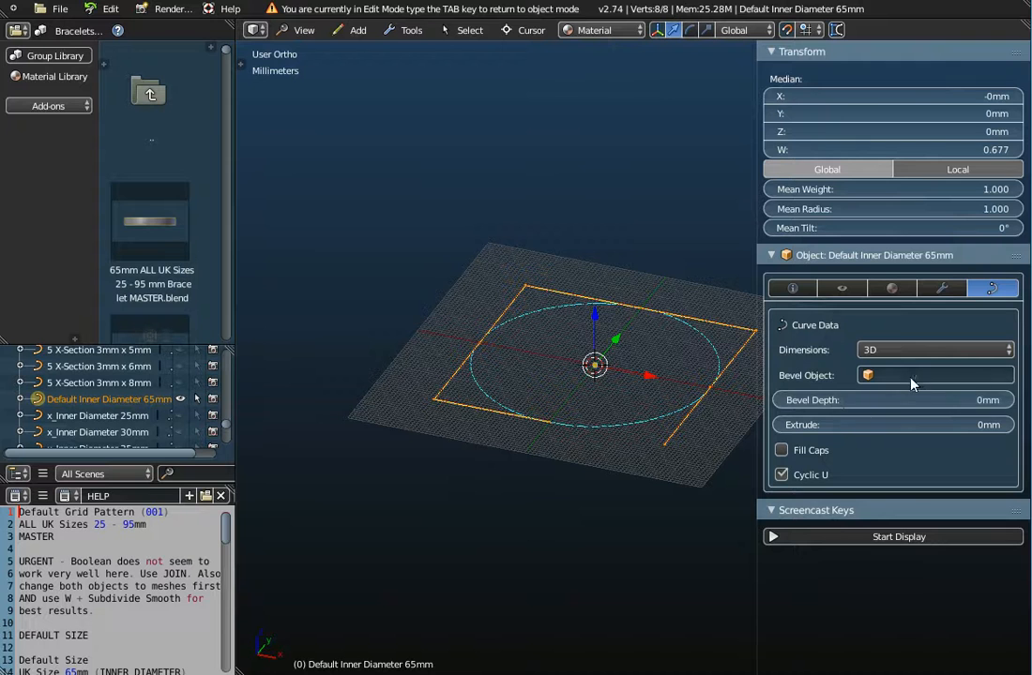
# Bevel the 65 mm inner-diameter curve with 1 X-Section 1mm x 15mm and switch it to 1 X-Section 1mm x 20mm.
pyautogui.click(901, 417)
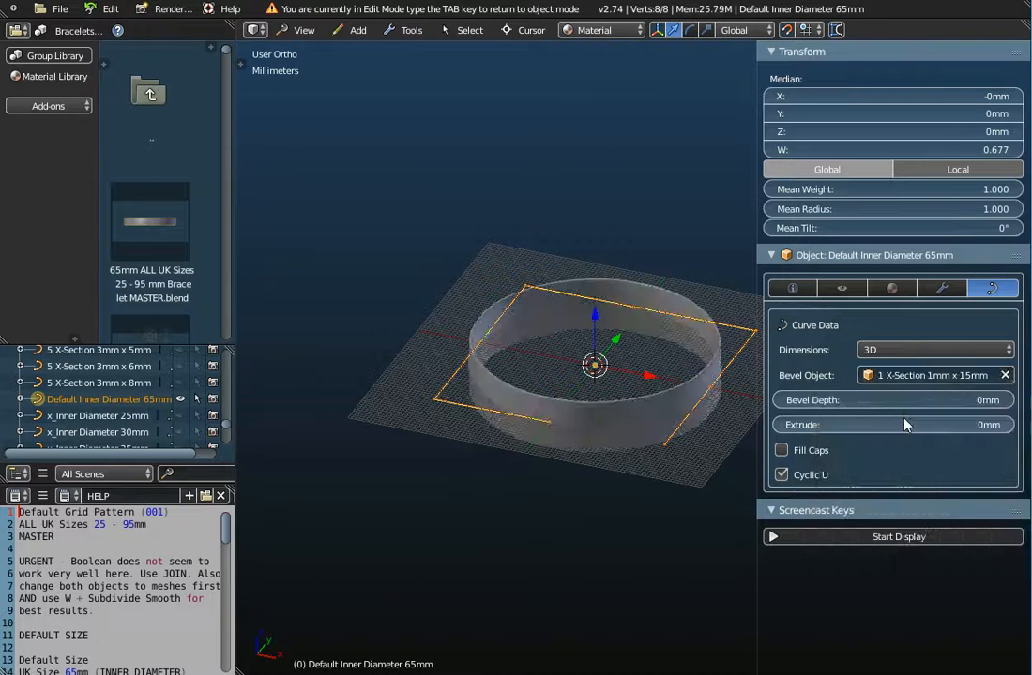
pyautogui.click(909, 376)
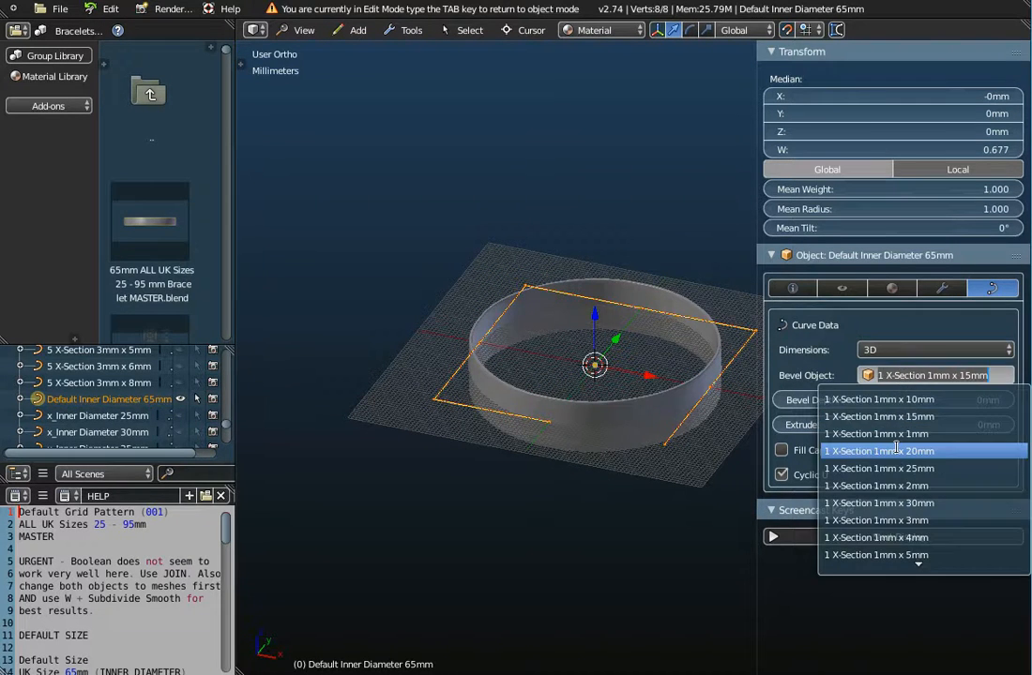
pyautogui.click(896, 450)
# Make the 1.5mm x 30mm, 3mm, 4mm and 5mm cross-section curves visible at the centre of the bracelet.
pyautogui.scroll(5, 129, 377)
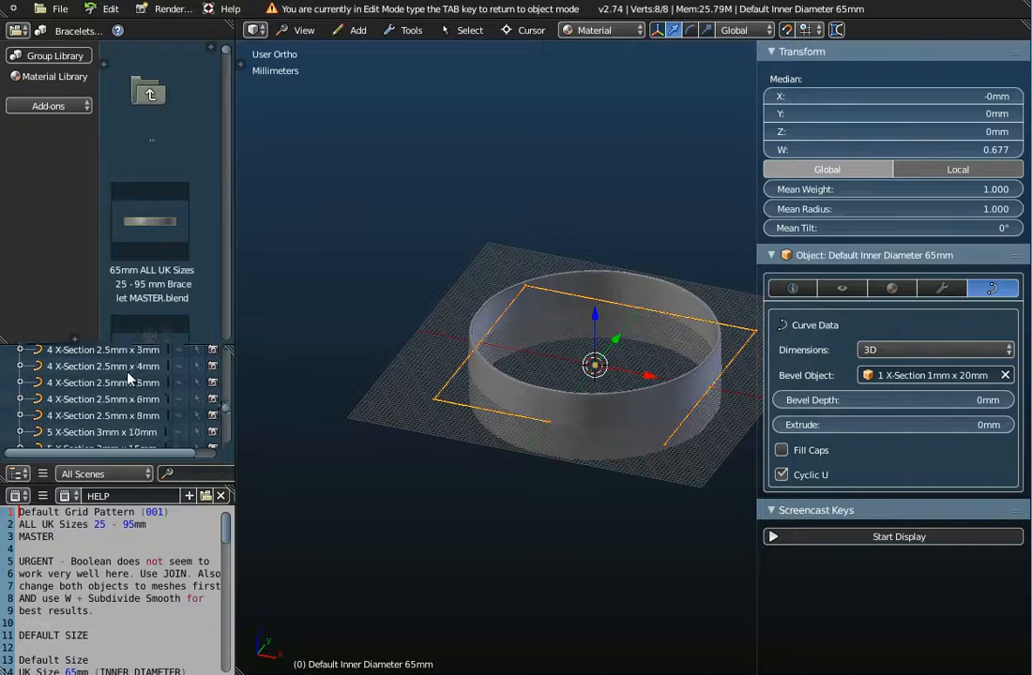
pyautogui.scroll(8, 130, 377)
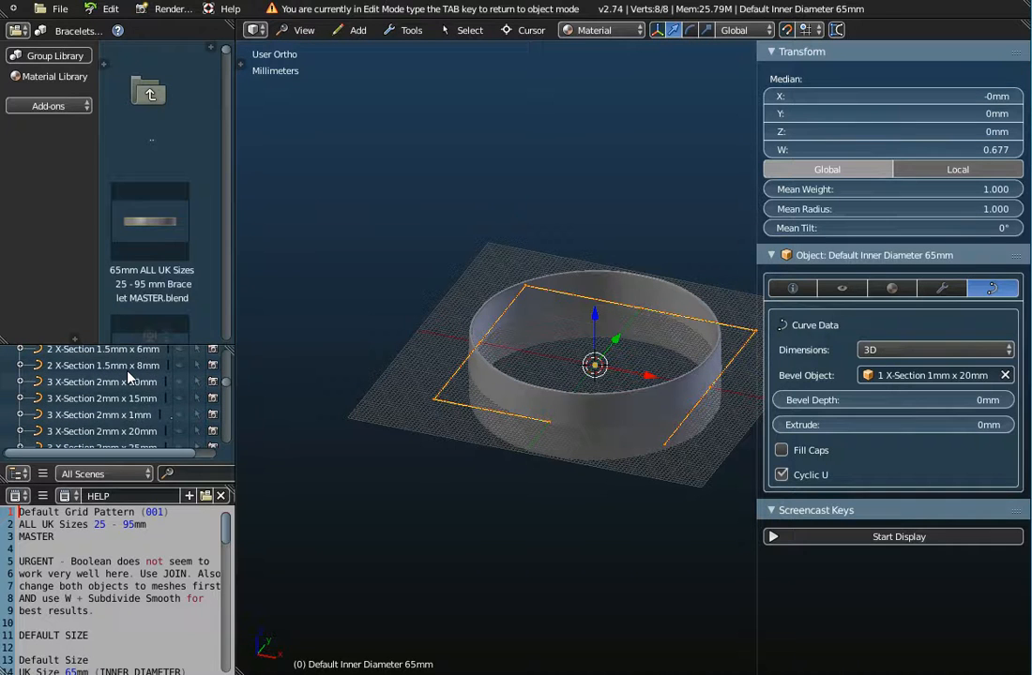
pyautogui.scroll(-5, 129, 377)
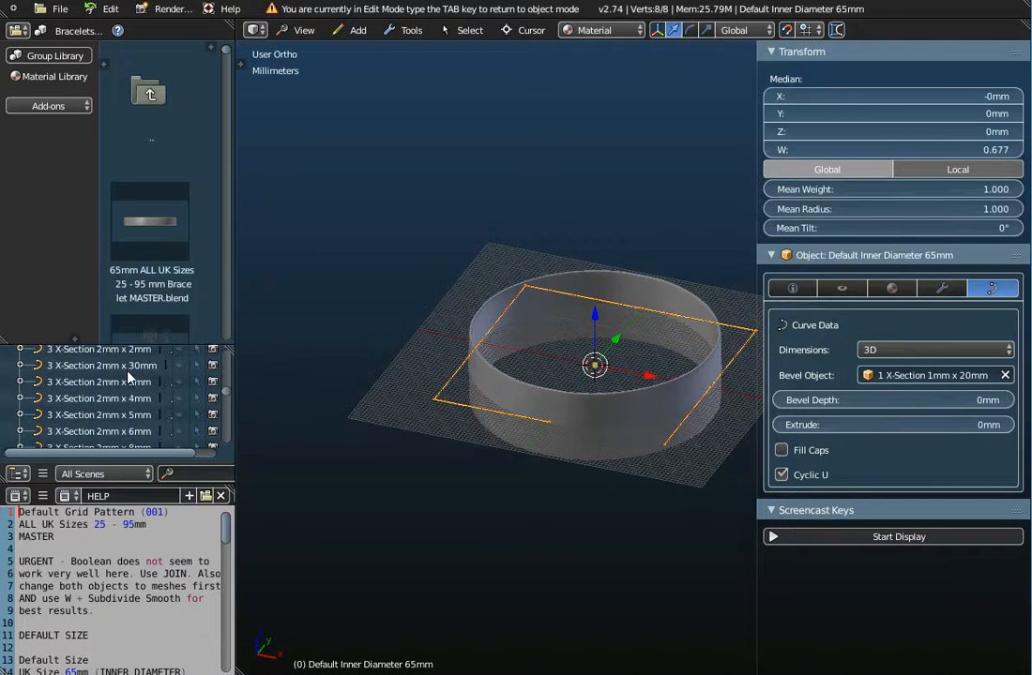
pyautogui.scroll(5, 129, 377)
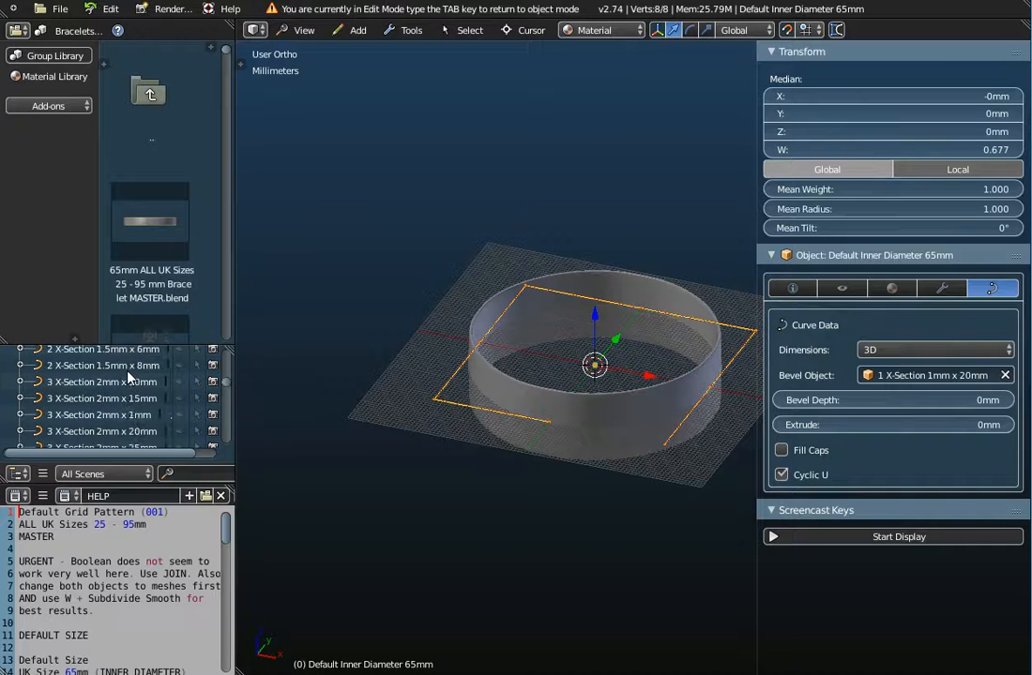
pyautogui.scroll(-2, 130, 377)
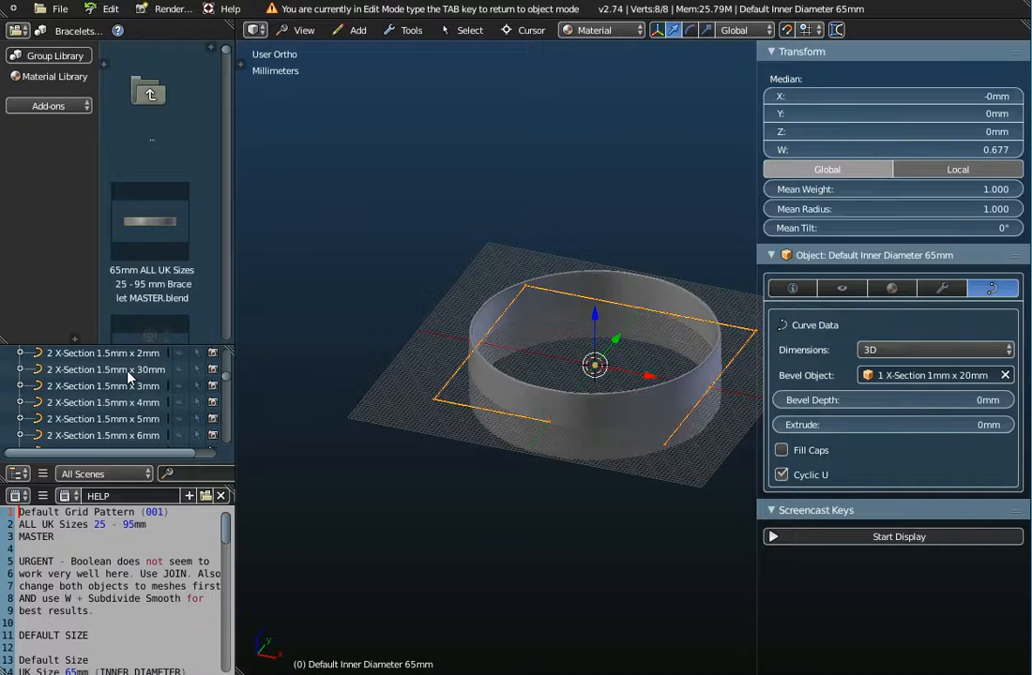
pyautogui.click(180, 370)
pyautogui.click(182, 404)
pyautogui.click(181, 418)
pyautogui.moveTo(510, 403); pyautogui.dragTo(515, 438, button='middle')
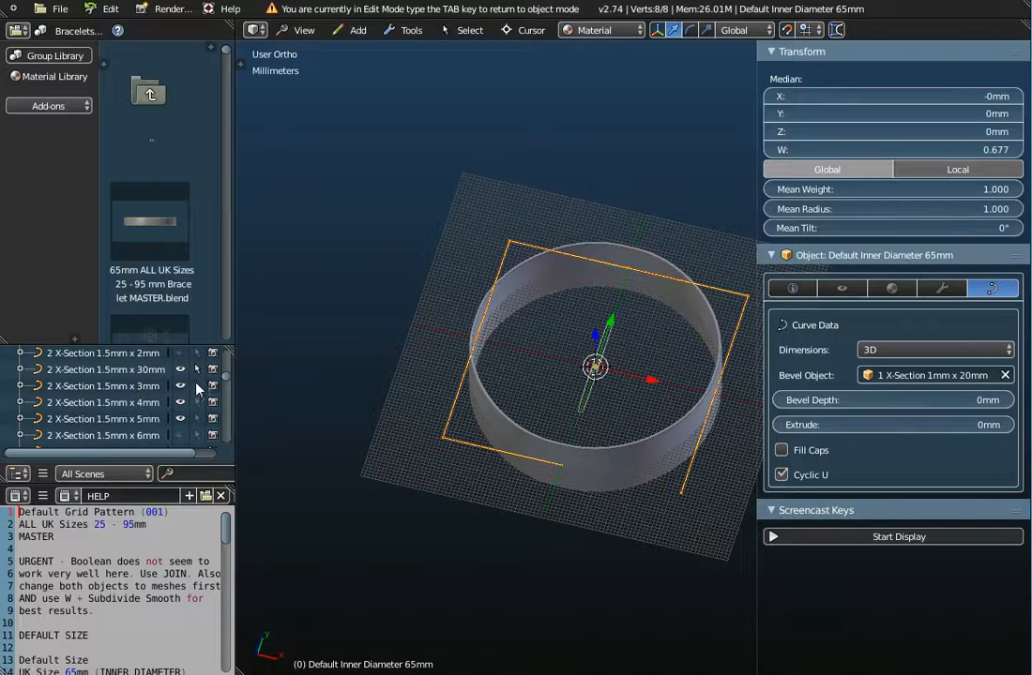
pyautogui.moveTo(595, 361)
pyautogui.mouseDown(button='middle')
pyautogui.moveTo(597, 373)
pyautogui.moveTo(599, 353)
pyautogui.mouseUp(button='middle')
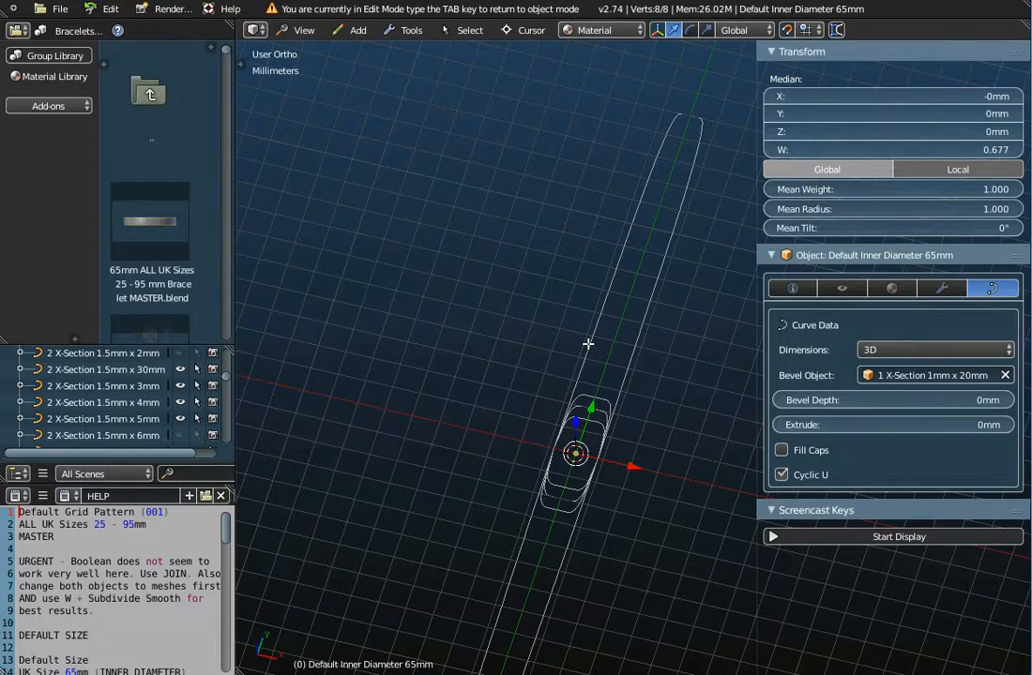
# Leave edit mode on the inner-diameter curve and start the Screencast Keys display, collapsing its settings.
pyautogui.press('Tab')
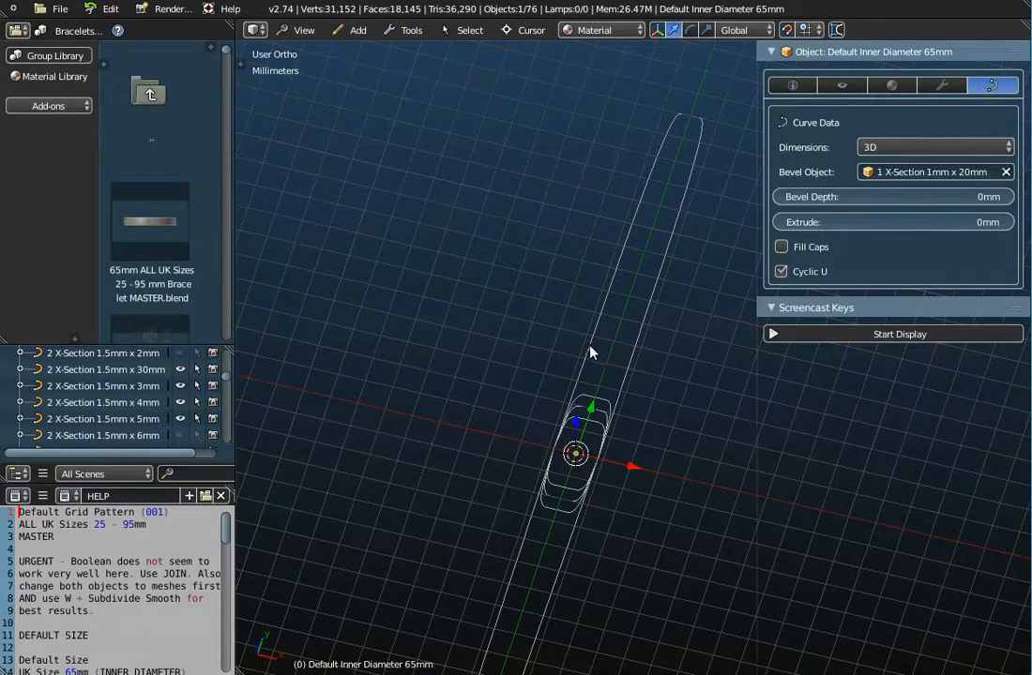
pyautogui.click(872, 334)
pyautogui.click(793, 308)
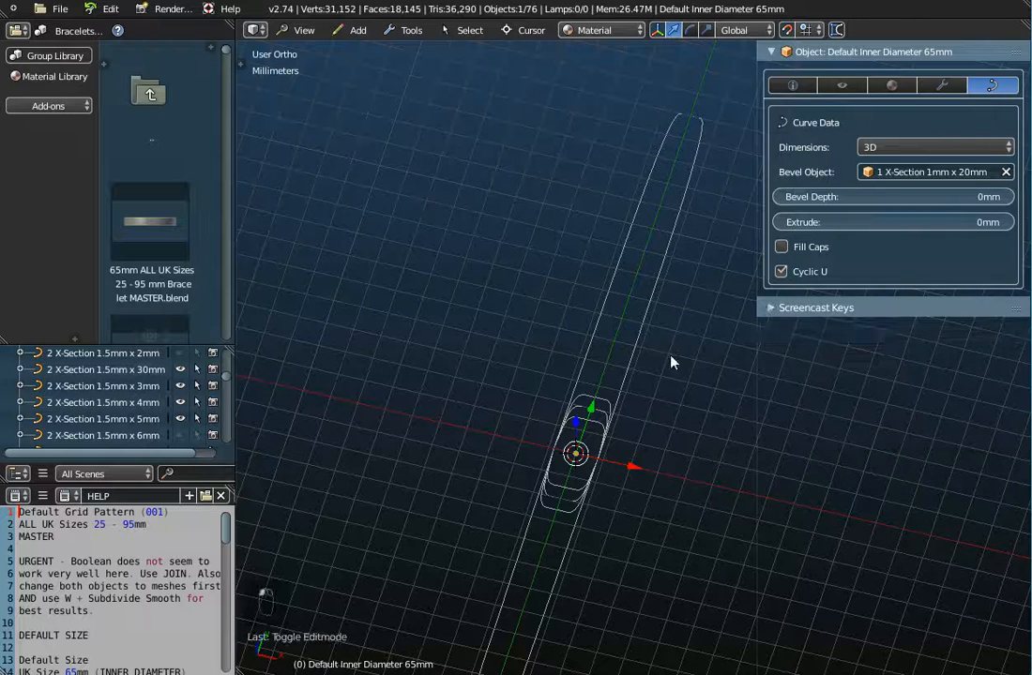
# Open the 2 X-Section 1.5mm x 30mm curve in edit mode and inspect its control points.
pyautogui.rightClick(591, 354)
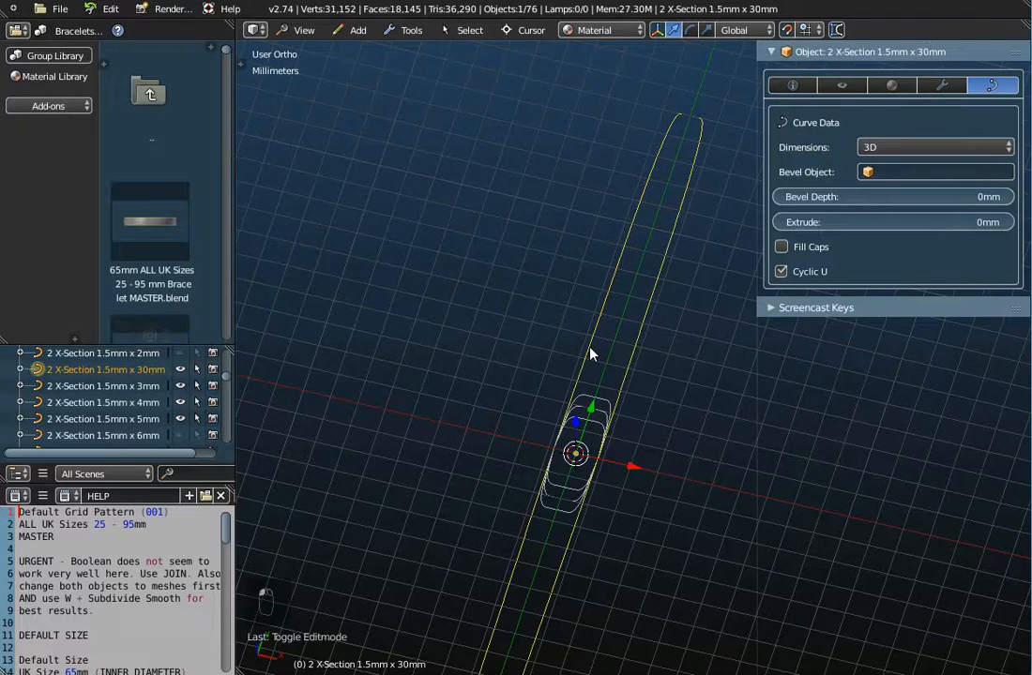
pyautogui.press('Tab')
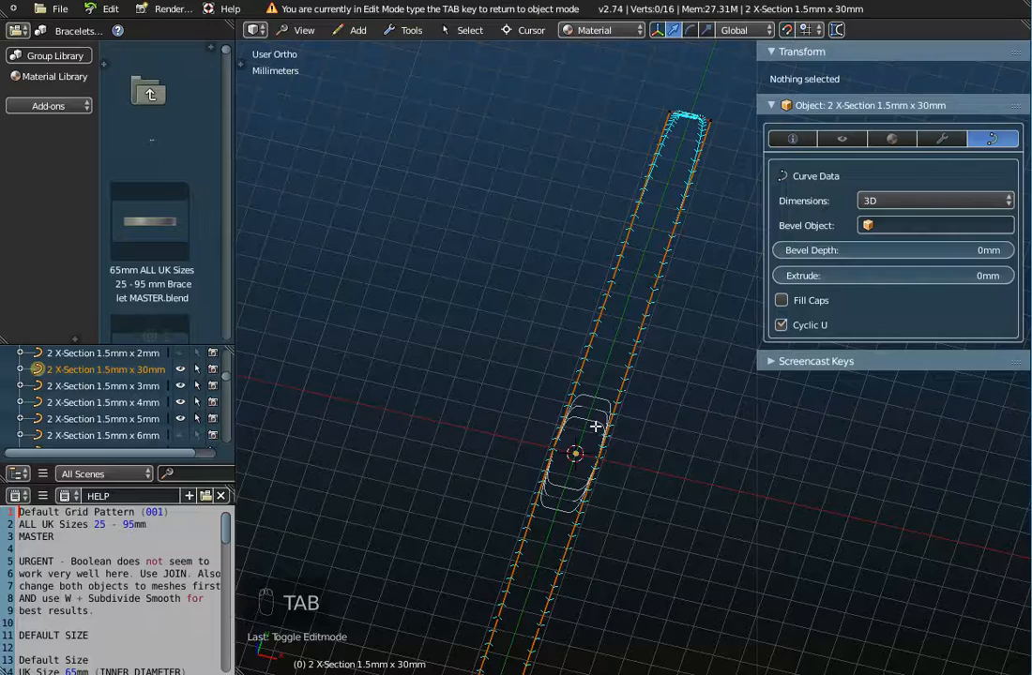
pyautogui.scroll(2, 593, 427)
pyautogui.scroll(2, 593, 426)
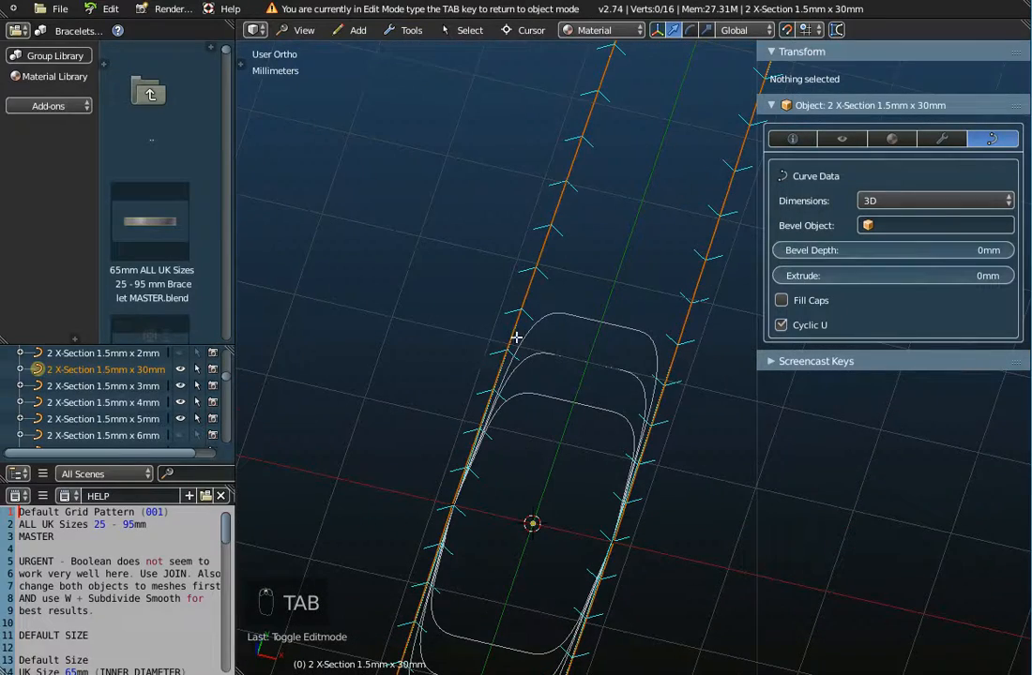
pyautogui.scroll(-5, 518, 333)
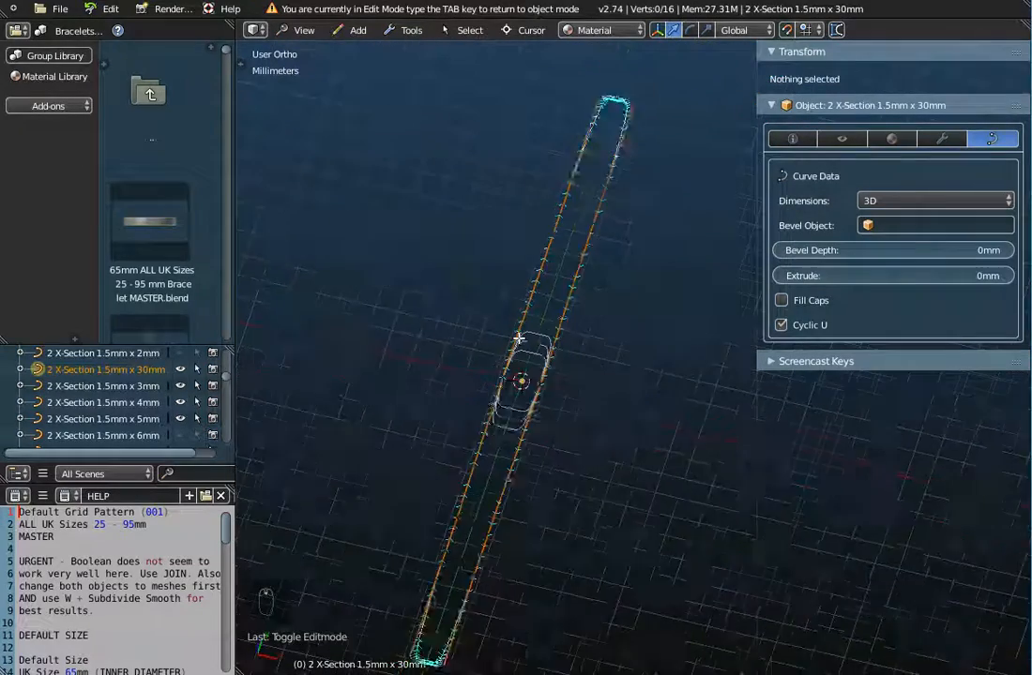
pyautogui.scroll(5, 484, 350)
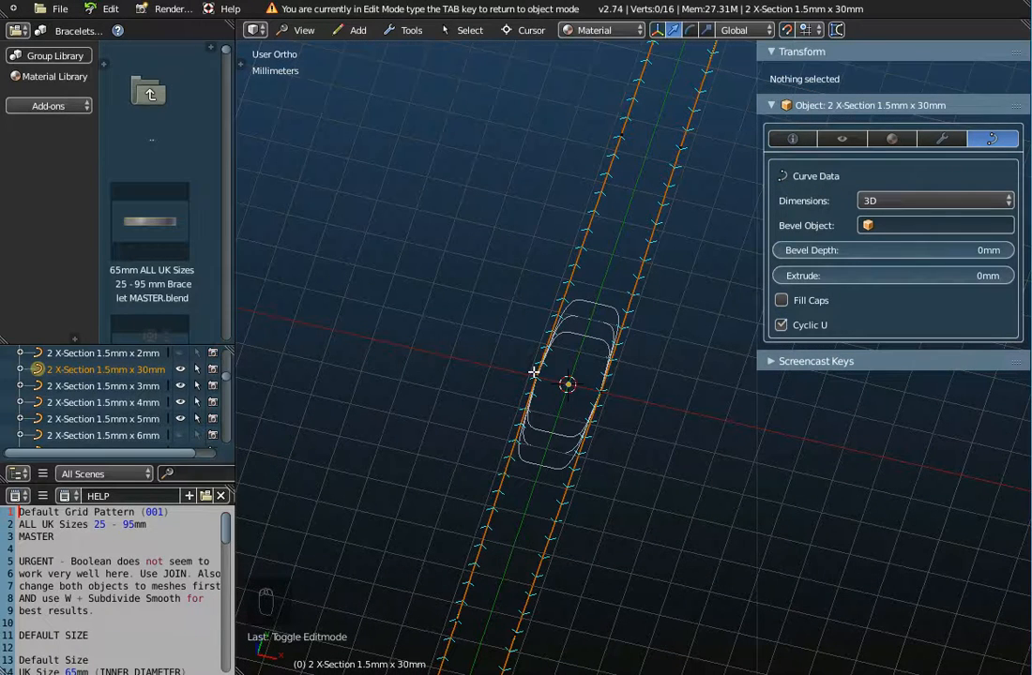
# Move the cross-section's middle control point on the negative X side by -2 mm along X with smooth proportional editing, and leave edit mode.
pyautogui.rightClick(533, 372)
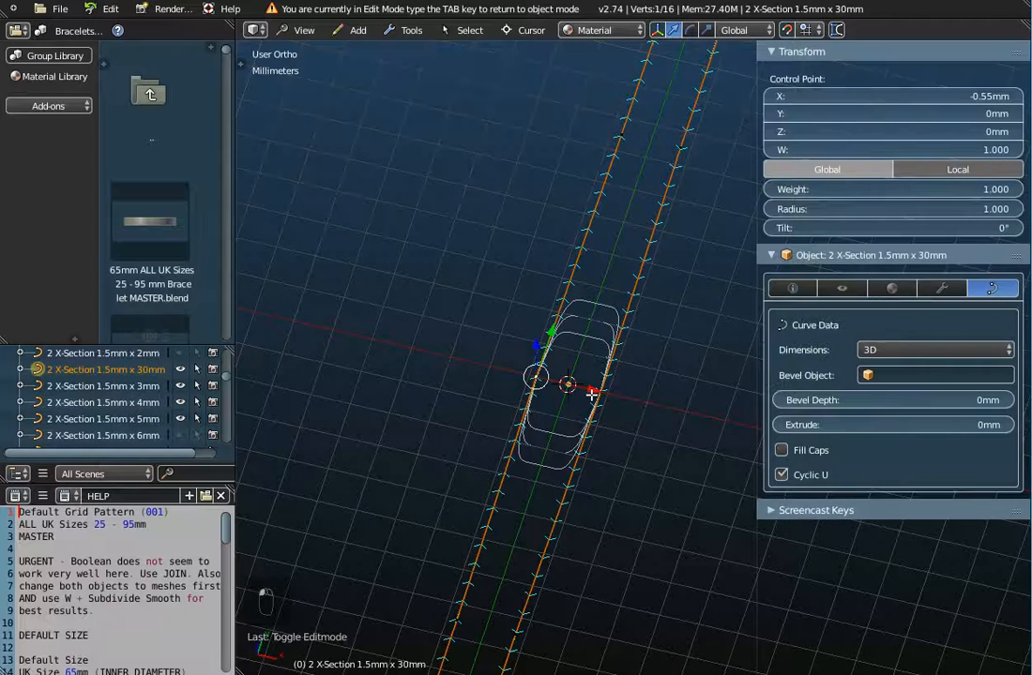
pyautogui.press('g')
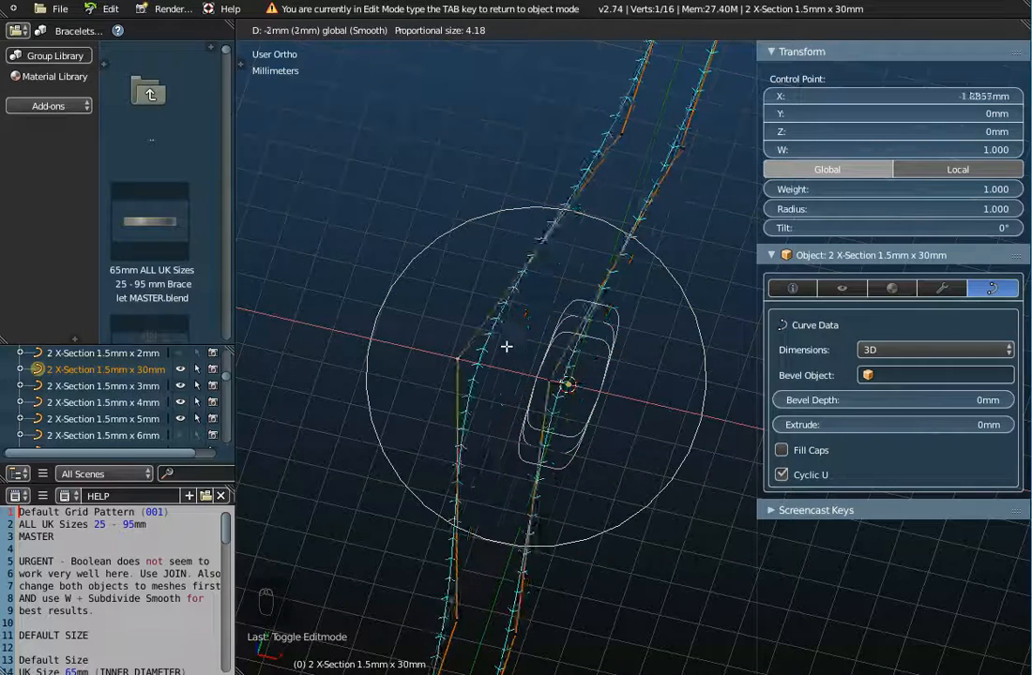
pyautogui.click(471, 335)
pyautogui.scroll(-6, 472, 360)
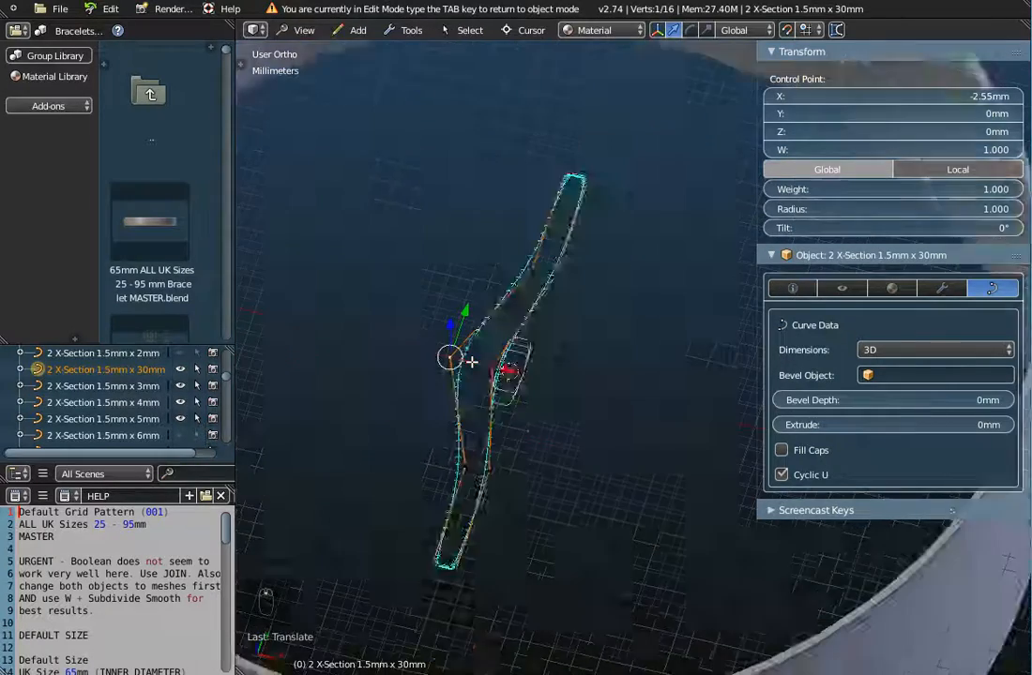
pyautogui.moveTo(522, 428)
pyautogui.mouseDown(button='middle')
pyautogui.moveTo(542, 374)
pyautogui.moveTo(536, 417)
pyautogui.mouseUp(button='middle')
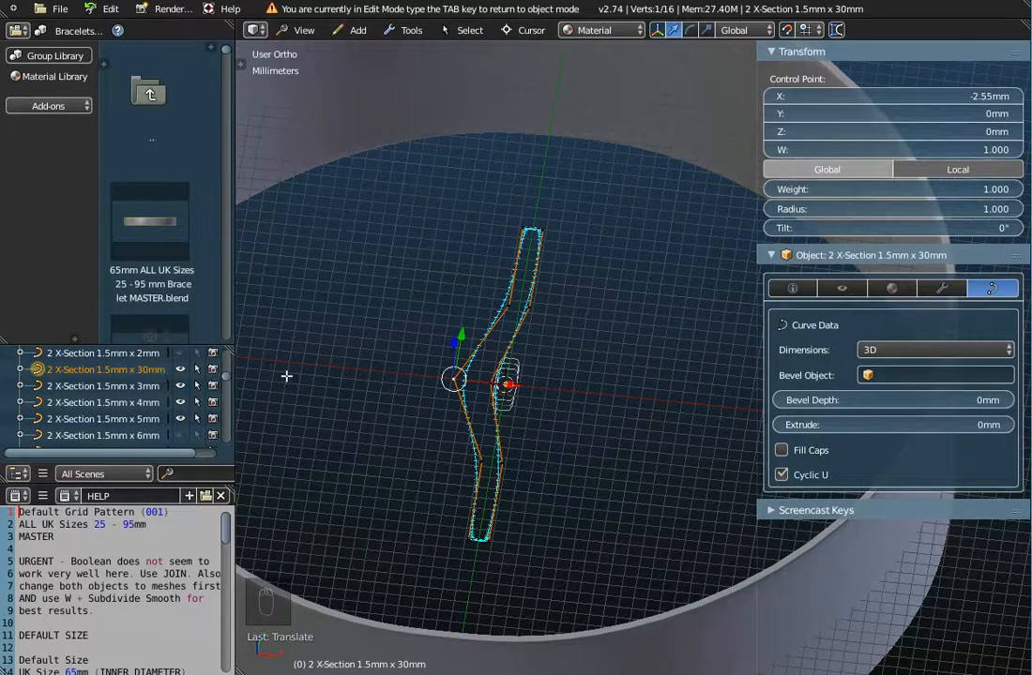
pyautogui.scroll(-2, 436, 379)
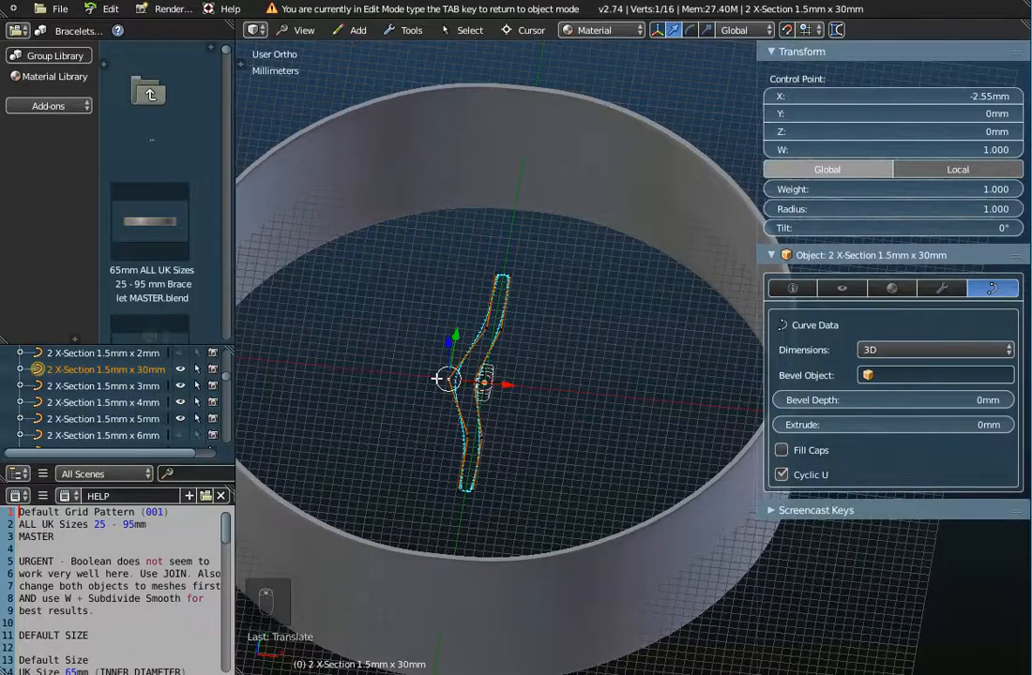
pyautogui.press('Tab')
# Set the bracelet curve's bevel object to the reshaped 2 X-Section 1.5mm x 30mm and view it from several angles.
pyautogui.scroll(-2, 436, 379)
pyautogui.moveTo(436, 379); pyautogui.dragTo(429, 478, button='middle')
pyautogui.rightClick(442, 500)
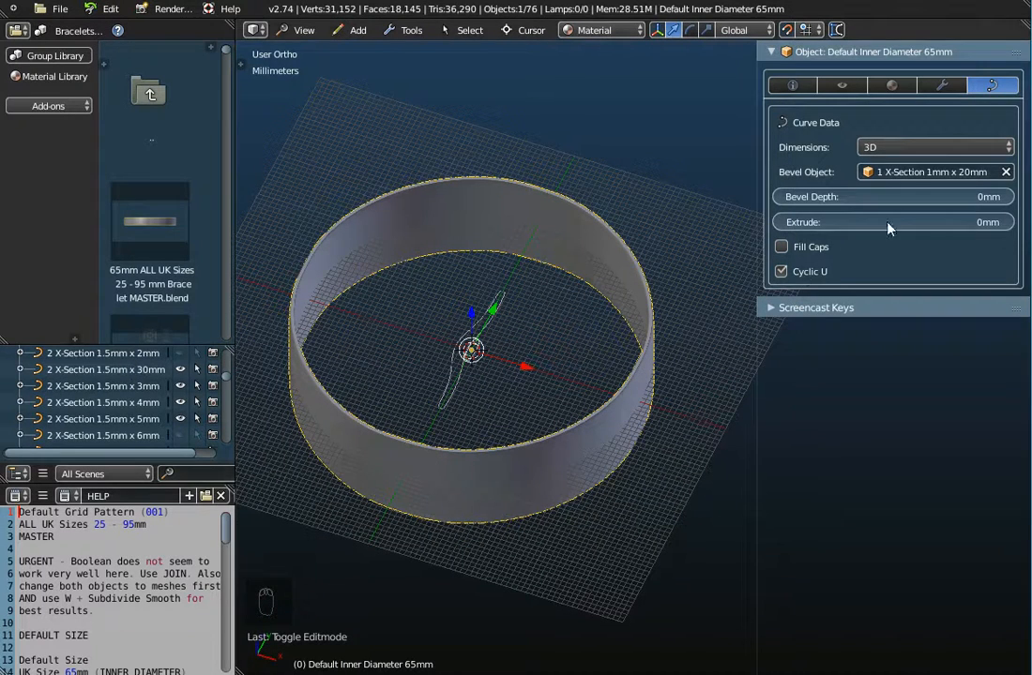
pyautogui.click(932, 172)
pyautogui.scroll(-4, 888, 331)
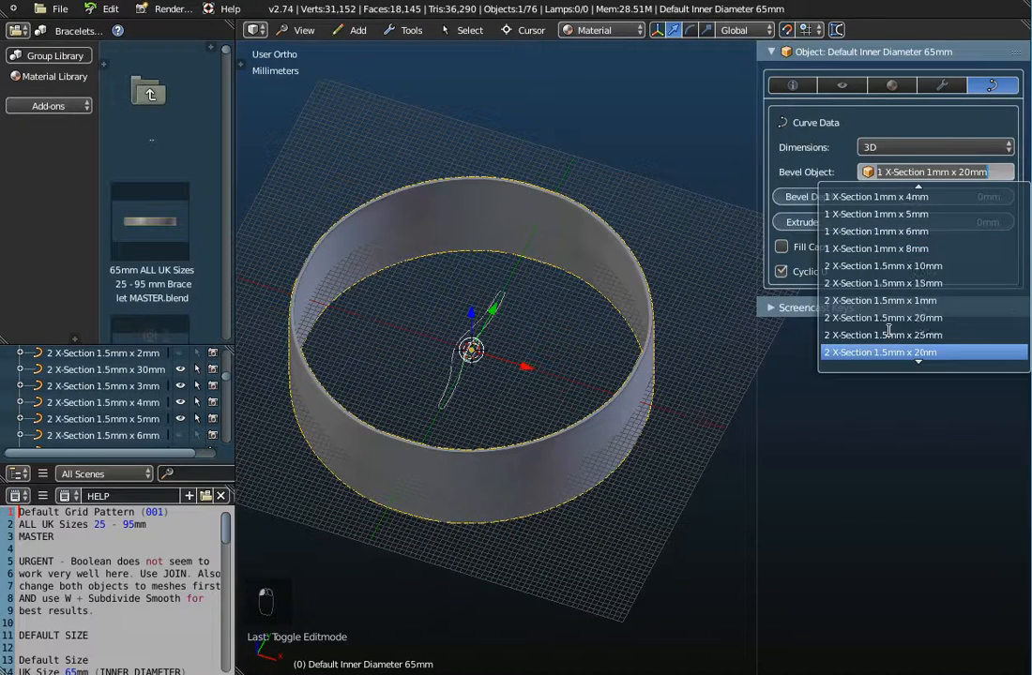
pyautogui.scroll(-3, 893, 343)
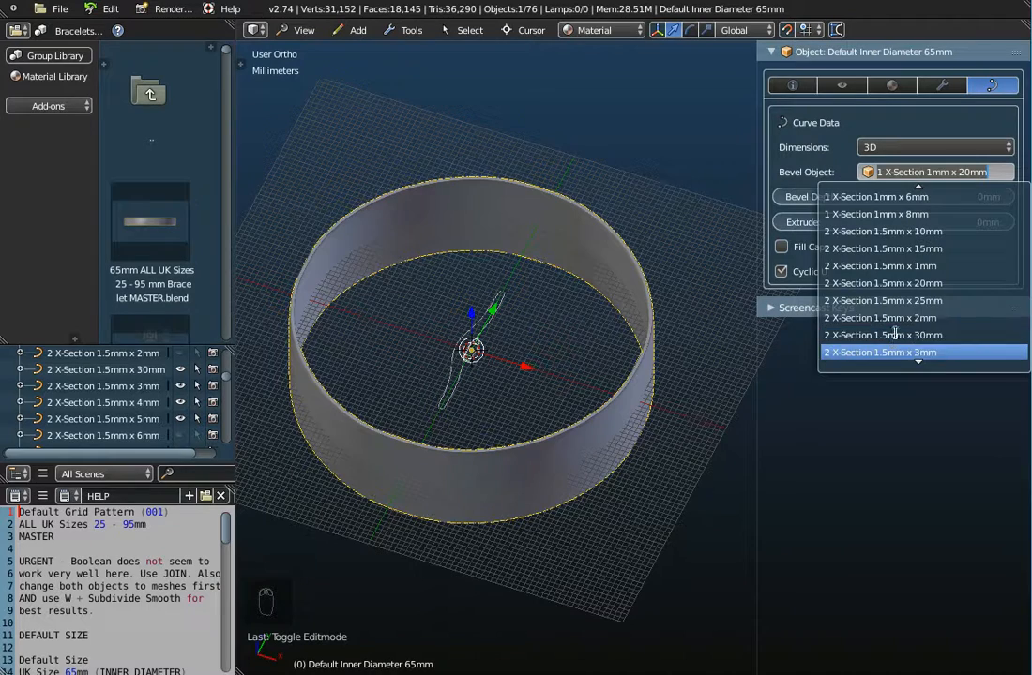
pyautogui.click(895, 335)
pyautogui.moveTo(478, 384); pyautogui.dragTo(510, 263, button='middle')
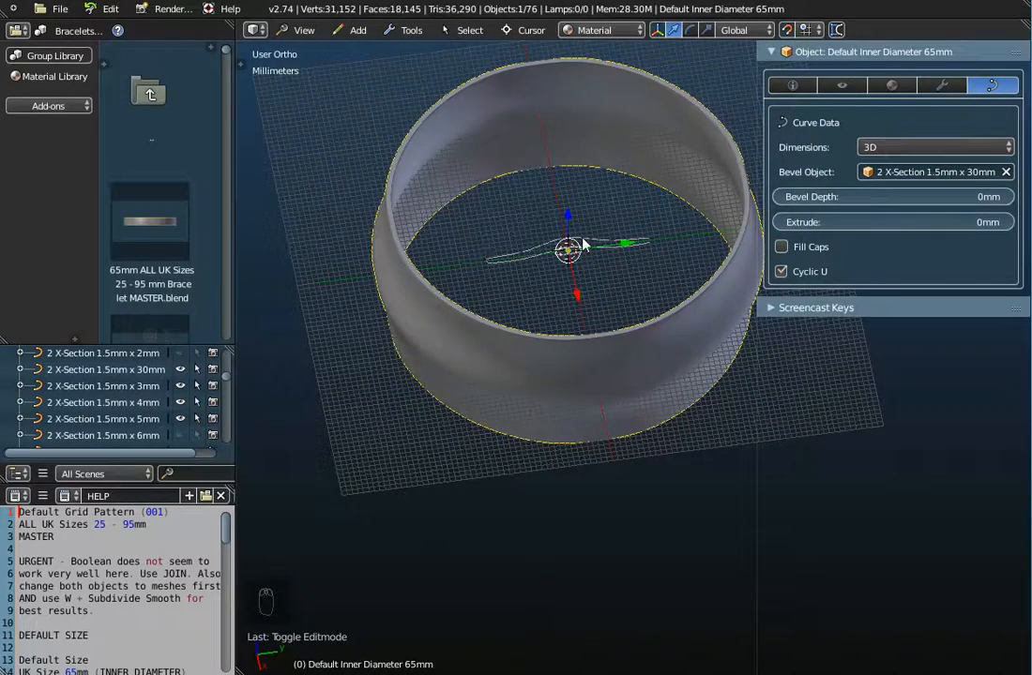
pyautogui.moveTo(333, 226); pyautogui.dragTo(446, 359, button='middle')
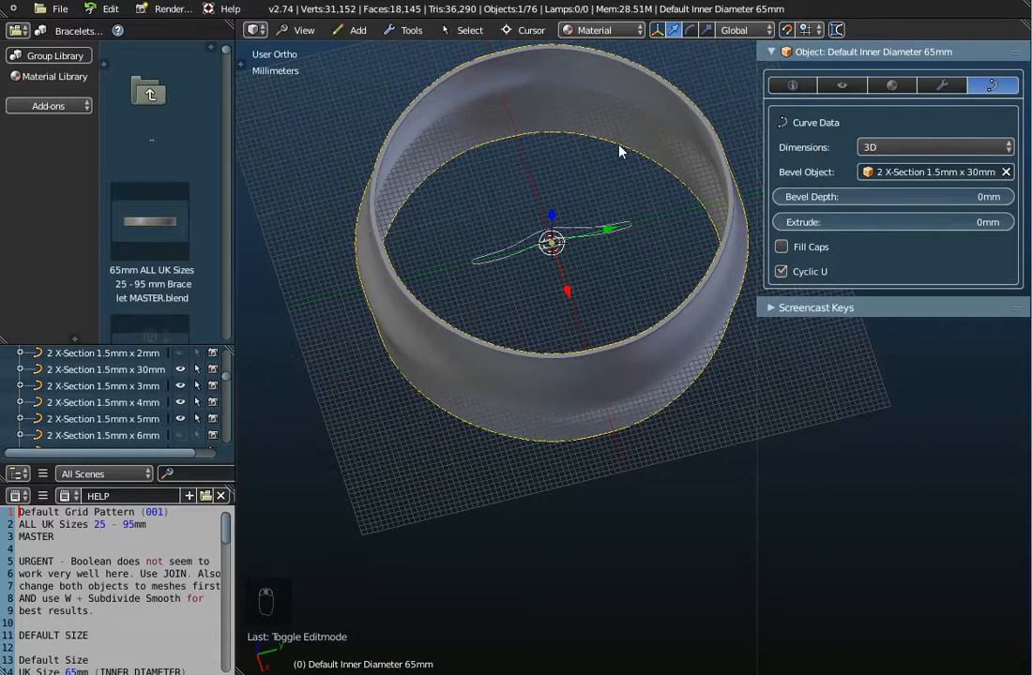
pyautogui.moveTo(466, 212); pyautogui.dragTo(593, 210, button='middle')
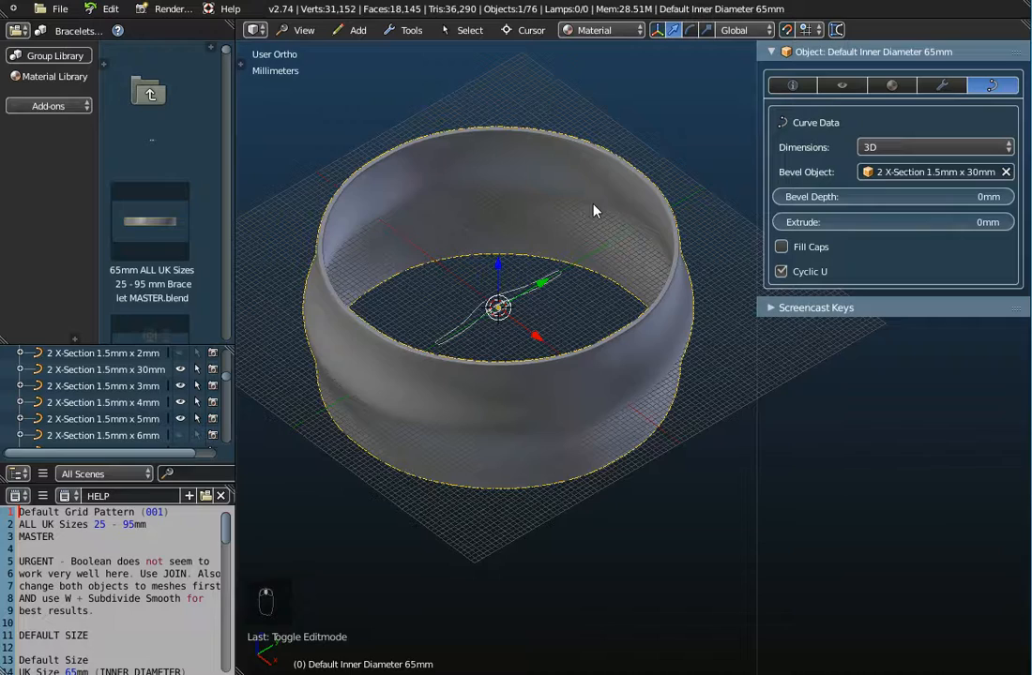
# Clear the bracelet curve's bevel object and assign 2 X-Section 1.5mm x 30mm again.
pyautogui.click(1005, 172)
pyautogui.moveTo(449, 385)
pyautogui.mouseDown(button='middle')
pyautogui.moveTo(456, 319)
pyautogui.moveTo(463, 384)
pyautogui.mouseUp(button='middle')
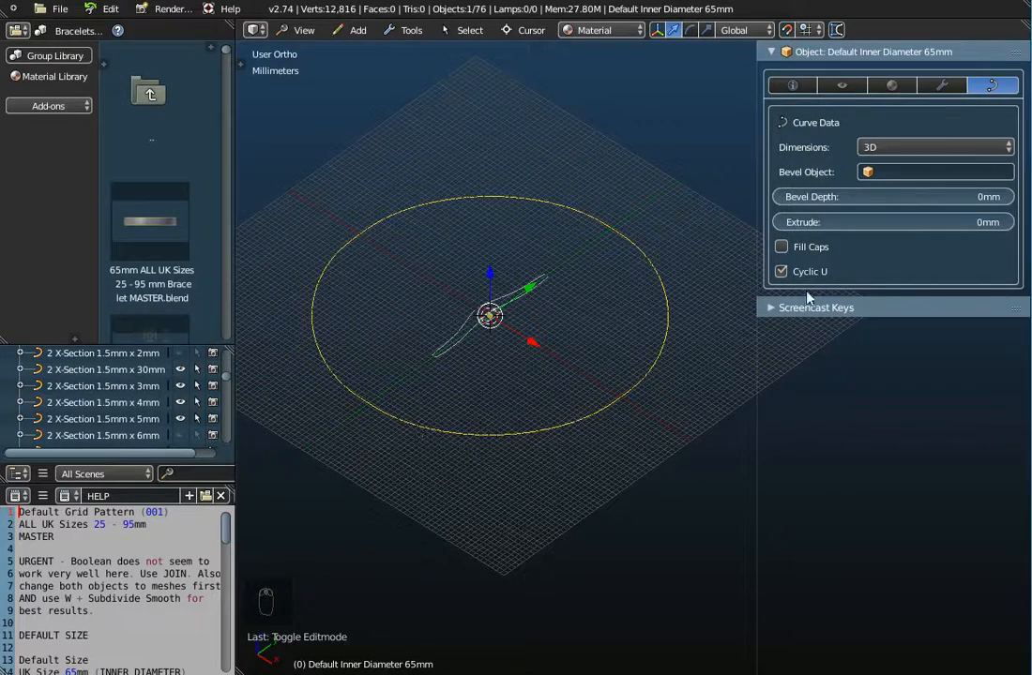
pyautogui.click(933, 171)
pyautogui.scroll(-4, 860, 385)
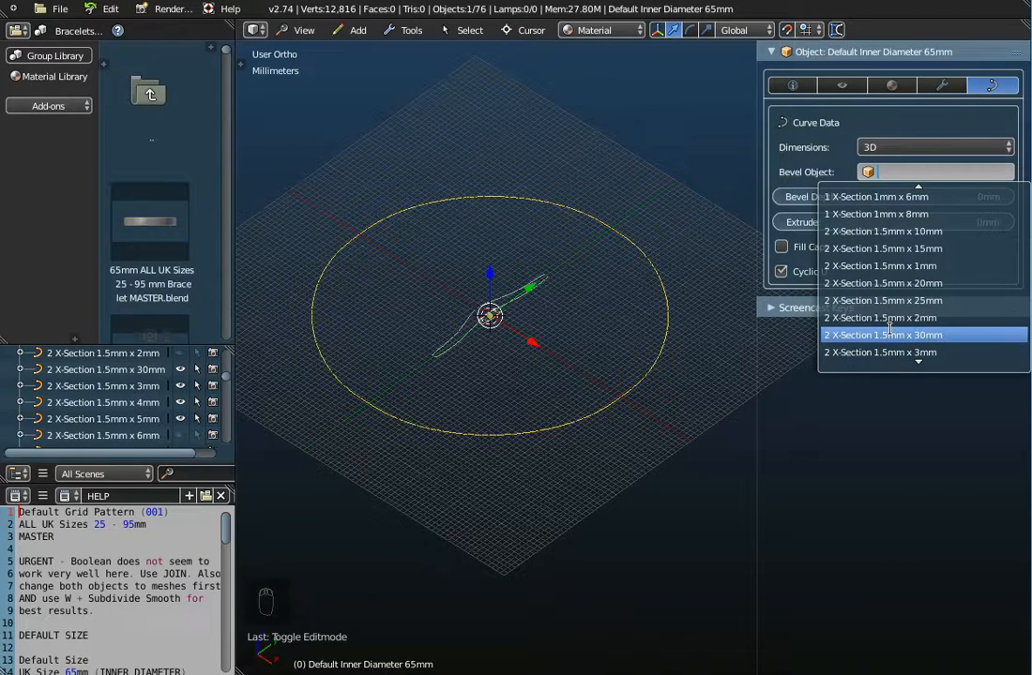
pyautogui.click(889, 334)
# Examine the bracelet's reshaped profile from the side, close up and from above.
pyautogui.moveTo(604, 300); pyautogui.dragTo(523, 281, button='middle')
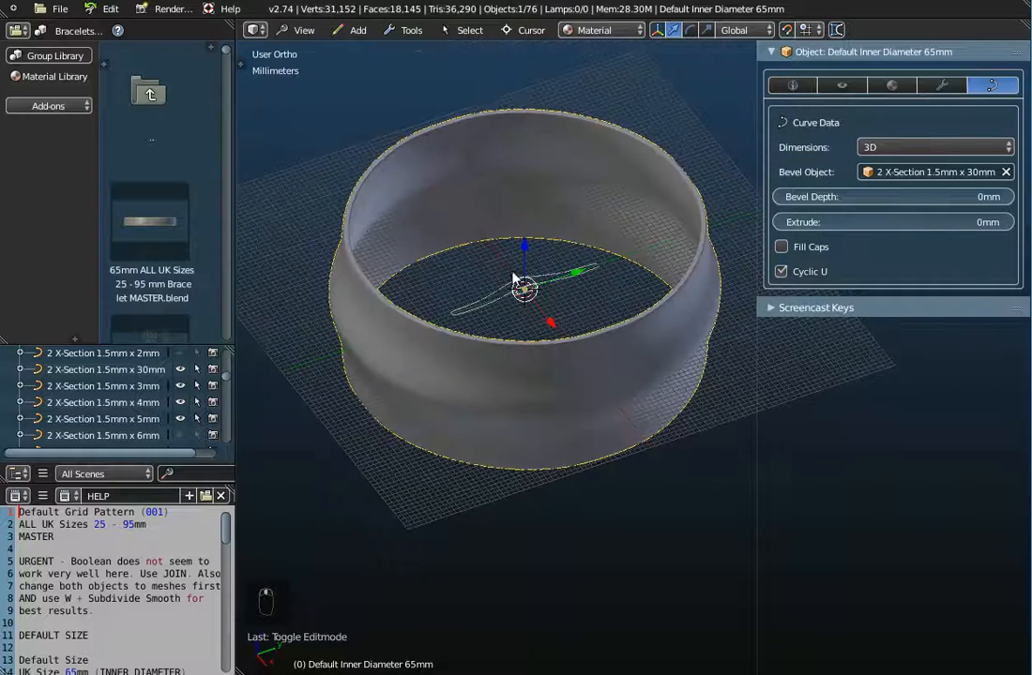
pyautogui.moveTo(594, 208); pyautogui.dragTo(553, 319, button='middle')
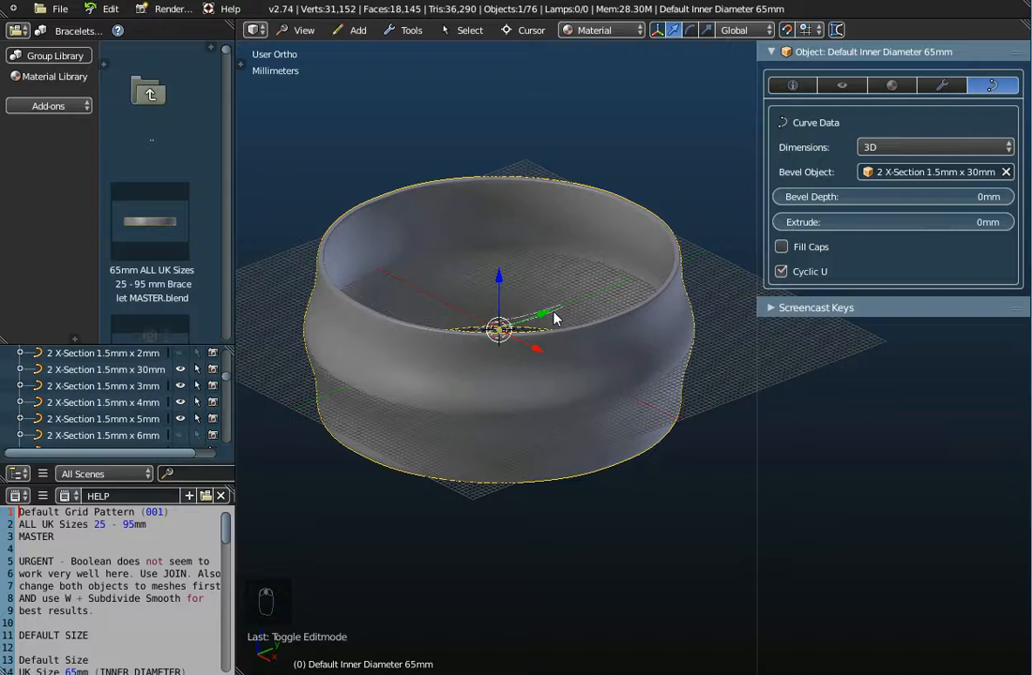
pyautogui.scroll(-3, 553, 319)
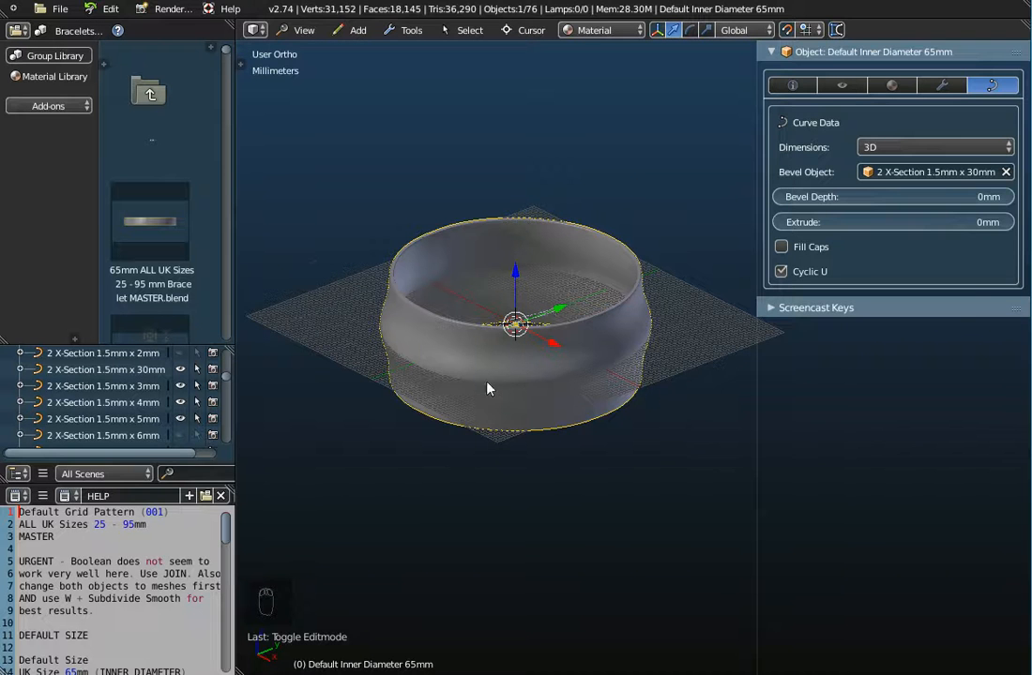
pyautogui.scroll(7, 474, 377)
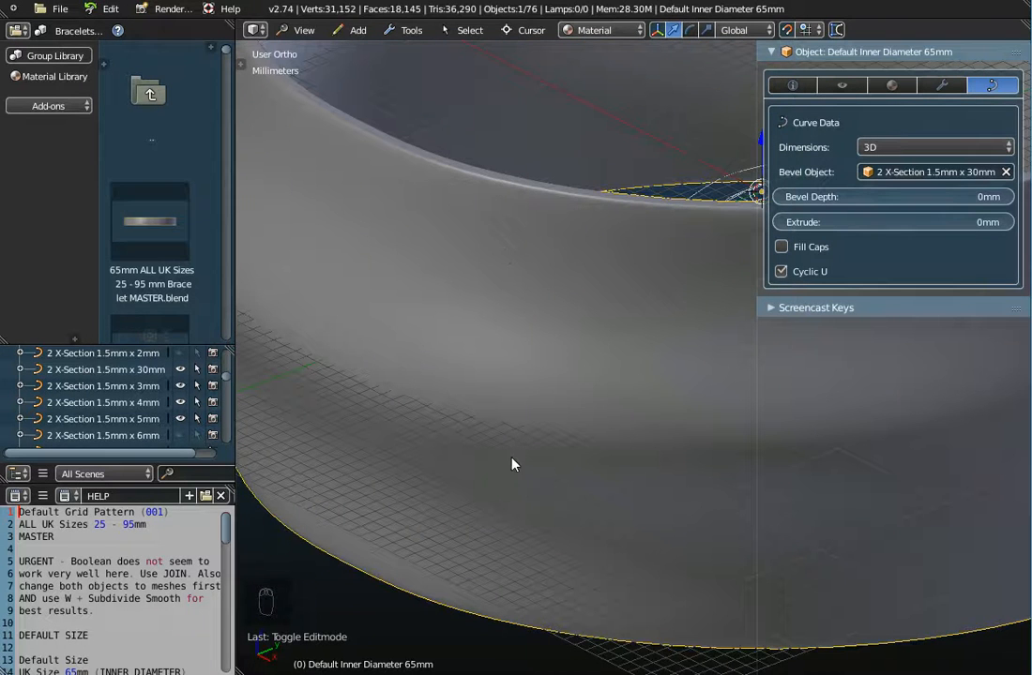
pyautogui.scroll(-5, 510, 530)
pyautogui.moveTo(543, 484); pyautogui.dragTo(575, 500, button='middle')
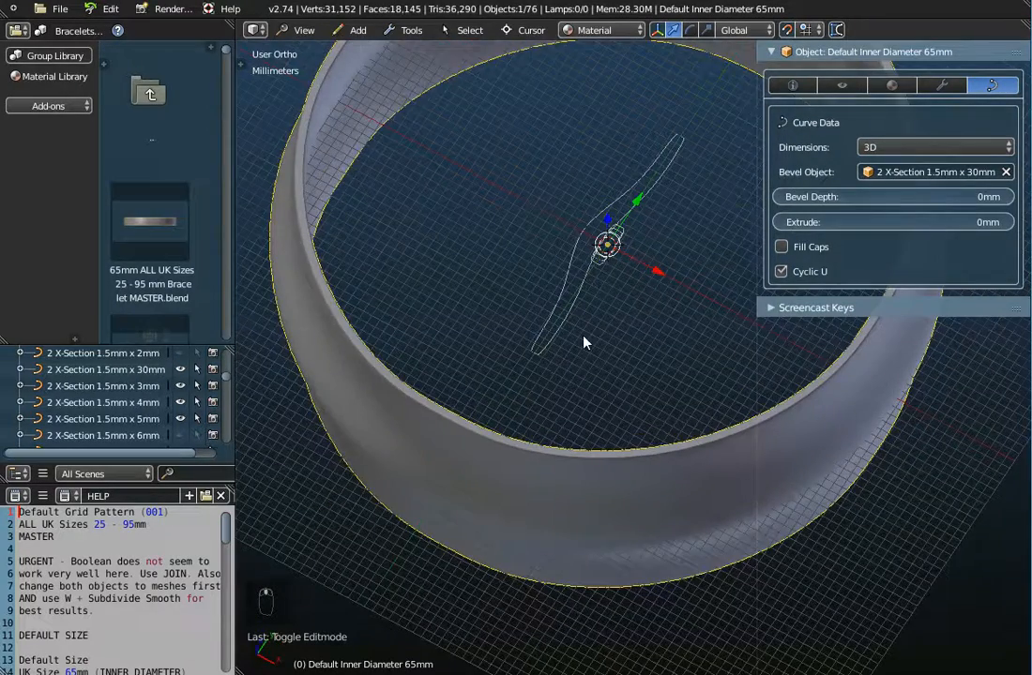
pyautogui.scroll(-3, 586, 344)
pyautogui.moveTo(590, 347); pyautogui.dragTo(609, 401, button='middle')
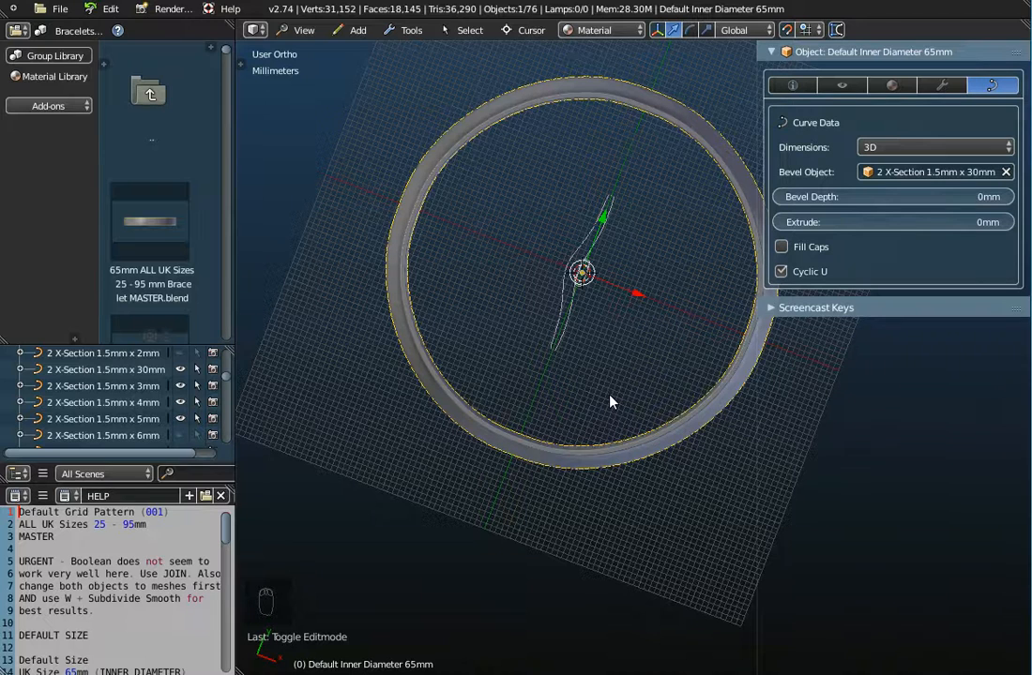
# Examine the bracelet's reshaped band from an oblique angle, close up and from further back.
pyautogui.moveTo(610, 401); pyautogui.dragTo(526, 270, button='middle')
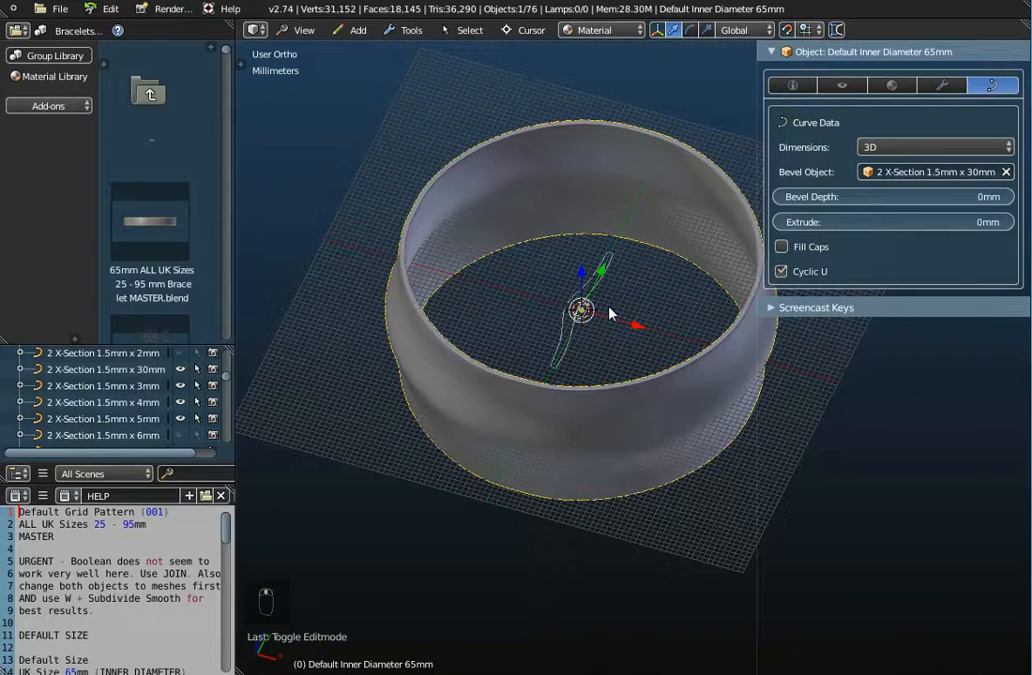
pyautogui.scroll(3, 521, 379)
pyautogui.moveTo(521, 380); pyautogui.dragTo(535, 338, button='middle')
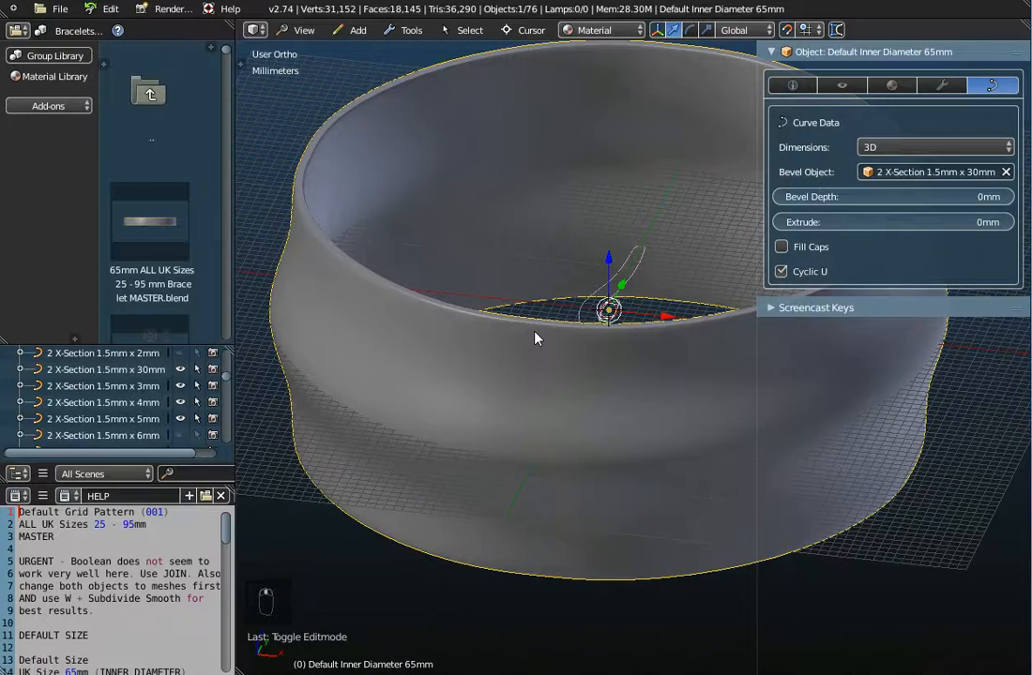
pyautogui.scroll(-2, 535, 338)
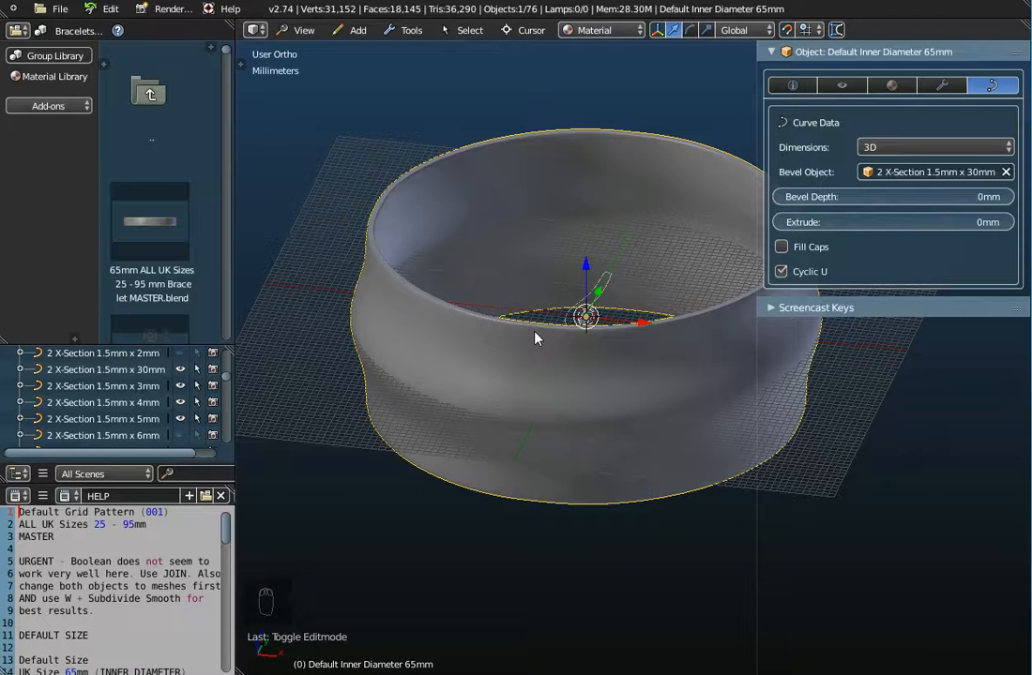
# Switch the group library category from Bracelets to Pendants in the bracelet file.
pyautogui.click(80, 30)
pyautogui.click(87, 51)
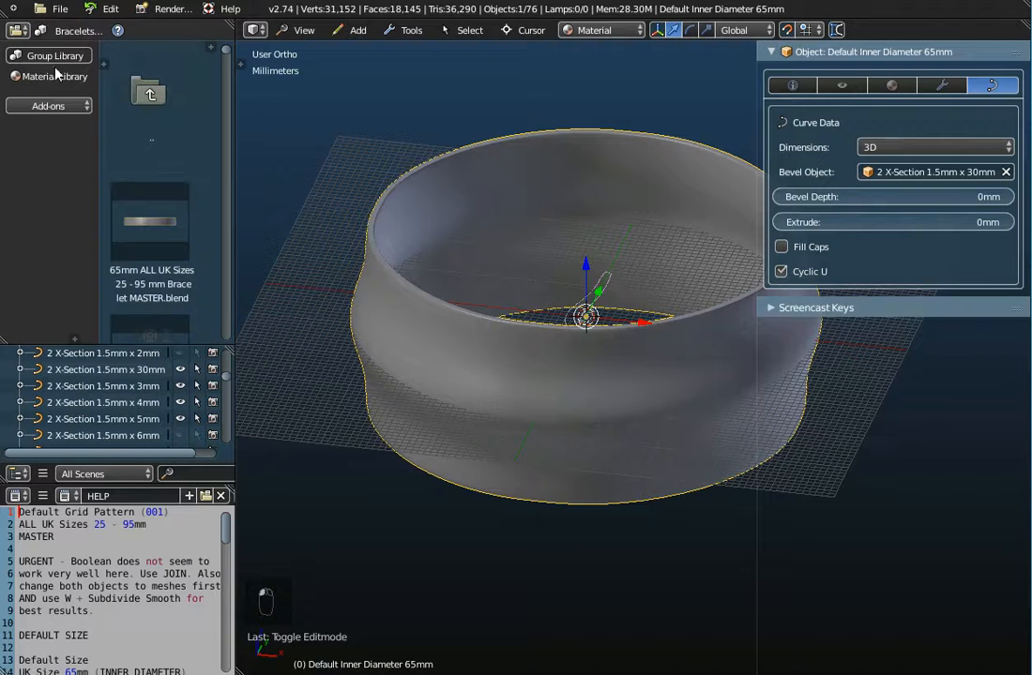
pyautogui.click(81, 31)
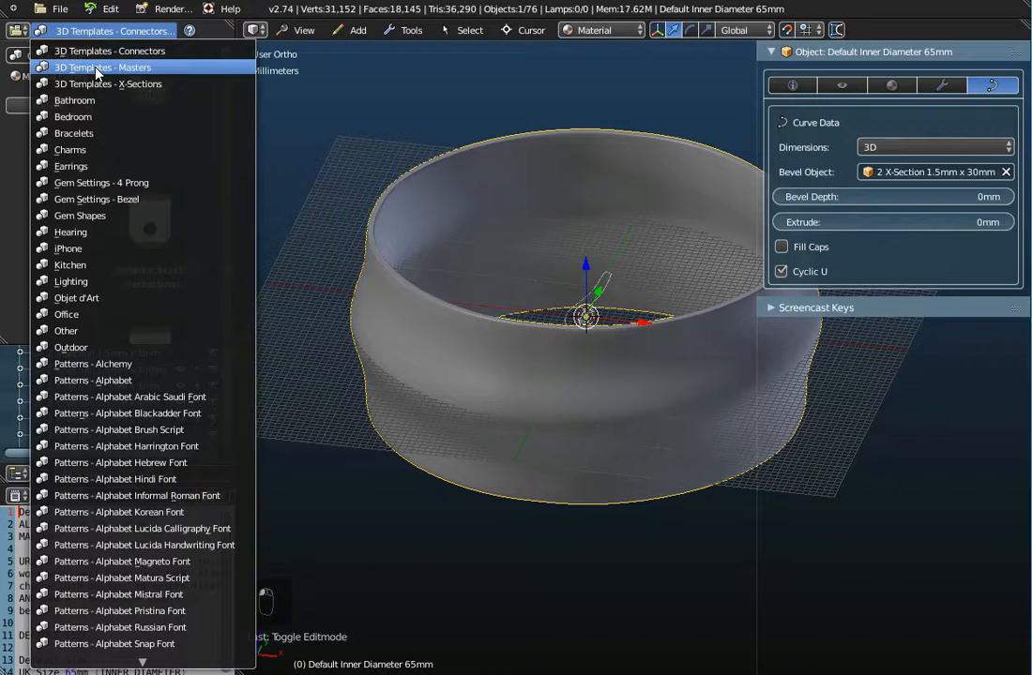
pyautogui.scroll(-10, 92, 59)
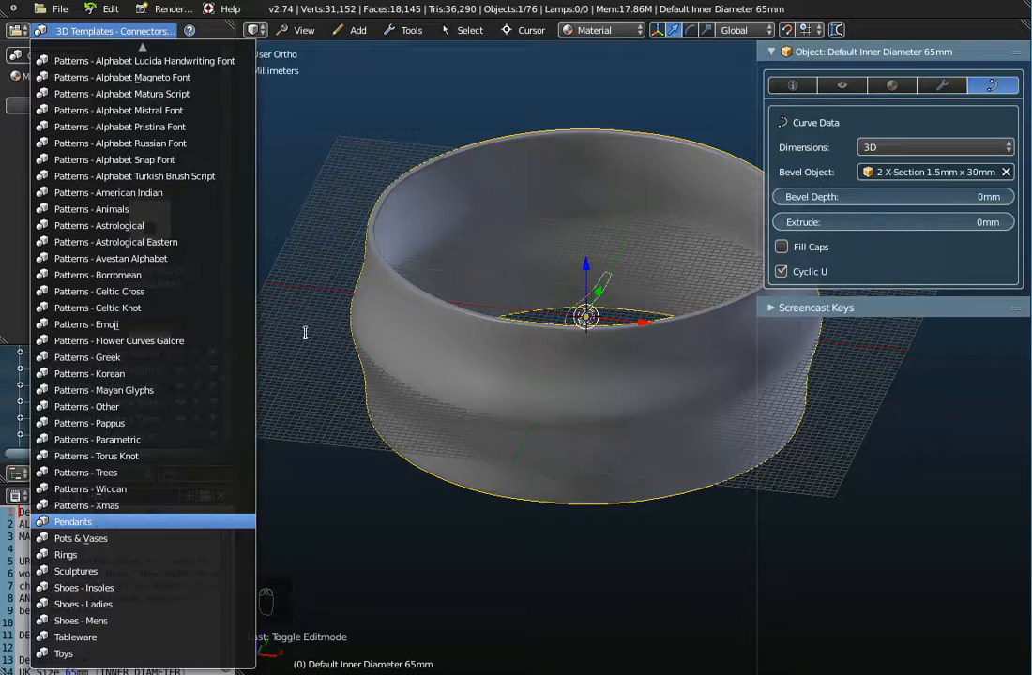
pyautogui.press('Return')
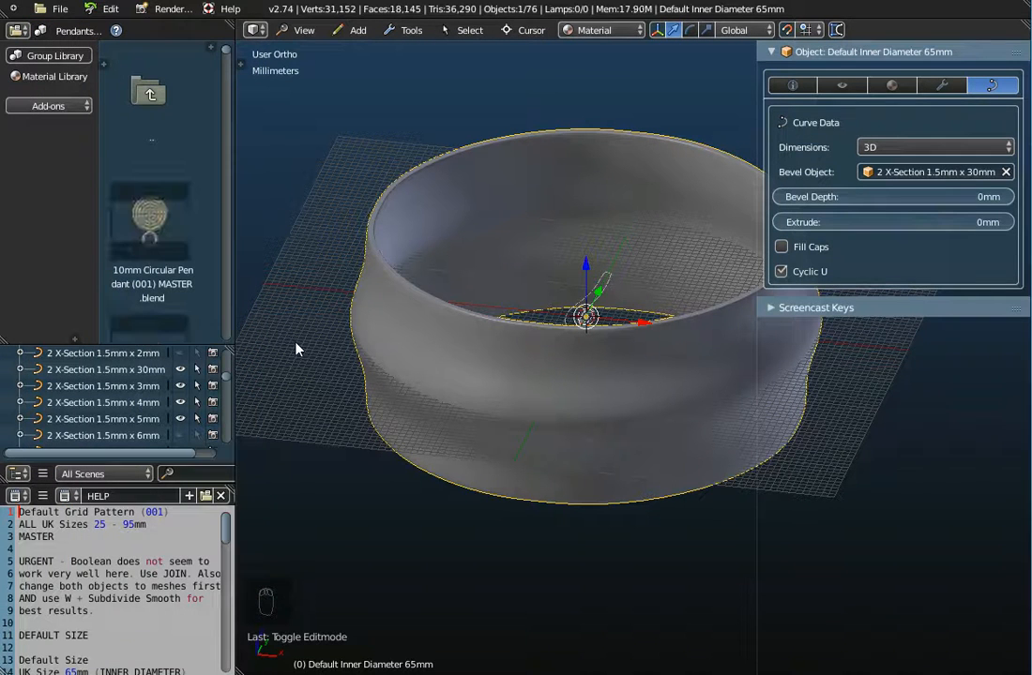
# Start a new file and set its group library category to Pendants.
pyautogui.click(56, 9)
pyautogui.click(66, 39)
pyautogui.click(72, 43)
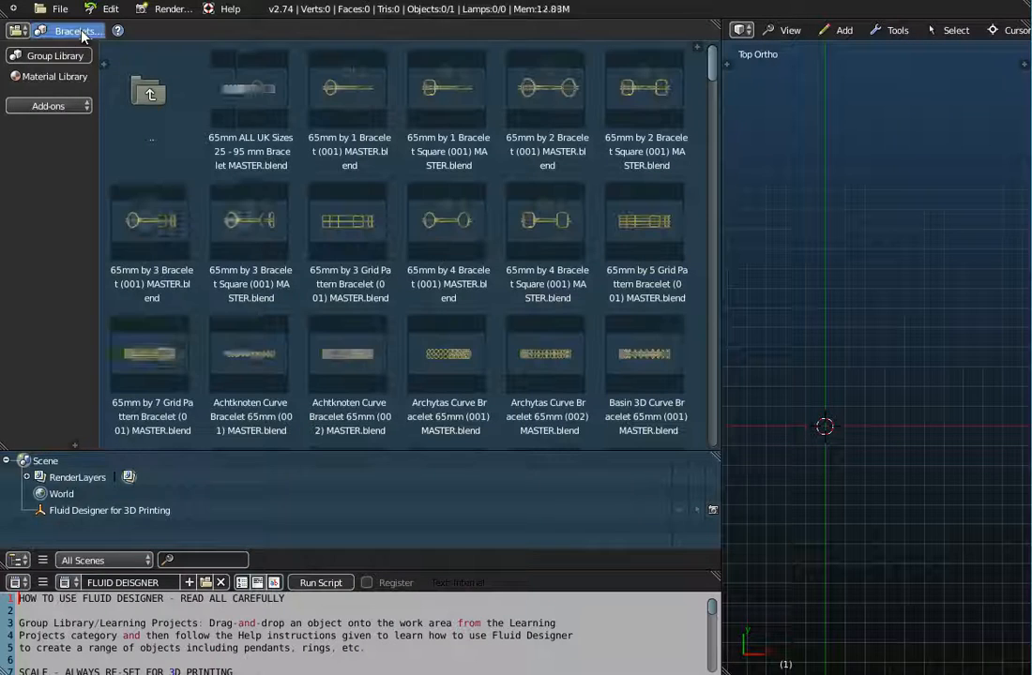
pyautogui.click(75, 30)
pyautogui.scroll(3, 91, 68)
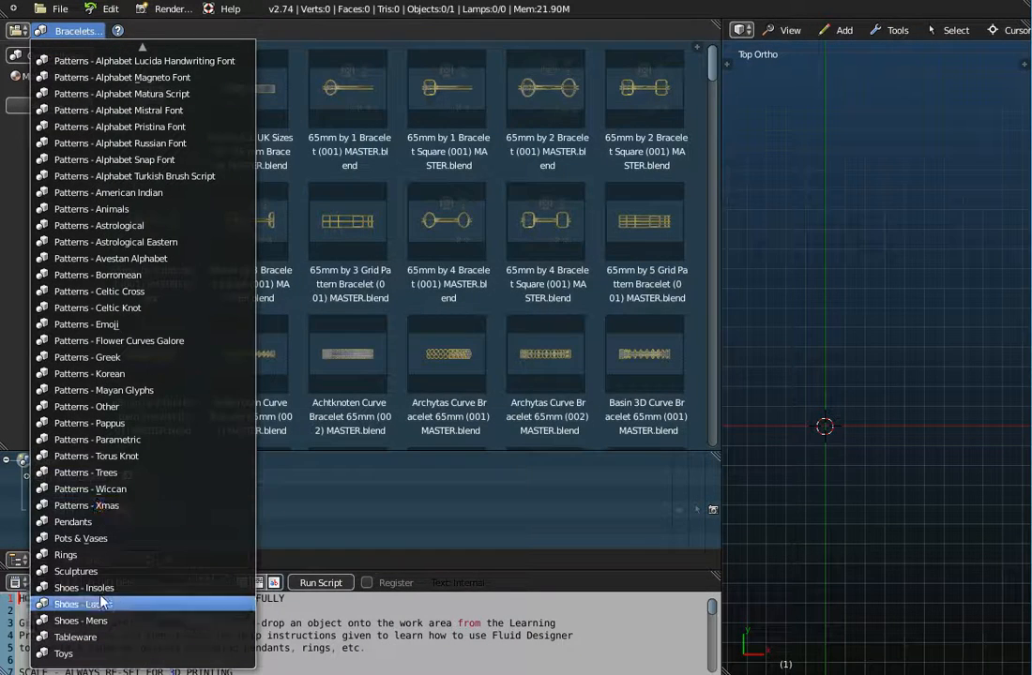
pyautogui.click(75, 522)
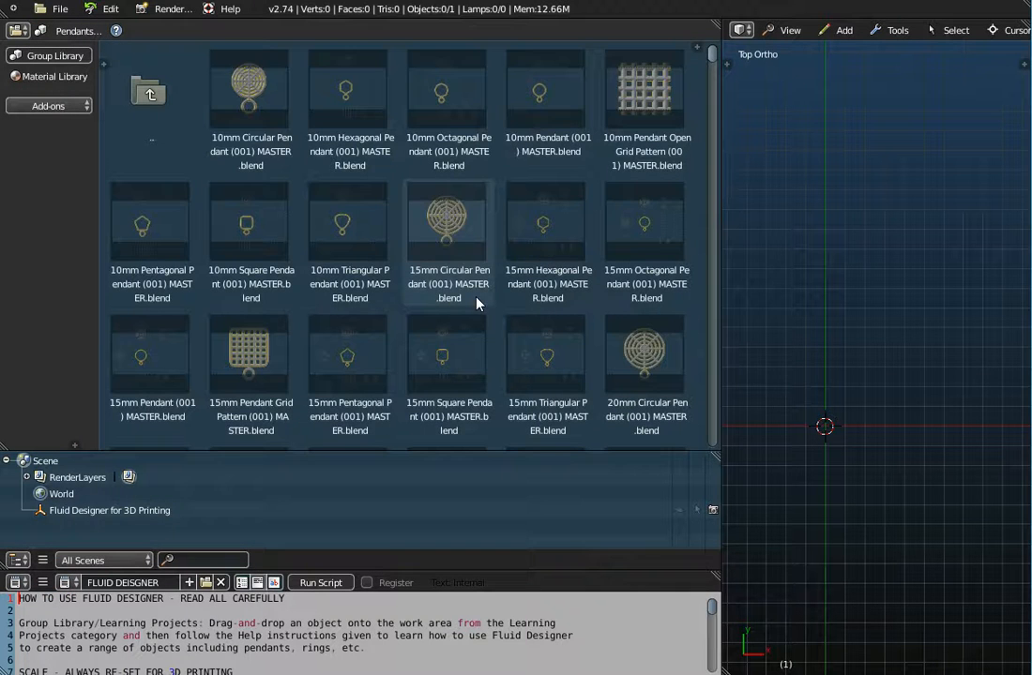
# Add 35mm Pendant (001) MASTER.blend from the Pendants library to the scene and view it at an angle.
pyautogui.scroll(-5, 476, 302)
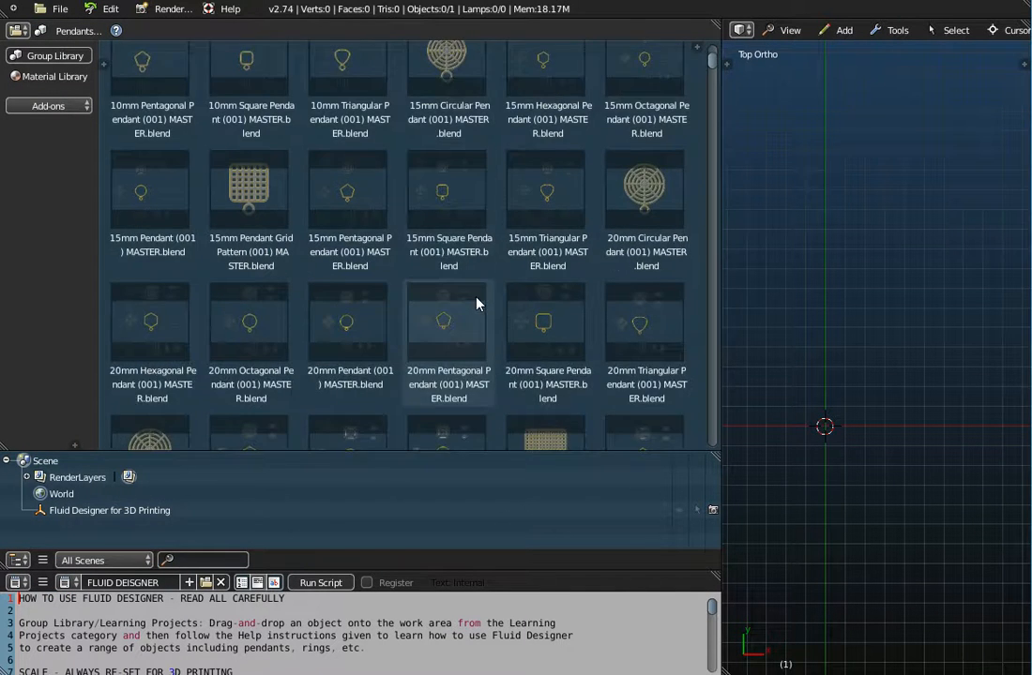
pyautogui.scroll(-3, 477, 300)
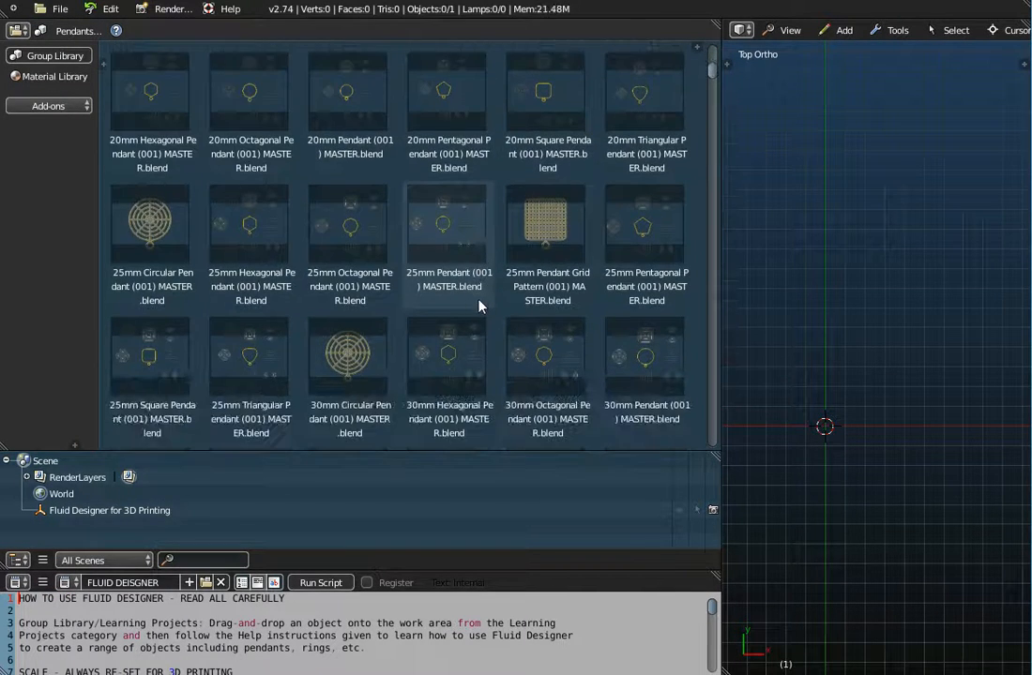
pyautogui.scroll(-2, 478, 304)
pyautogui.scroll(-4, 480, 309)
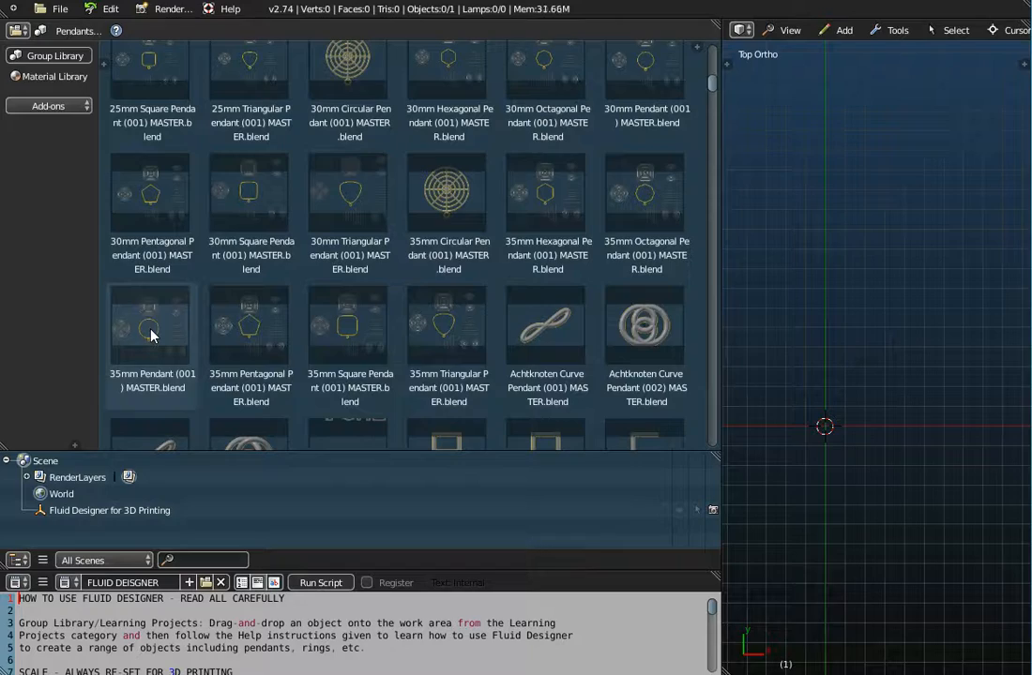
pyautogui.moveTo(152, 335); pyautogui.dragTo(802, 295)
pyautogui.scroll(-4, 541, 295)
pyautogui.moveTo(556, 323); pyautogui.dragTo(587, 217, button='middle')
pyautogui.scroll(5, 582, 362)
pyautogui.scroll(-3, 582, 392)
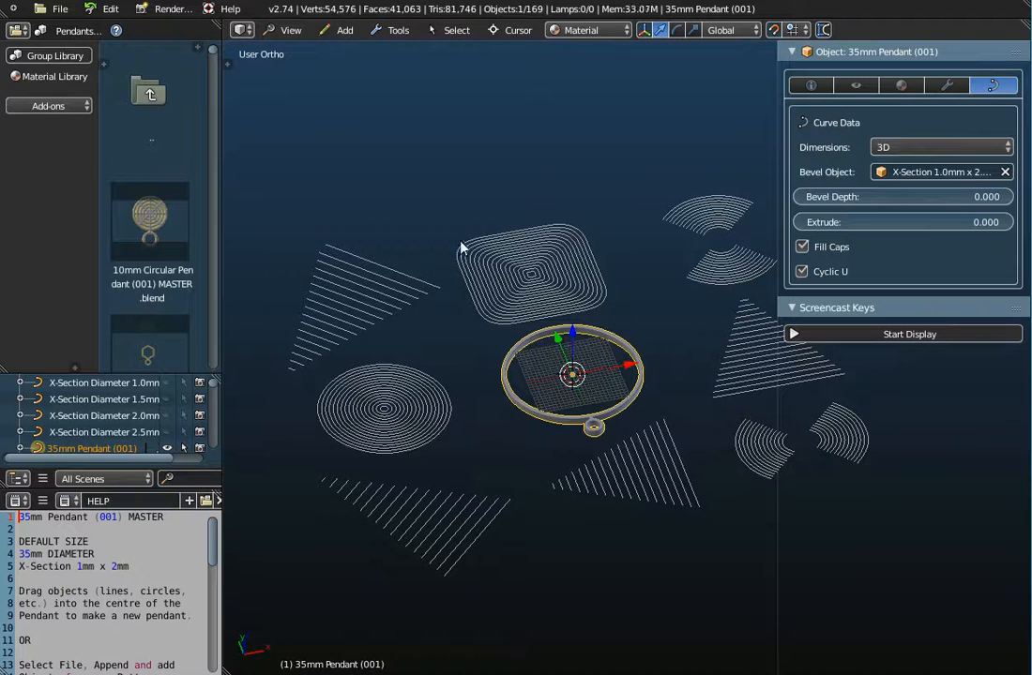
# Inspect the curve sets around the pendant by selecting sample circle, square, diagonal line and sector curves.
pyautogui.rightClick(488, 236)
pyautogui.rightClick(319, 245)
pyautogui.rightClick(379, 406)
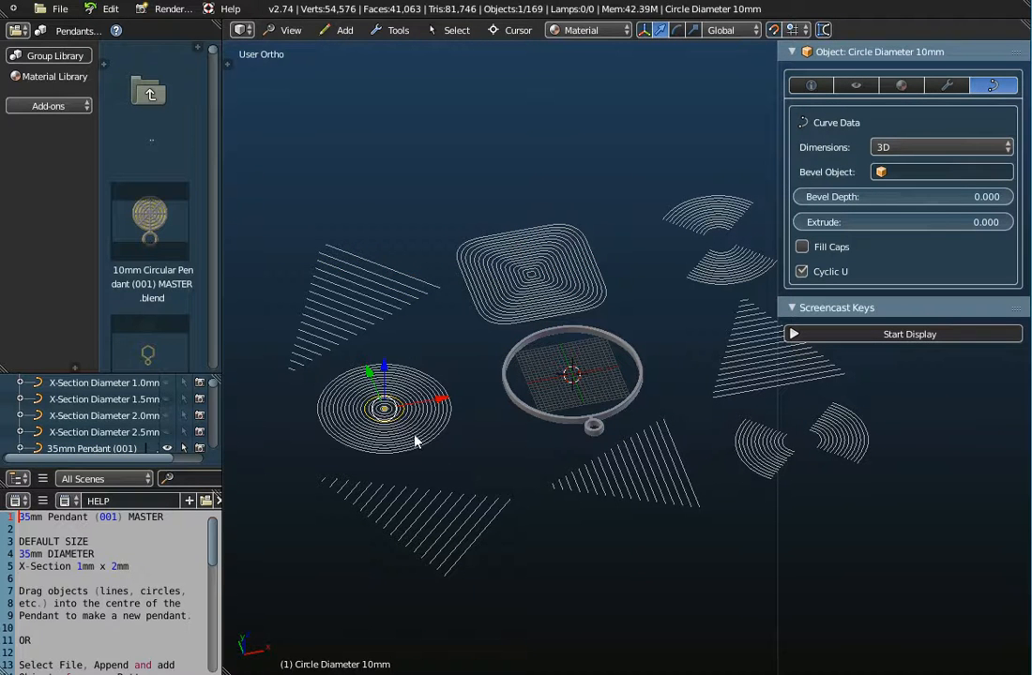
pyautogui.rightClick(527, 273)
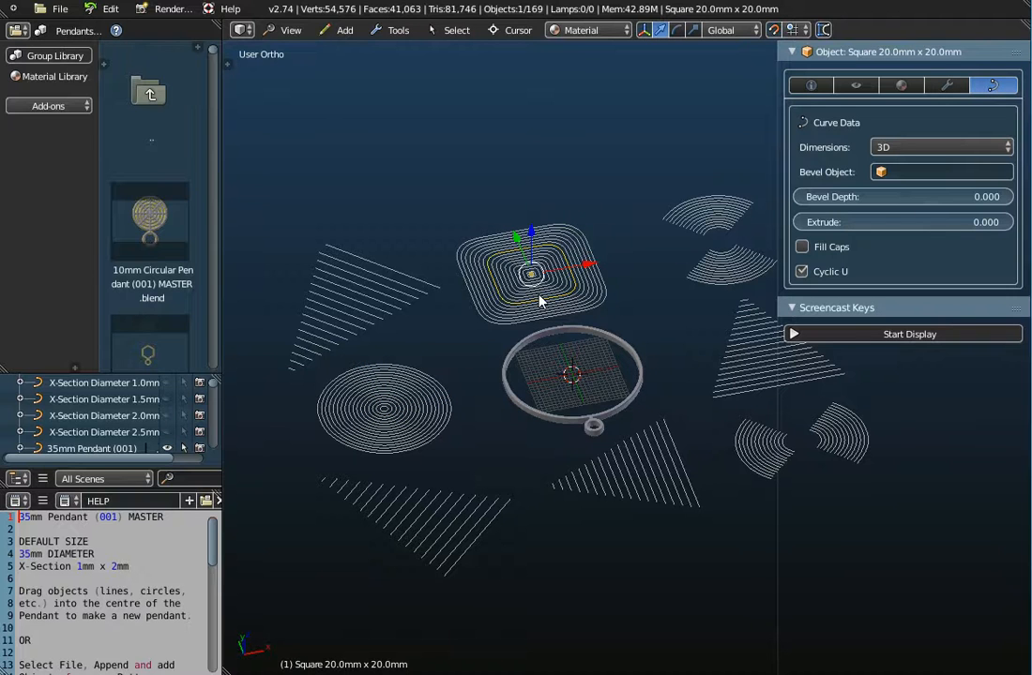
pyautogui.rightClick(369, 296)
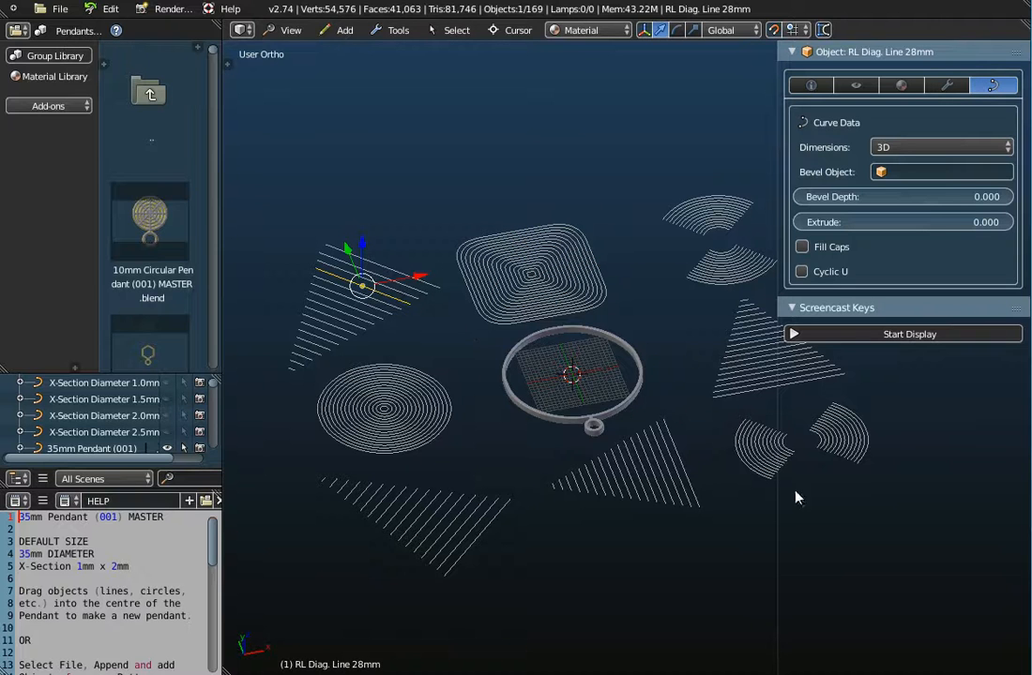
pyautogui.rightClick(753, 458)
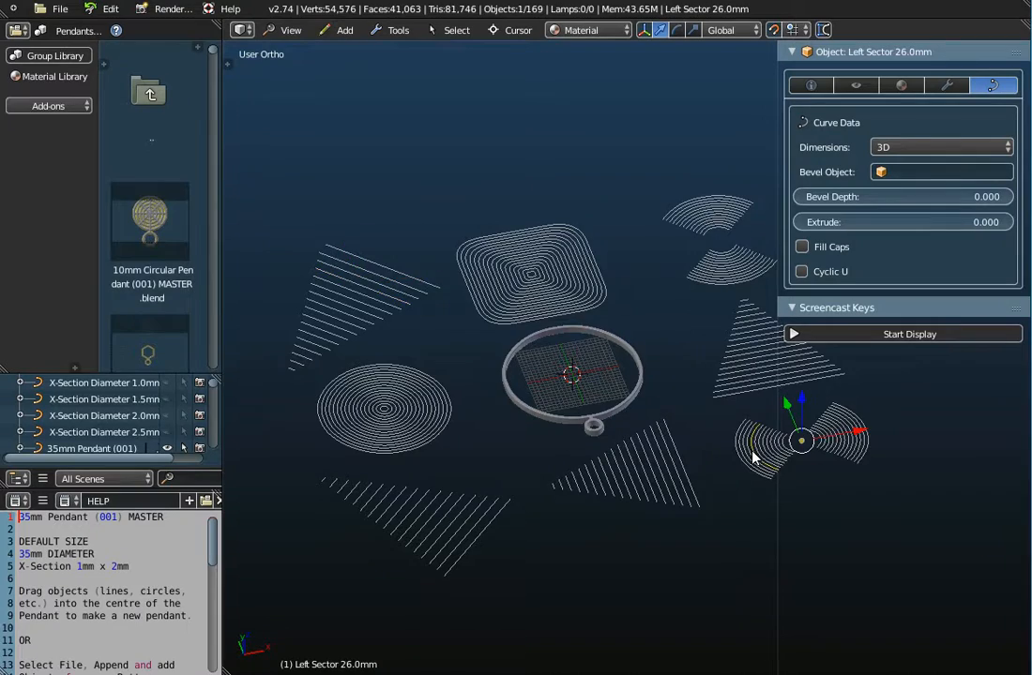
pyautogui.moveTo(694, 486); pyautogui.dragTo(598, 403, button='middle')
pyautogui.scroll(3, 597, 394)
pyautogui.scroll(-3, 595, 392)
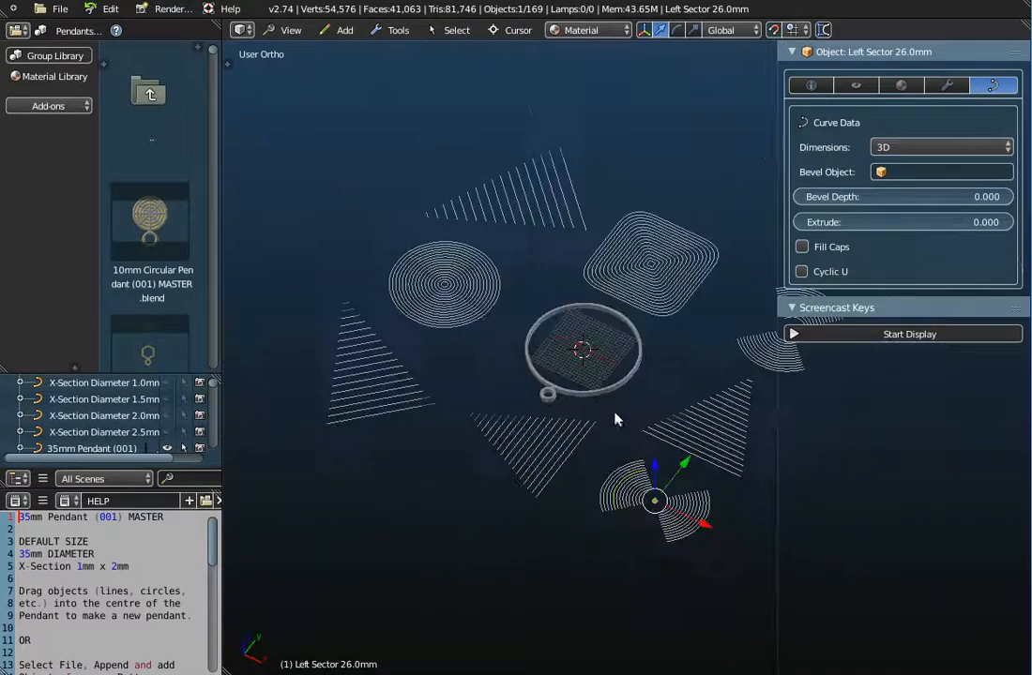
# Clear the 35mm pendant's bevel object, inspect the bare curve and its loop, and assign X-Section 1.0mm x 2.0mm again.
pyautogui.rightClick(605, 396)
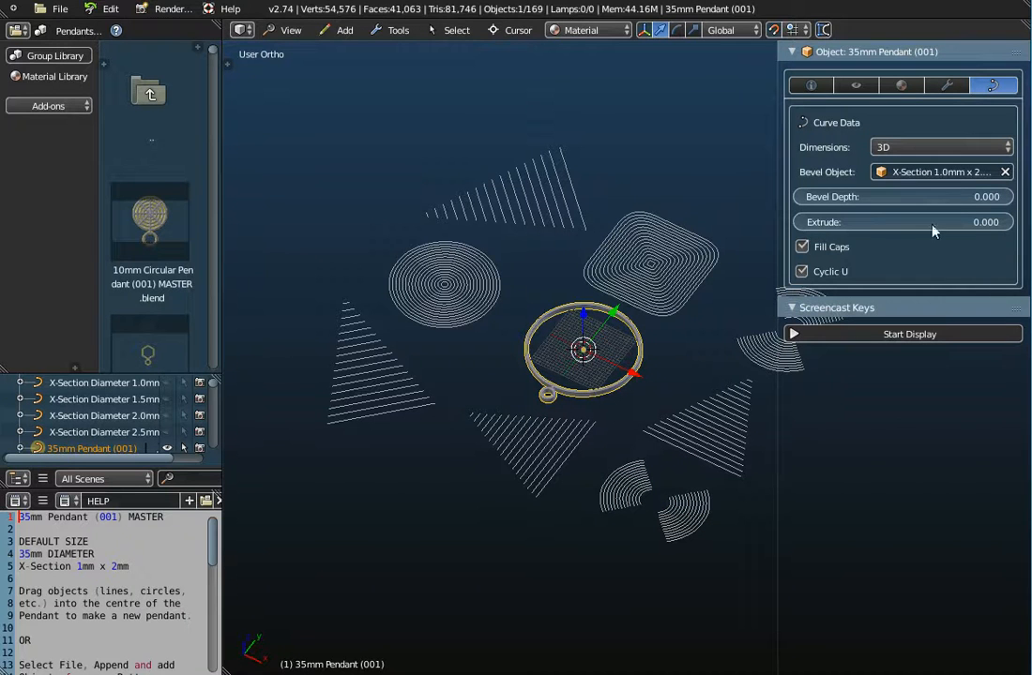
pyautogui.click(1005, 172)
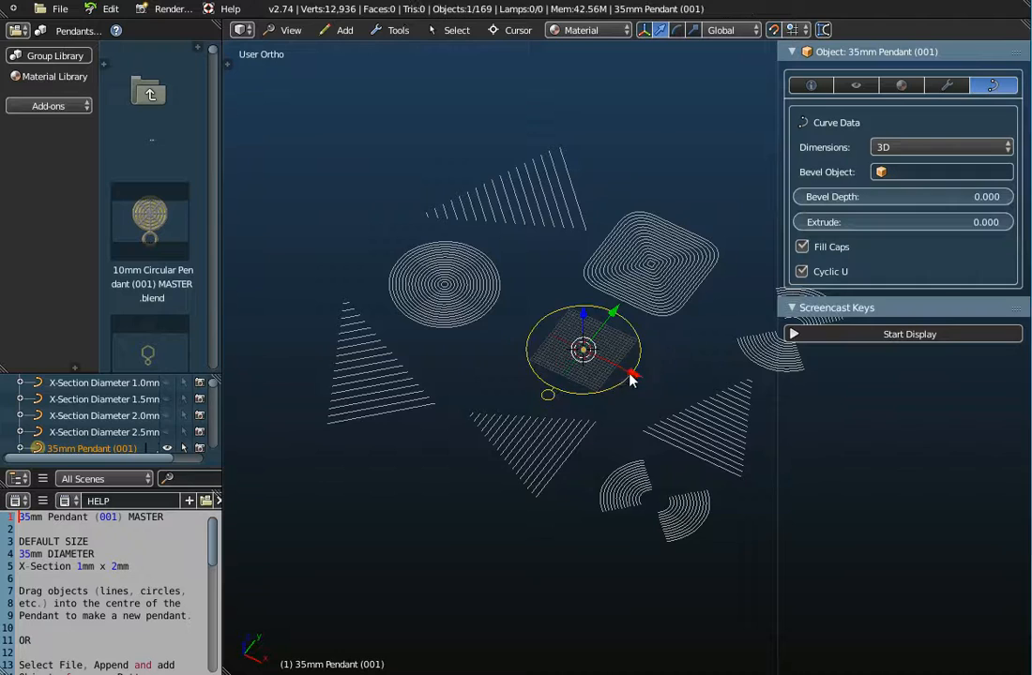
pyautogui.scroll(5, 619, 371)
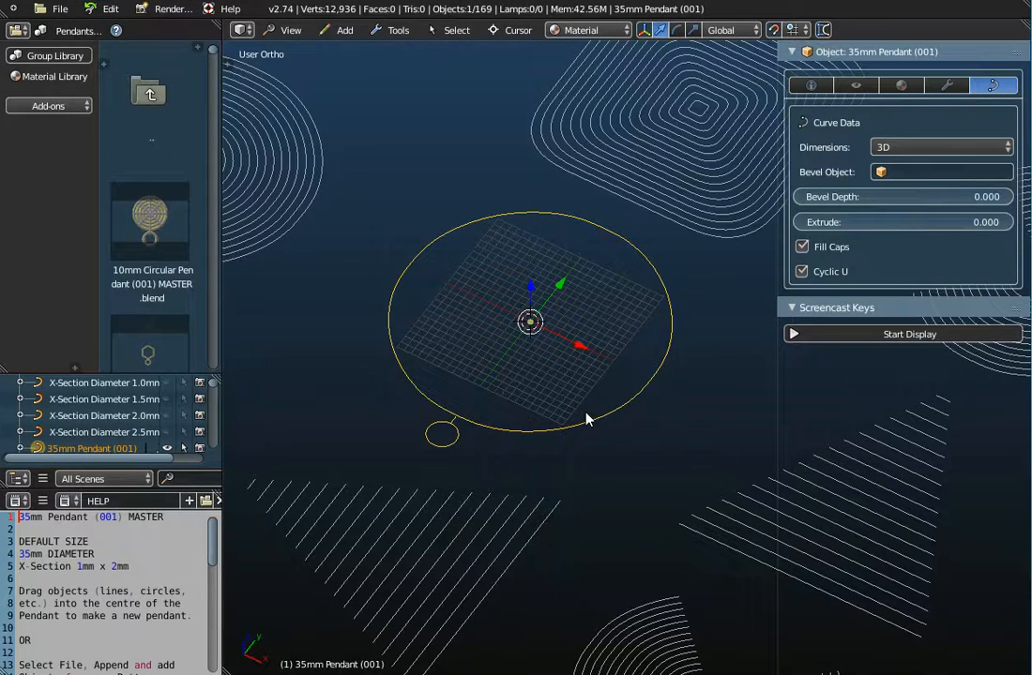
pyautogui.scroll(-4, 586, 419)
pyautogui.scroll(4, 527, 404)
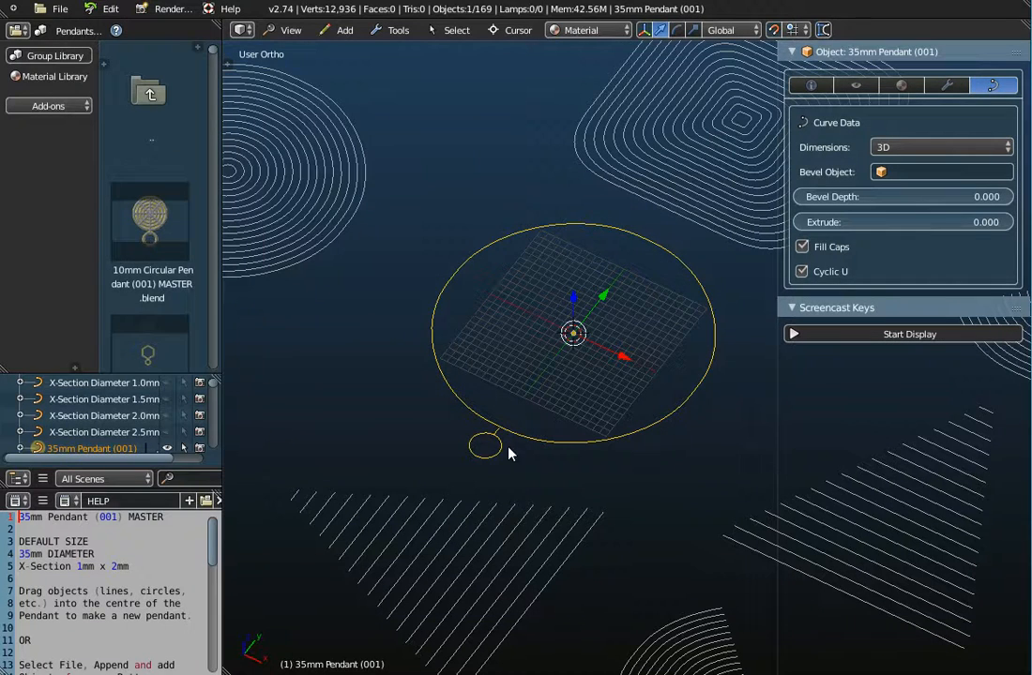
pyautogui.scroll(4, 489, 449)
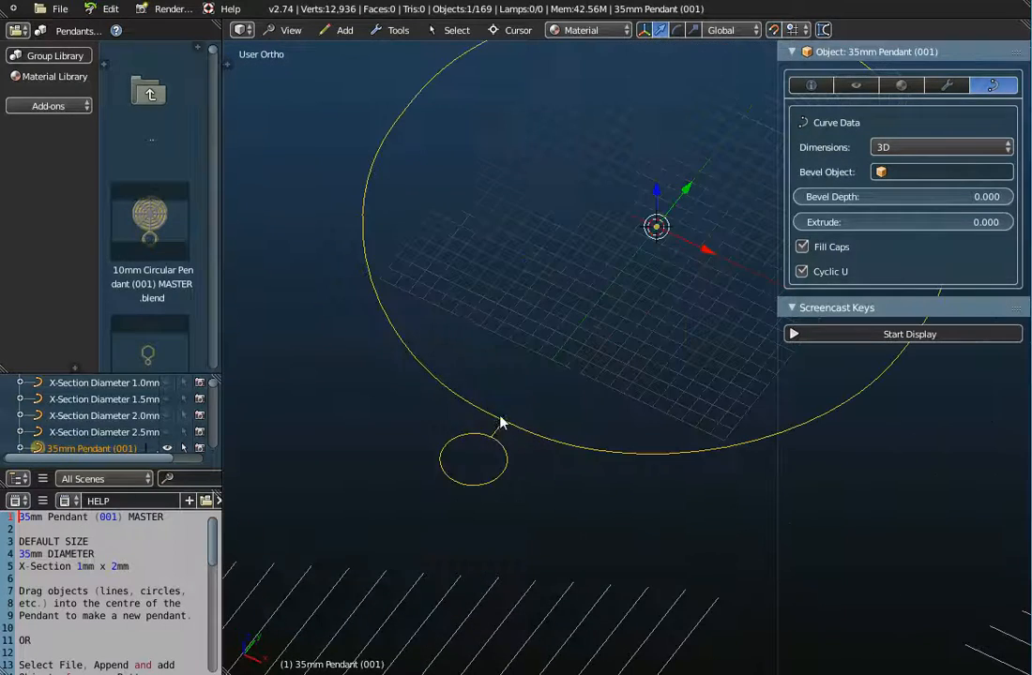
pyautogui.scroll(-3, 500, 423)
pyautogui.scroll(-3, 497, 431)
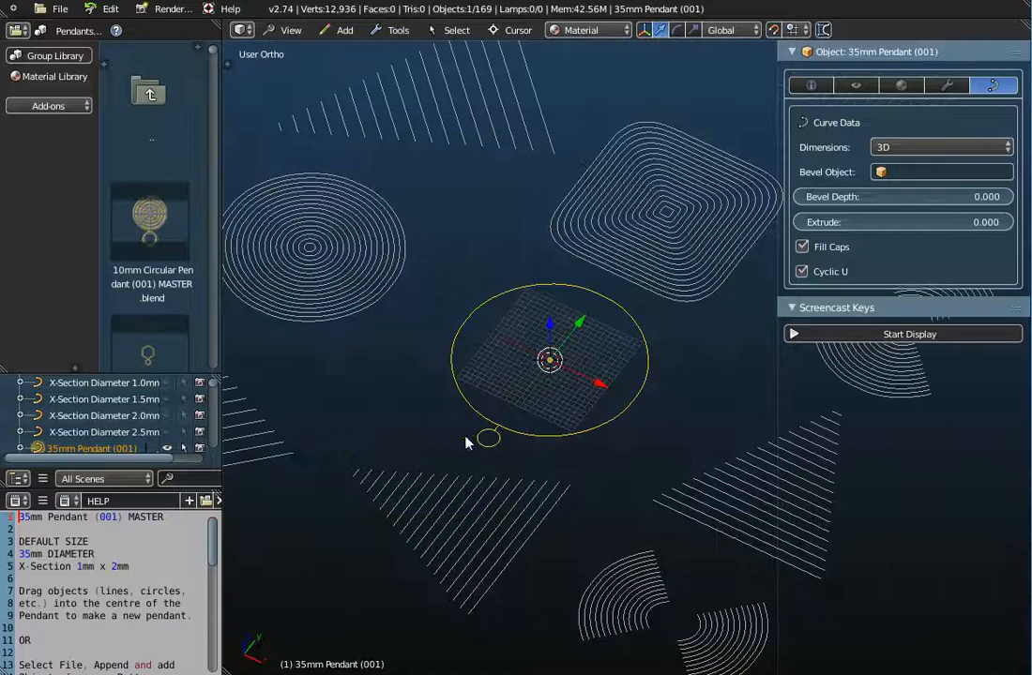
pyautogui.click(911, 172)
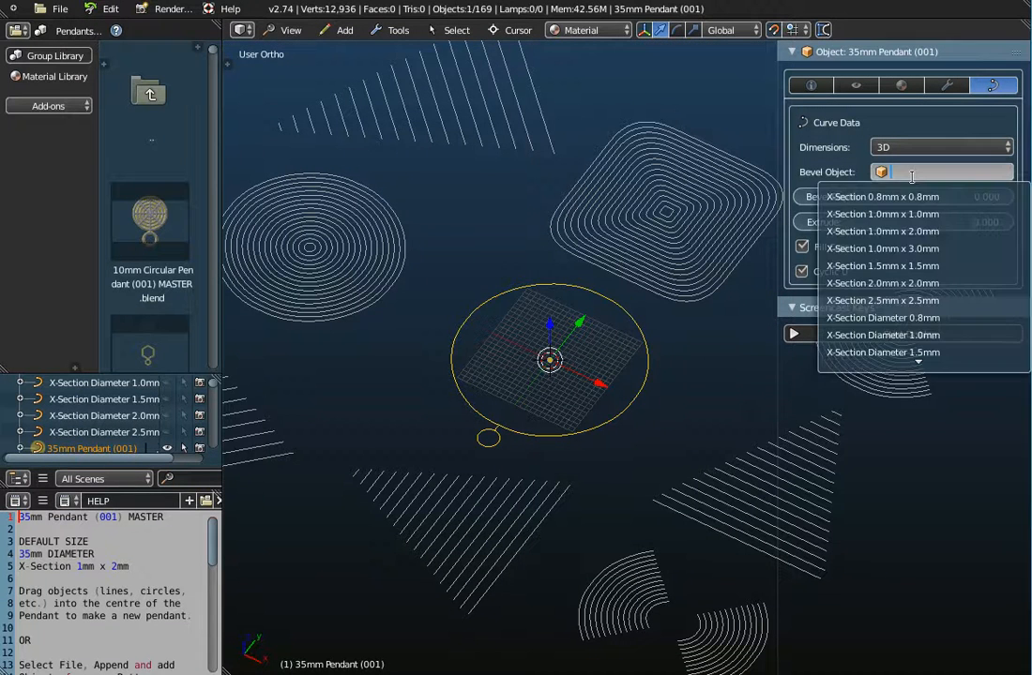
pyautogui.click(882, 231)
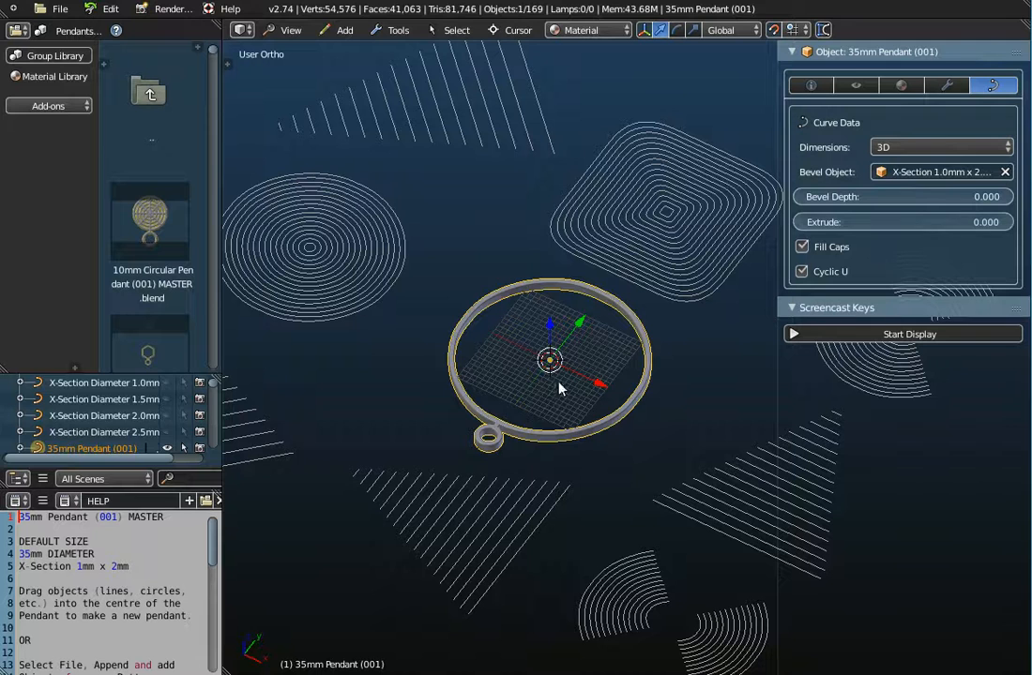
# Enlarge the outliner upward to show the full list of X-Section curves.
pyautogui.scroll(8, 140, 413)
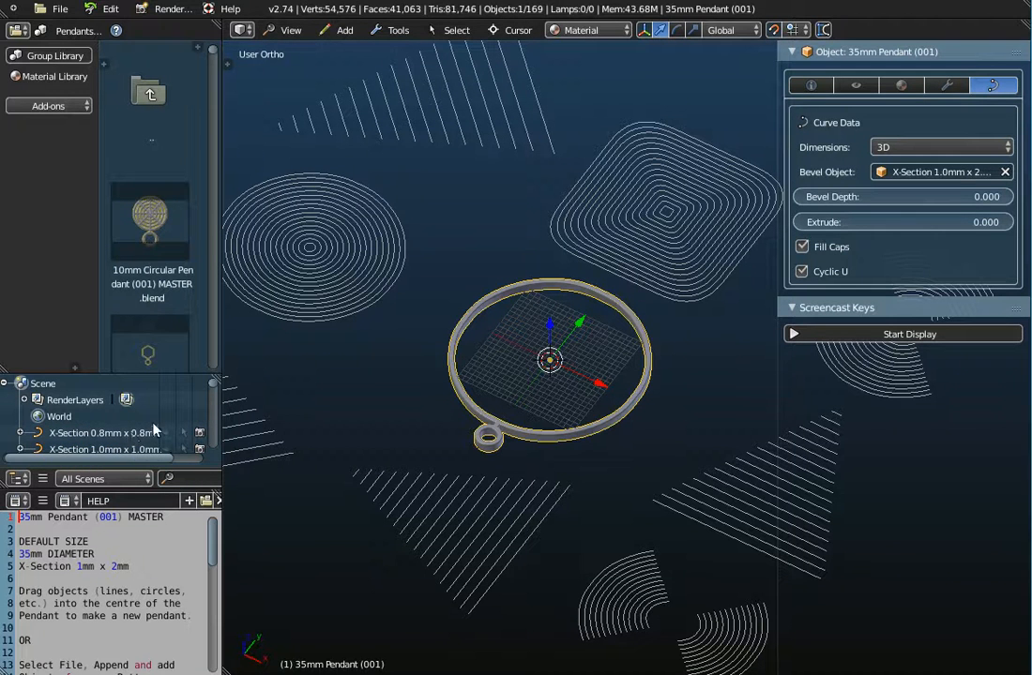
pyautogui.scroll(-3, 155, 430)
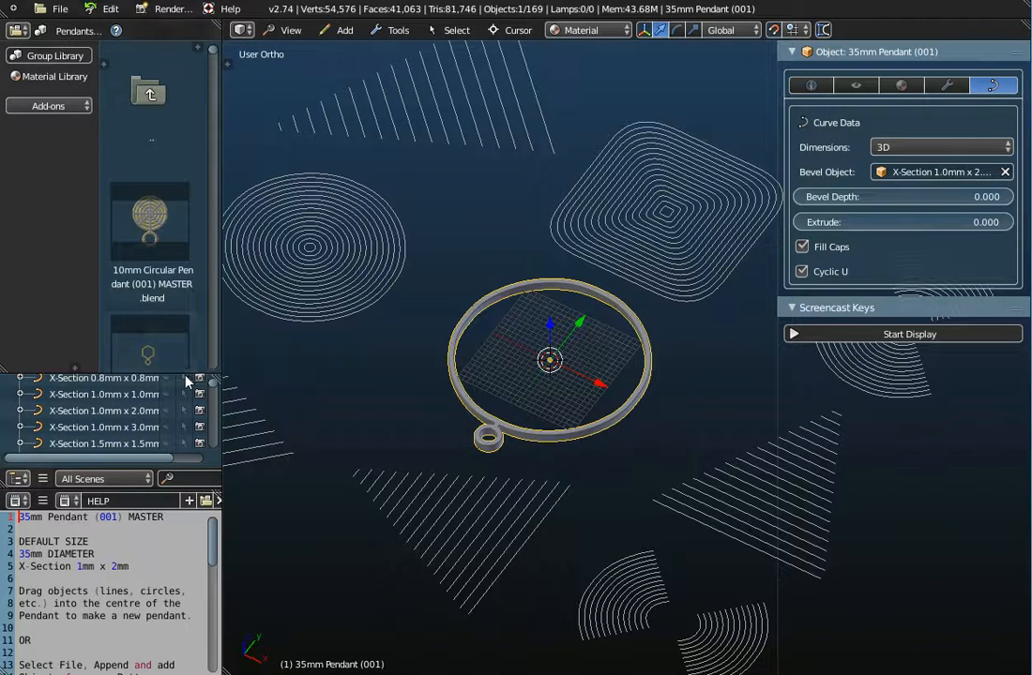
pyautogui.moveTo(185, 372); pyautogui.dragTo(190, 178)
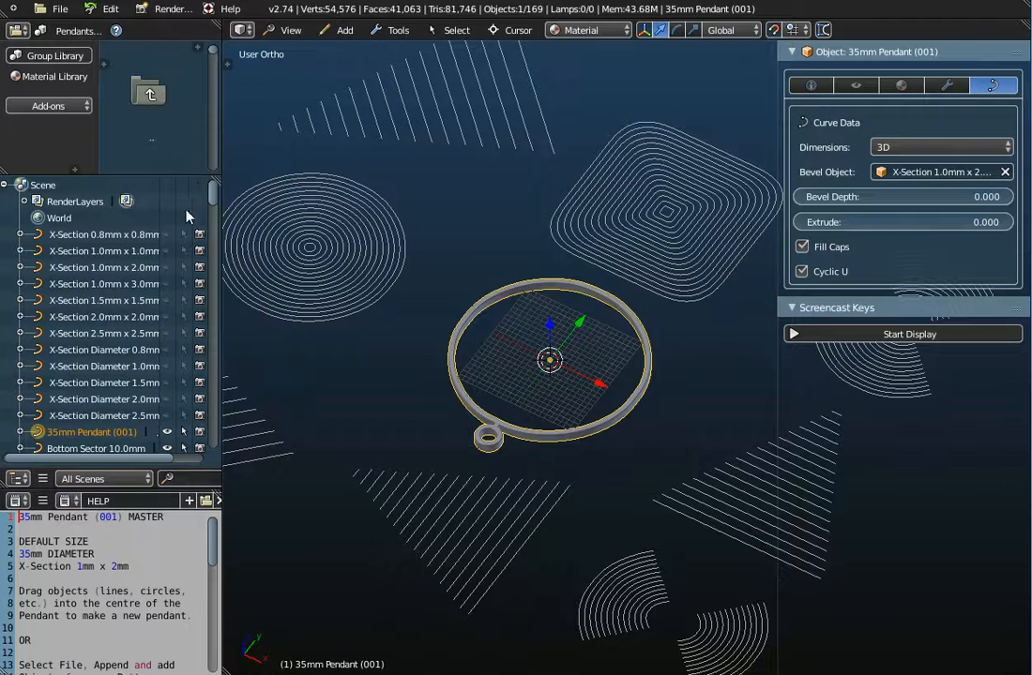
# Make the X-Section curves 0.8mm x 0.8mm, 1.0mm x 1.0mm, 1.0mm x 2.0mm and 1.0mm x 3.0mm visible and selectable, and inspect them close up.
pyautogui.click(170, 235)
pyautogui.click(170, 251)
pyautogui.click(170, 269)
pyautogui.click(171, 283)
pyautogui.click(184, 236)
pyautogui.click(185, 252)
pyautogui.scroll(5, 553, 372)
pyautogui.scroll(5, 553, 372)
pyautogui.scroll(3, 528, 413)
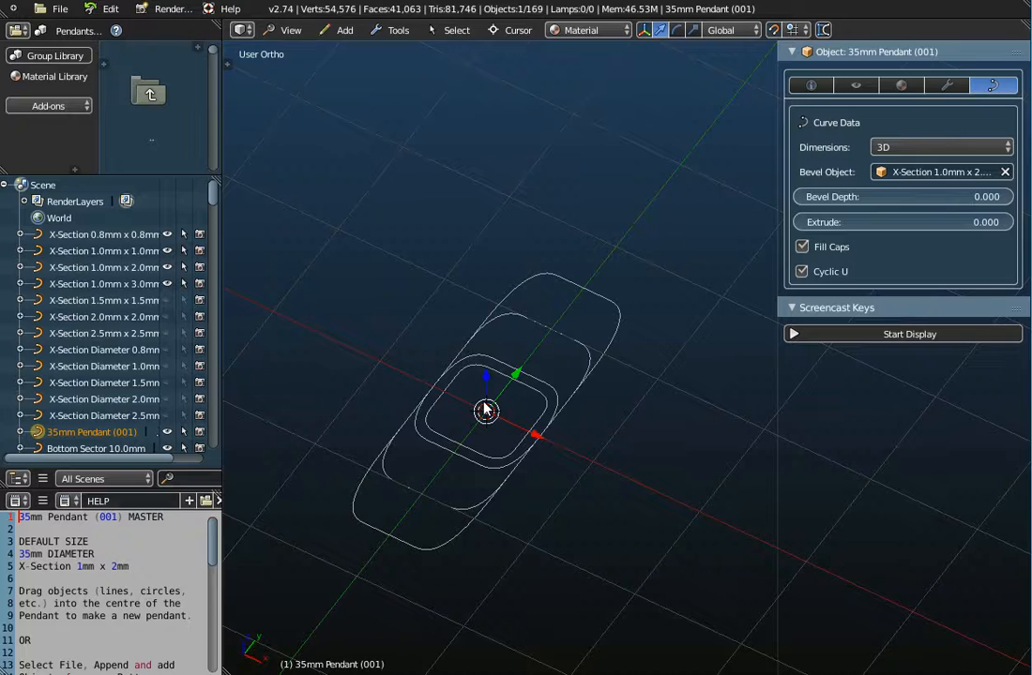
pyautogui.scroll(-5, 485, 410)
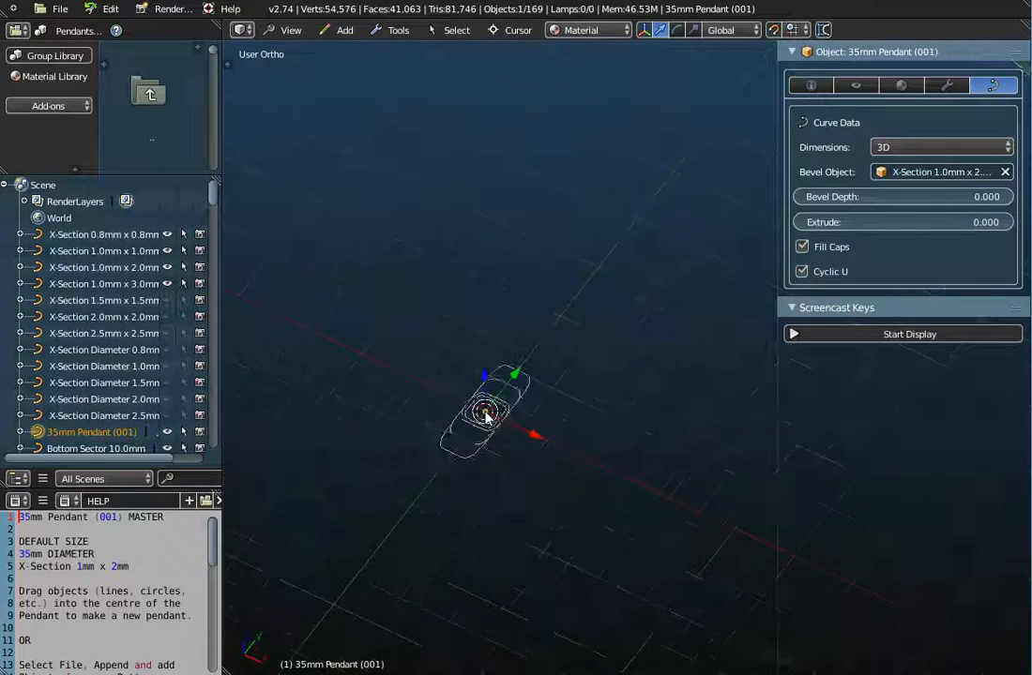
pyautogui.scroll(-6, 485, 413)
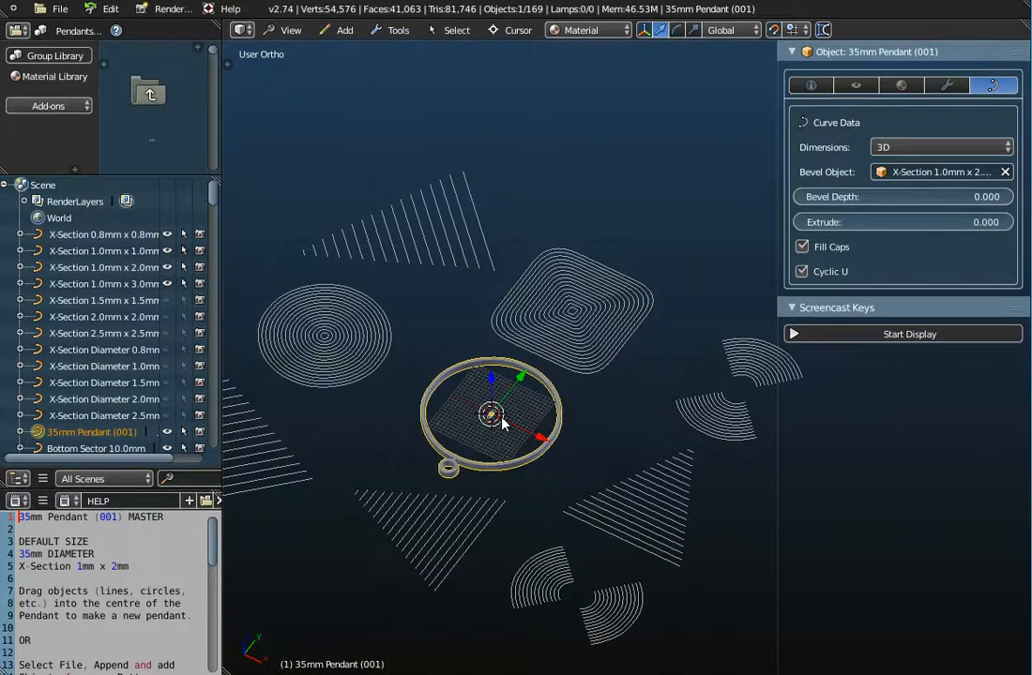
# Hide the four X-Section curves from 0.8mm x 0.8mm to 1.0mm x 3.0mm again and make them unselectable.
pyautogui.keyDown('shift'); pyautogui.moveTo(502, 424); pyautogui.dragTo(540, 368, button='middle'); pyautogui.keyUp('shift')
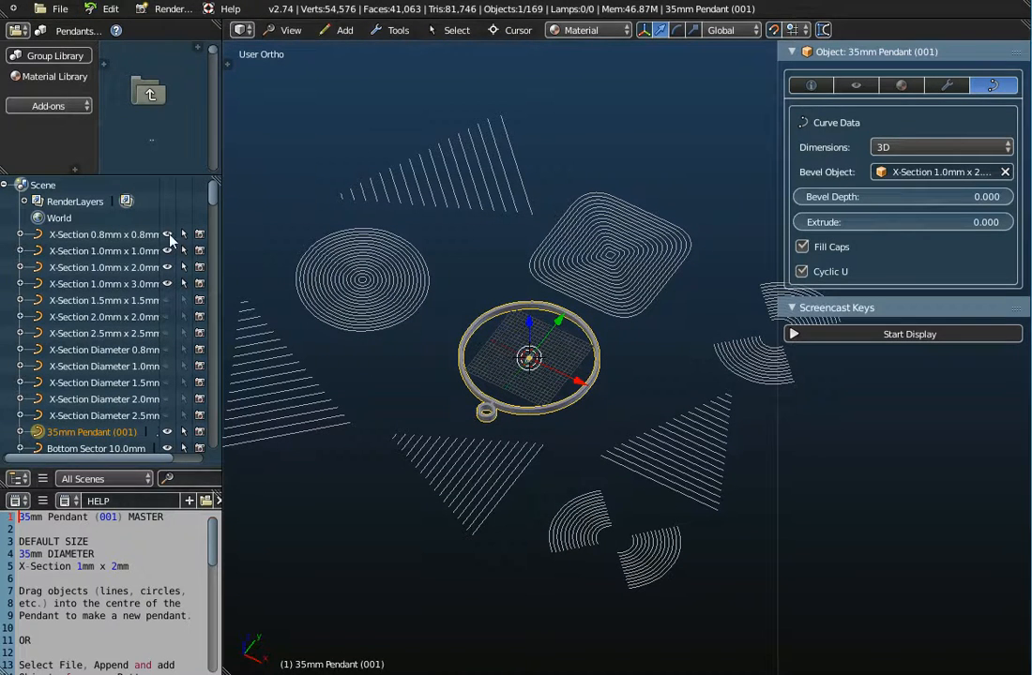
pyautogui.click(169, 252)
pyautogui.click(168, 269)
pyautogui.click(170, 283)
pyautogui.click(182, 283)
pyautogui.click(183, 268)
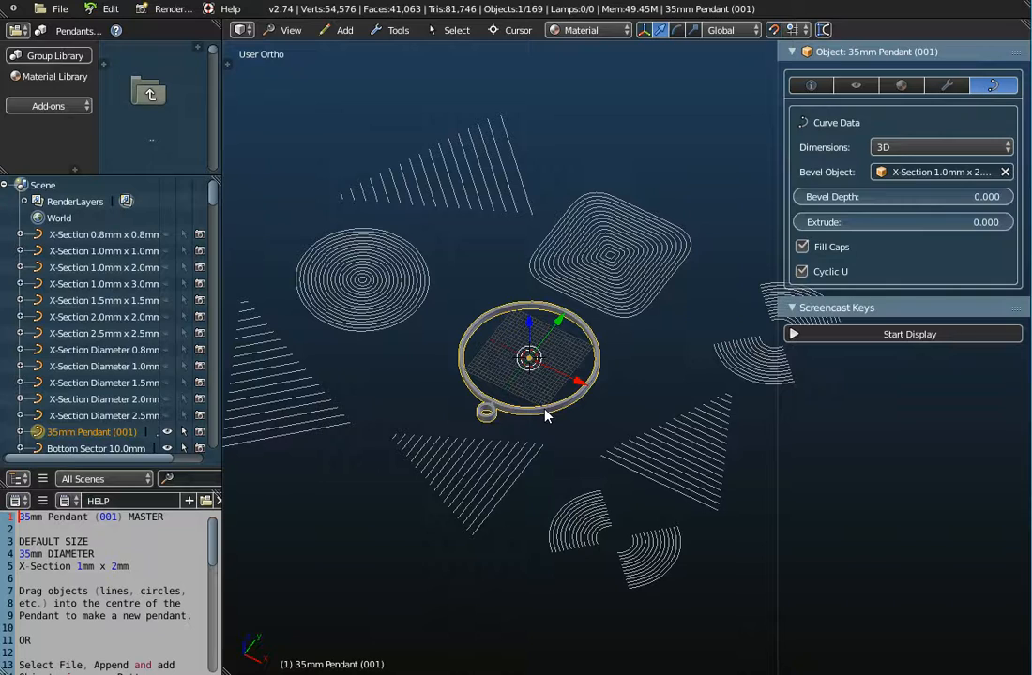
# Delete the 35mm Pendant (001) and switch the viewport to the top view around the empty centre.
pyautogui.press('x')
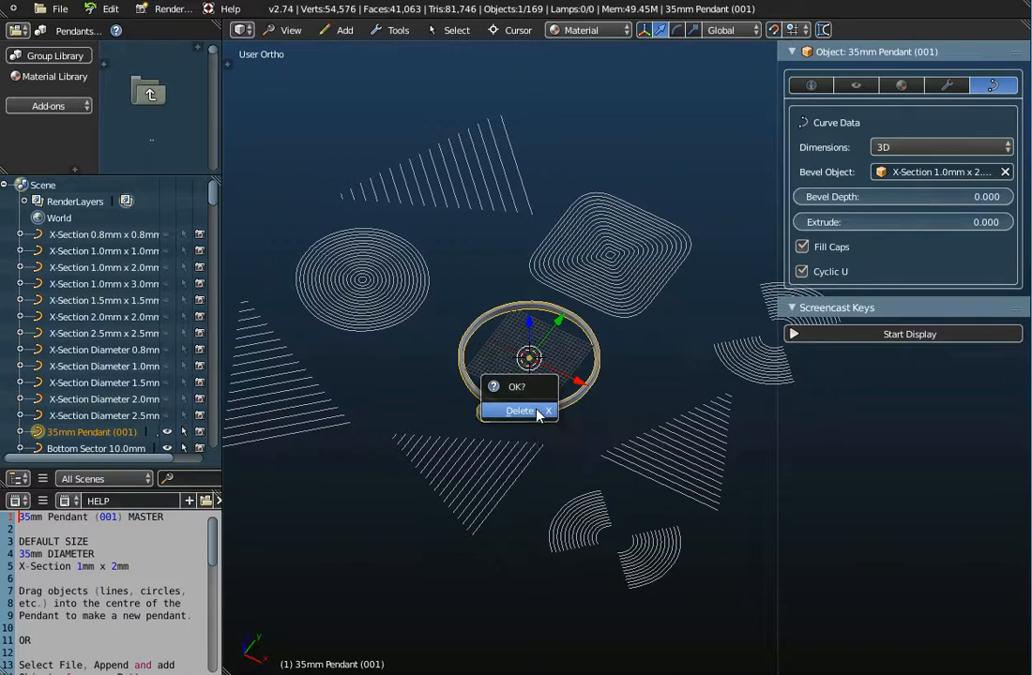
pyautogui.click(544, 413)
pyautogui.moveTo(576, 459); pyautogui.dragTo(617, 502, button='middle')
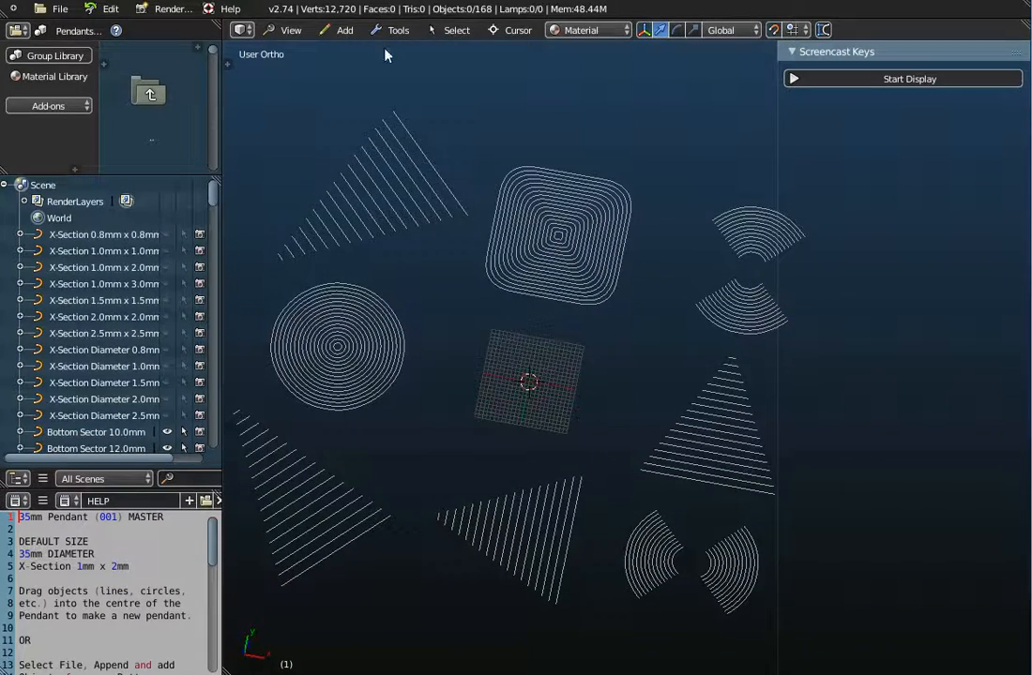
pyautogui.click(286, 31)
pyautogui.click(302, 106)
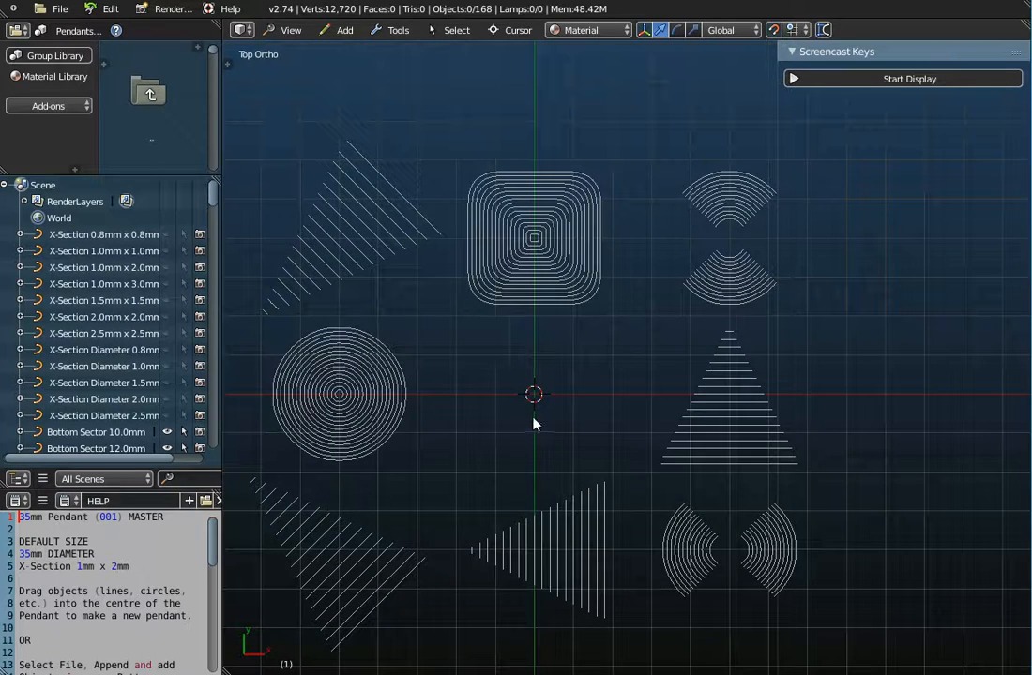
pyautogui.scroll(2, 533, 425)
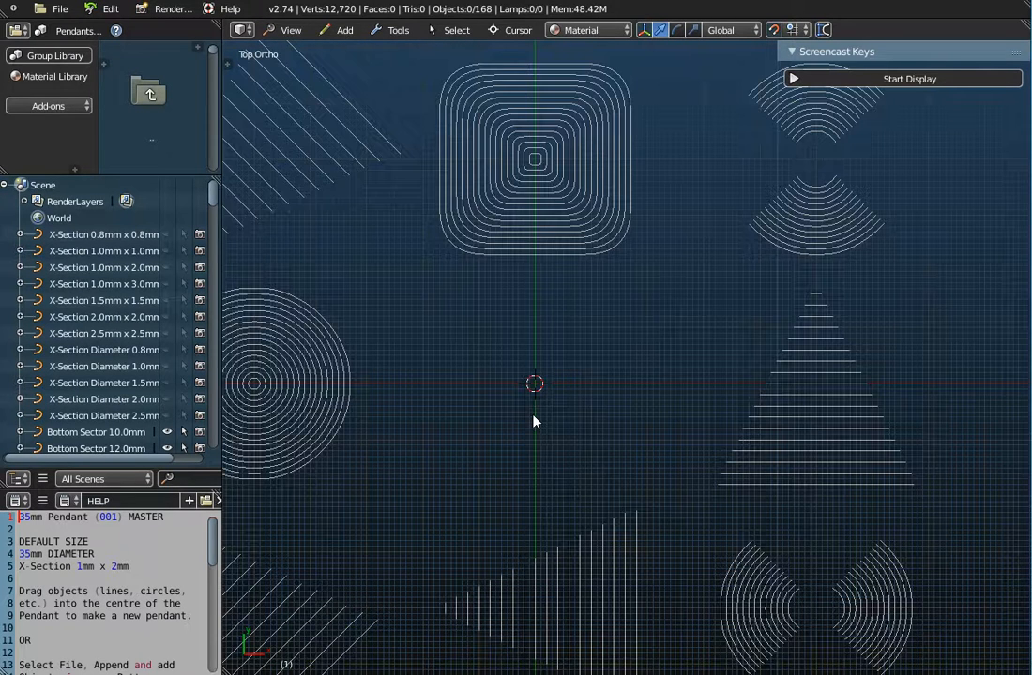
# Add a NURBS curve at the scene centre and examine it among the surrounding curves.
pyautogui.click(339, 31)
pyautogui.moveTo(347, 73)
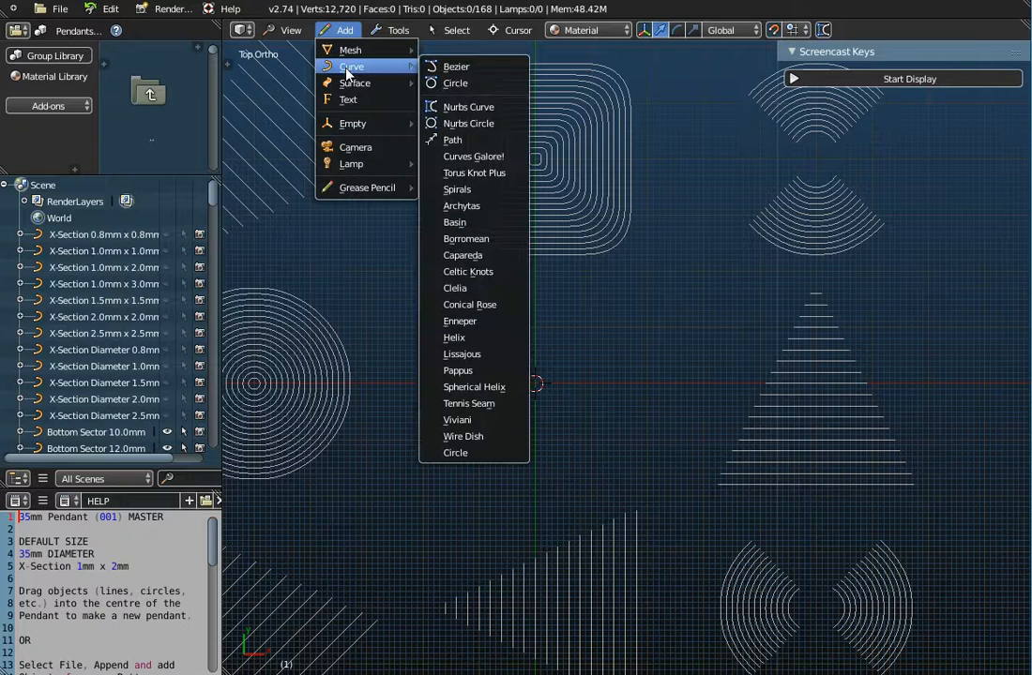
pyautogui.click(469, 107)
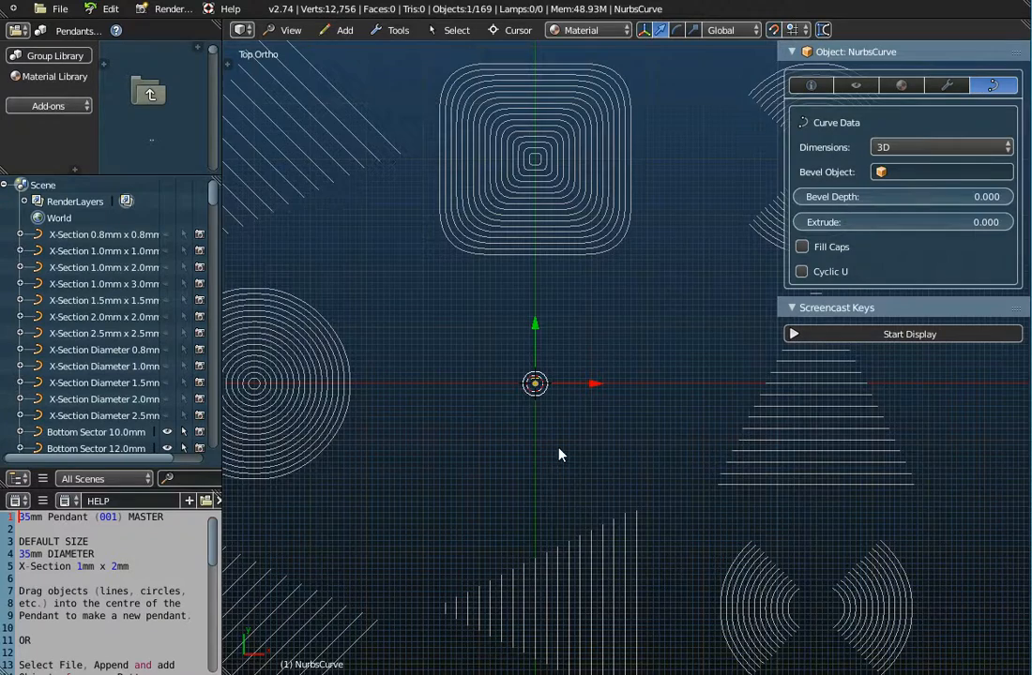
pyautogui.scroll(5, 553, 394)
pyautogui.scroll(2, 500, 350)
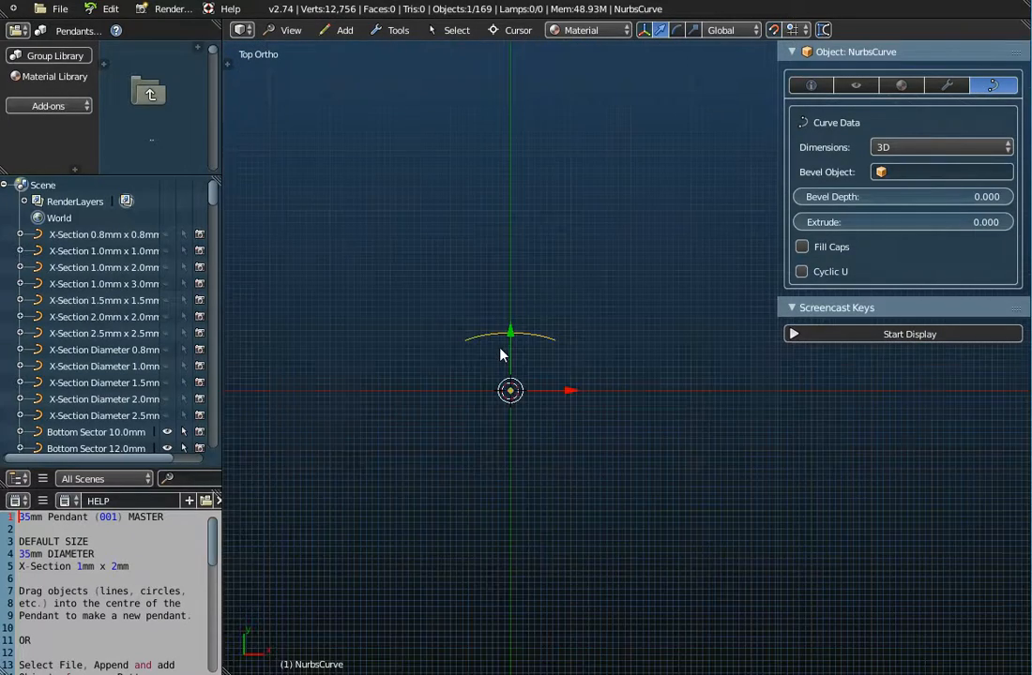
pyautogui.scroll(-5, 500, 347)
pyautogui.scroll(-4, 503, 349)
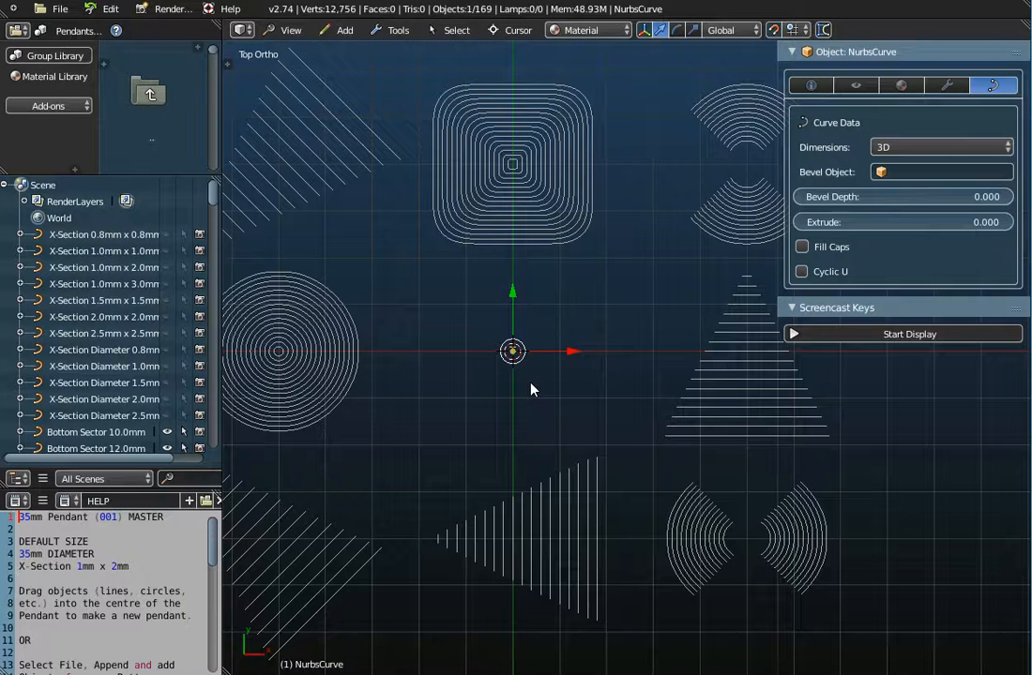
# Enlarge the open NURBS curve more than elevenfold and apply its scale.
pyautogui.press('s')
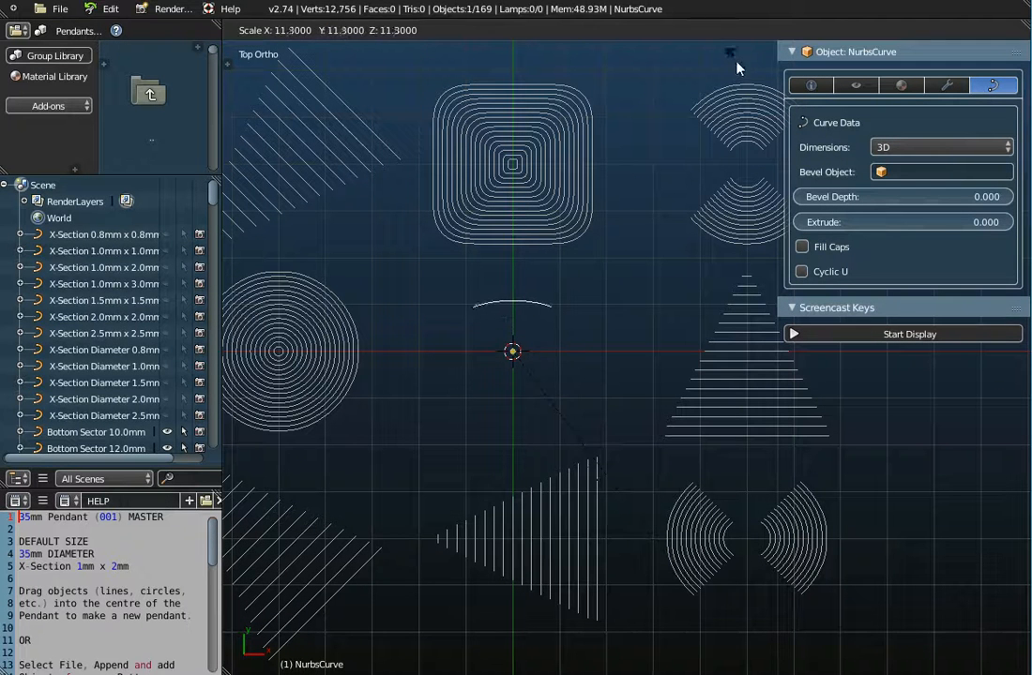
pyautogui.click(705, 104)
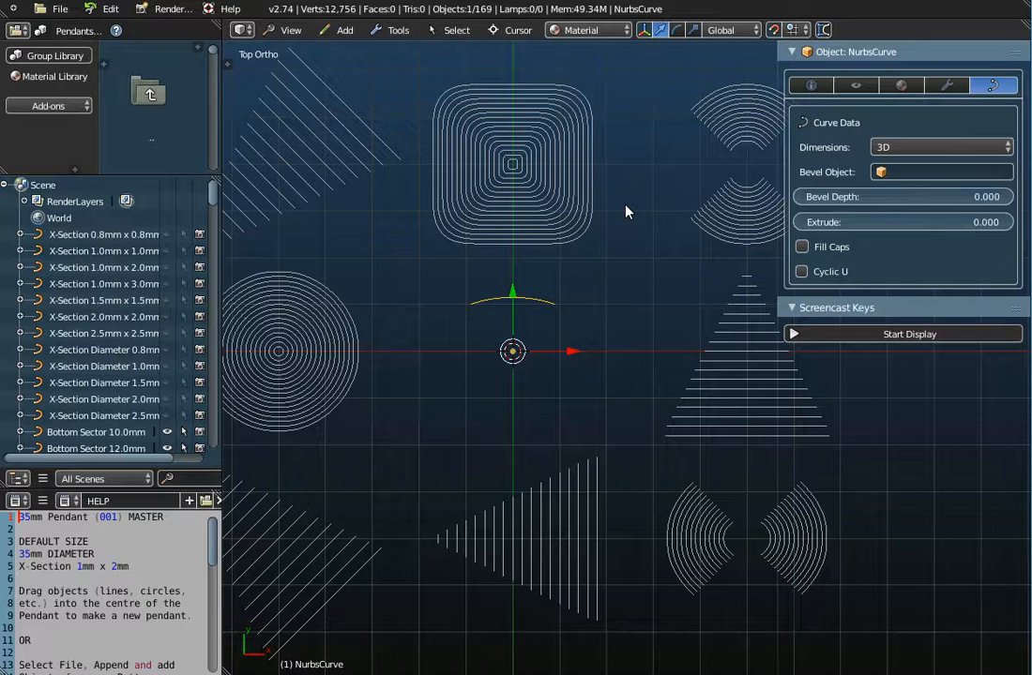
pyautogui.hotkey('ctrl', 'a')
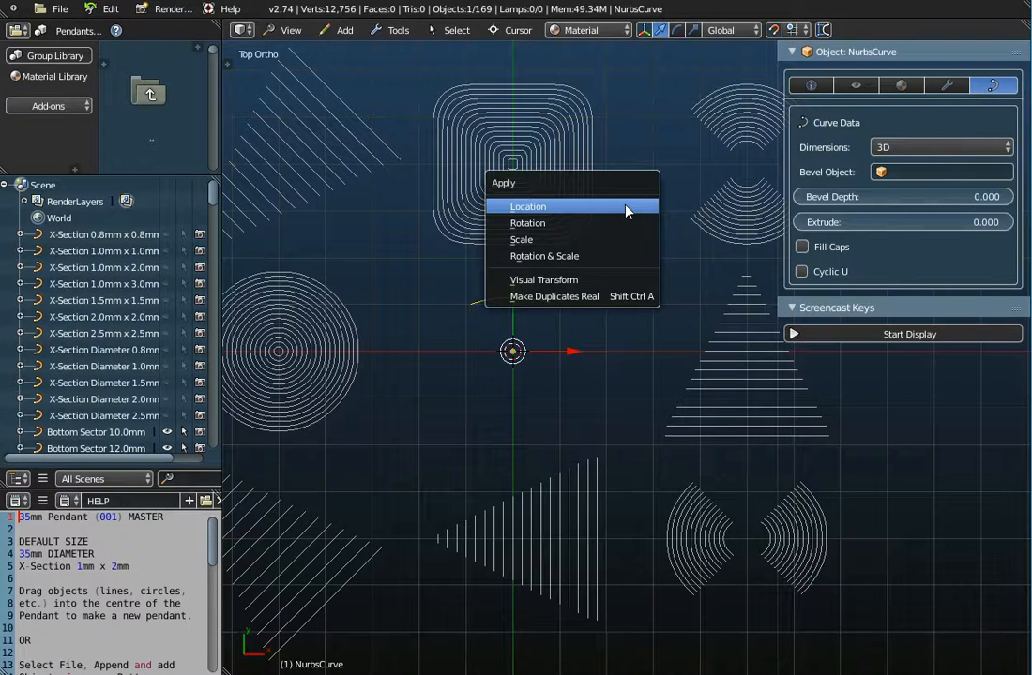
pyautogui.click(608, 247)
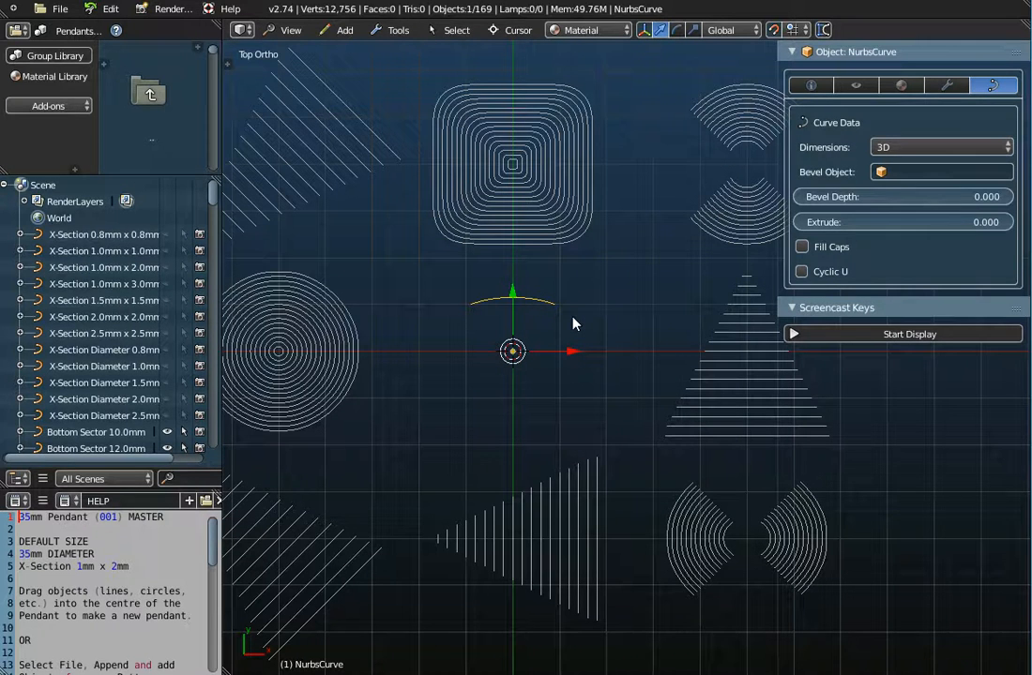
# Delete the open NURBS curve from the scene.
pyautogui.press('x')
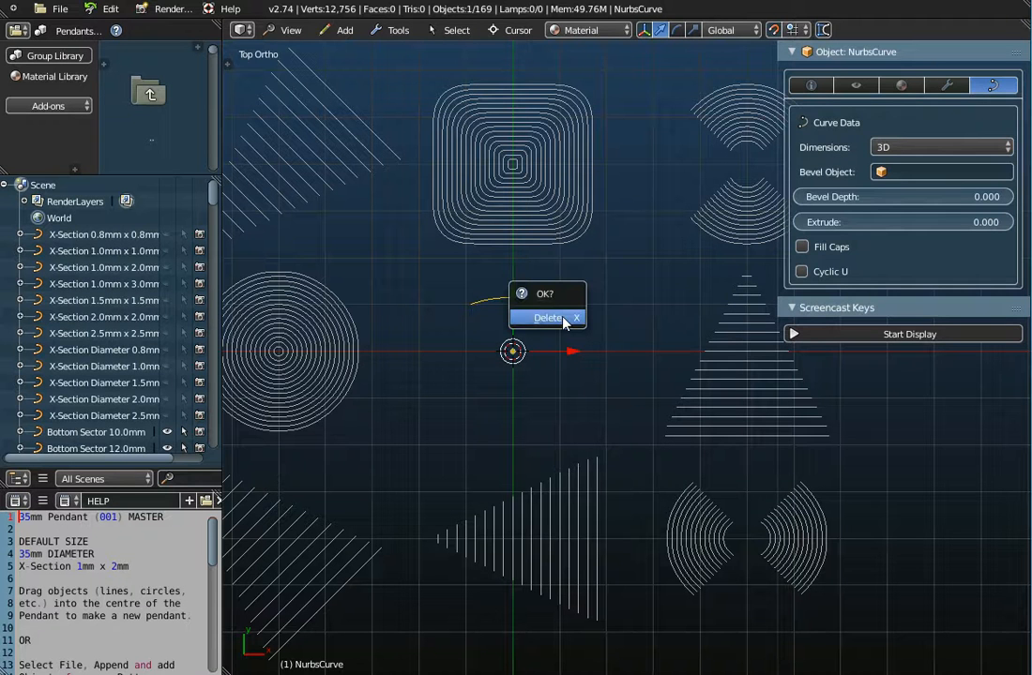
pyautogui.click(562, 320)
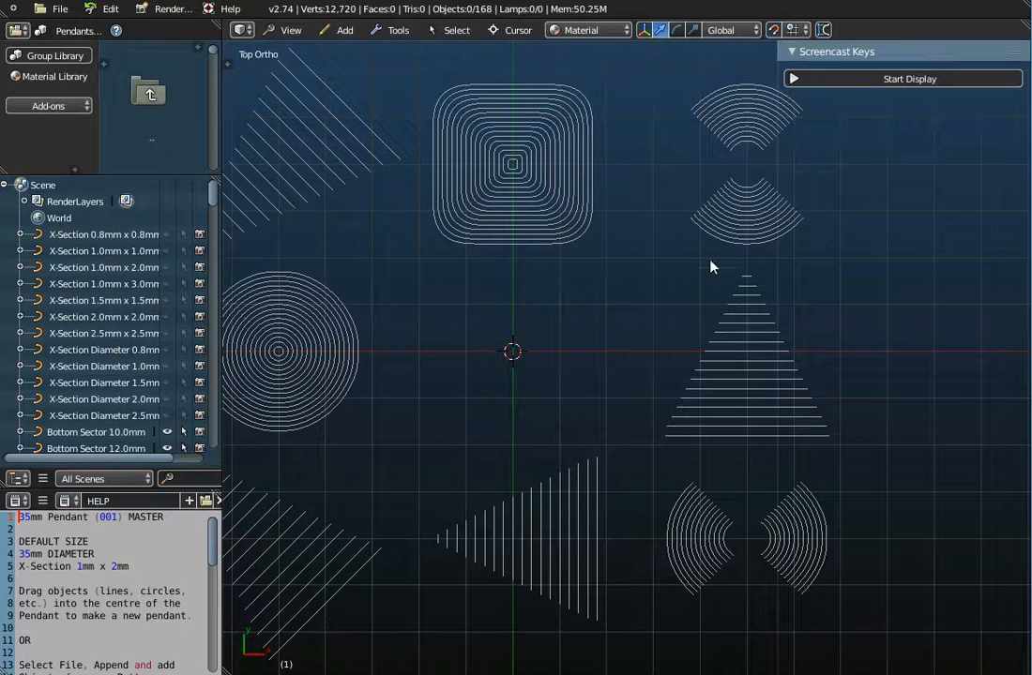
# Add a NURBS circle at the scene centre.
pyautogui.click(342, 32)
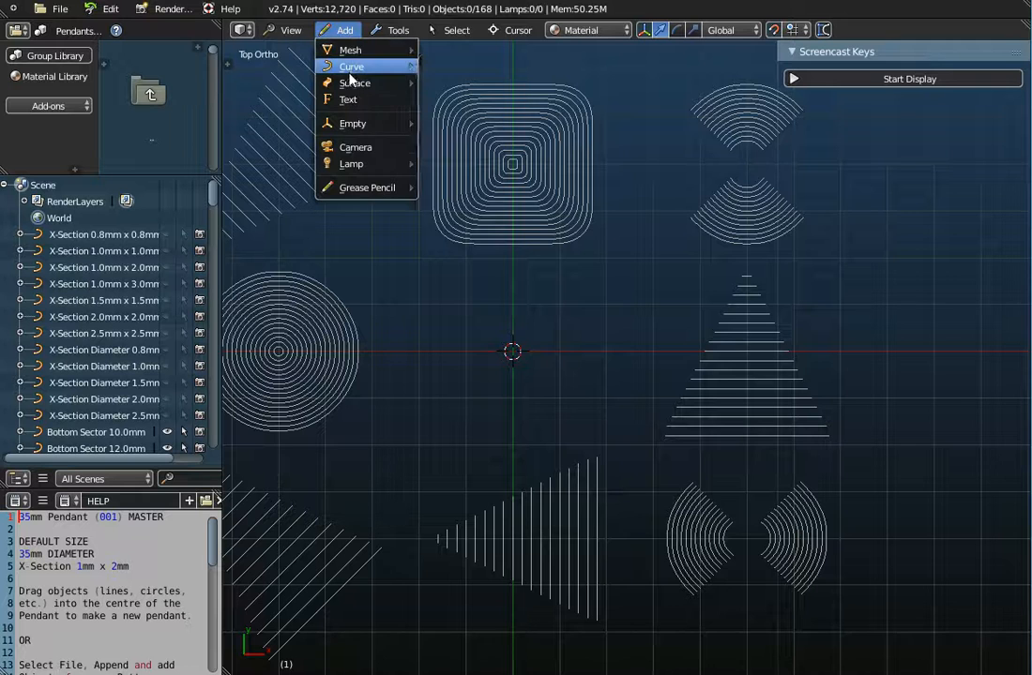
pyautogui.moveTo(361, 66)
pyautogui.click(477, 124)
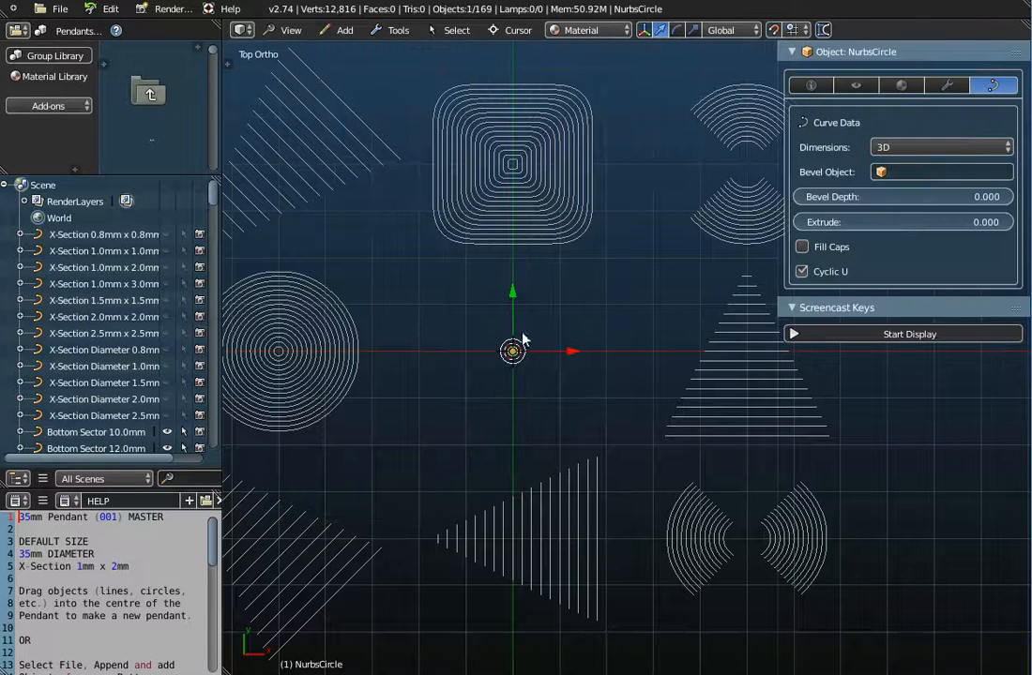
pyautogui.scroll(4, 514, 363)
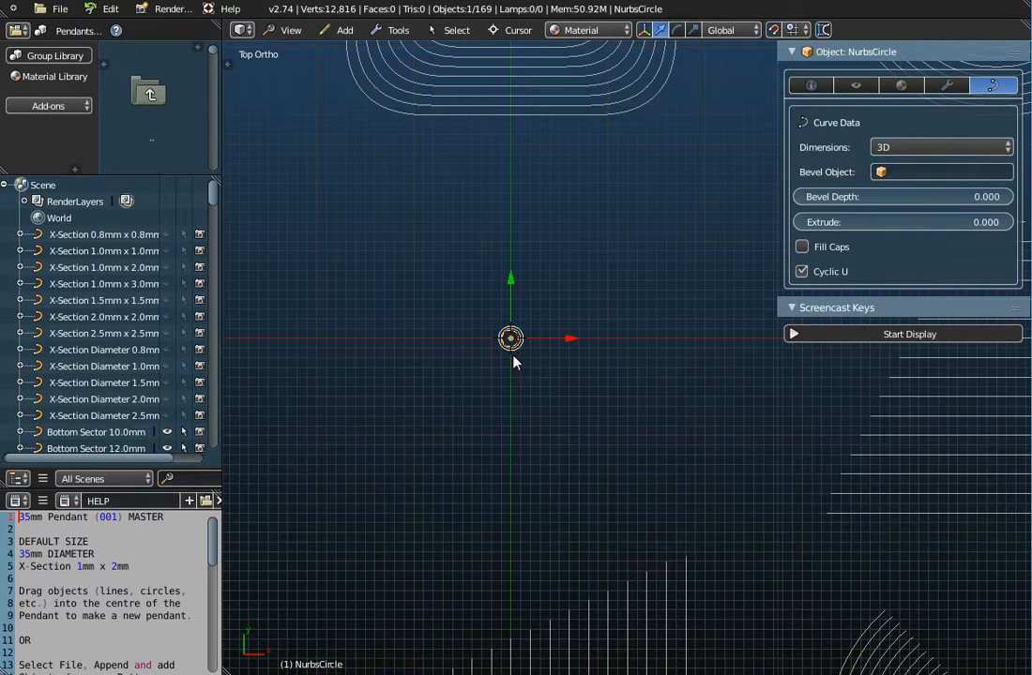
pyautogui.scroll(-6, 515, 362)
pyautogui.scroll(3, 515, 354)
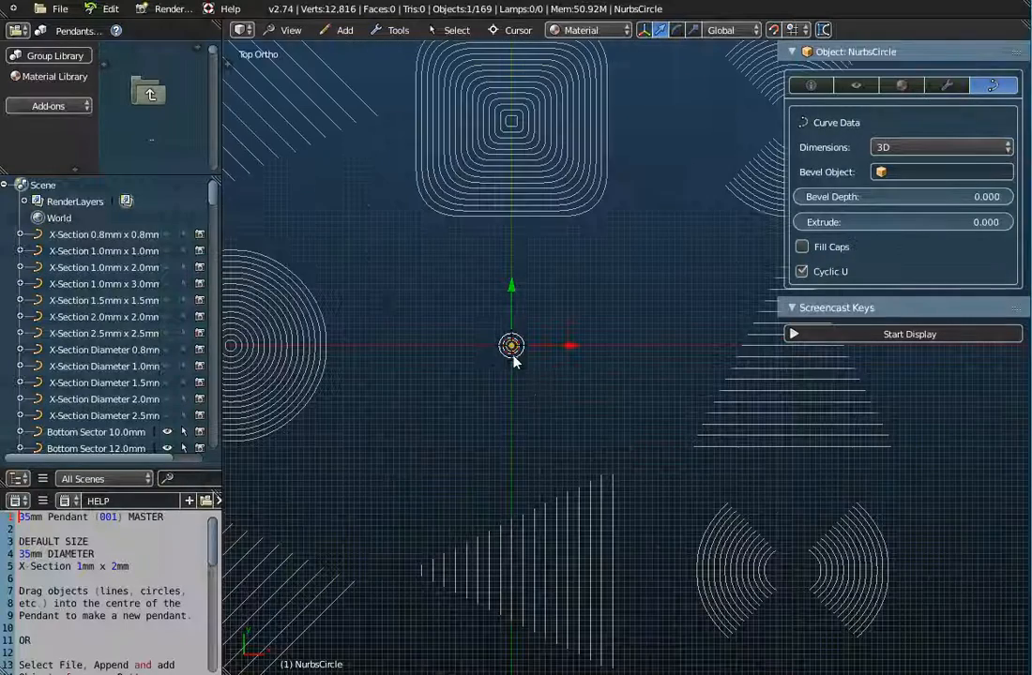
# Scale the NURBS circle up to a radius of about 6.6 and apply its scale.
pyautogui.press('s')
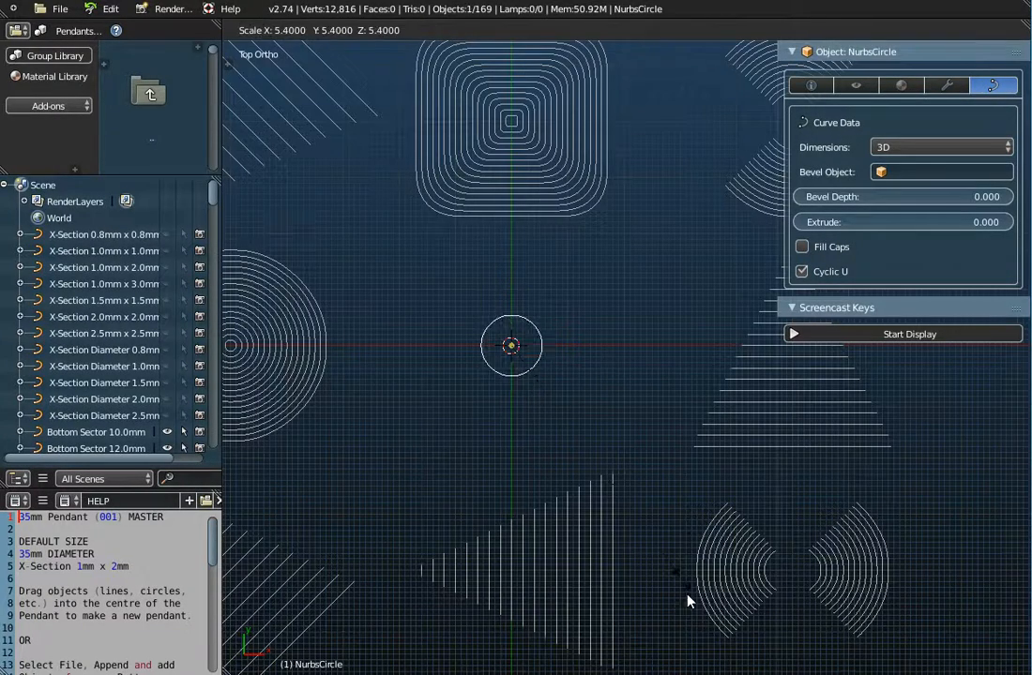
pyautogui.click(706, 642)
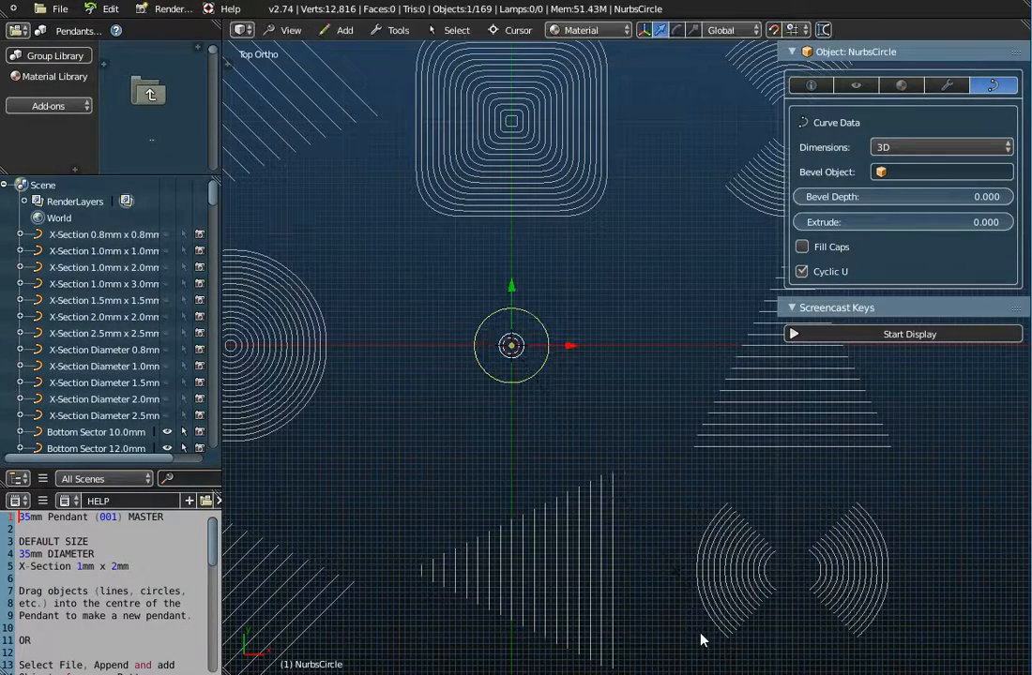
pyautogui.hotkey('ctrl', 'a')
pyautogui.click(589, 447)
# Enter Edit Mode on the NURBS circle and select its eight control points one after another.
pyautogui.keyDown('shift'); pyautogui.moveTo(324, 387); pyautogui.dragTo(418, 374, button='middle'); pyautogui.keyUp('shift')
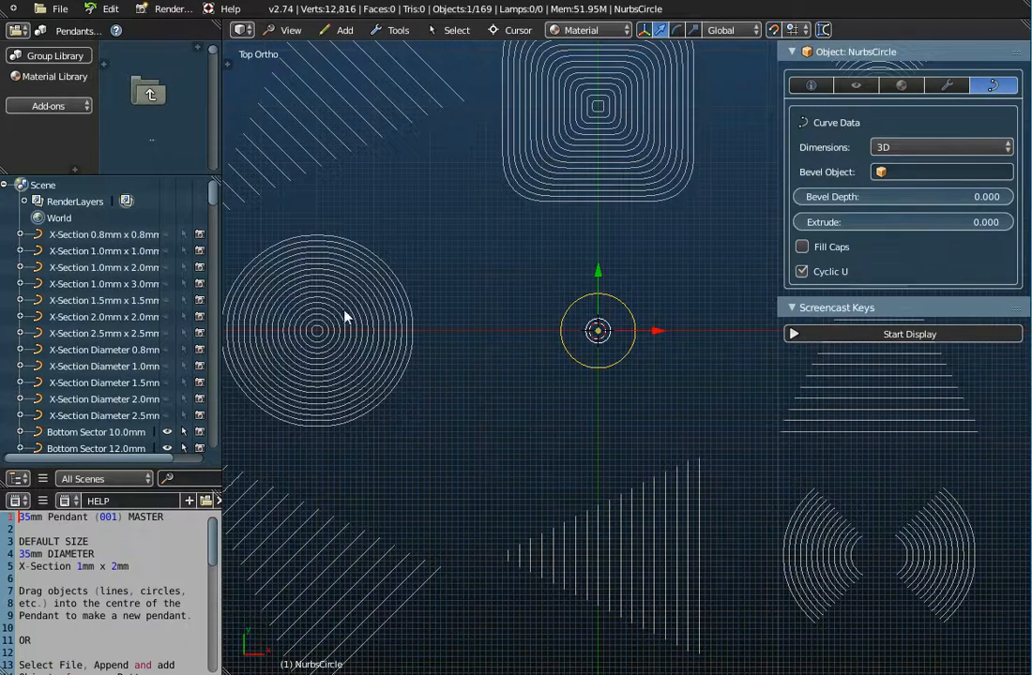
pyautogui.scroll(3, 630, 353)
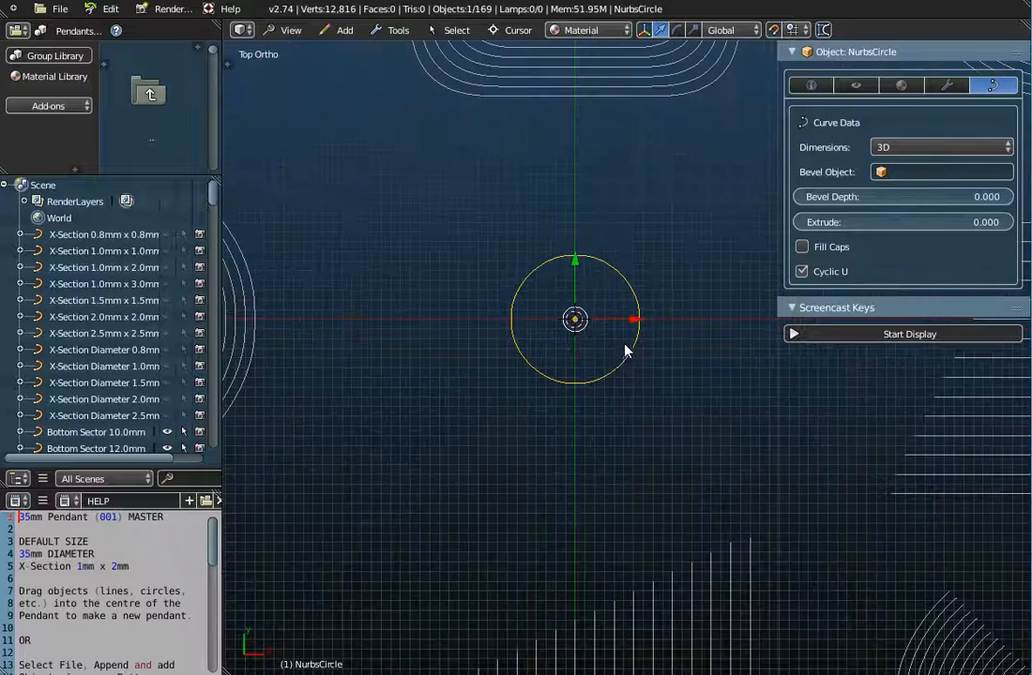
pyautogui.scroll(3, 600, 351)
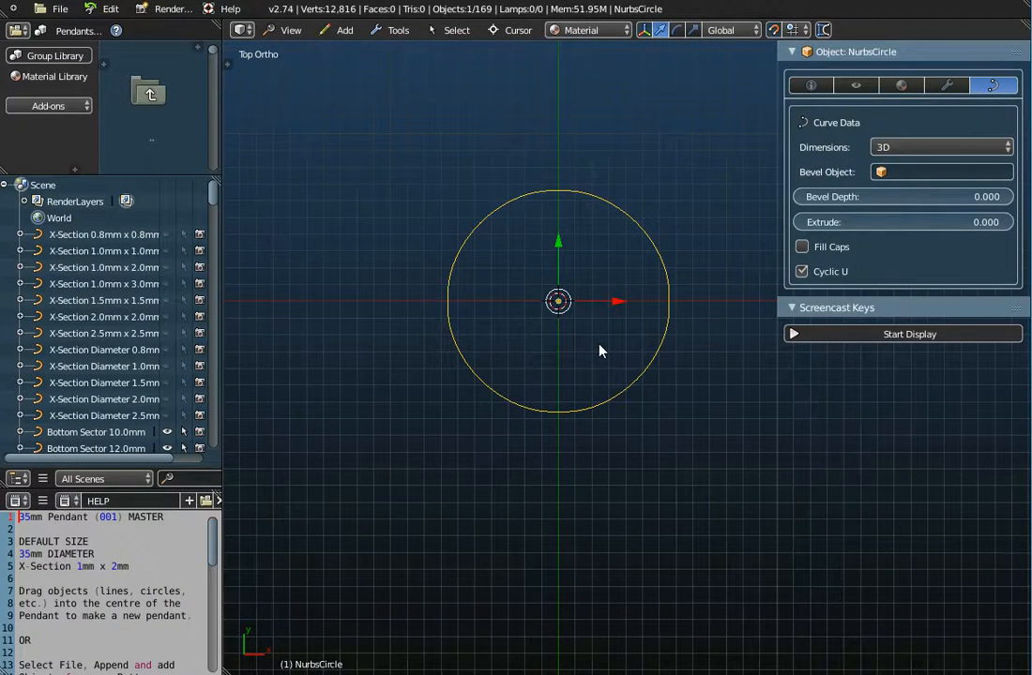
pyautogui.press('Tab')
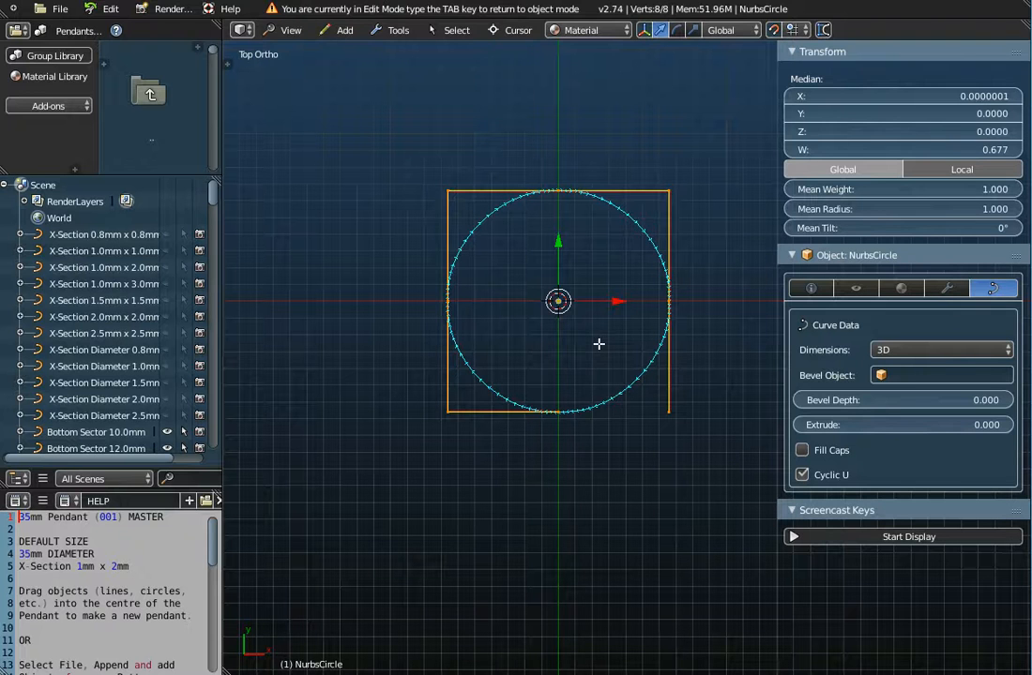
pyautogui.rightClick(558, 187)
pyautogui.rightClick(548, 409)
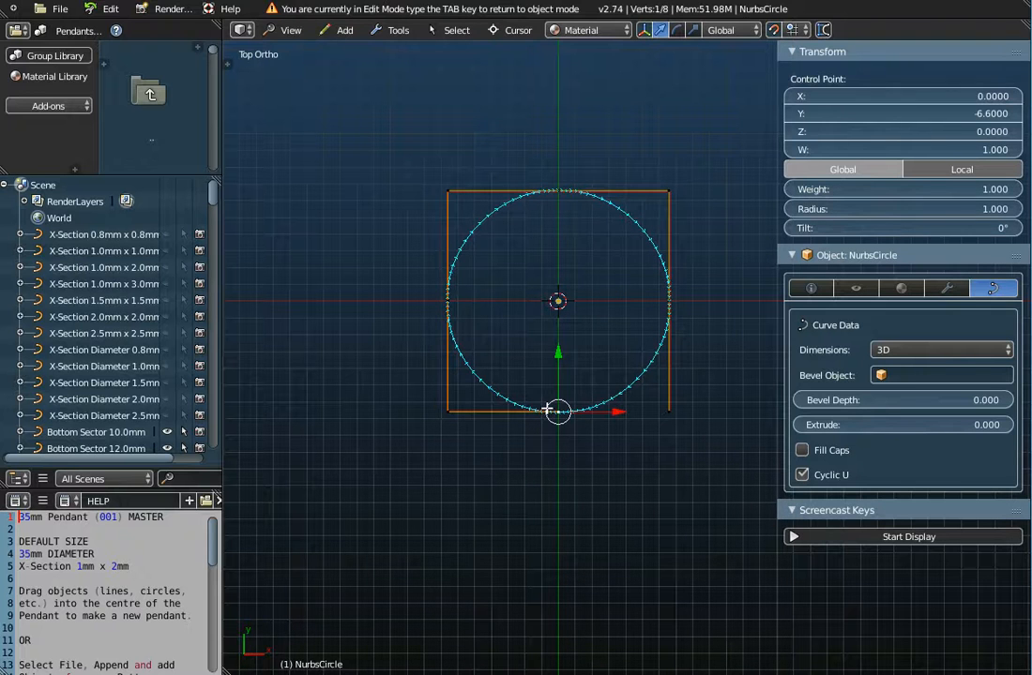
pyautogui.rightClick(667, 301)
pyautogui.rightClick(450, 300)
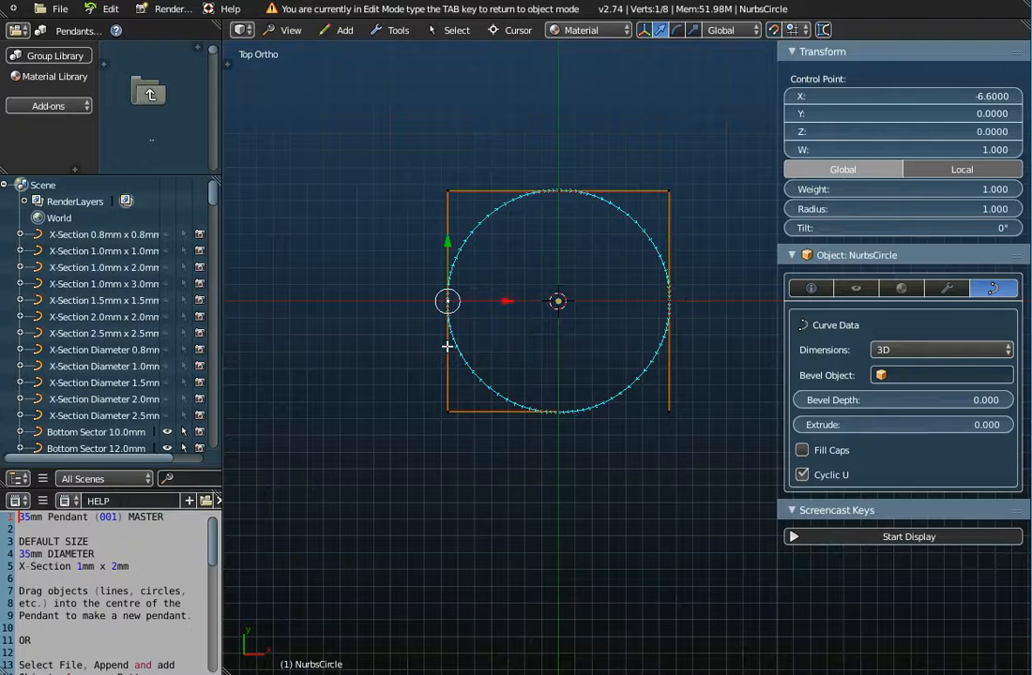
pyautogui.rightClick(448, 409)
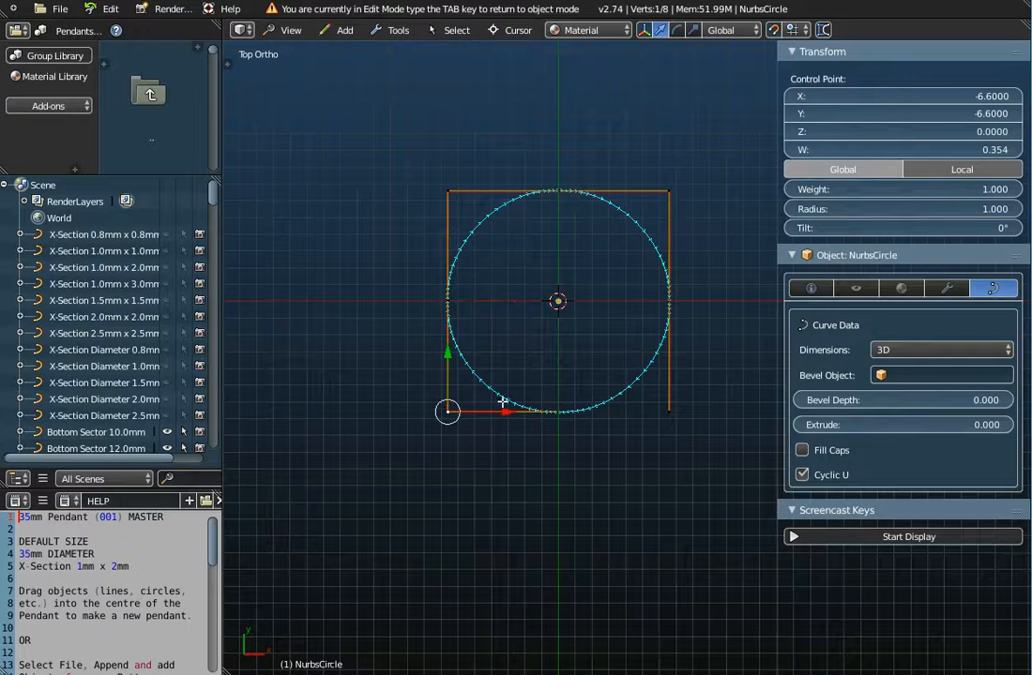
pyautogui.rightClick(673, 409)
pyautogui.rightClick(667, 192)
pyautogui.rightClick(448, 192)
# Move the circle's top middle control point down along Y to 2.6 to form the notch of a heart.
pyautogui.scroll(3, 579, 218)
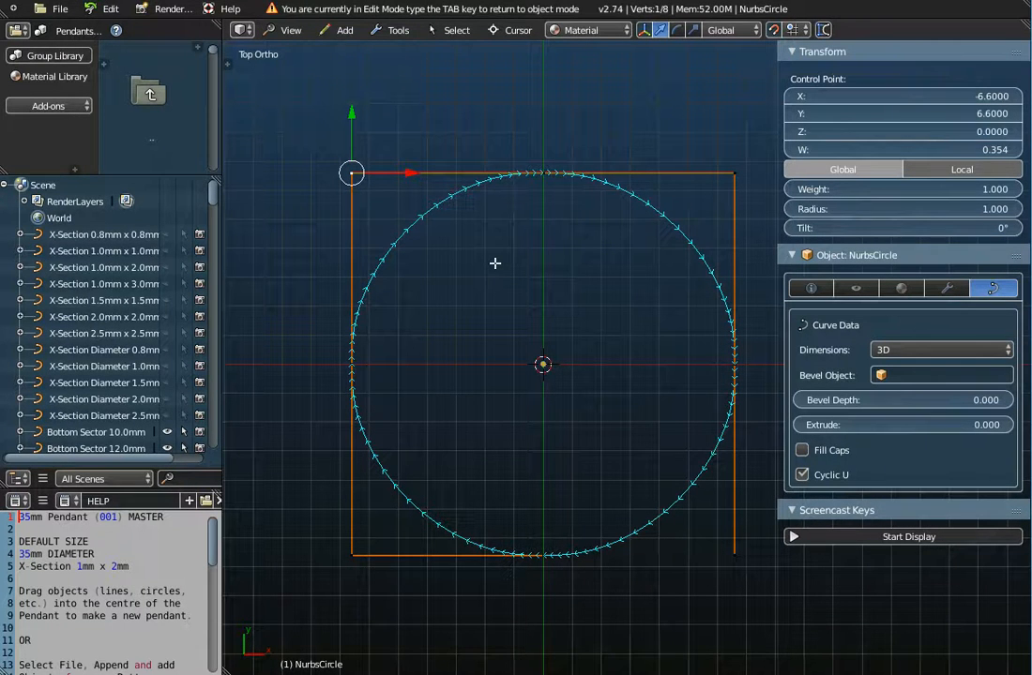
pyautogui.rightClick(543, 173)
pyautogui.press('g')
pyautogui.press('y')
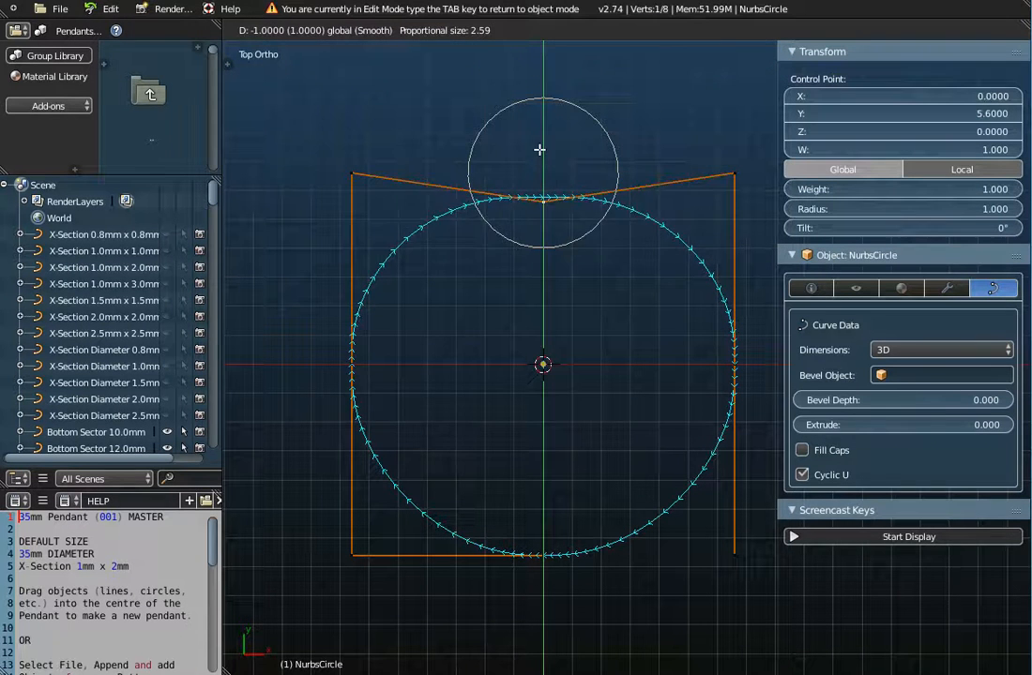
pyautogui.click(545, 219)
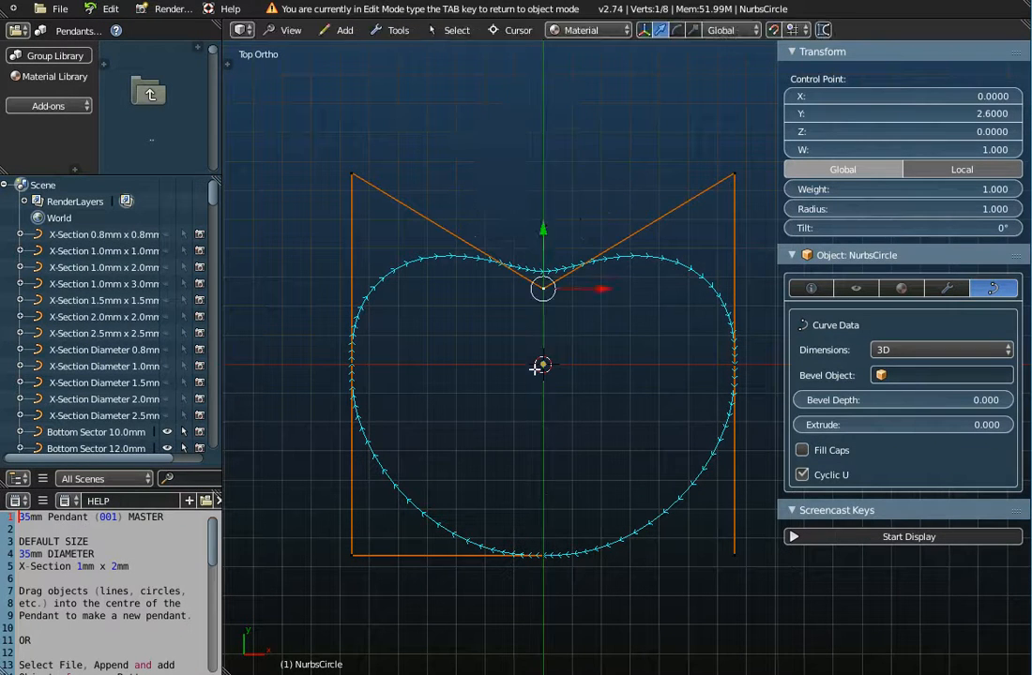
# Move the curve's bottom middle control point down along Y to -9.6 to form the heart's tip.
pyautogui.rightClick(543, 552)
pyautogui.press('g')
pyautogui.press('y')
pyautogui.click(547, 605)
pyautogui.scroll(-2, 557, 482)
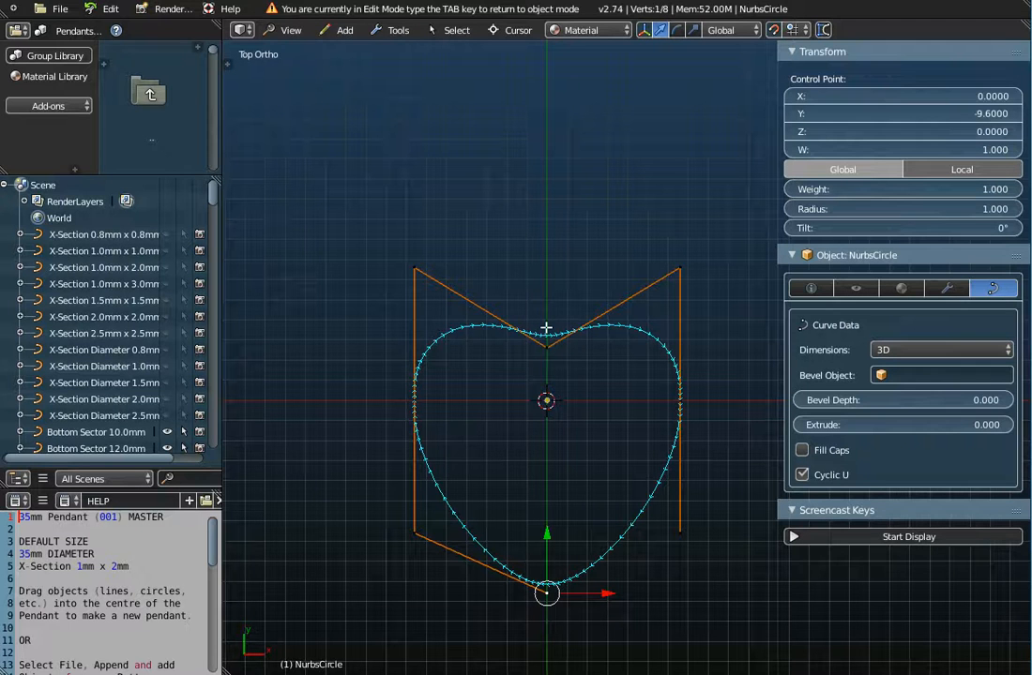
# Switch the heart curve's direction and switch it back again, comparing the arrows along the curve.
pyautogui.rightClick(528, 280)
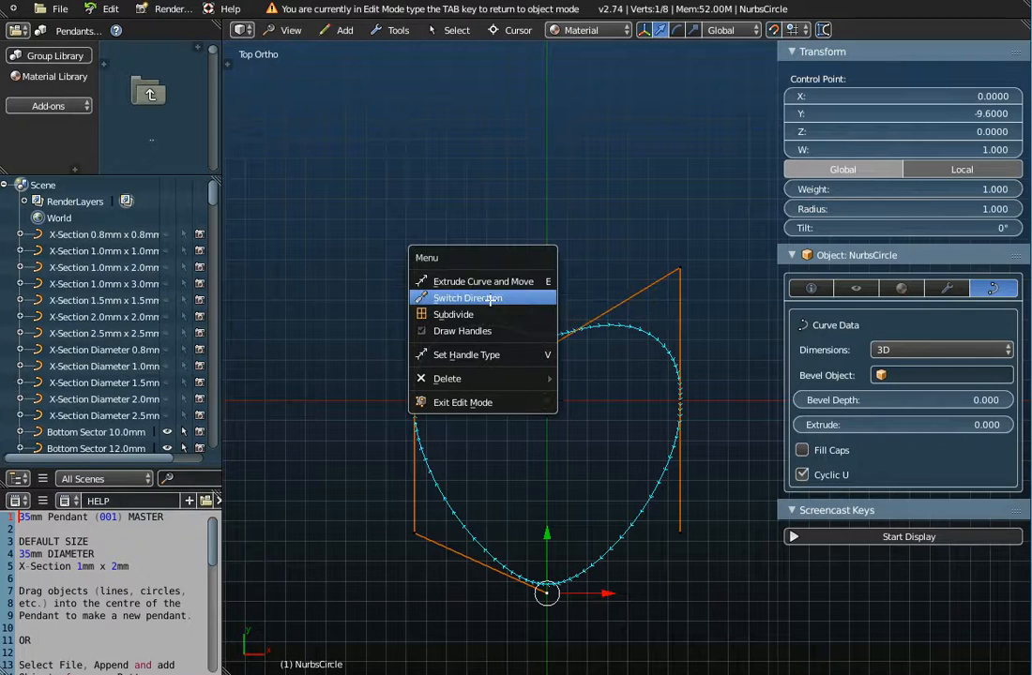
pyautogui.click(489, 298)
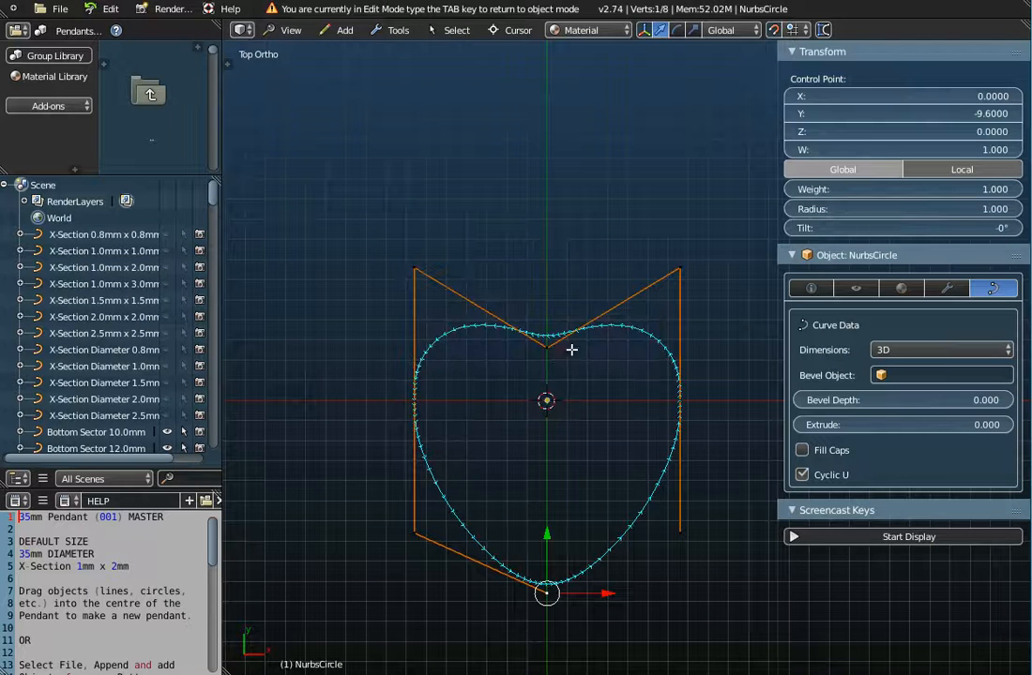
pyautogui.scroll(4, 638, 338)
pyautogui.scroll(-2, 621, 326)
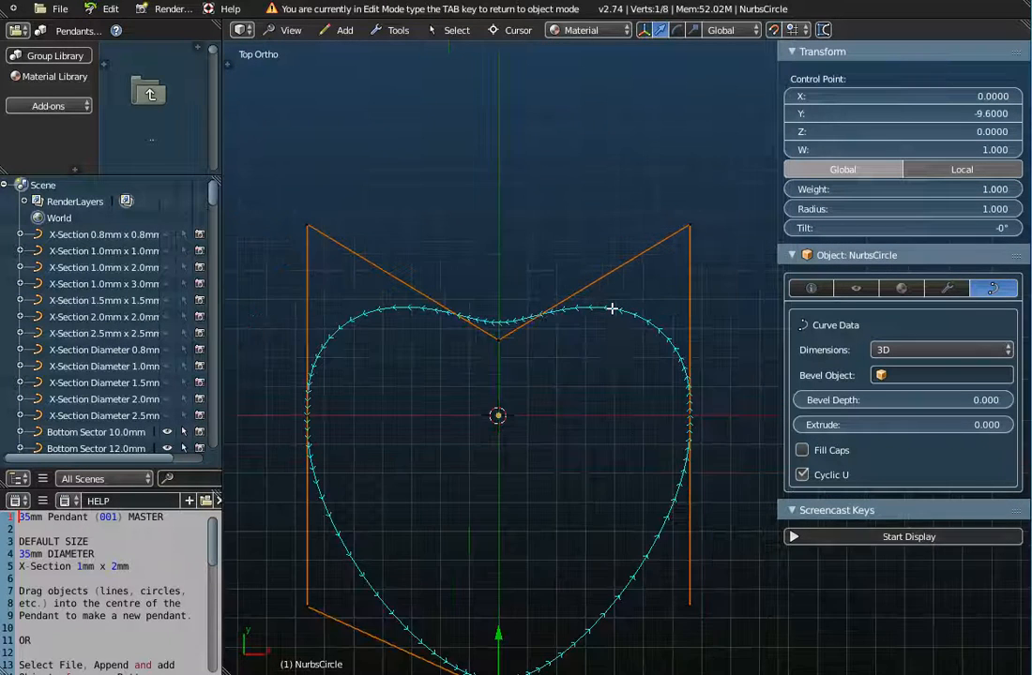
pyautogui.rightClick(553, 436)
pyautogui.click(554, 436)
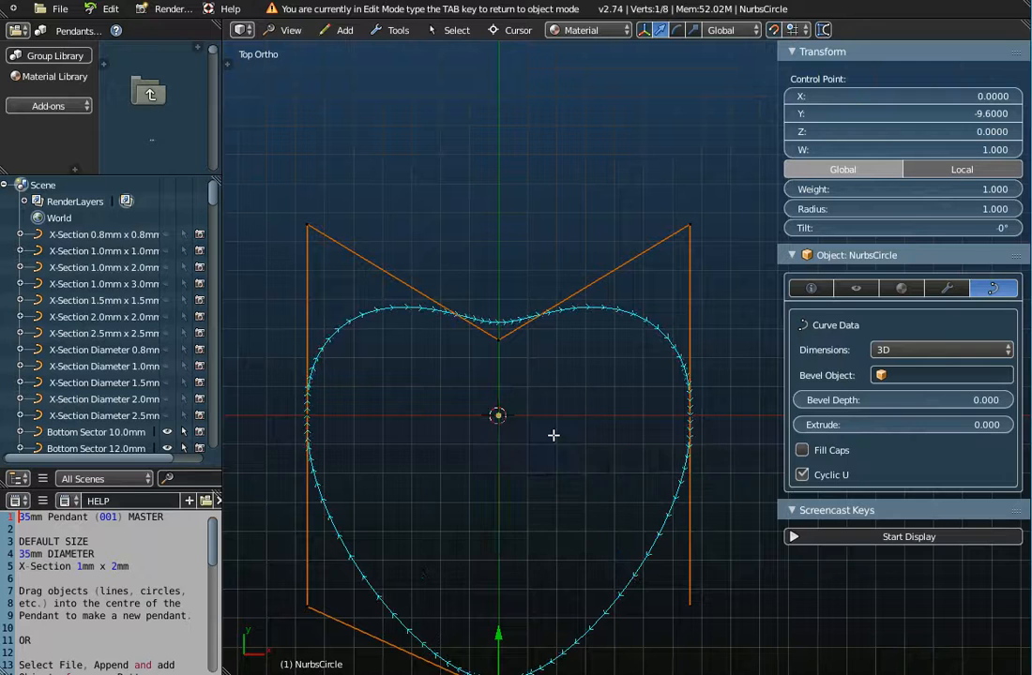
# Subdivide the heart curve's segment between the bottom tip and the lower-left corner control point.
pyautogui.scroll(-3, 552, 433)
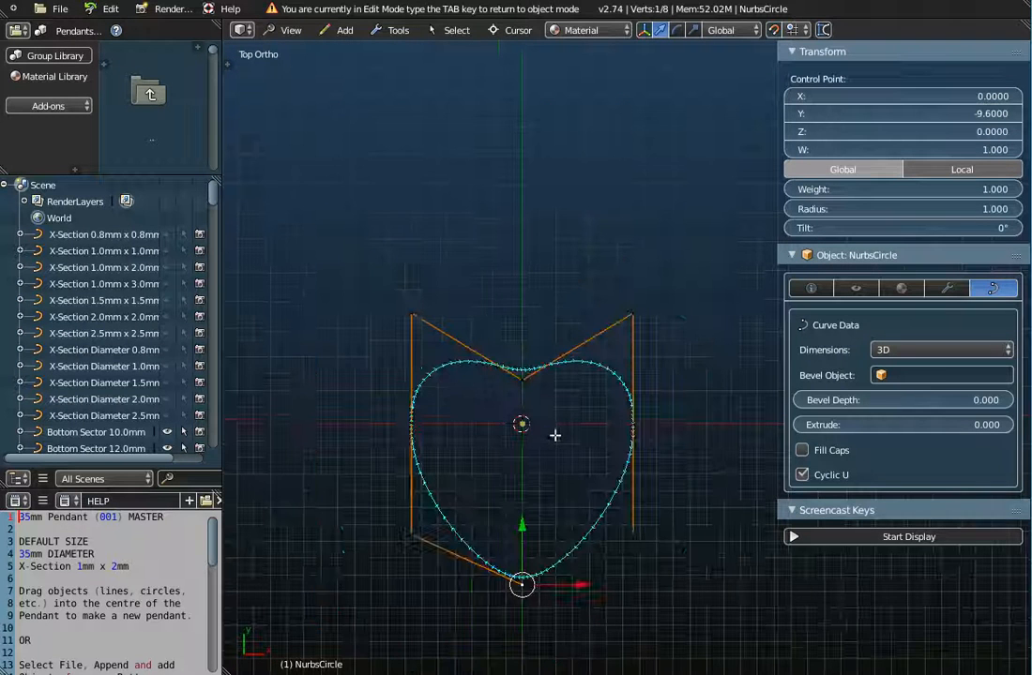
pyautogui.keyDown('shift'); pyautogui.rightClick(412, 536); pyautogui.keyUp('shift')
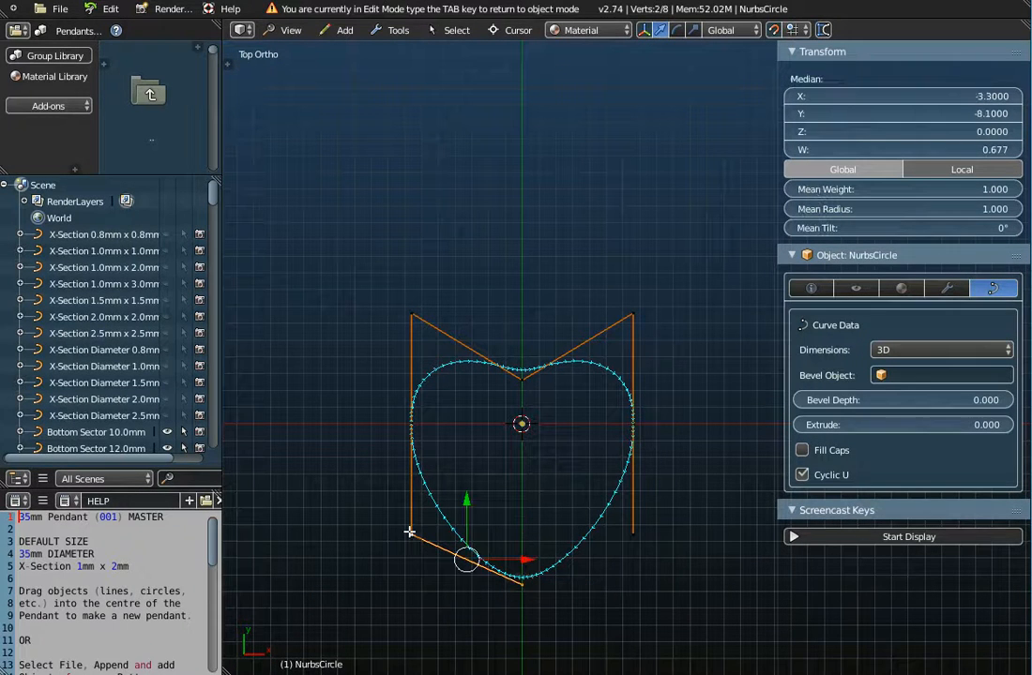
pyautogui.rightClick(534, 462)
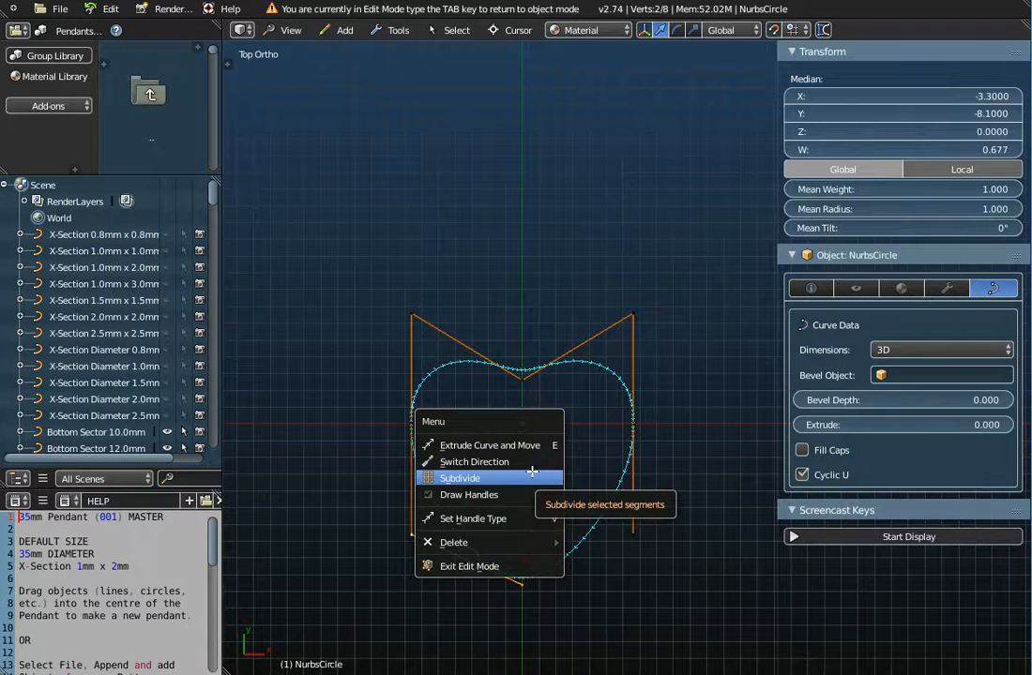
pyautogui.click(532, 477)
# Move the new control point between the tip and lower-left corner inward to X -1.3, Y -3.1.
pyautogui.scroll(5, 467, 560)
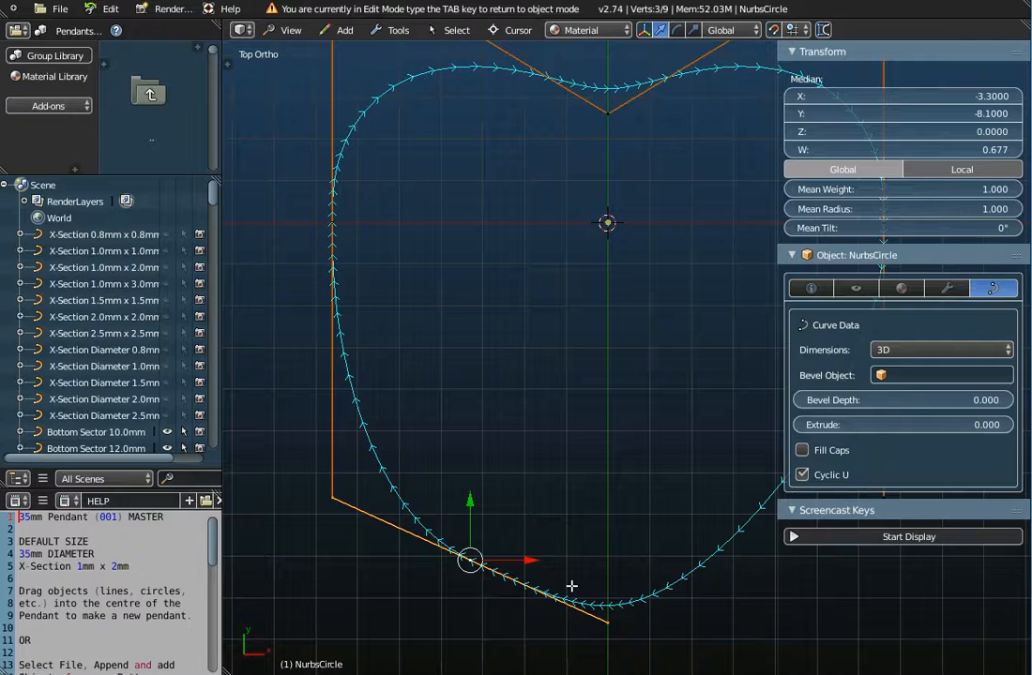
pyautogui.scroll(-2, 571, 586)
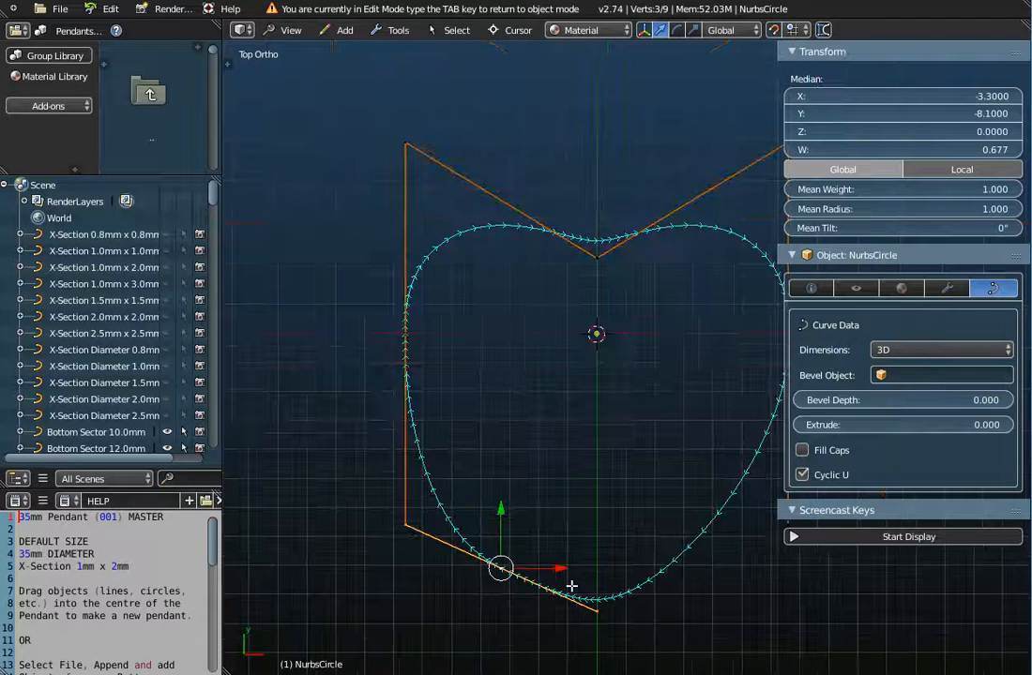
pyautogui.rightClick(500, 562)
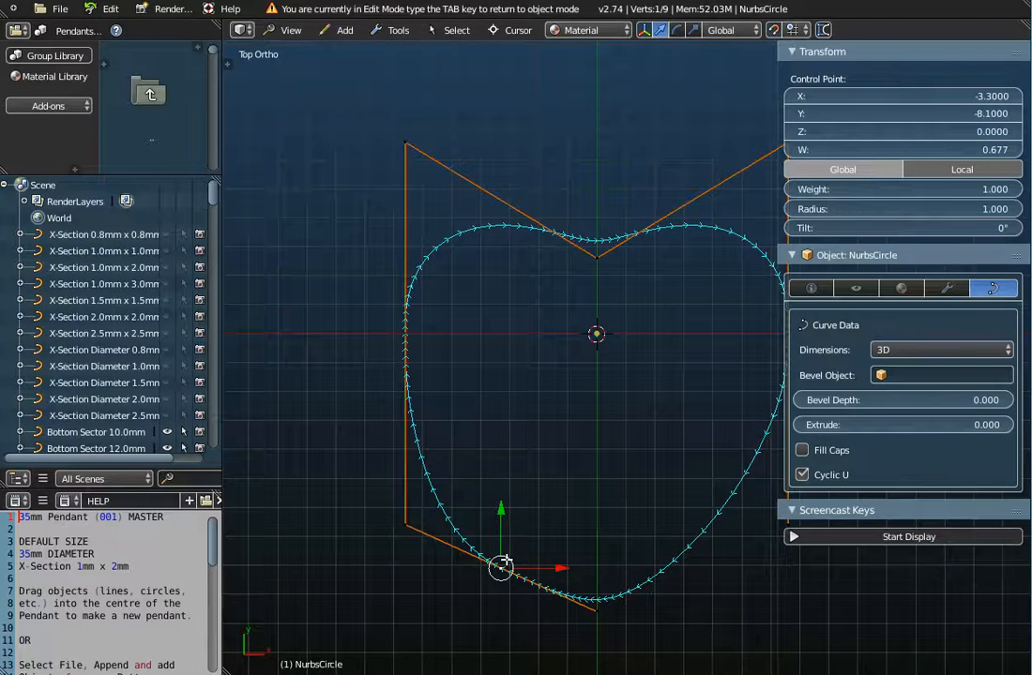
pyautogui.press('g')
pyautogui.scroll(4, 535, 526)
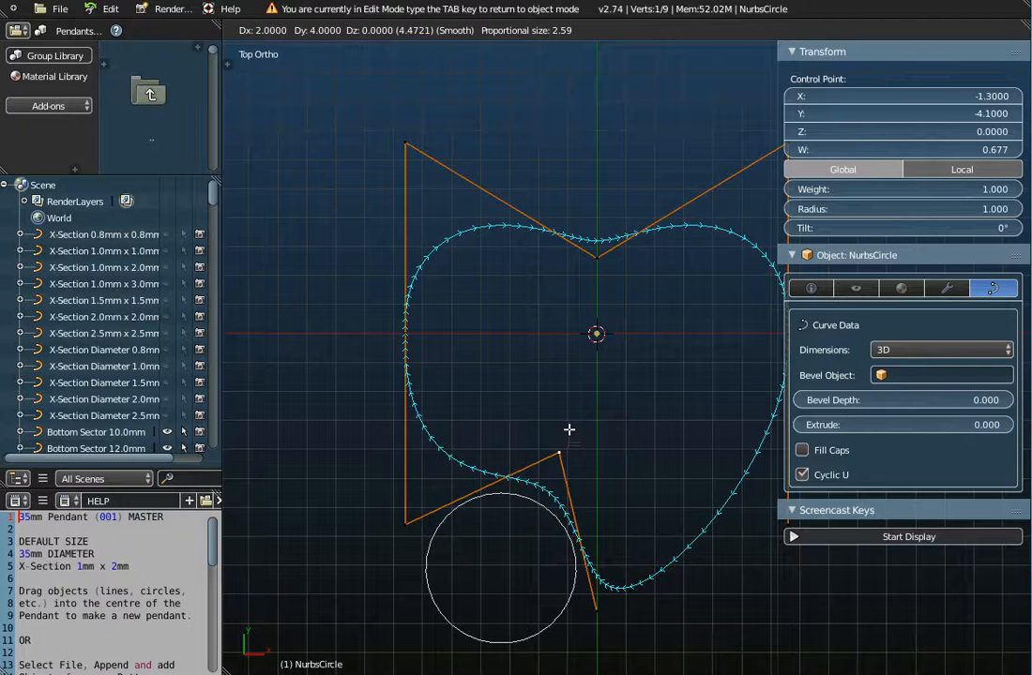
pyautogui.click(564, 442)
# Subdivide the segment between the inward-moved control point and the curve's lower-left corner point.
pyautogui.scroll(-3, 543, 534)
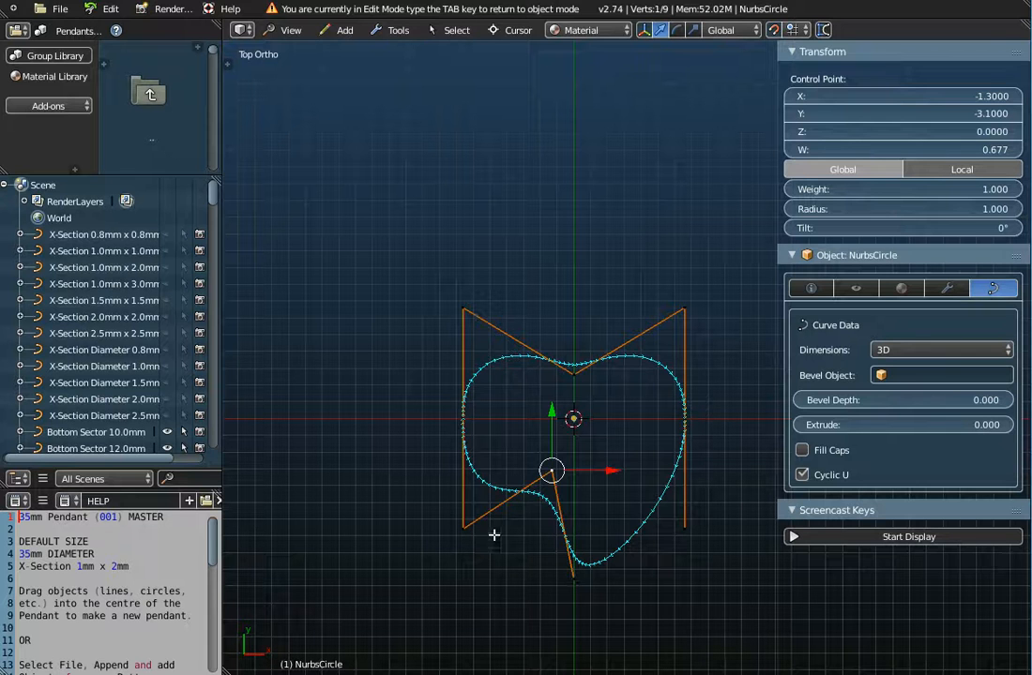
pyautogui.keyDown('shift'); pyautogui.rightClick(461, 527); pyautogui.keyUp('shift')
pyautogui.press('w')
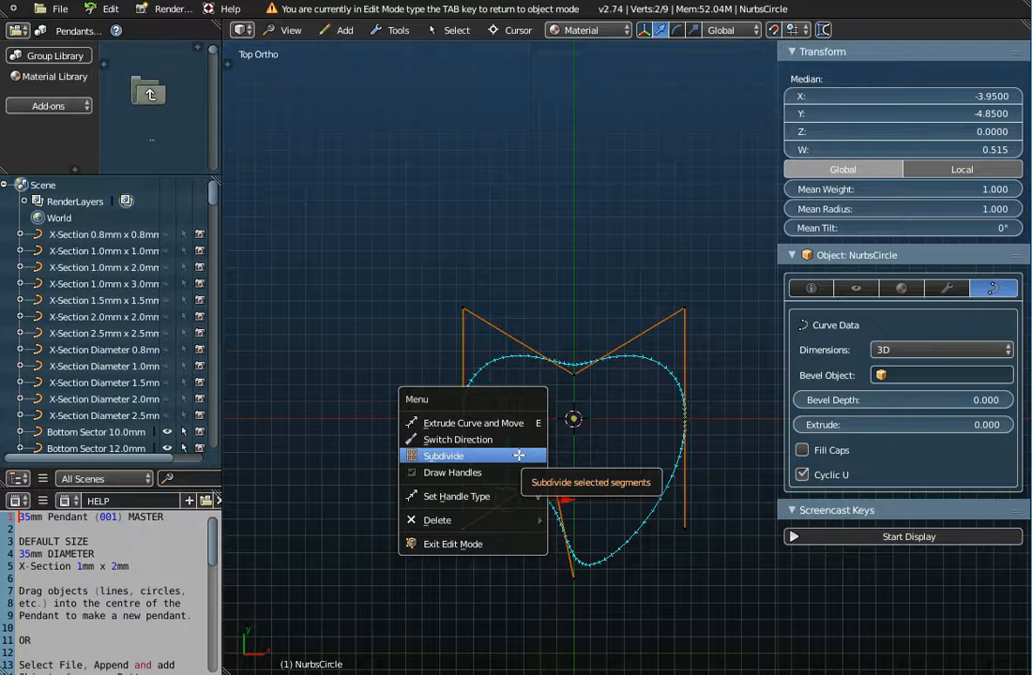
pyautogui.click(519, 455)
# Move the newest control point down along Y to -6.85.
pyautogui.rightClick(507, 499)
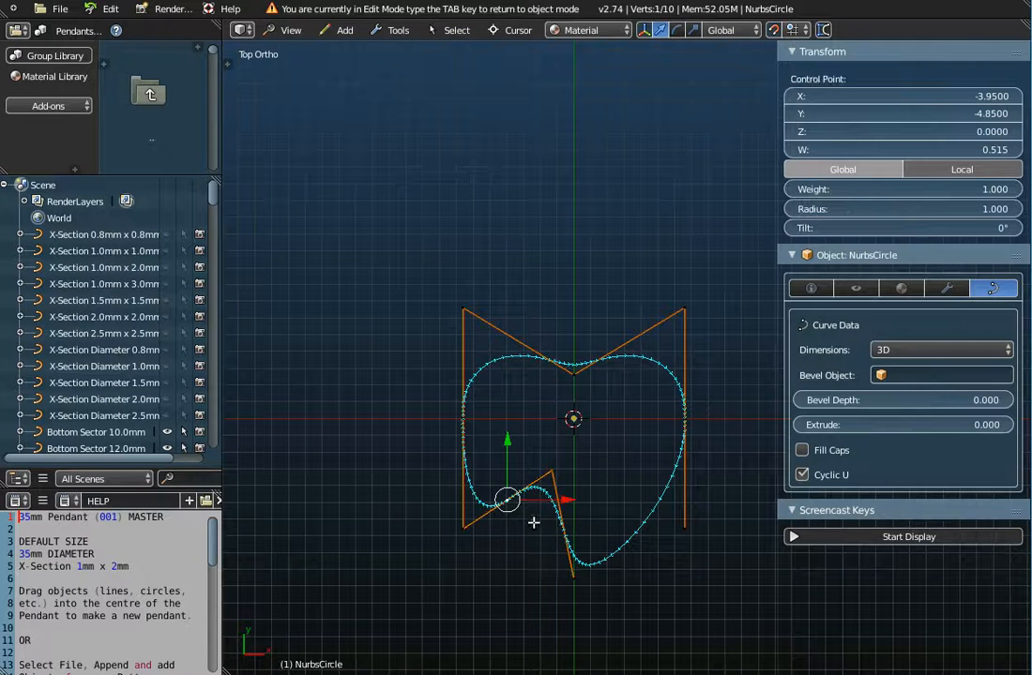
pyautogui.scroll(4, 525, 530)
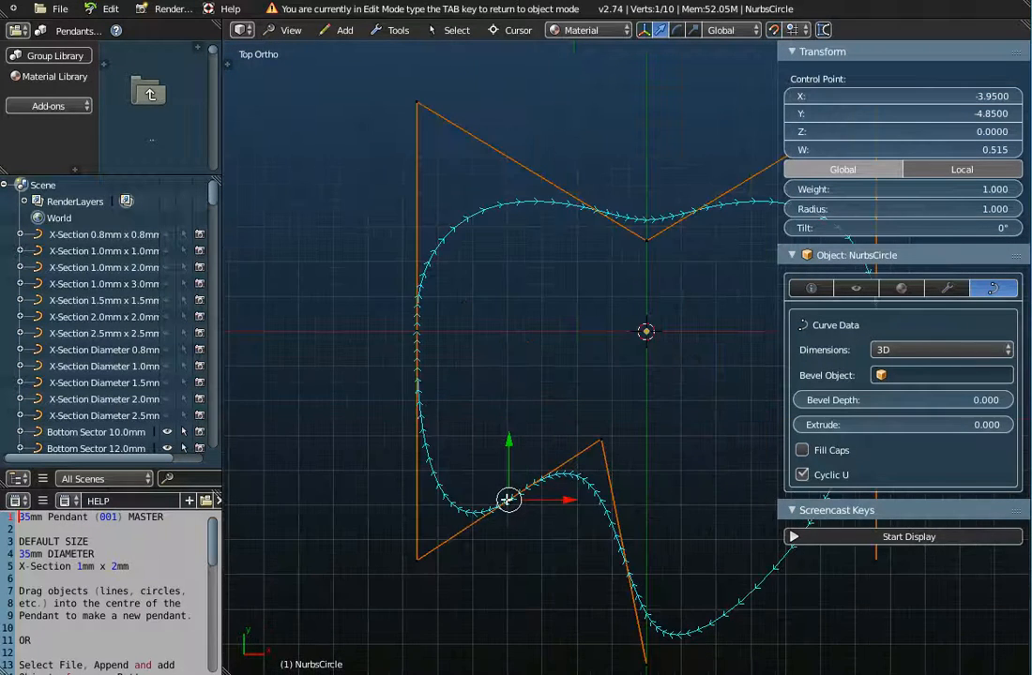
pyautogui.moveTo(508, 443); pyautogui.dragTo(513, 517)
pyautogui.scroll(-2, 550, 568)
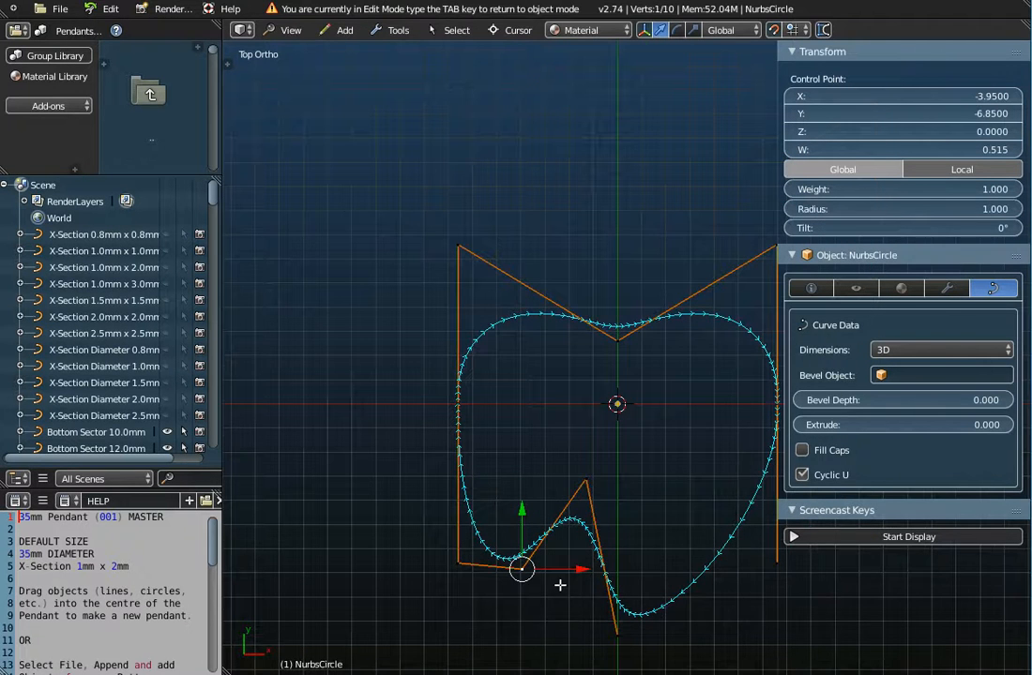
# Toggle the Draw Handles option on and back off for the curve.
pyautogui.keyDown('shift'); pyautogui.moveTo(588, 518); pyautogui.dragTo(546, 444, button='middle'); pyautogui.keyUp('shift')
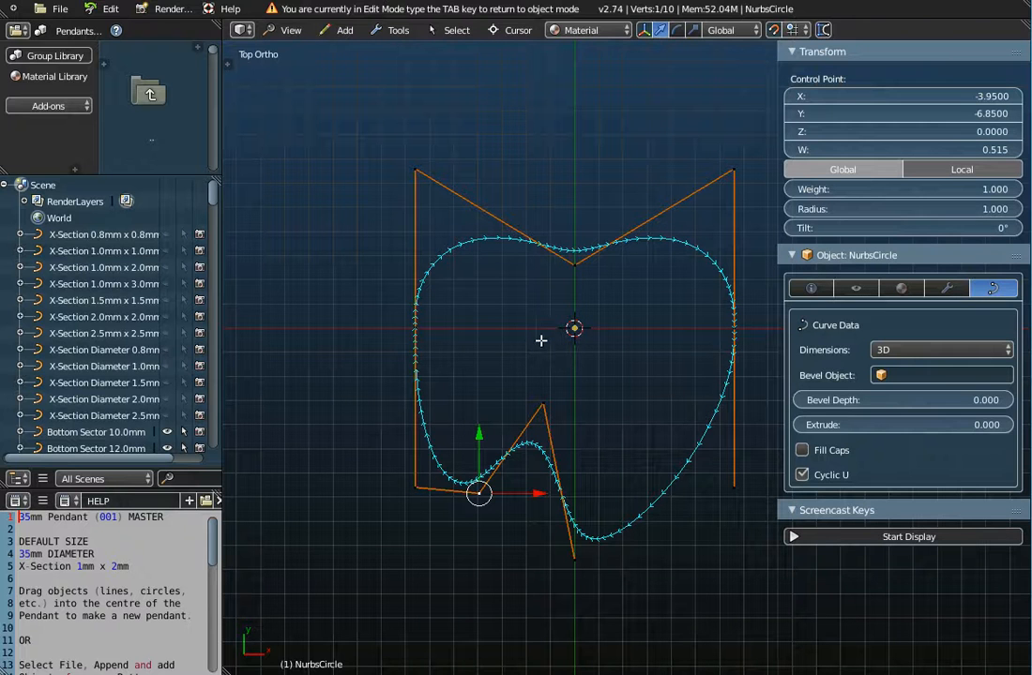
pyautogui.press('w')
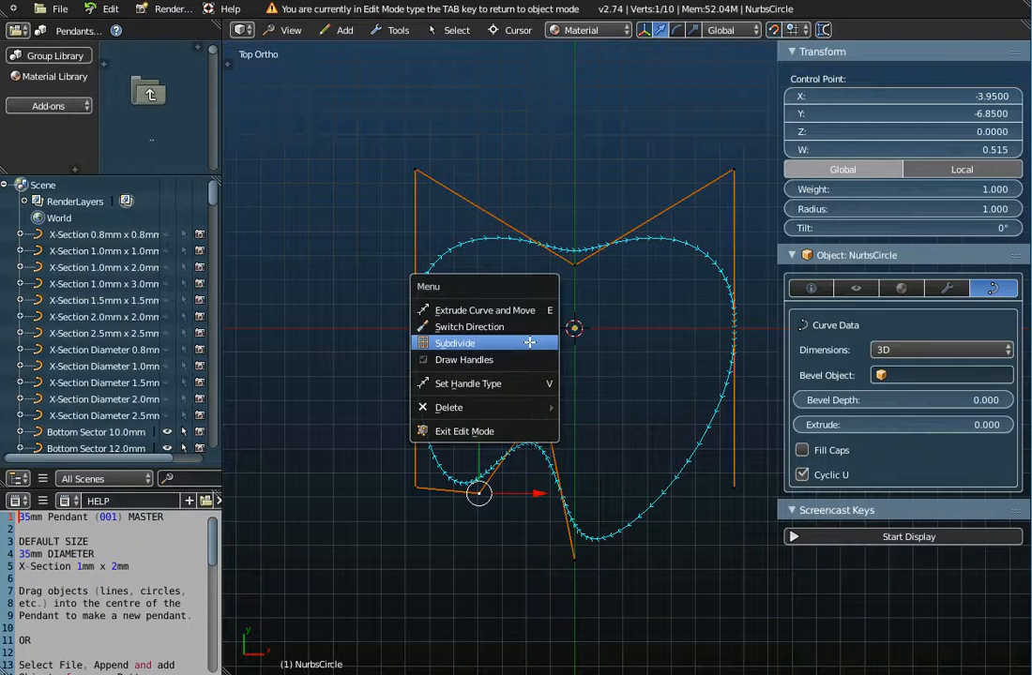
pyautogui.click(421, 360)
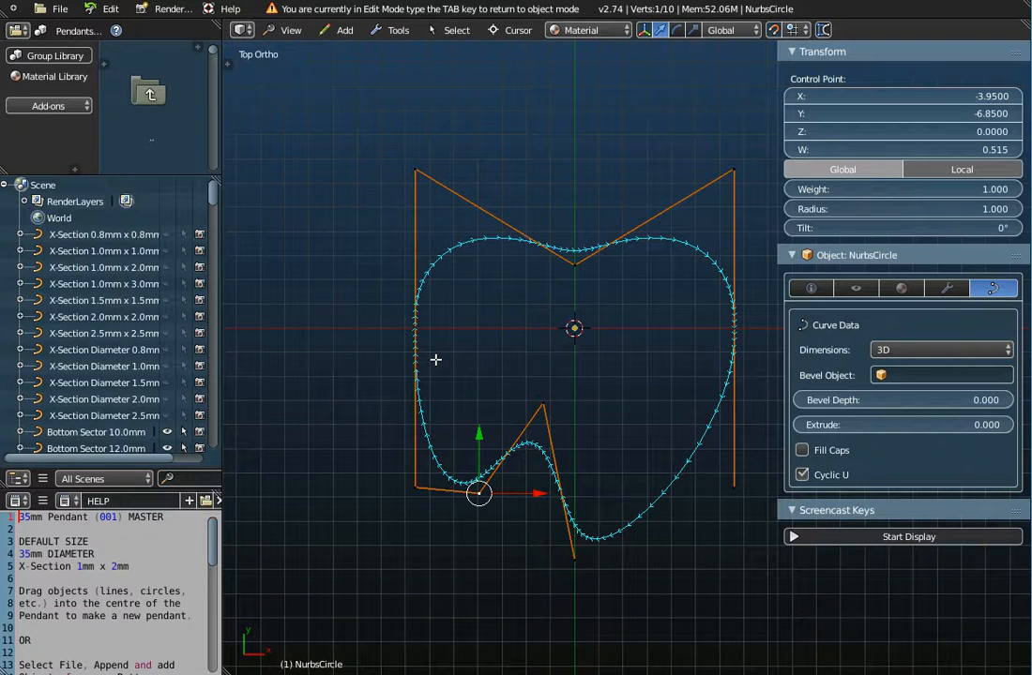
pyautogui.press('w')
pyautogui.click(435, 359)
pyautogui.press('w')
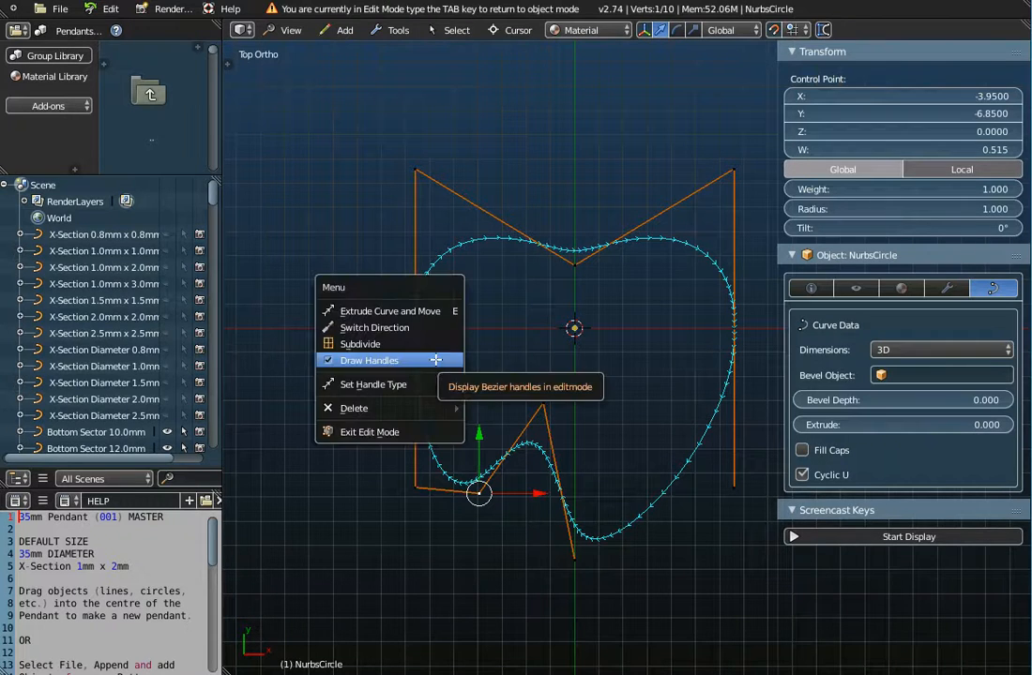
pyautogui.click(436, 359)
pyautogui.press('w')
pyautogui.click(453, 360)
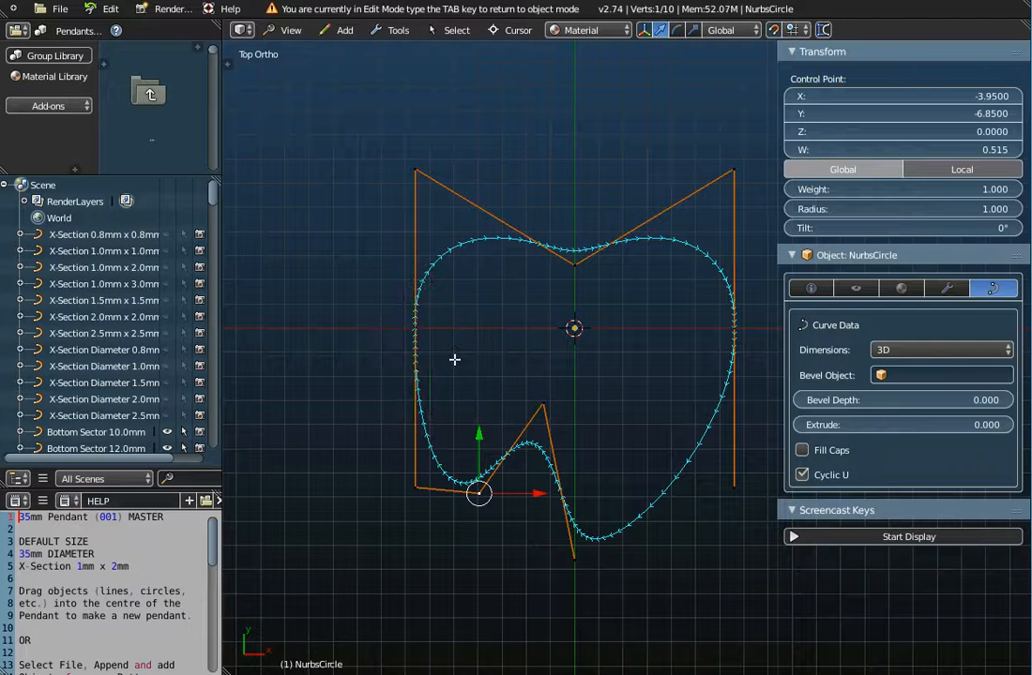
# Try the Vector and Automatic handle types on the selected control point.
pyautogui.press('w')
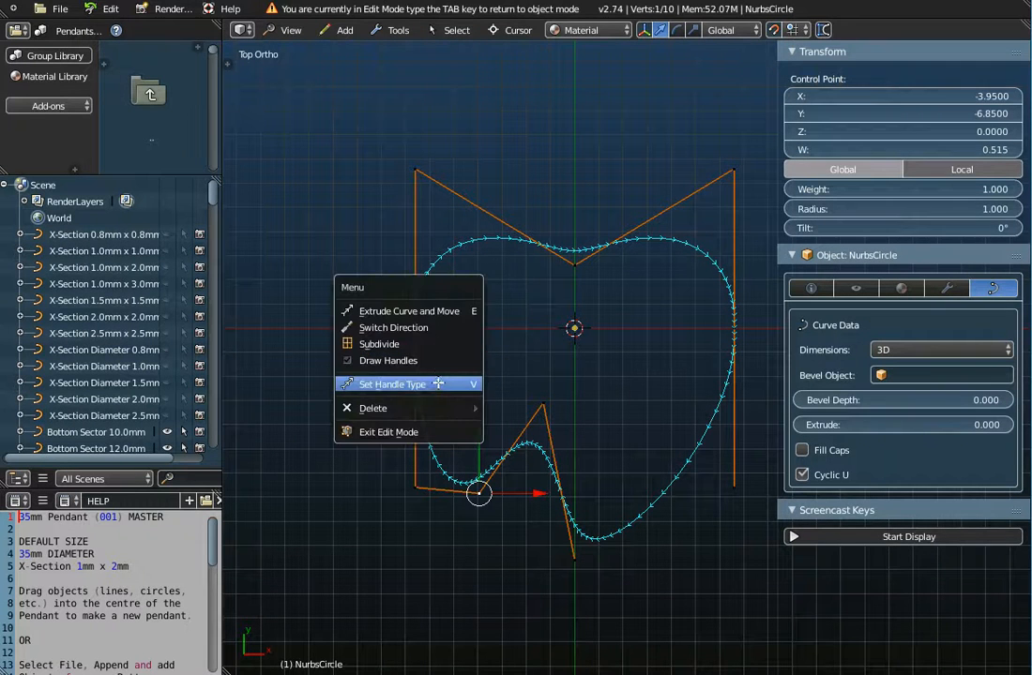
pyautogui.click(436, 384)
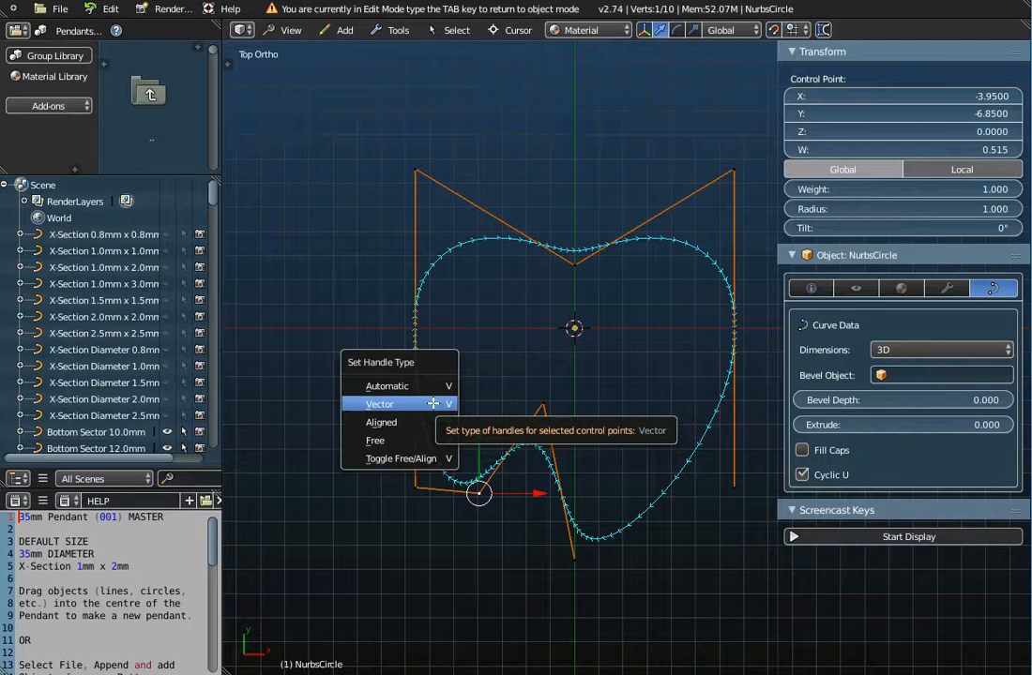
pyautogui.click(433, 403)
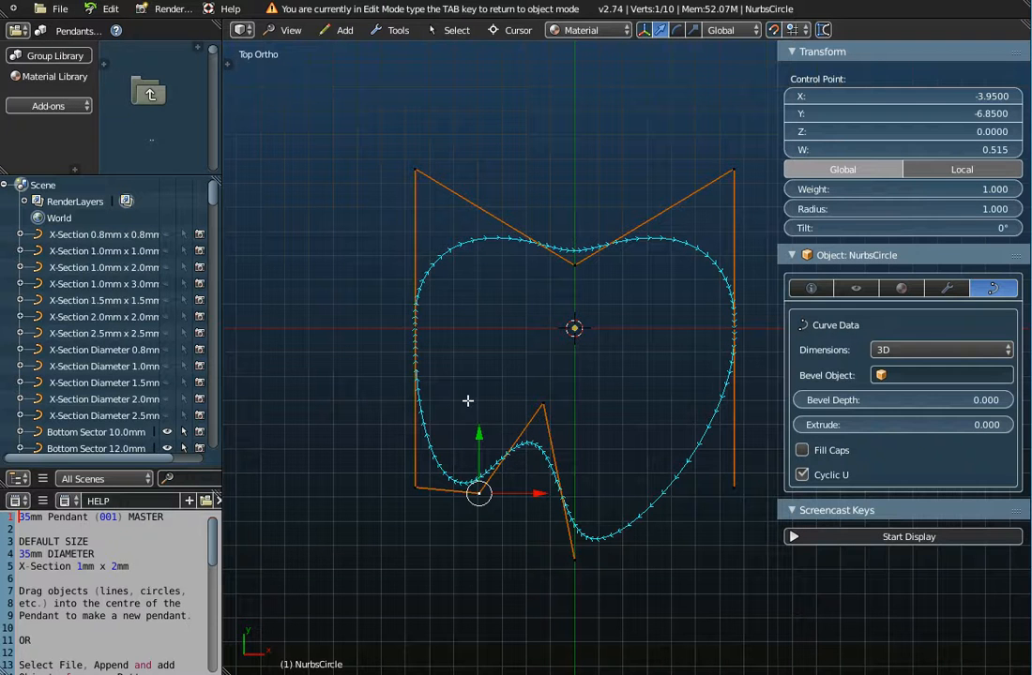
pyautogui.rightClick(444, 376)
pyautogui.click(435, 377)
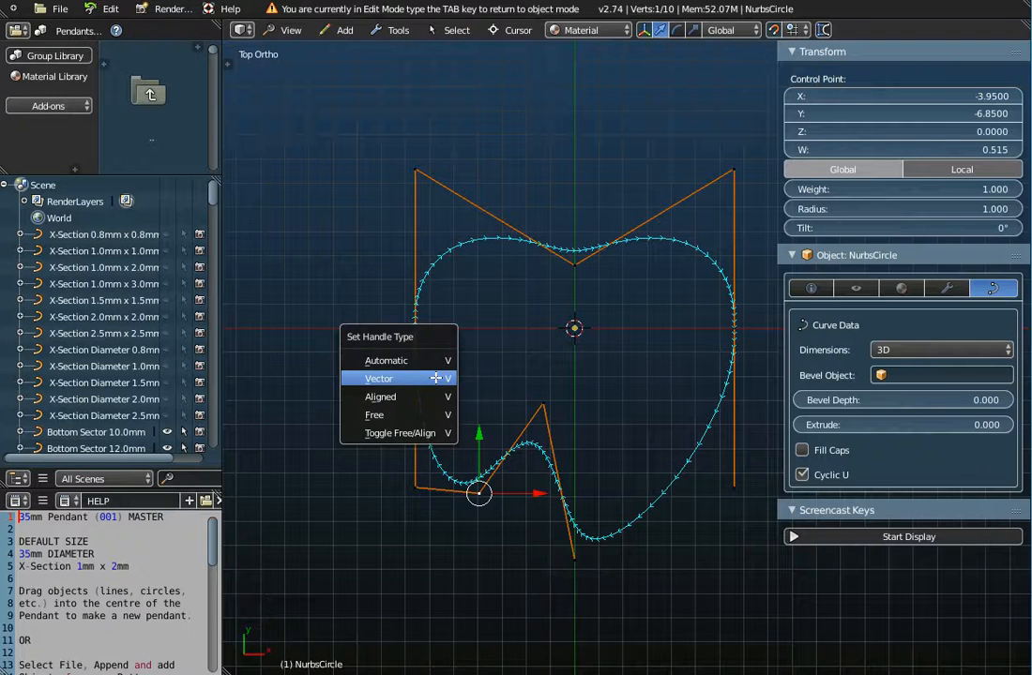
pyautogui.click(441, 362)
# Return to Object Mode and assign X-Section 1.0mm x 1.0mm as the curve's bevel object.
pyautogui.moveTo(527, 452)
pyautogui.mouseDown(button='middle')
pyautogui.moveTo(550, 366)
pyautogui.moveTo(527, 428)
pyautogui.mouseUp(button='middle')
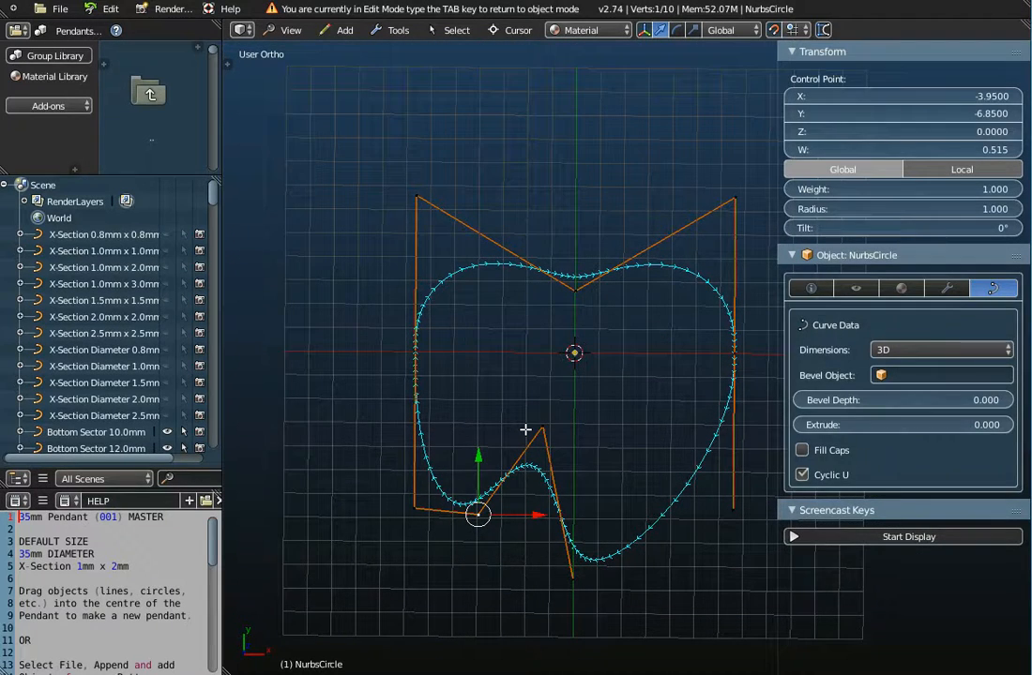
pyautogui.press('Tab')
pyautogui.moveTo(534, 497); pyautogui.dragTo(511, 391, button='middle')
pyautogui.scroll(-1, 510, 388)
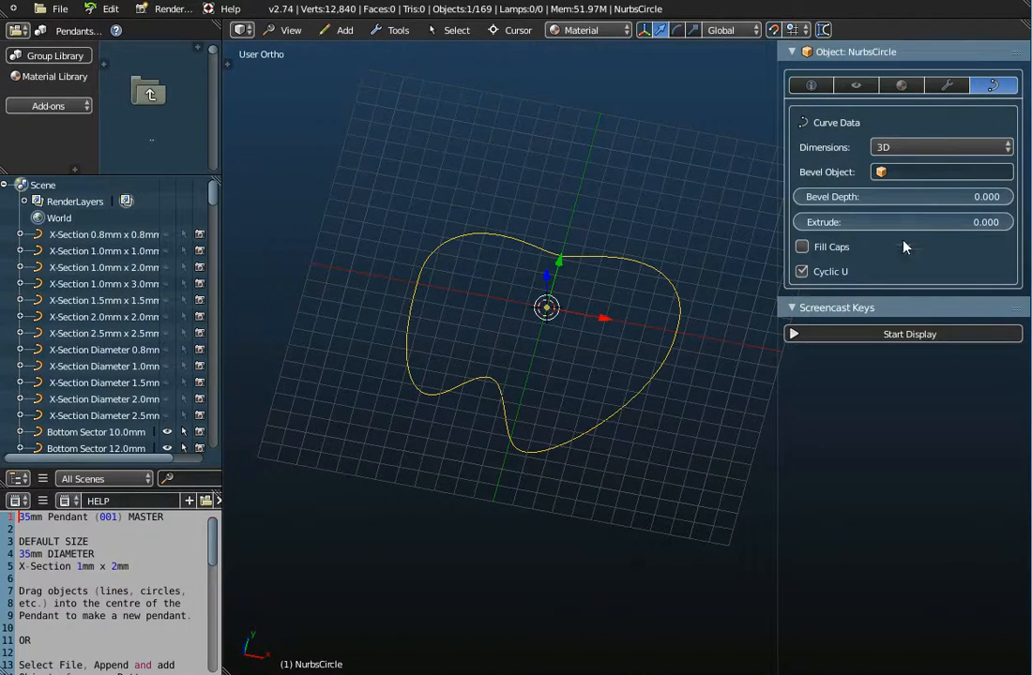
pyautogui.click(940, 173)
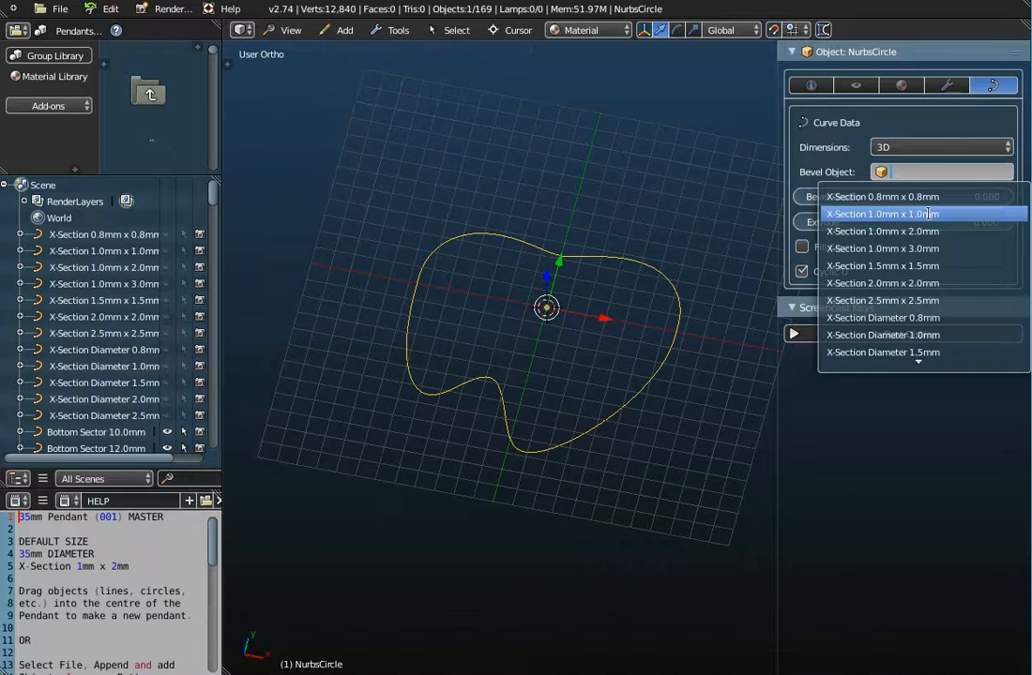
pyautogui.click(931, 212)
pyautogui.moveTo(520, 410); pyautogui.dragTo(509, 376, button='middle')
pyautogui.scroll(2, 543, 398)
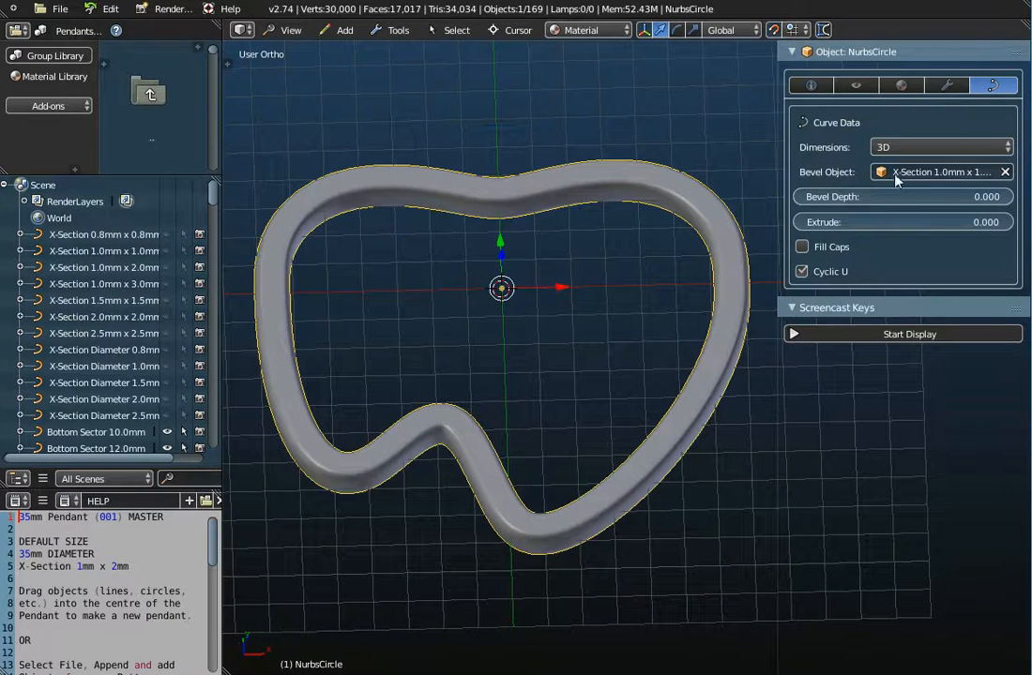
# Widen the properties sidebar enough to read the bevel object's full name.
pyautogui.scroll(-2, 522, 366)
pyautogui.moveTo(522, 368); pyautogui.dragTo(627, 356, button='middle')
pyautogui.scroll(-2, 615, 385)
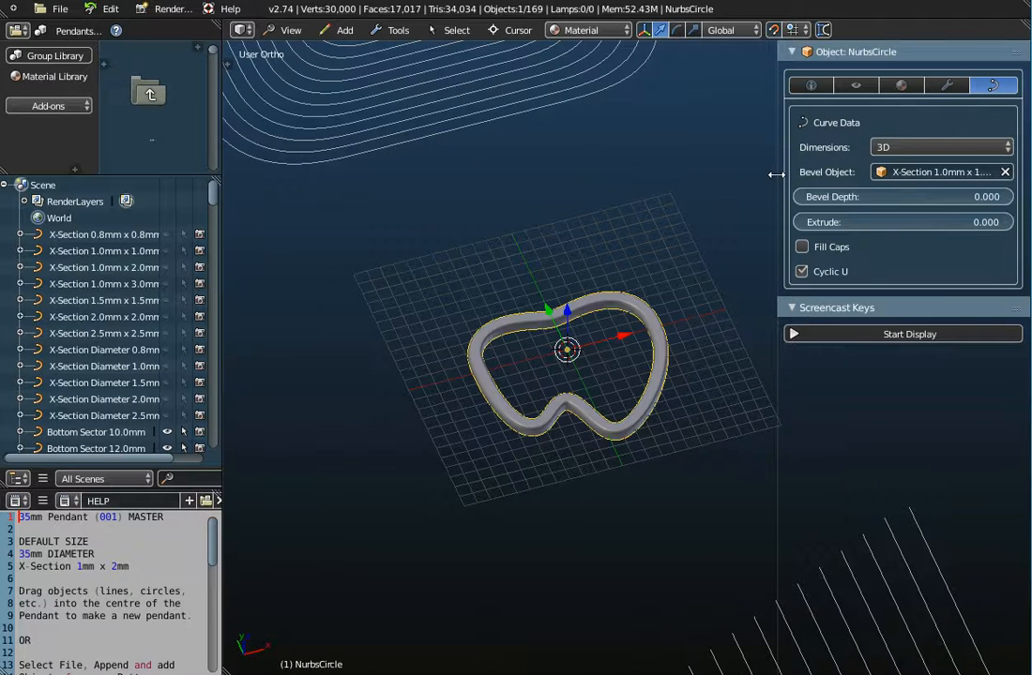
pyautogui.moveTo(777, 174); pyautogui.dragTo(741, 176)
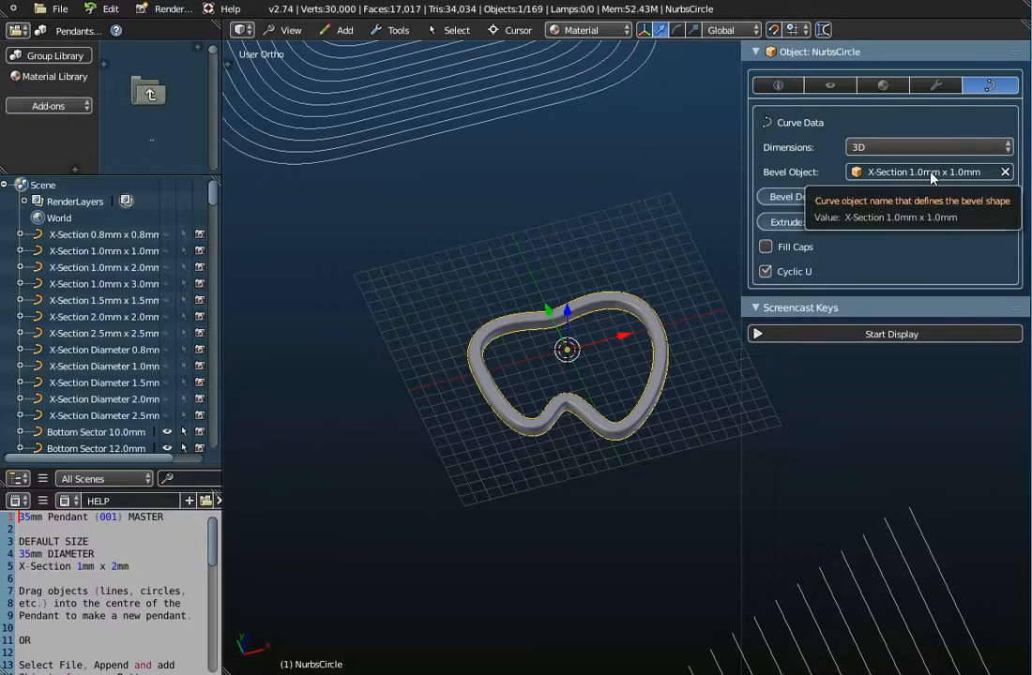
# Make the X-Section 1.0mm x 1.0mm curve visible and selectable, and select it for a close-up view.
pyautogui.click(97, 252)
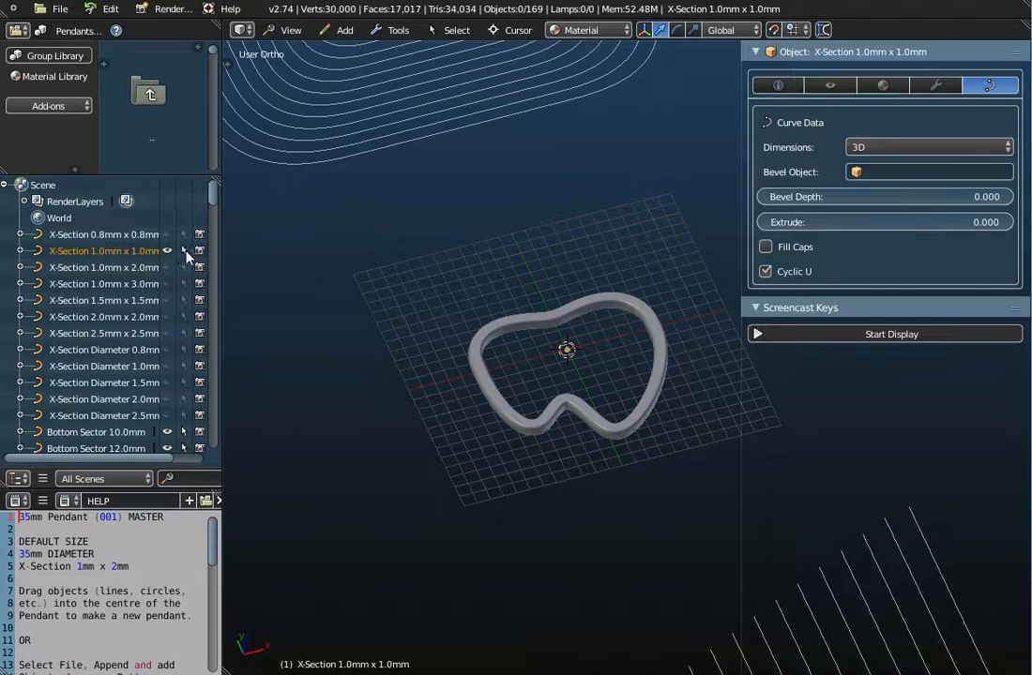
pyautogui.click(131, 252)
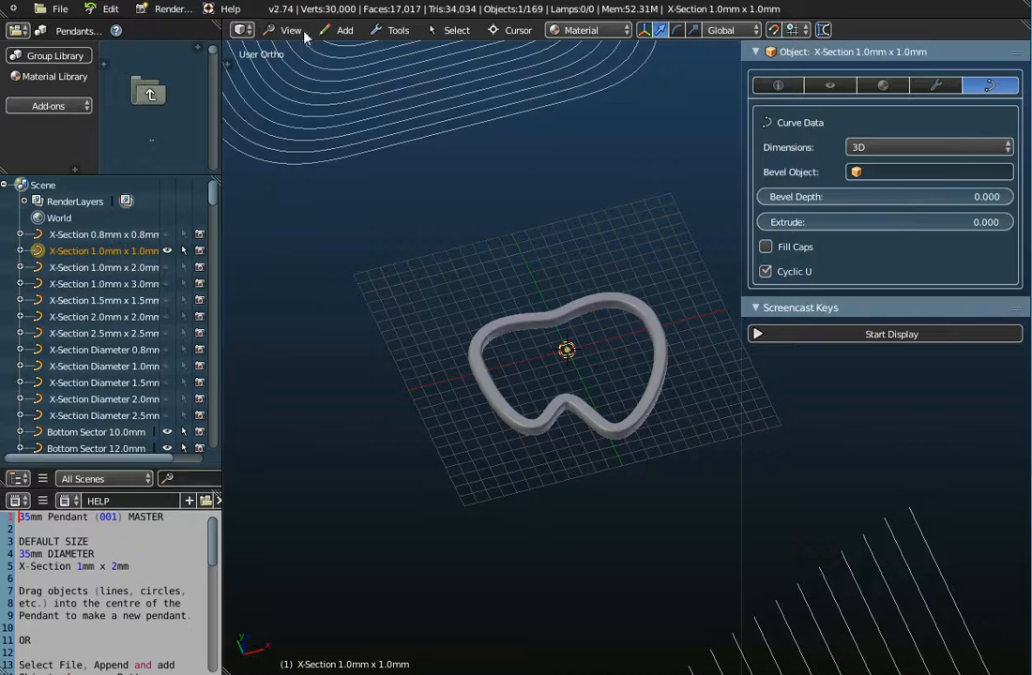
pyautogui.scroll(8, 576, 359)
pyautogui.scroll(6, 546, 333)
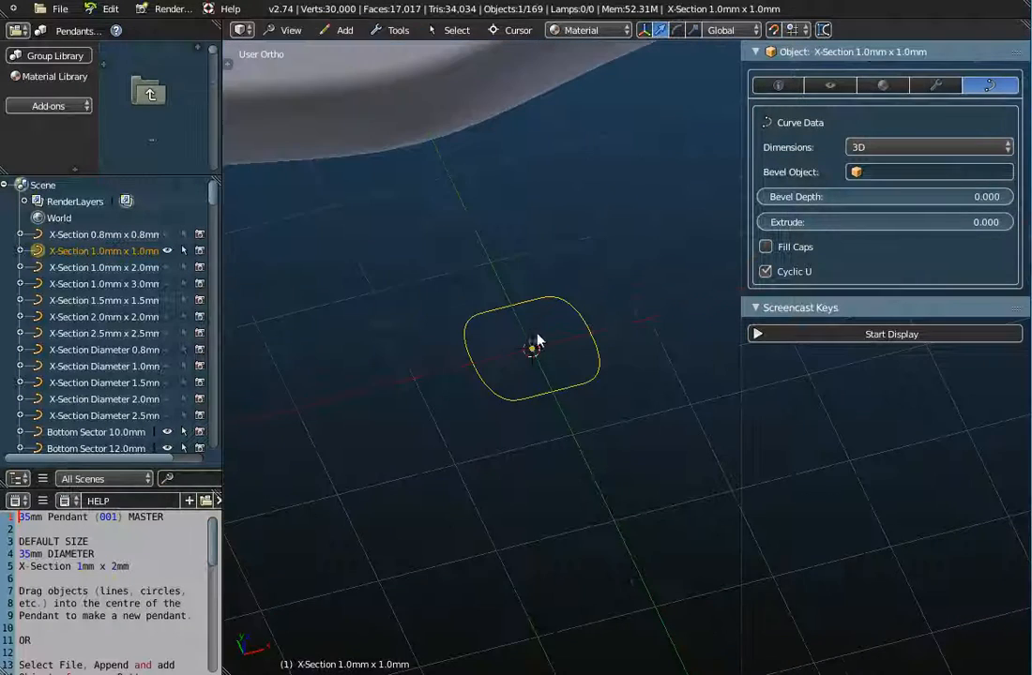
pyautogui.scroll(-3, 541, 373)
pyautogui.moveTo(539, 372); pyautogui.dragTo(538, 393, button='middle')
pyautogui.keyDown('shift'); pyautogui.moveTo(584, 248); pyautogui.dragTo(569, 352, button='middle'); pyautogui.keyUp('shift')
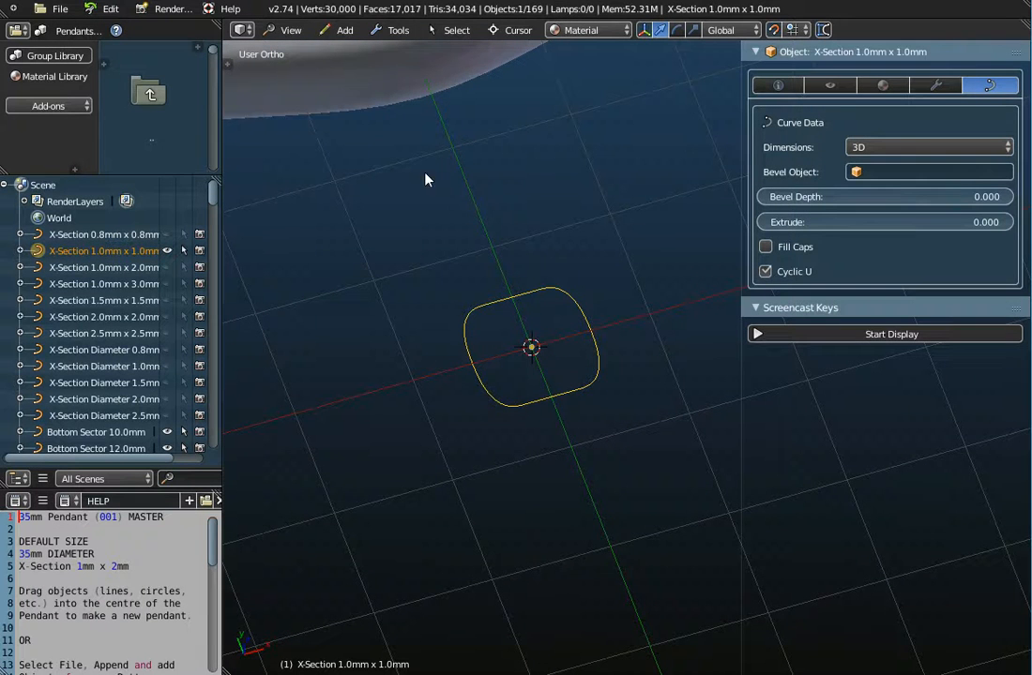
# Enter Edit Mode on the cross-section curve and select its side midpoints and four corner control points one after another.
pyautogui.press('Tab')
pyautogui.scroll(4, 529, 347)
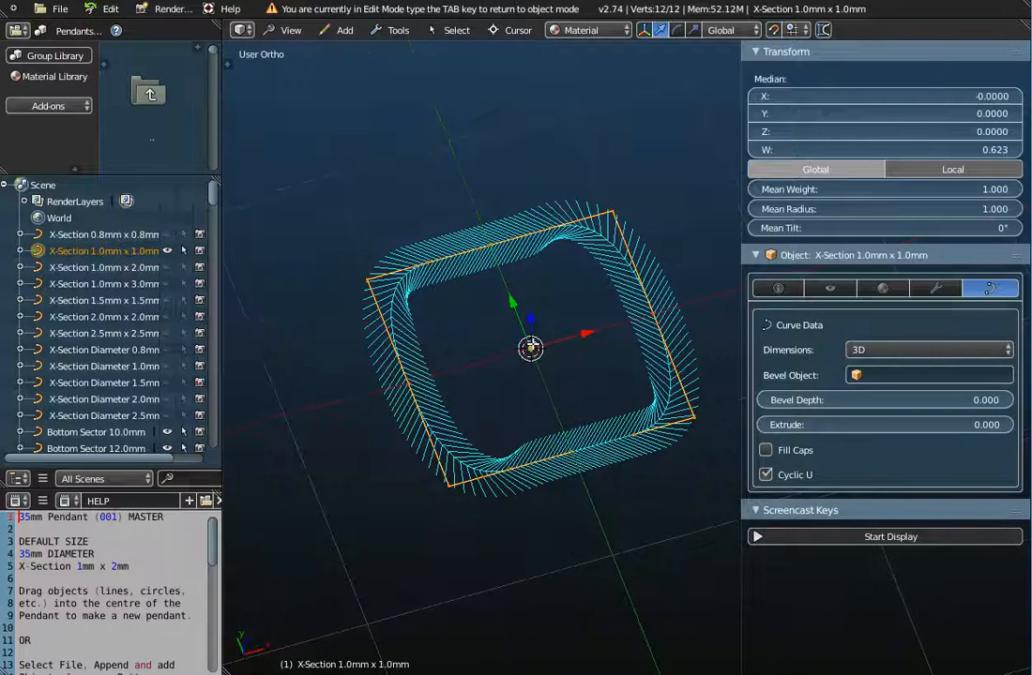
pyautogui.rightClick(488, 237)
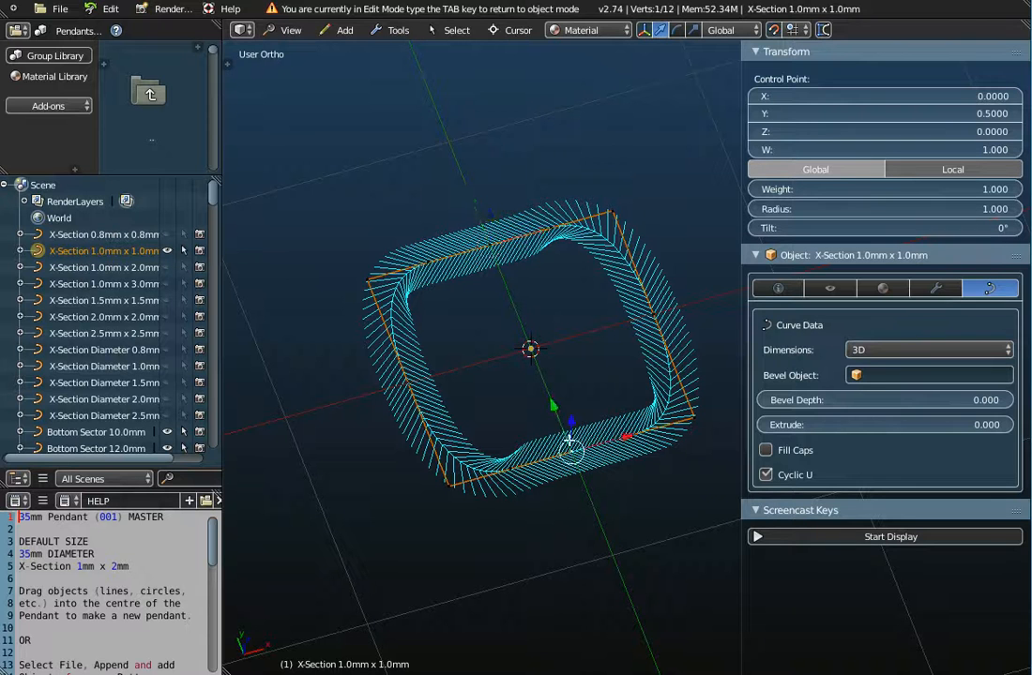
pyautogui.rightClick(654, 314)
pyautogui.rightClick(421, 379)
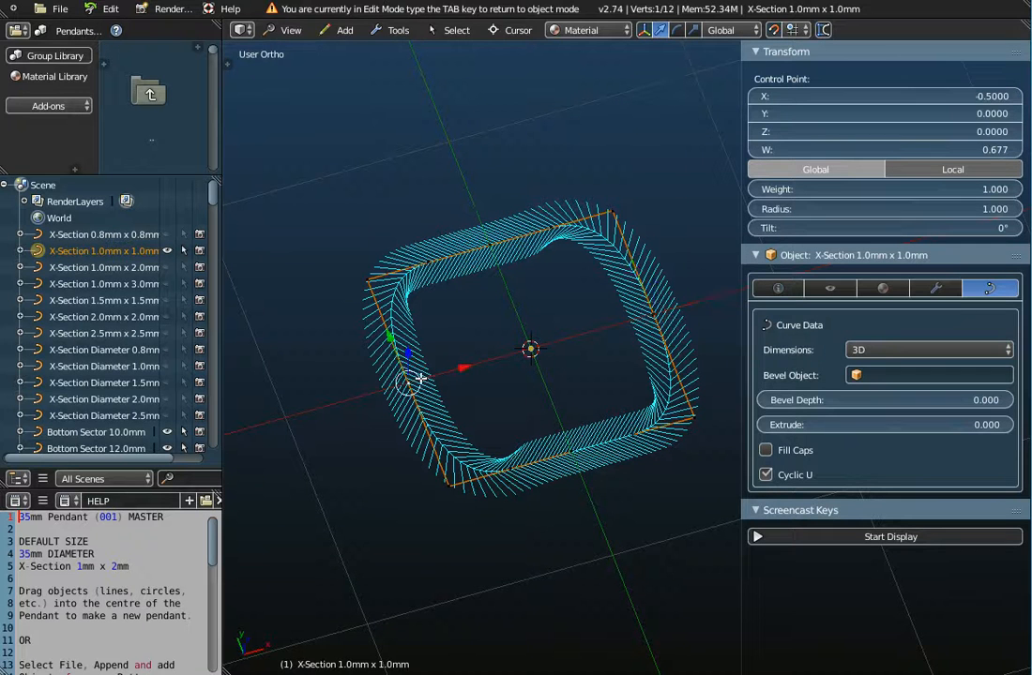
pyautogui.rightClick(369, 279)
pyautogui.rightClick(611, 211)
pyautogui.rightClick(689, 422)
pyautogui.rightClick(450, 482)
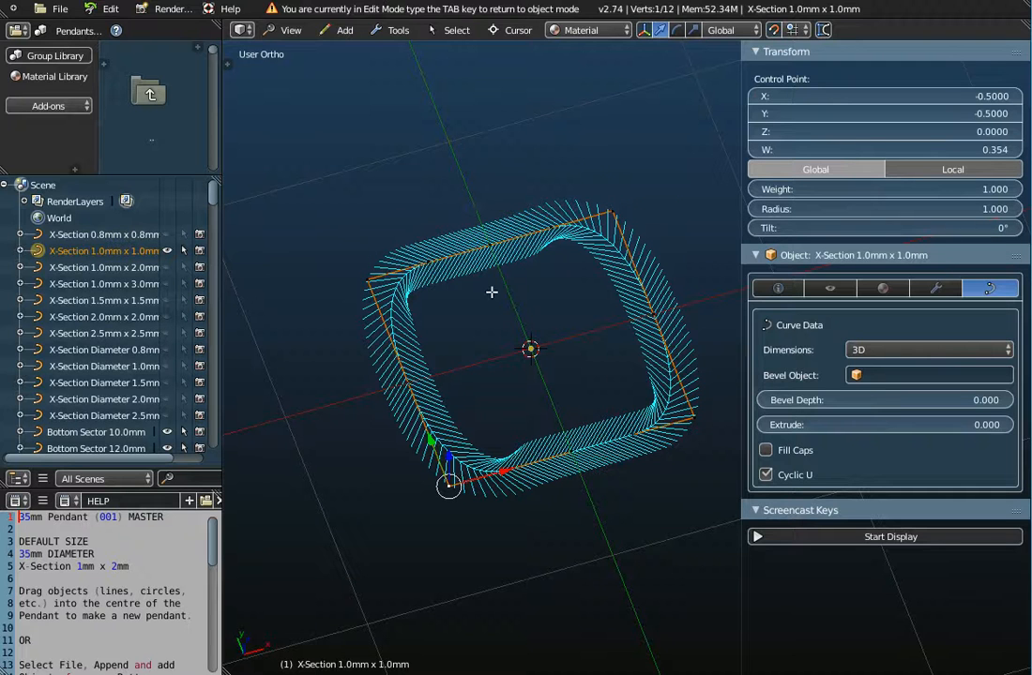
# Select several of the cross-section's side control points one by one, and start the Screencast Keys display, collapsing its settings.
pyautogui.rightClick(429, 262)
pyautogui.rightClick(552, 226)
pyautogui.rightClick(654, 310)
pyautogui.rightClick(691, 416)
pyautogui.rightClick(551, 226)
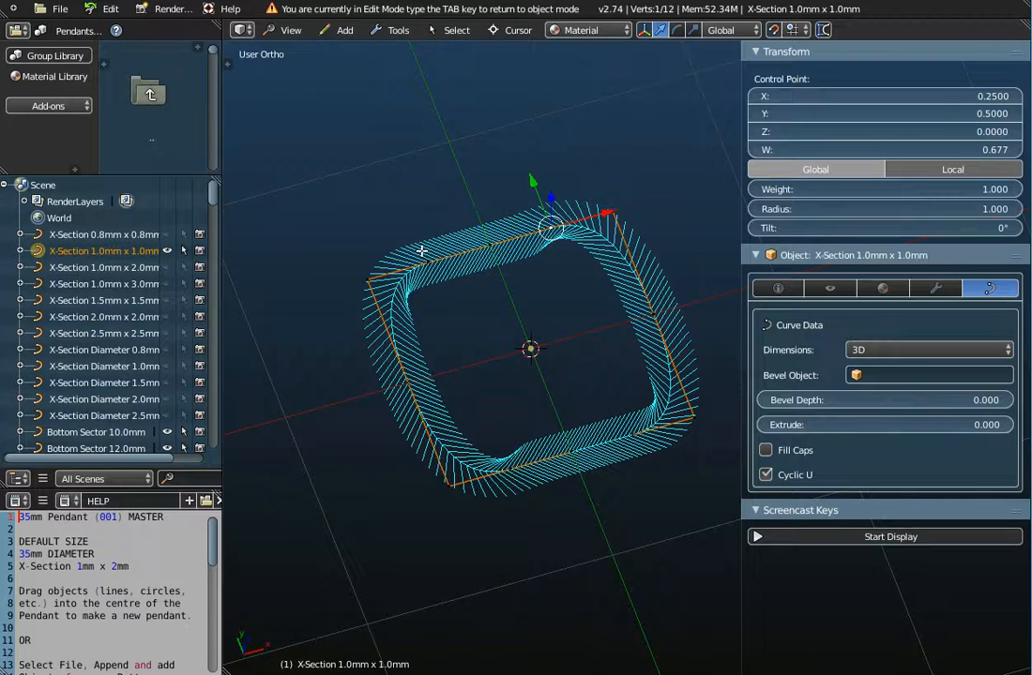
pyautogui.click(871, 537)
pyautogui.click(844, 510)
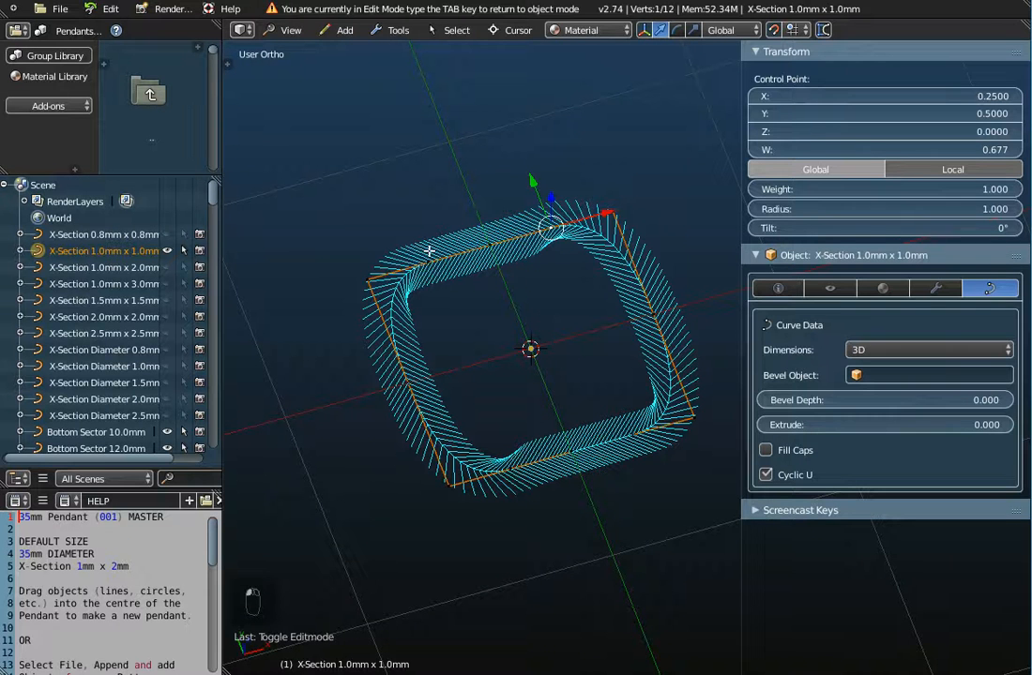
# Extend the selection to the four intermediate control points beside the midpoints of the two Y sides, and delete these vertices.
pyautogui.keyDown('shift'); pyautogui.rightClick(429, 262); pyautogui.keyUp('shift')
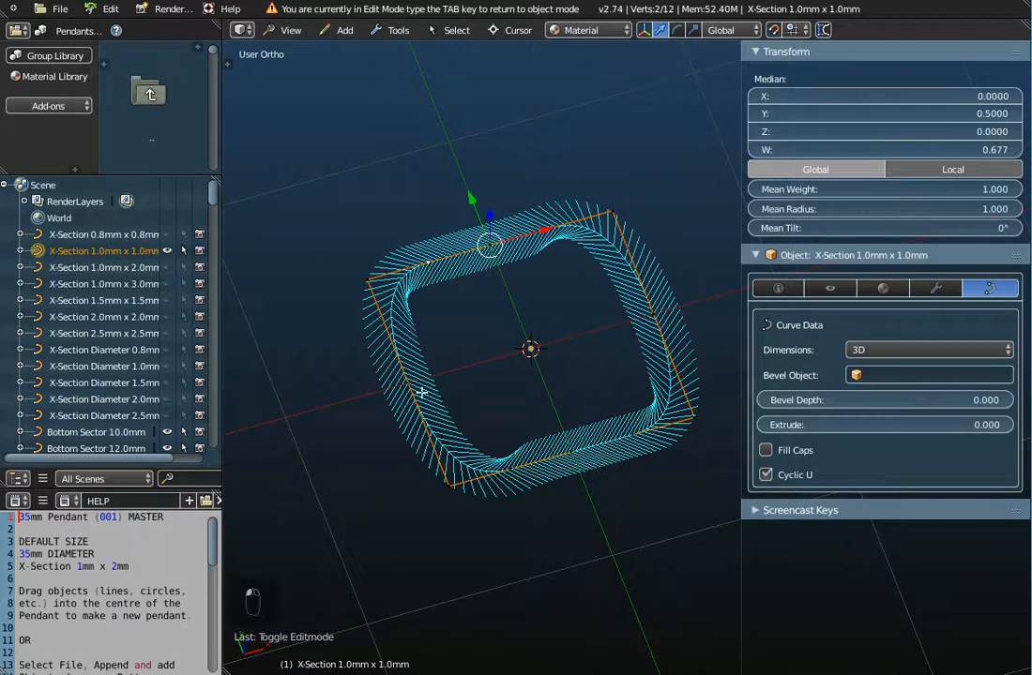
pyautogui.keyDown('shift'); pyautogui.rightClick(507, 461); pyautogui.keyUp('shift')
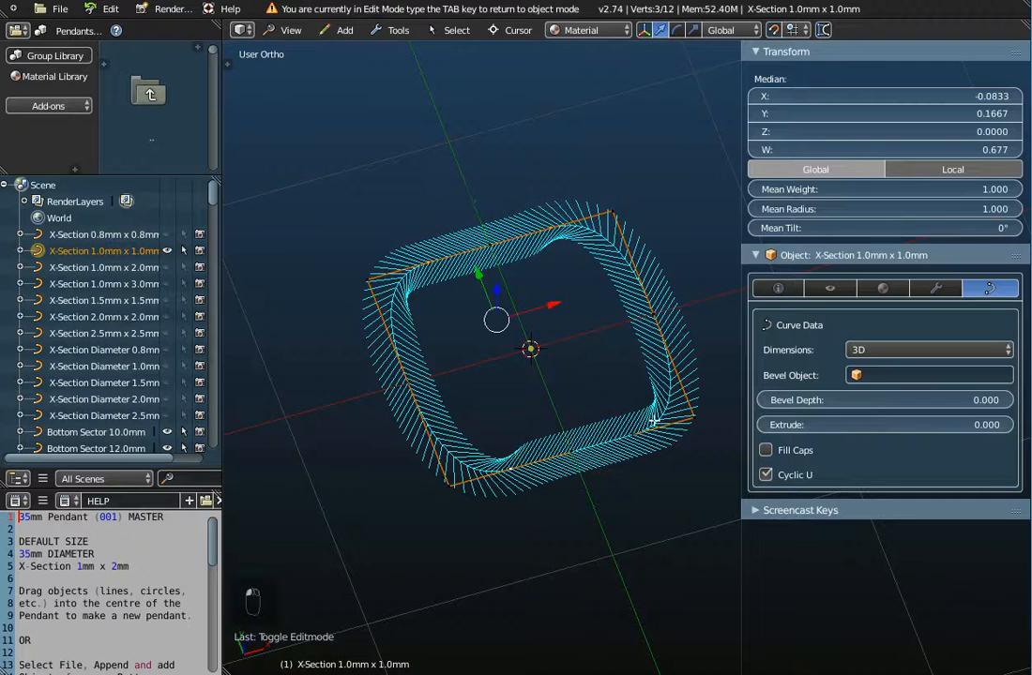
pyautogui.keyDown('shift'); pyautogui.rightClick(659, 331); pyautogui.keyUp('shift')
pyautogui.keyDown('shift'); pyautogui.rightClick(669, 346); pyautogui.keyUp('shift')
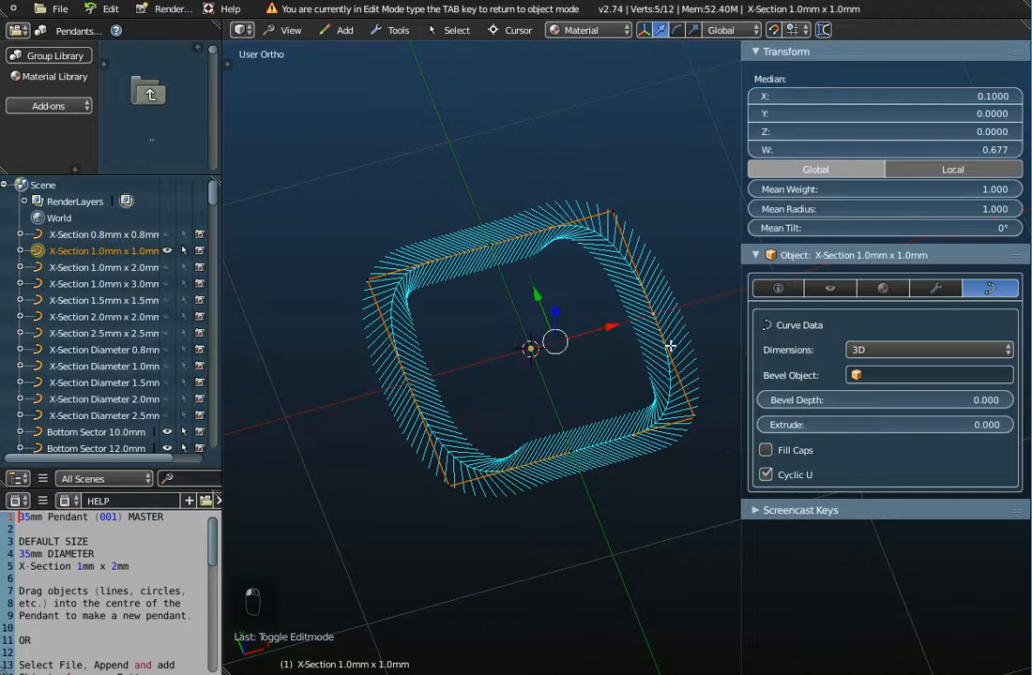
pyautogui.keyDown('shift'); pyautogui.rightClick(670, 346); pyautogui.keyUp('shift')
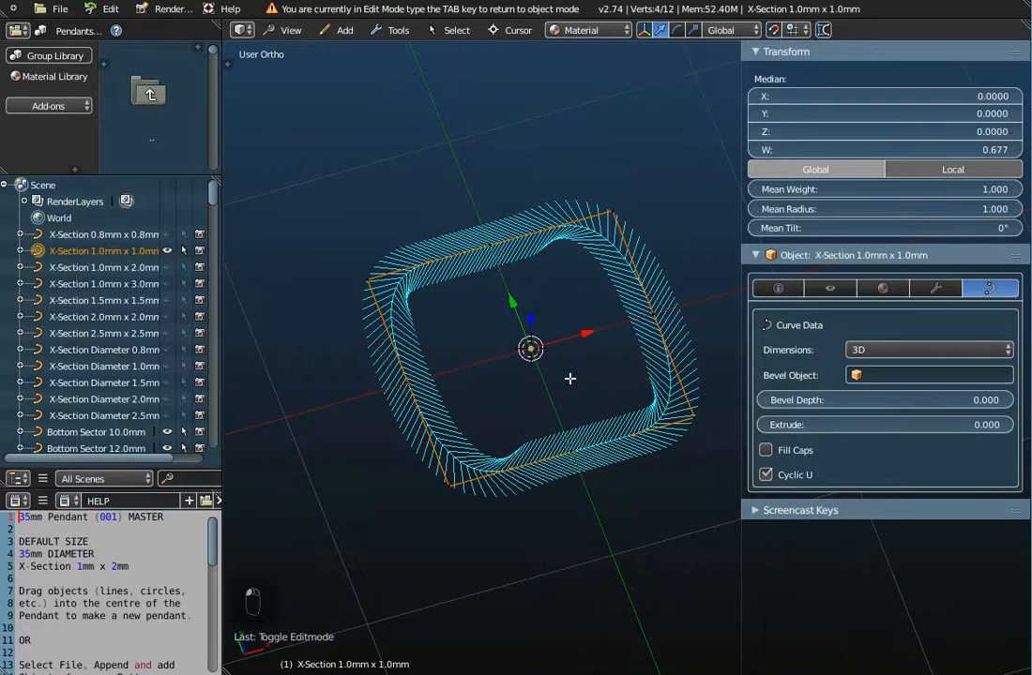
pyautogui.press('x')
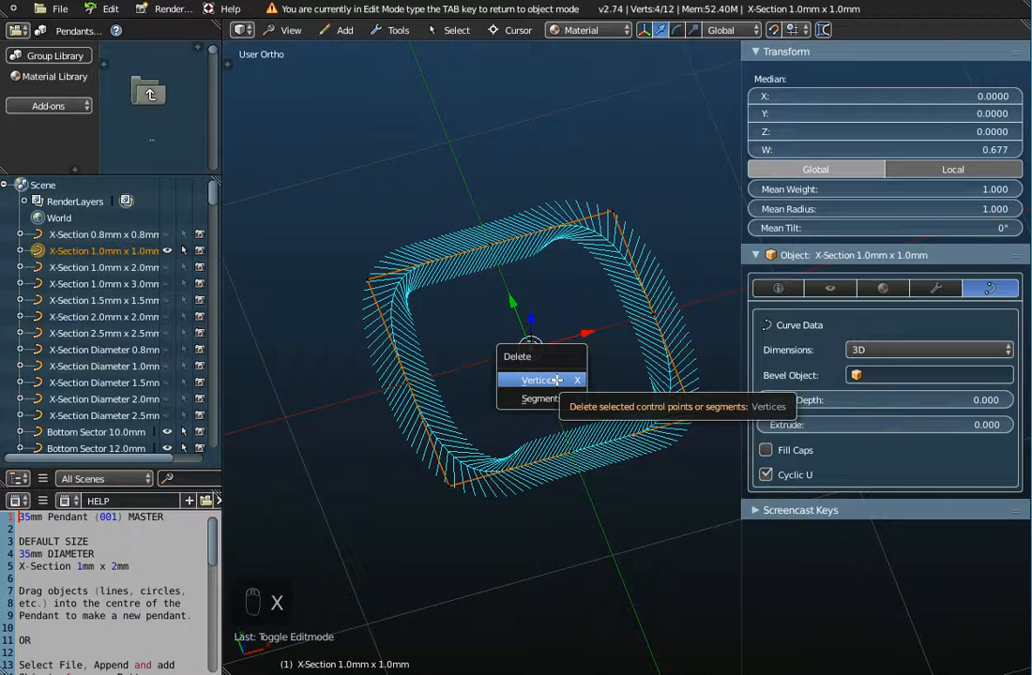
pyautogui.click(557, 379)
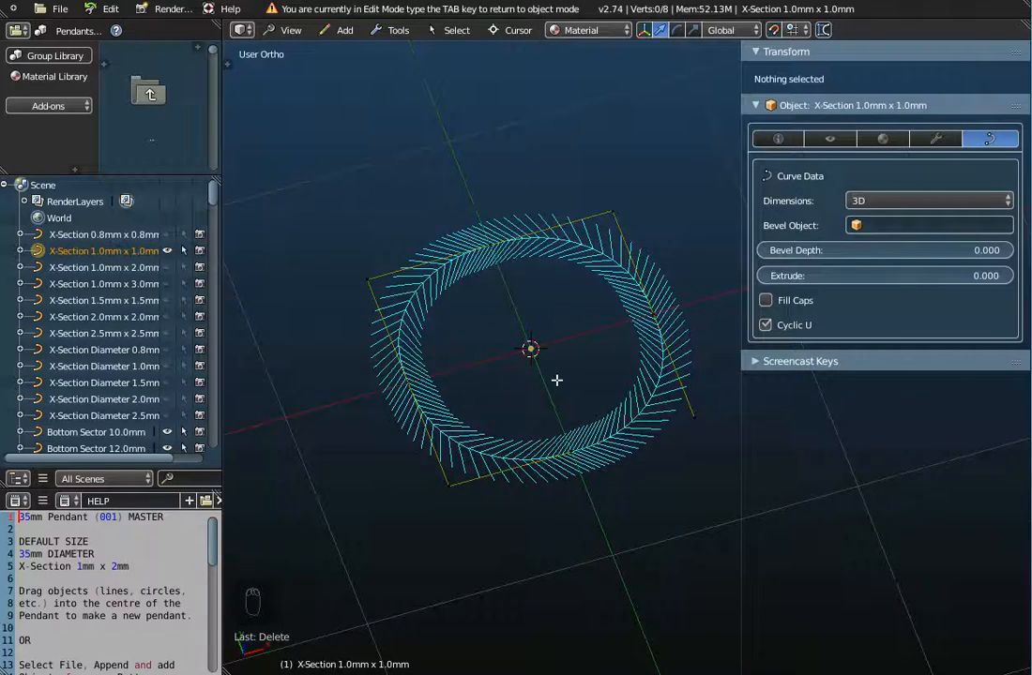
# Select all remaining control points of the cross-section curve and subdivide its segments in the top view.
pyautogui.scroll(-3, 558, 380)
pyautogui.moveTo(557, 380); pyautogui.dragTo(421, 90, button='middle')
pyautogui.click(293, 31)
pyautogui.click(294, 101)
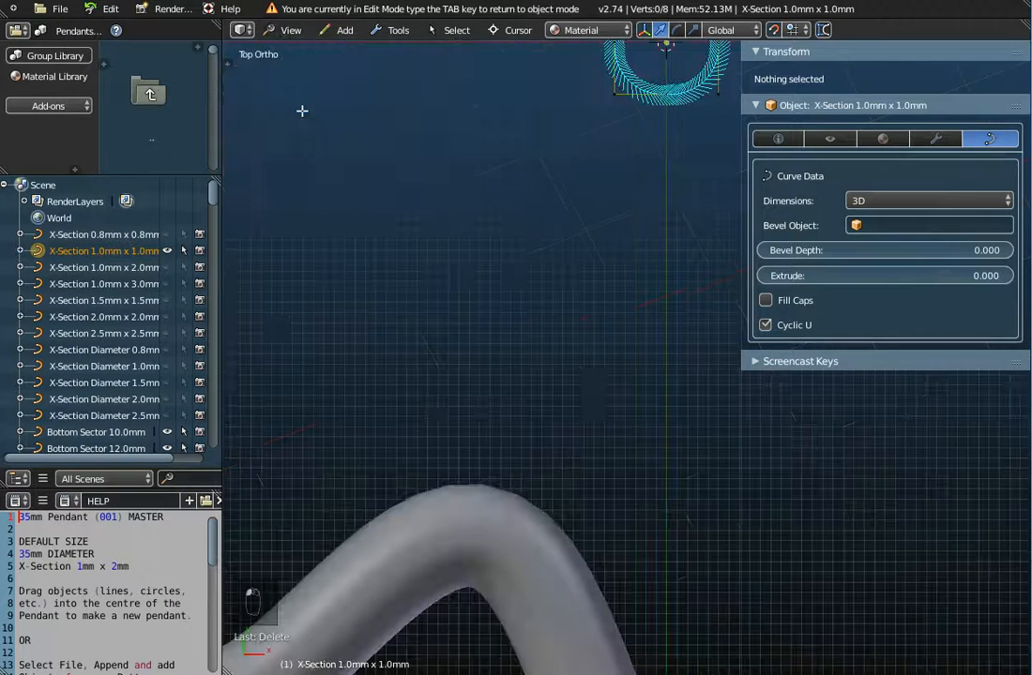
pyautogui.keyDown('shift'); pyautogui.moveTo(684, 127); pyautogui.dragTo(594, 345, button='middle'); pyautogui.keyUp('shift')
pyautogui.scroll(6, 590, 282)
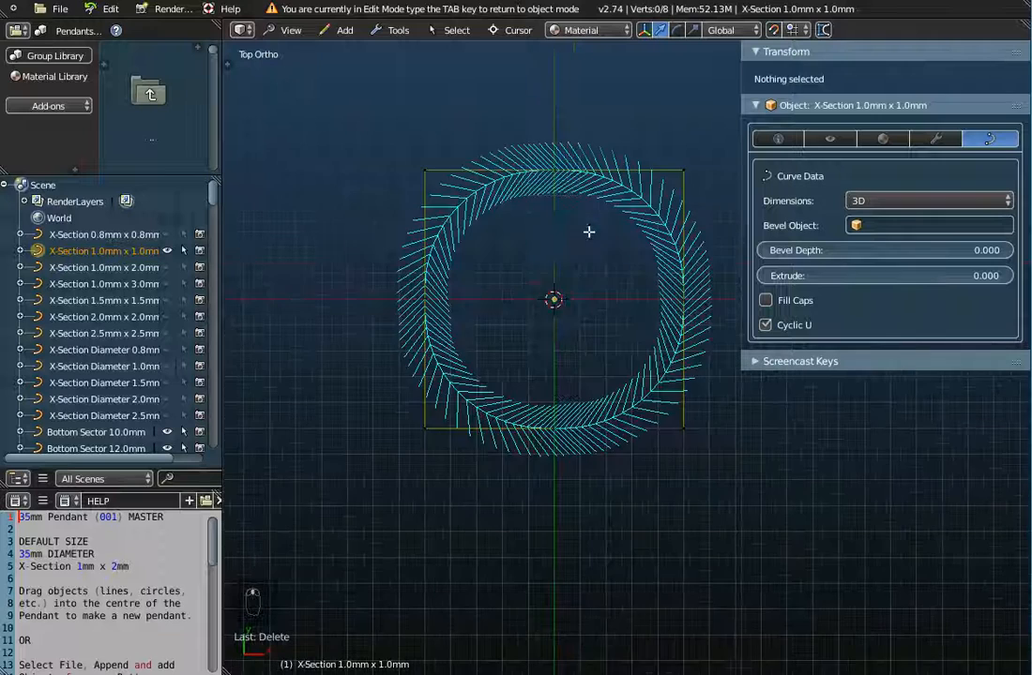
pyautogui.scroll(-3, 585, 229)
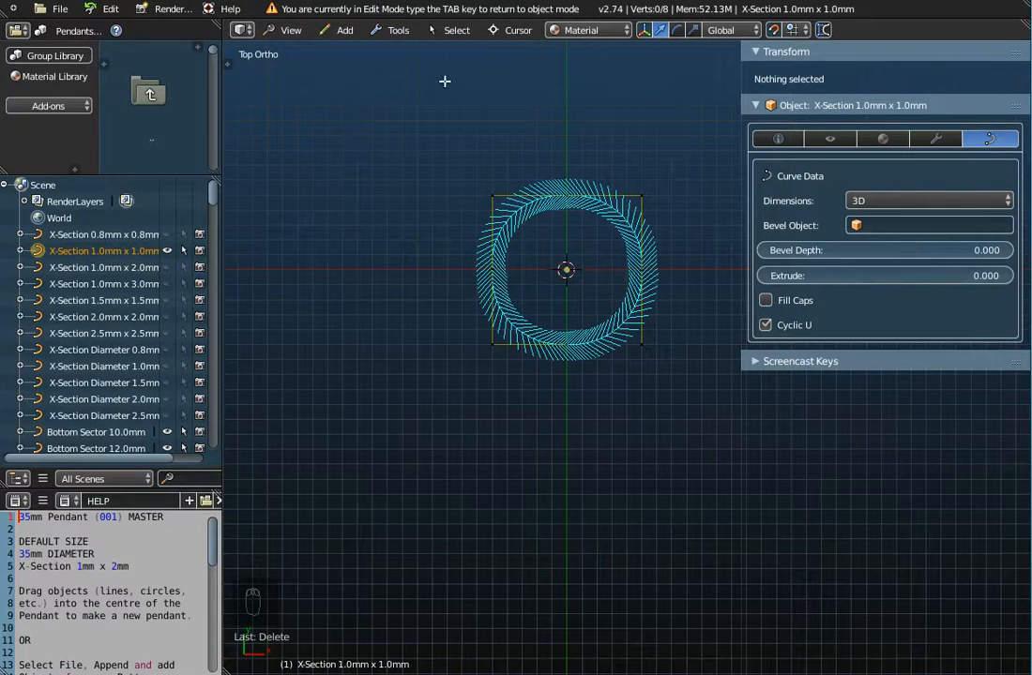
pyautogui.click(330, 30)
pyautogui.moveTo(356, 67)
pyautogui.press('a')
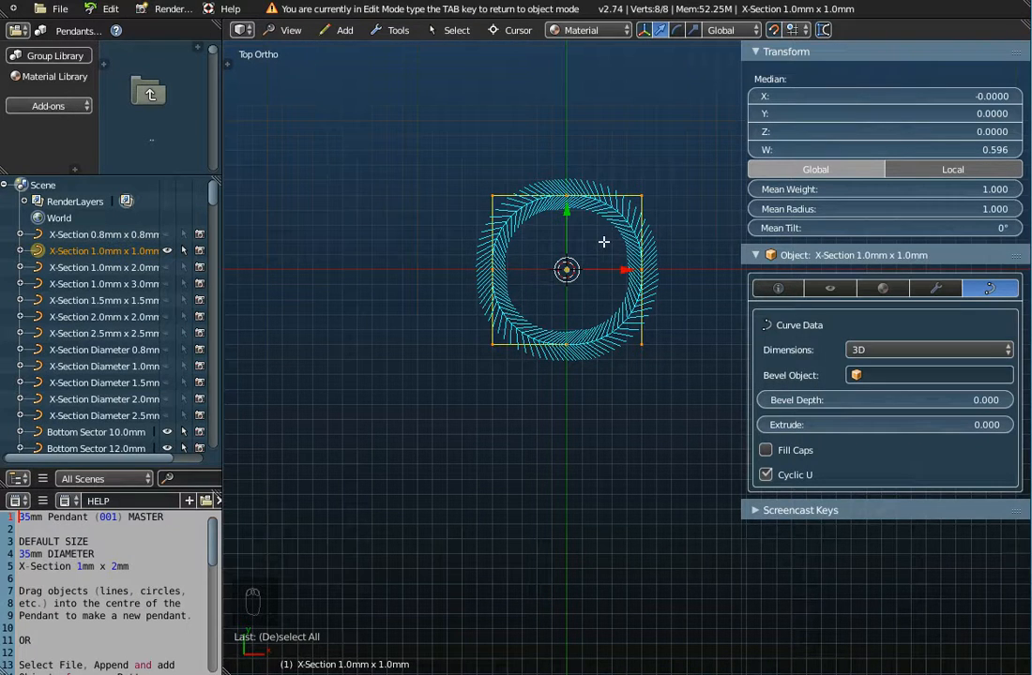
pyautogui.press('w')
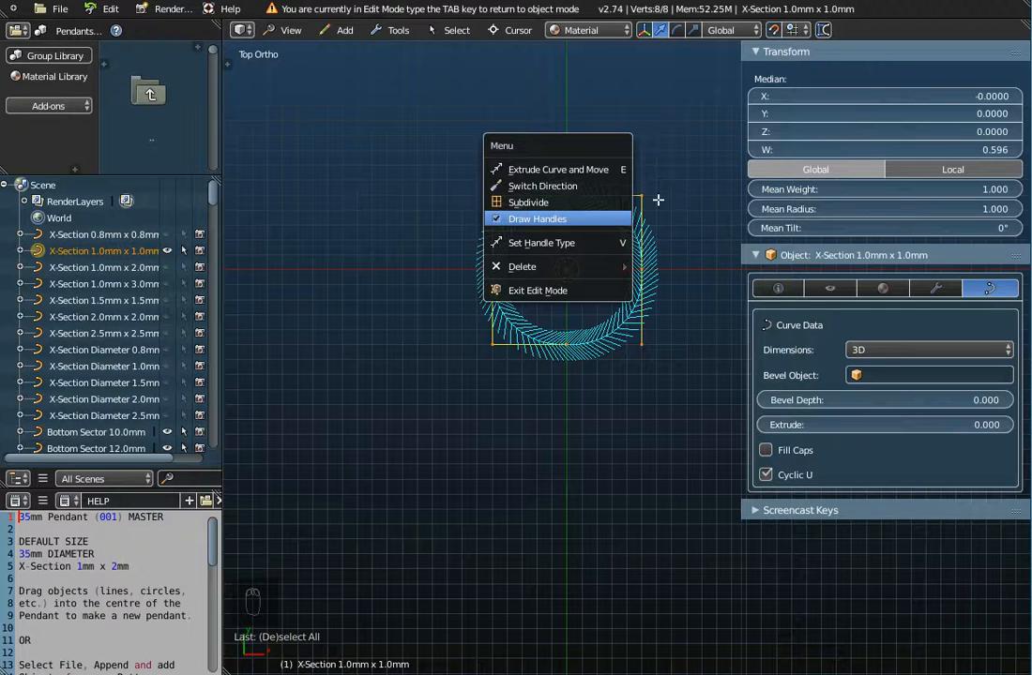
pyautogui.click(585, 203)
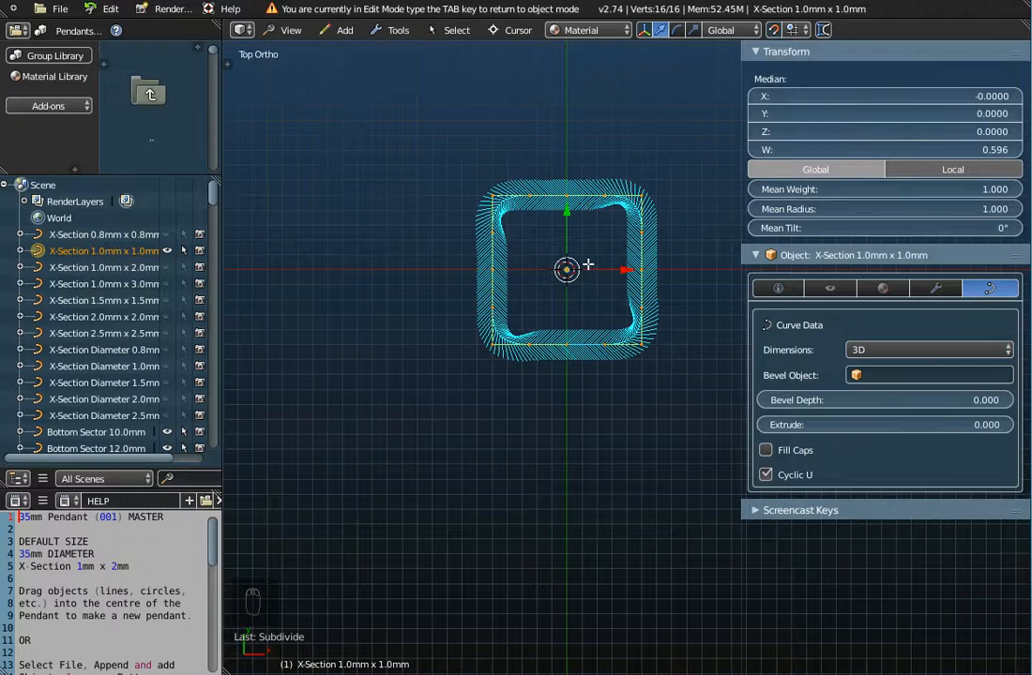
# Examine the bevelled pendant outline's edges alongside the subdivided cross-section curve from several angles and distances.
pyautogui.scroll(-3, 588, 265)
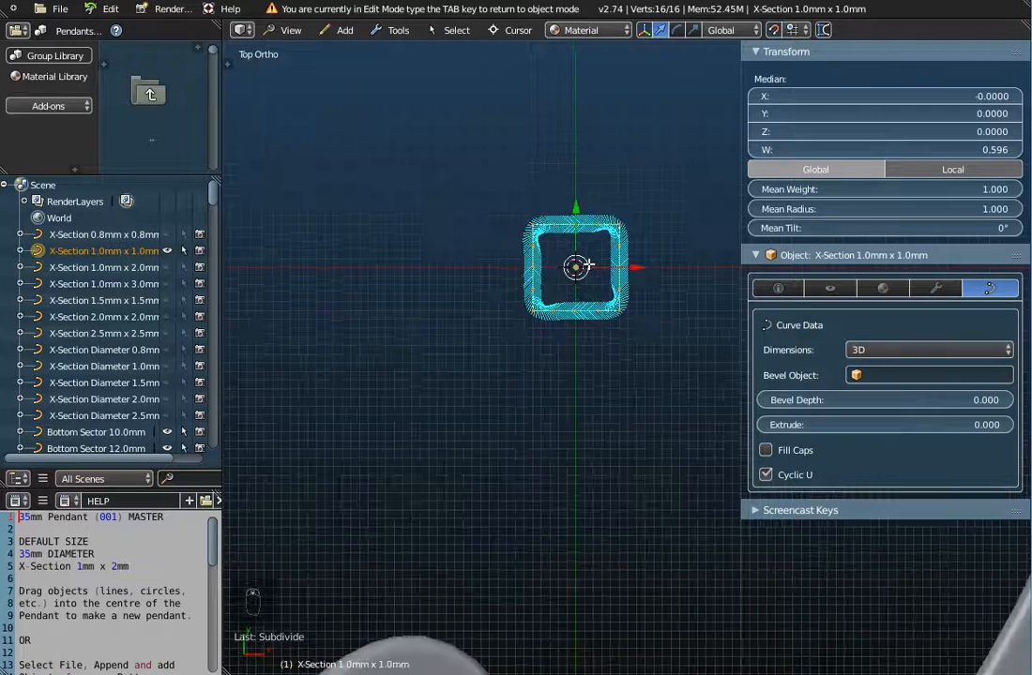
pyautogui.scroll(-3, 588, 265)
pyautogui.moveTo(592, 385); pyautogui.dragTo(596, 299, button='middle')
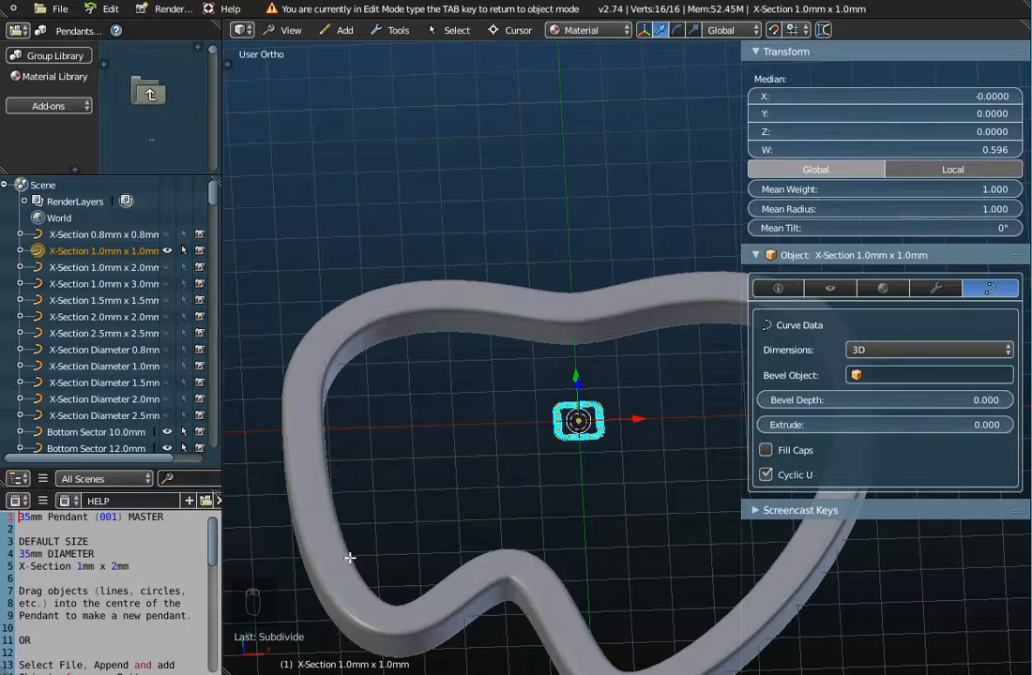
pyautogui.moveTo(486, 327); pyautogui.dragTo(499, 380, button='middle')
pyautogui.scroll(4, 502, 378)
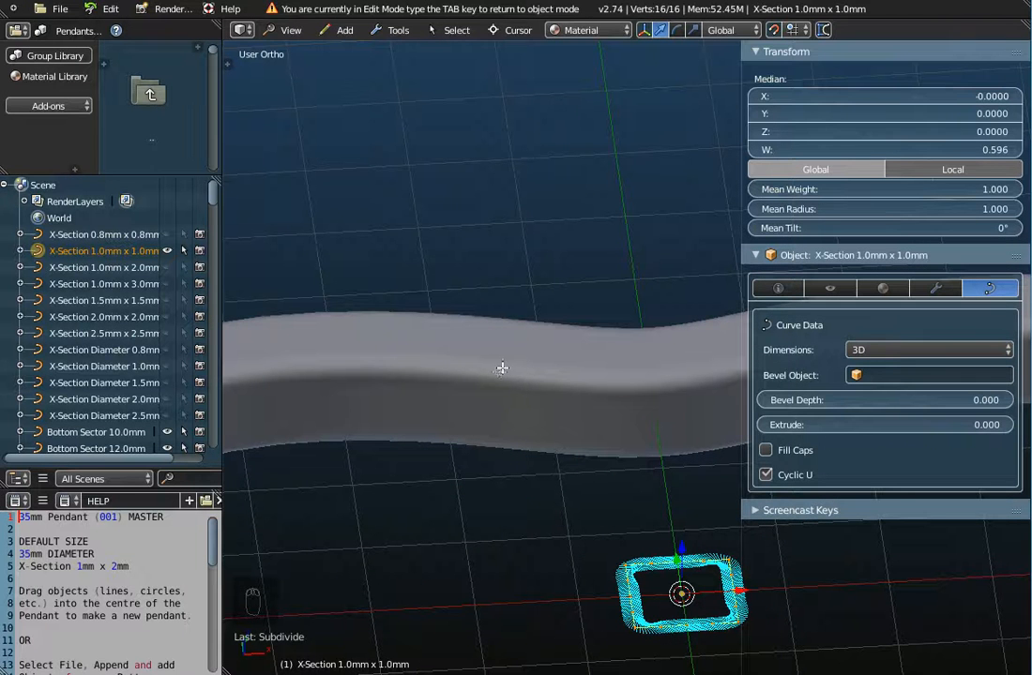
pyautogui.scroll(-5, 503, 370)
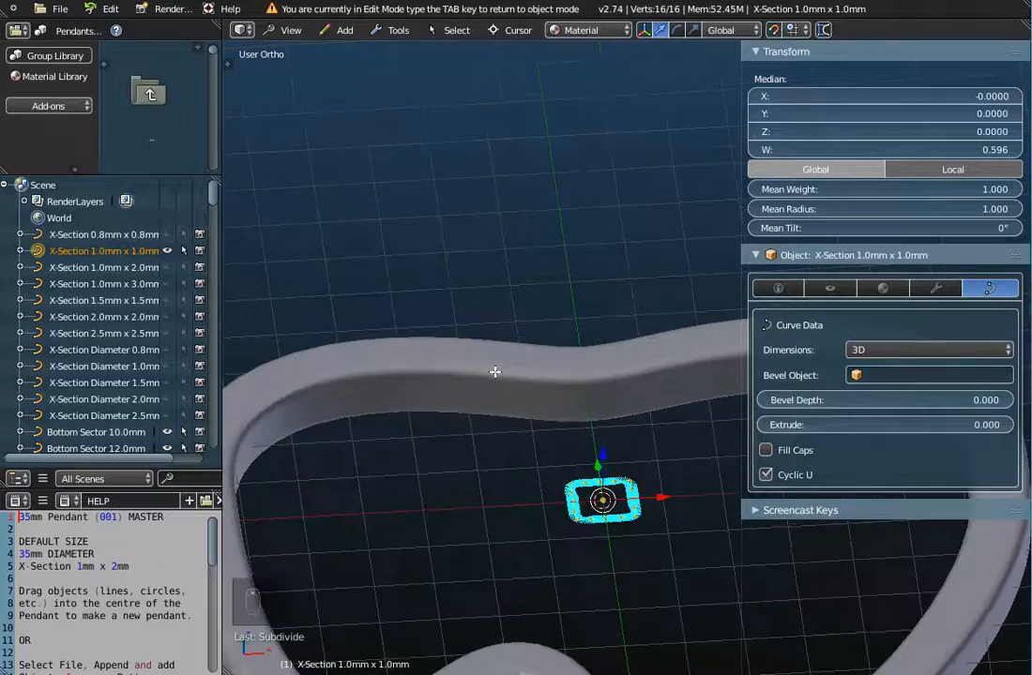
pyautogui.moveTo(495, 369); pyautogui.dragTo(498, 412, button='middle')
pyautogui.scroll(-5, 498, 412)
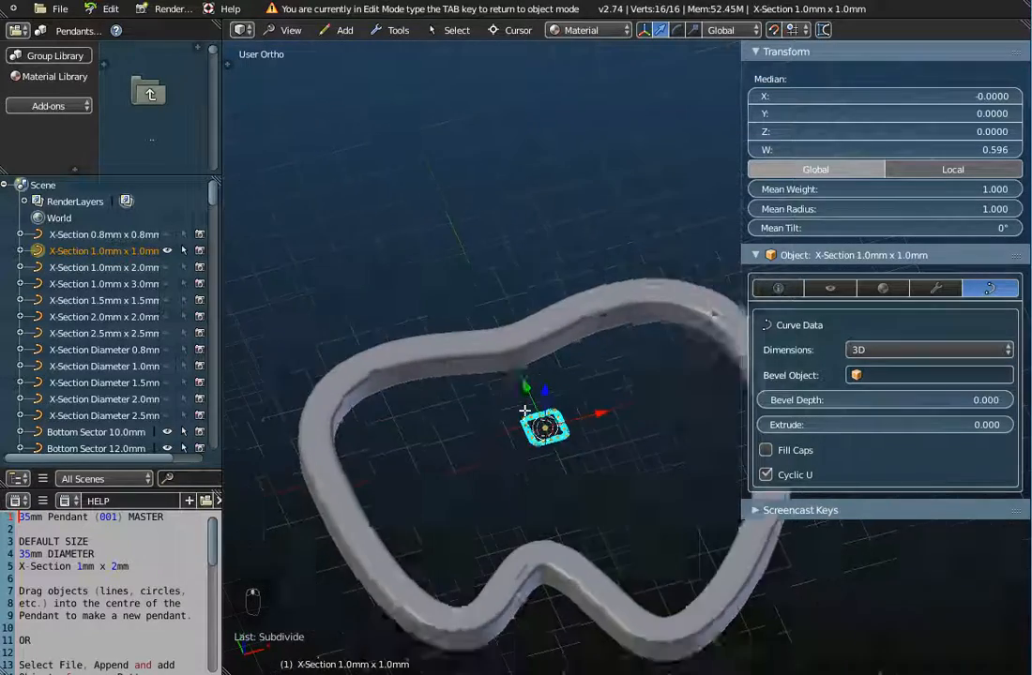
pyautogui.moveTo(517, 472)
pyautogui.mouseDown(button='middle')
pyautogui.moveTo(551, 422)
pyautogui.moveTo(530, 468)
pyautogui.mouseUp(button='middle')
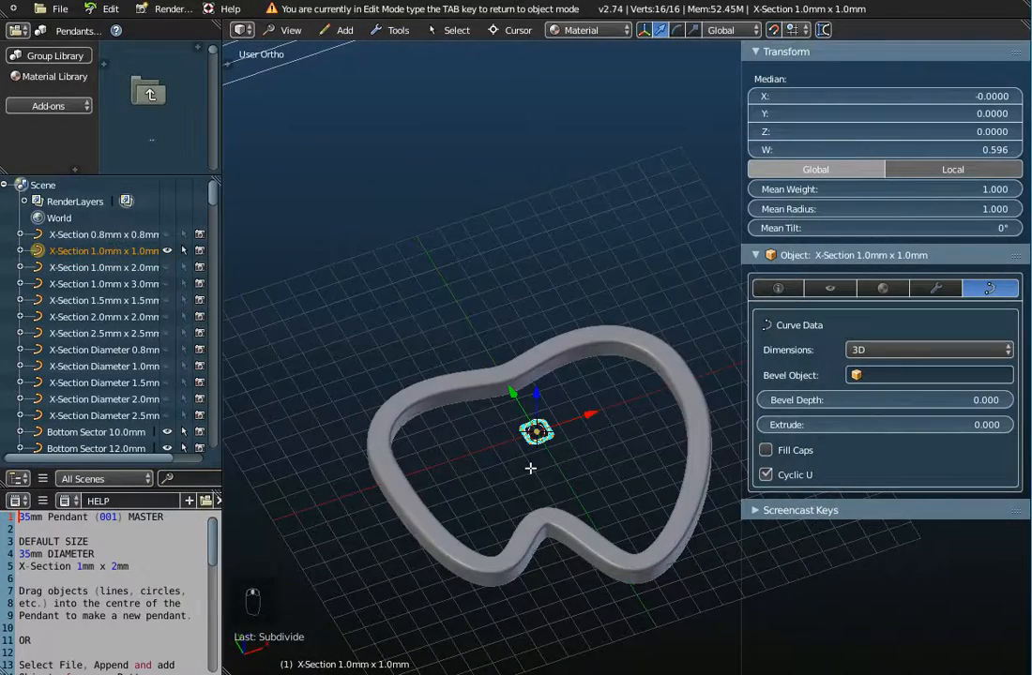
pyautogui.scroll(6, 530, 467)
pyautogui.scroll(7, 558, 373)
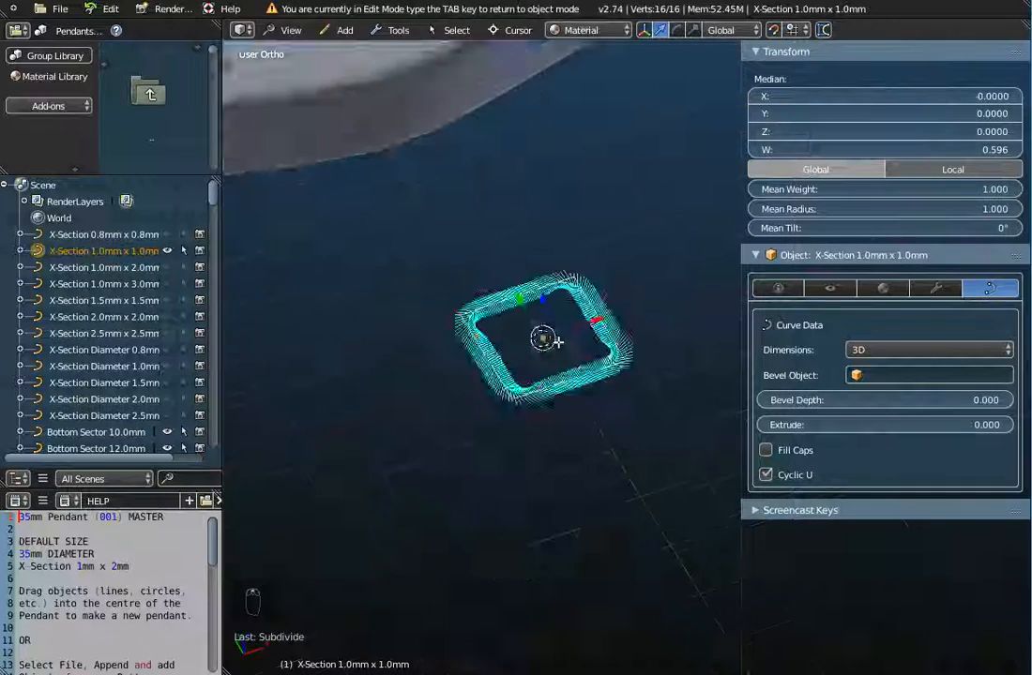
pyautogui.scroll(-3, 503, 308)
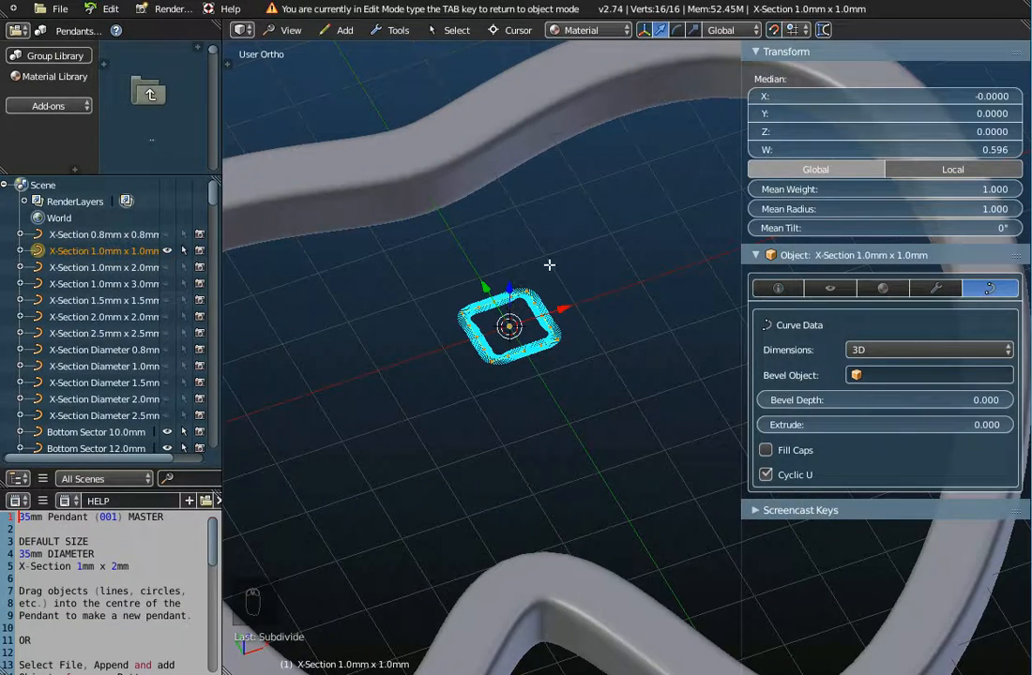
# Subdivide all segments of the cross-section curve a second time to sharpen the pendant outline's edges.
pyautogui.press('w')
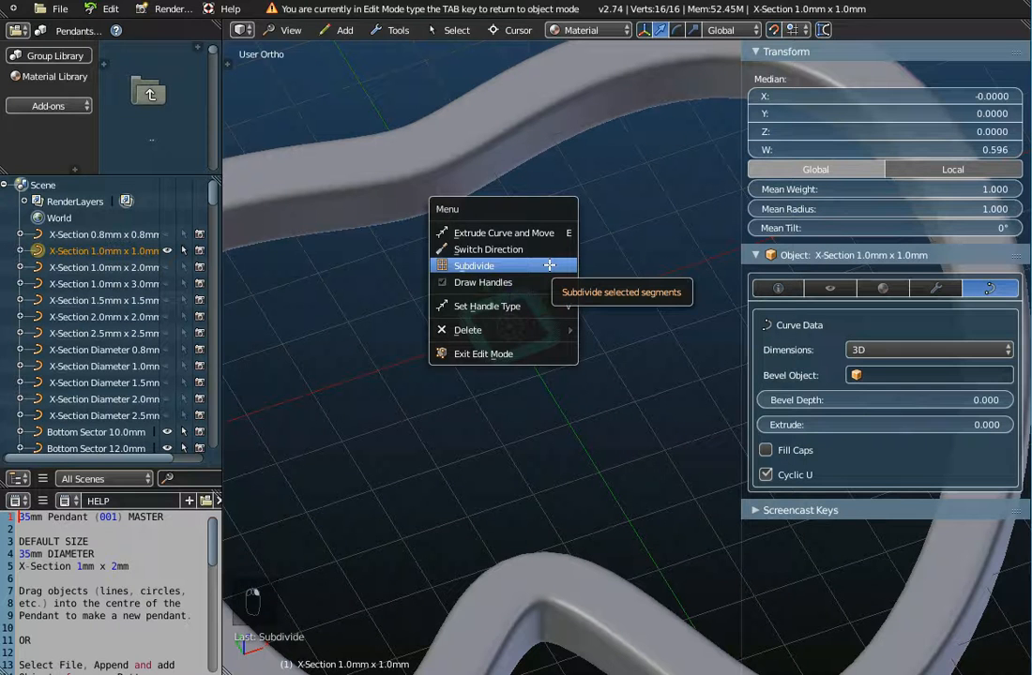
pyautogui.click(550, 266)
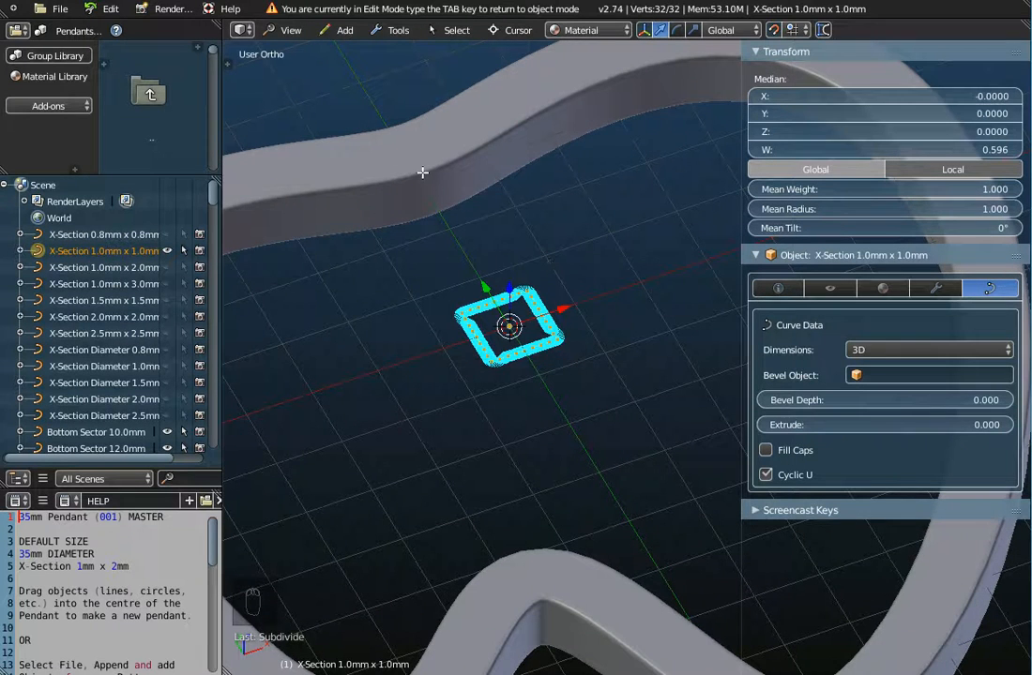
pyautogui.scroll(2, 422, 173)
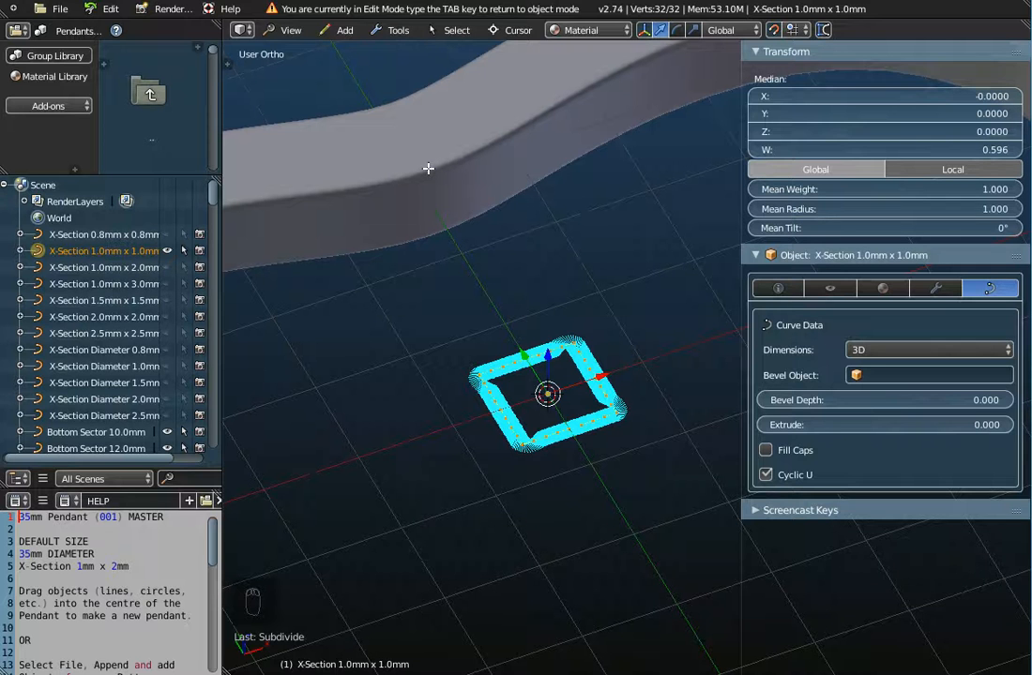
pyautogui.scroll(-4, 428, 168)
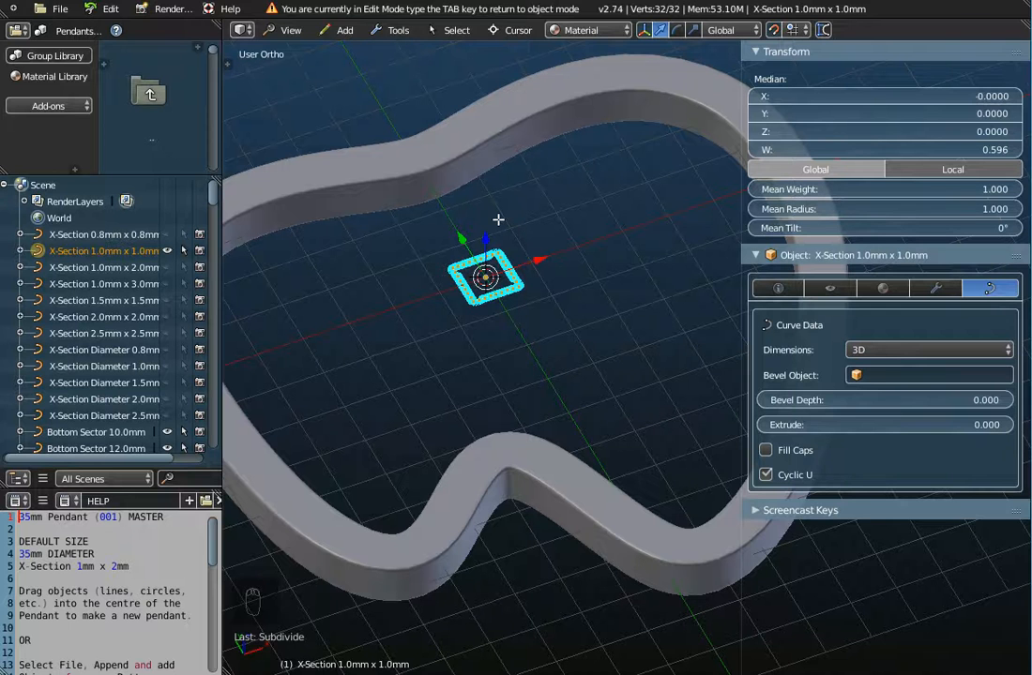
# Subdivide the whole cross-section curve a third time and inspect its corners and the pendant outline's edges.
pyautogui.press('w')
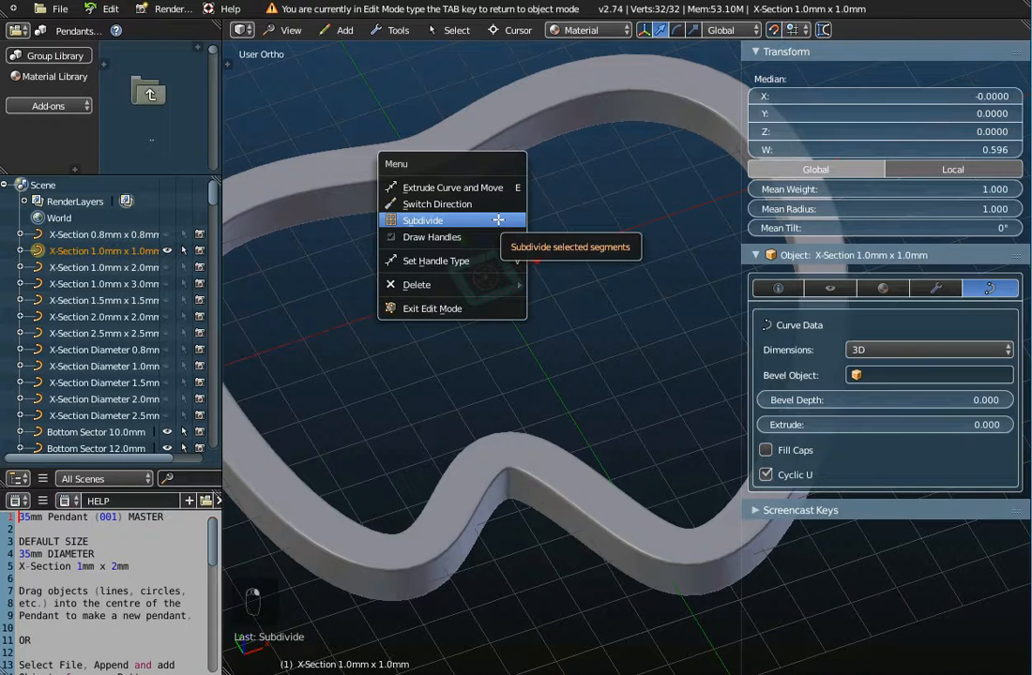
pyautogui.click(498, 219)
pyautogui.press('KP_Decimal')
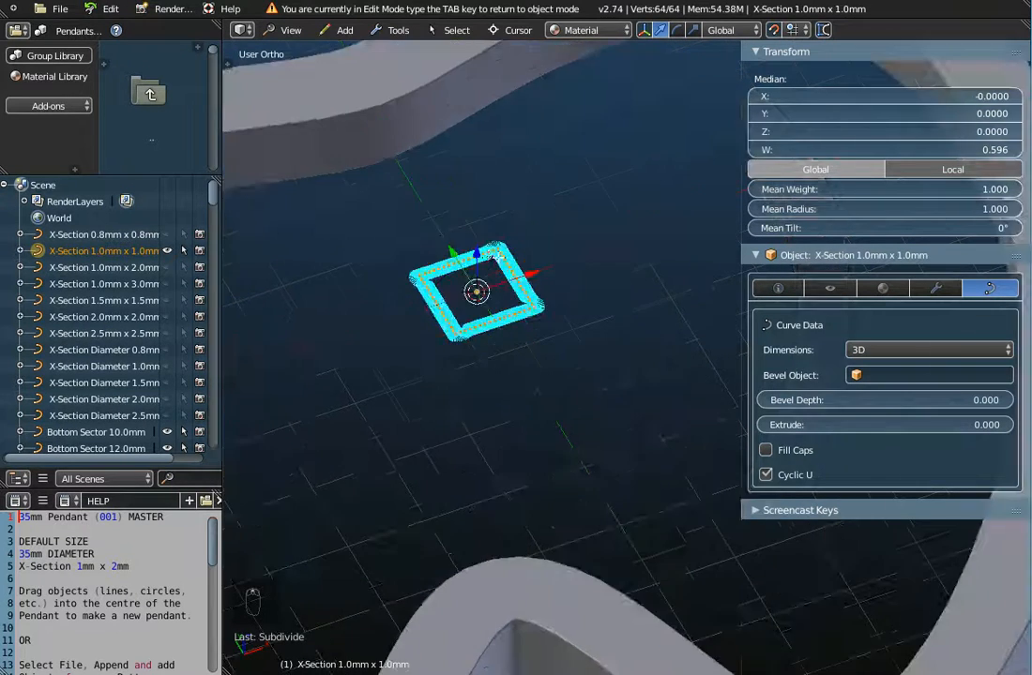
pyautogui.scroll(4, 450, 256)
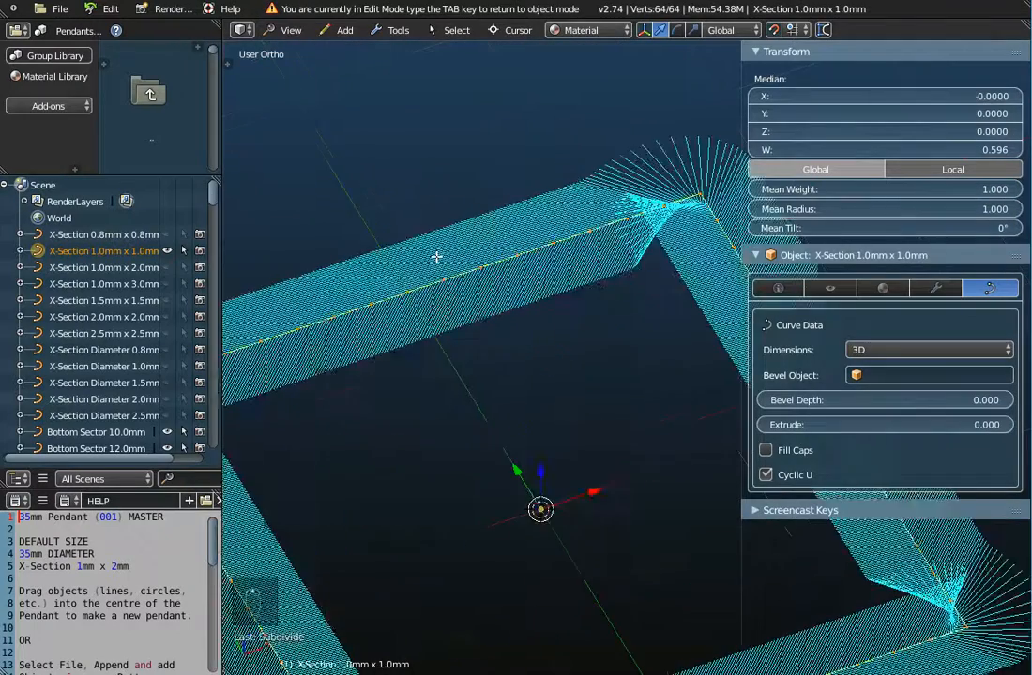
pyautogui.scroll(-3, 564, 253)
pyautogui.scroll(-5, 564, 254)
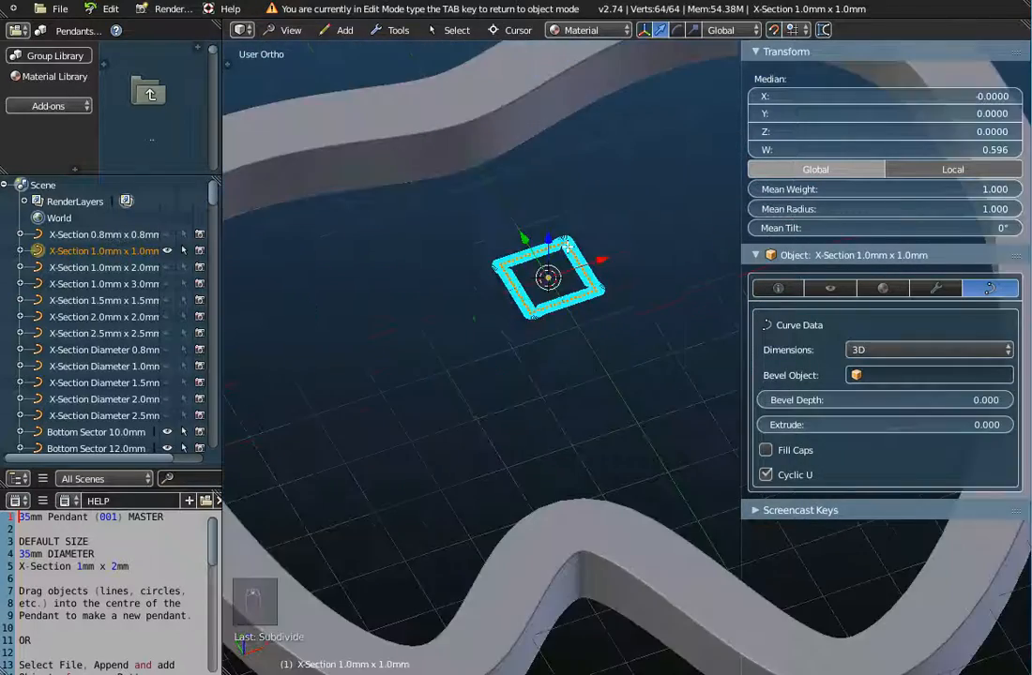
pyautogui.scroll(2, 579, 423)
pyautogui.scroll(2, 579, 424)
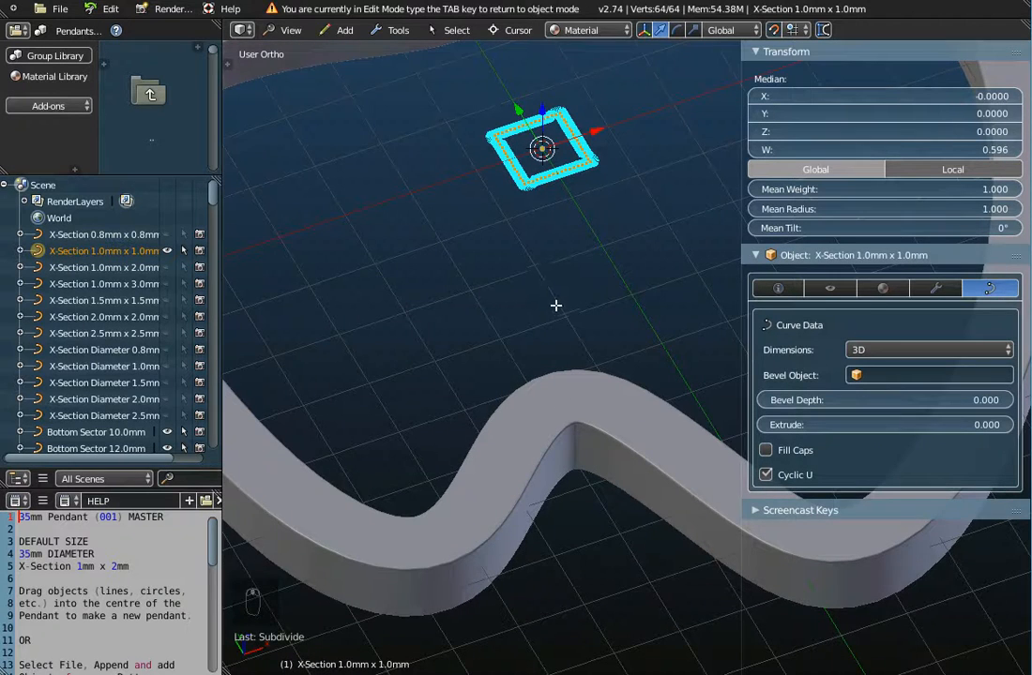
pyautogui.scroll(-2, 560, 307)
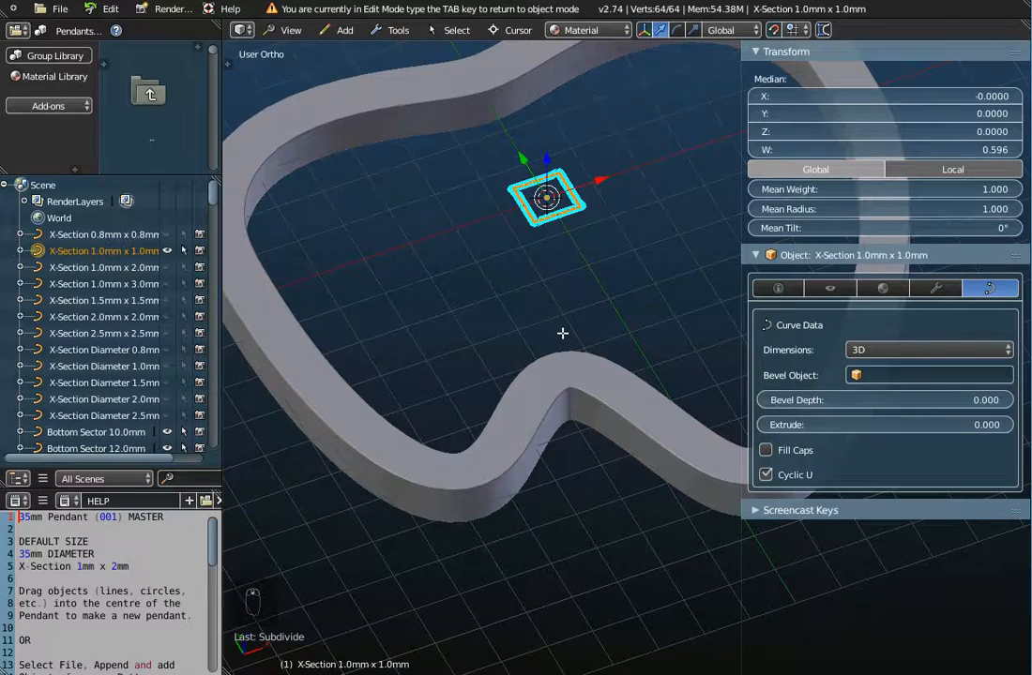
# Return to Object Mode, select the pendant outline curve, and undo that selection and the cross-section's point deletion and subdivisions.
pyautogui.press('Tab')
pyautogui.rightClick(546, 401)
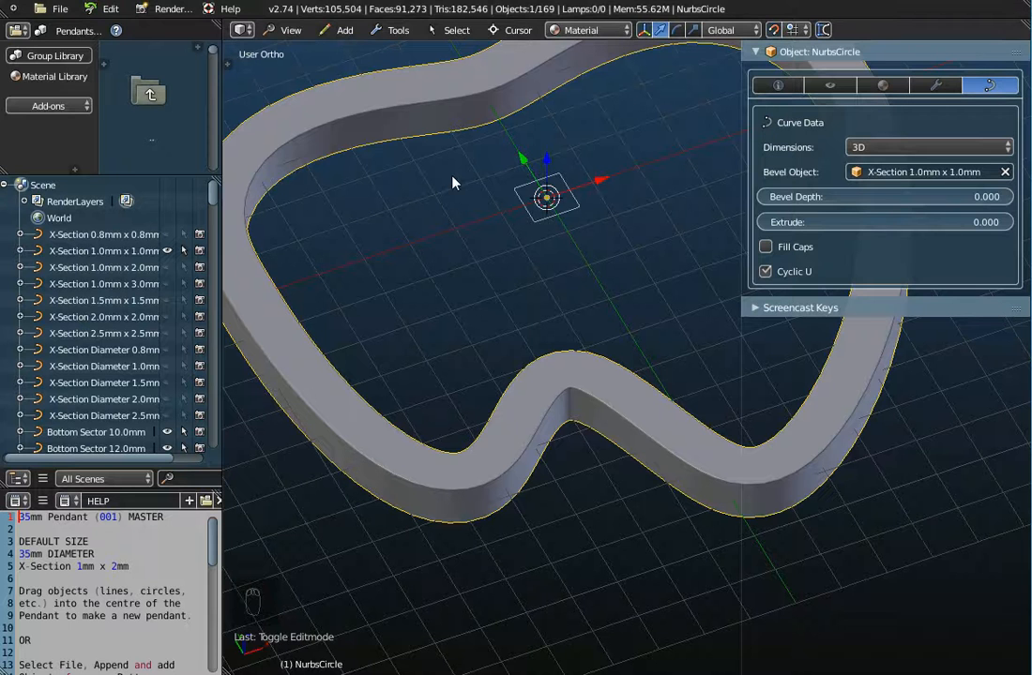
pyautogui.hotkey('ctrl', 'z')
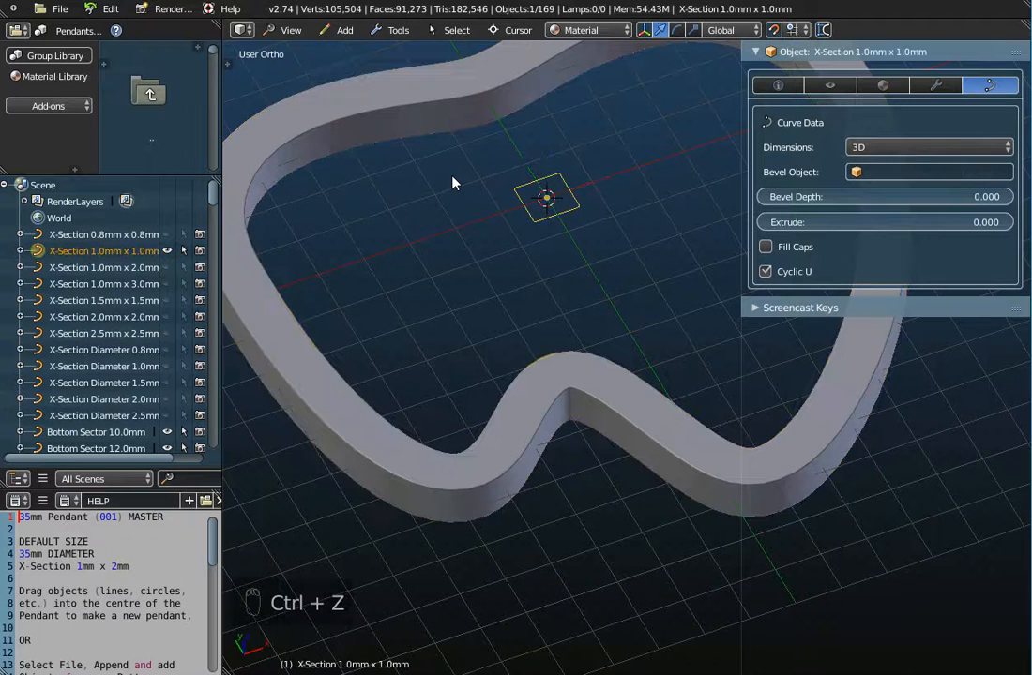
pyautogui.hotkey('ctrl', 'z')
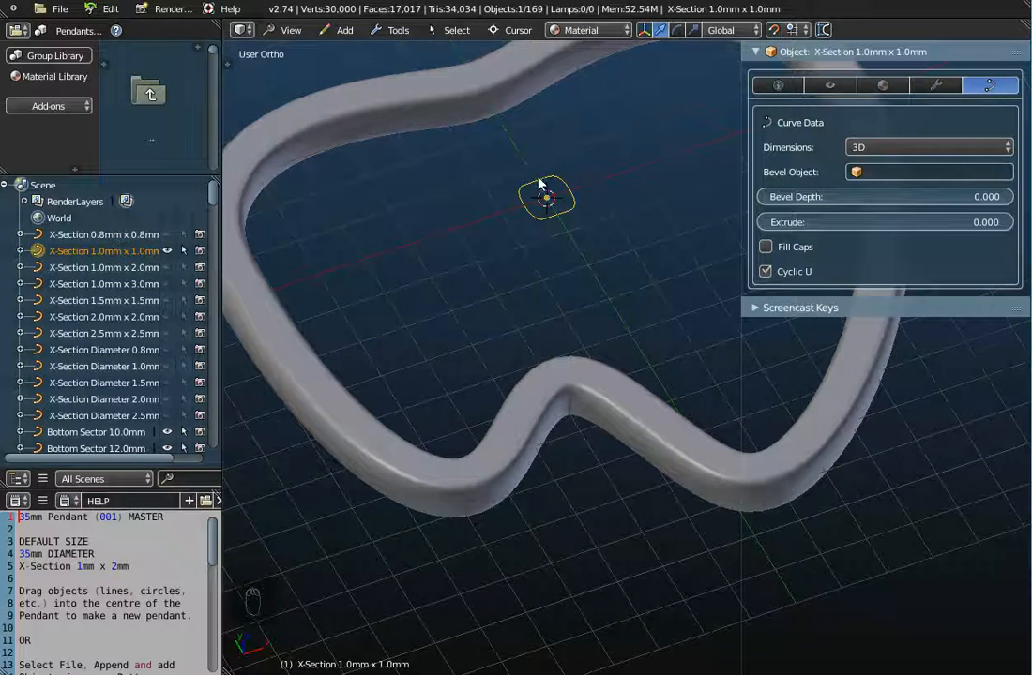
# Redo the cross-section curve's undone subdivisions and inspect the pendant outline's edges beside the cross-section.
pyautogui.scroll(3, 542, 176)
pyautogui.scroll(-2, 544, 200)
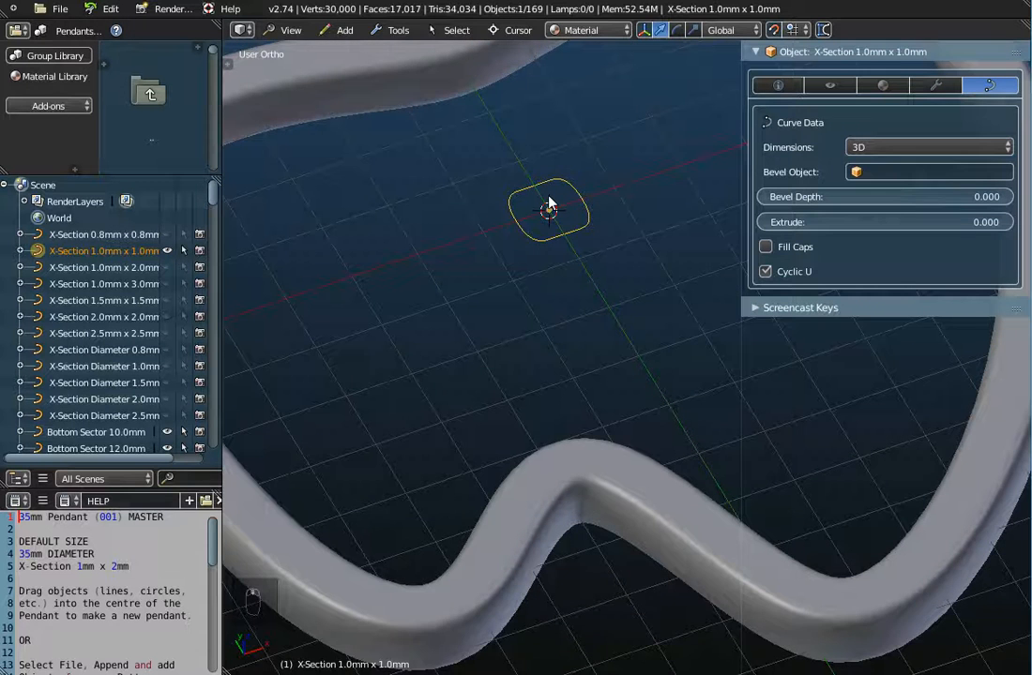
pyautogui.scroll(-1, 549, 204)
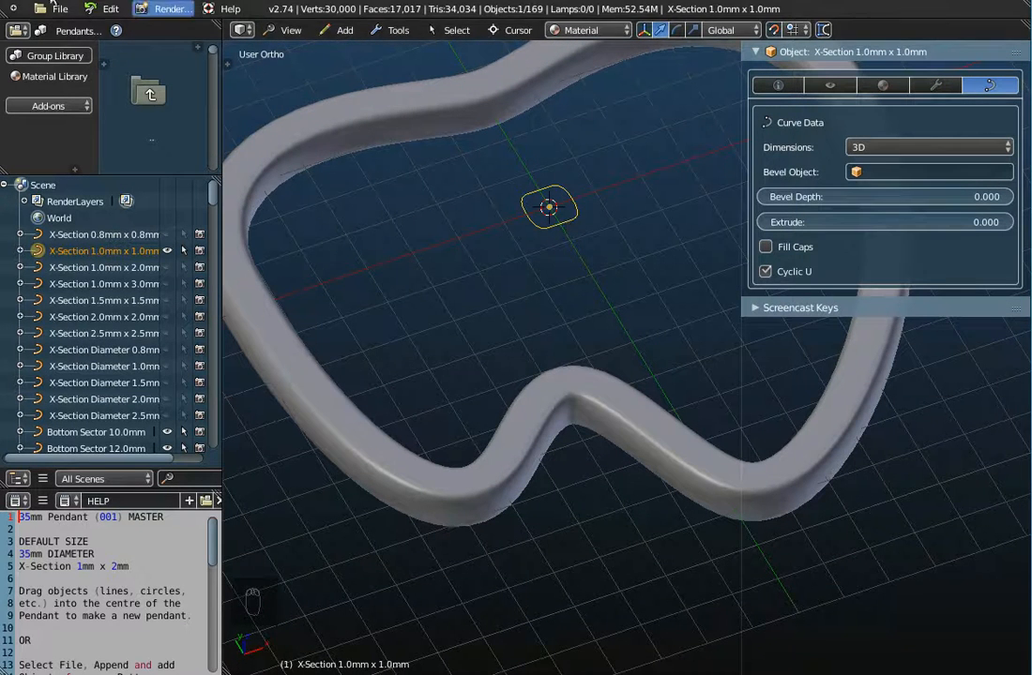
pyautogui.click(111, 8)
pyautogui.click(111, 45)
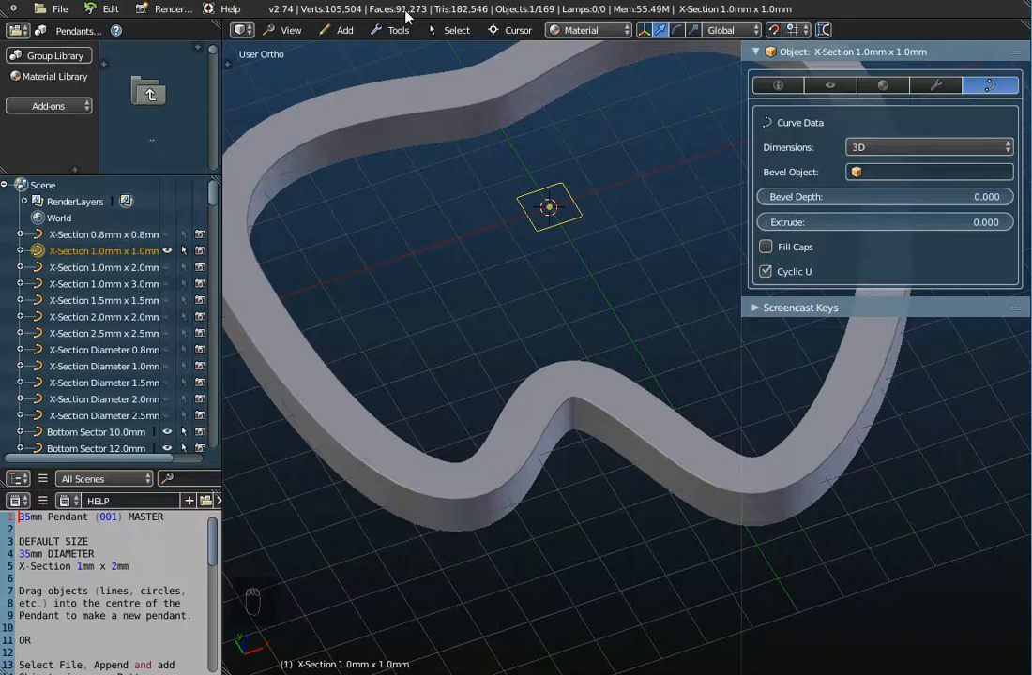
pyautogui.scroll(-8, 516, 366)
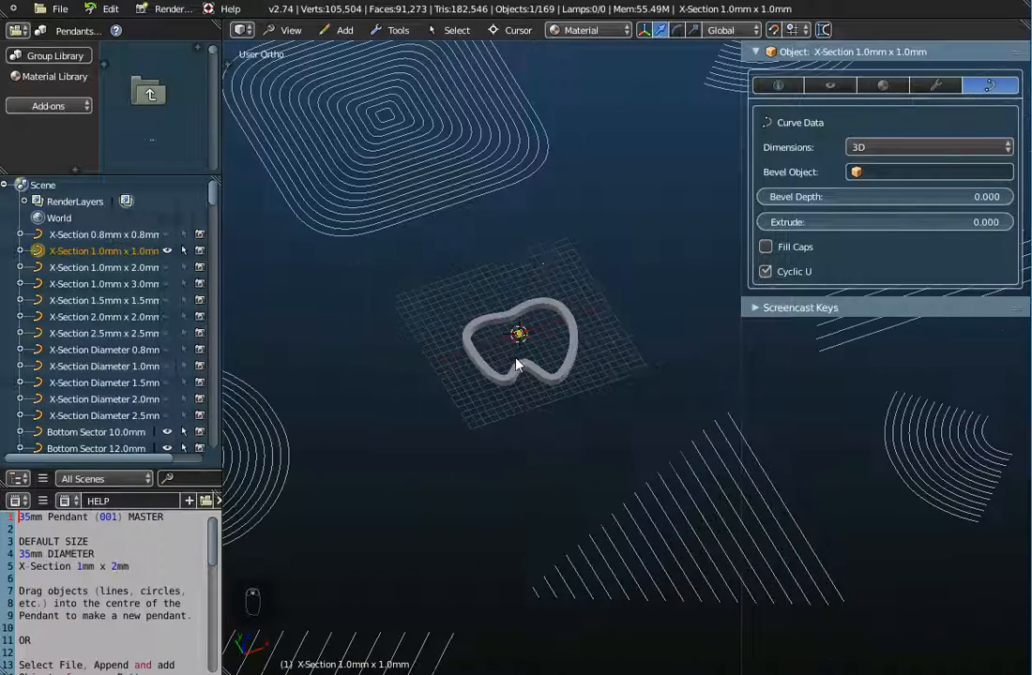
pyautogui.moveTo(515, 366); pyautogui.dragTo(489, 408, button='middle')
pyautogui.scroll(8, 521, 338)
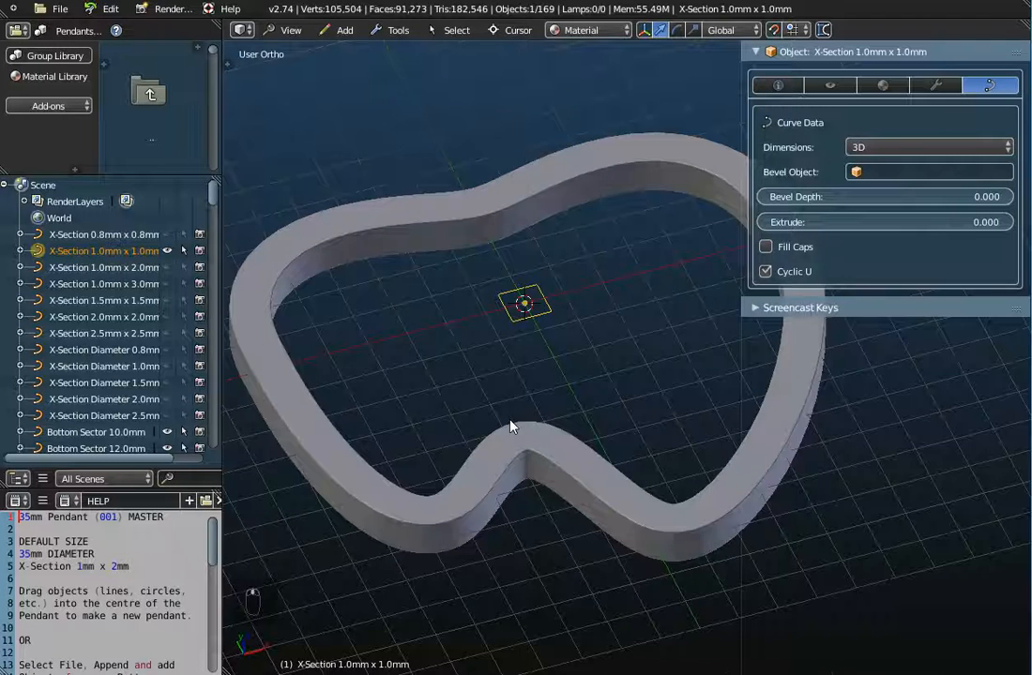
pyautogui.scroll(4, 511, 426)
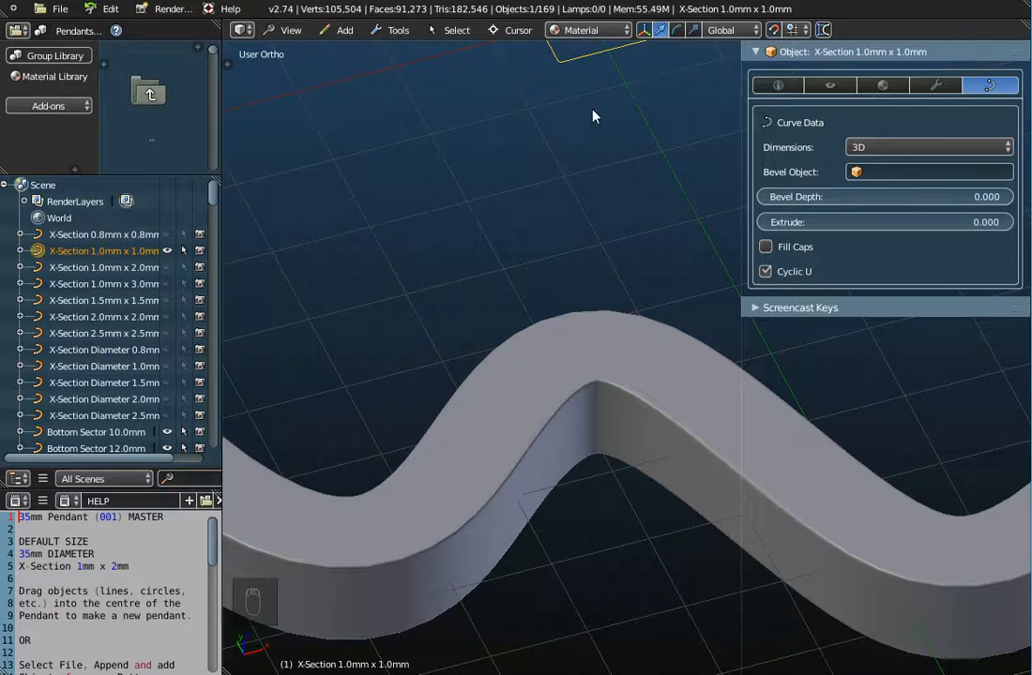
pyautogui.keyDown('shift'); pyautogui.moveTo(592, 117); pyautogui.dragTo(564, 253, button='middle'); pyautogui.keyUp('shift')
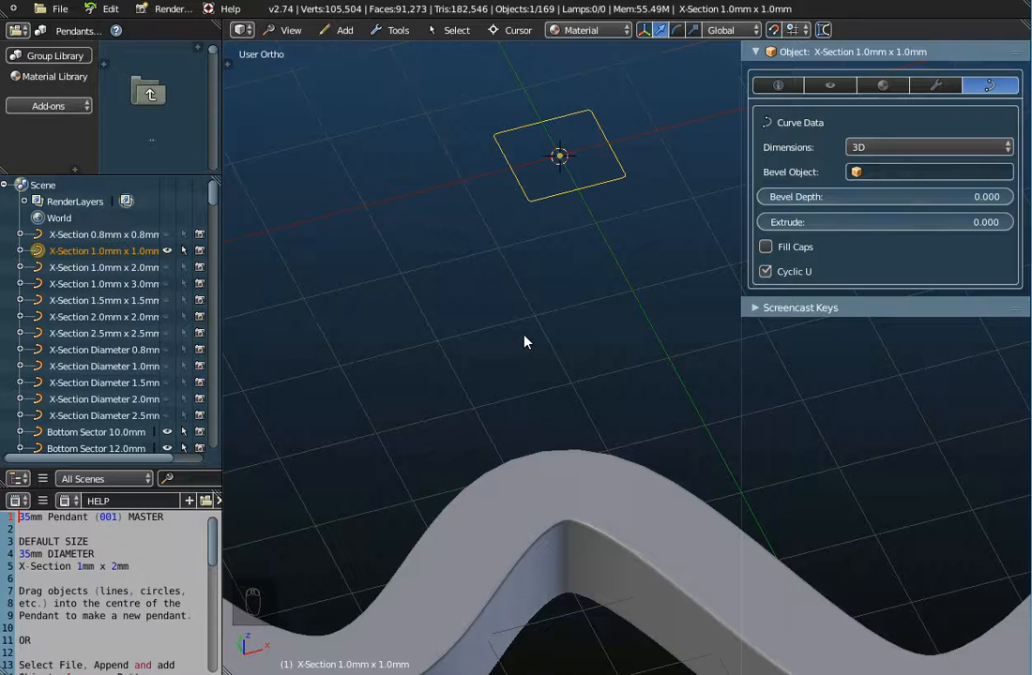
# Undo the redone cross-section subdivisions and view the whole pendant outline again.
pyautogui.click(110, 8)
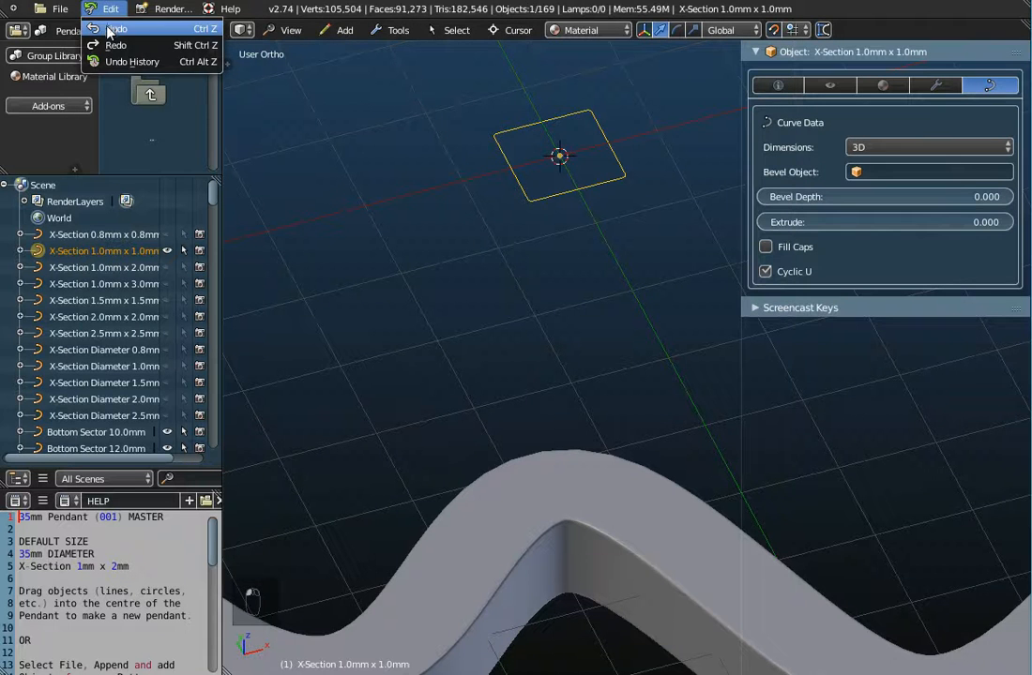
pyautogui.click(109, 28)
pyautogui.scroll(-3, 509, 385)
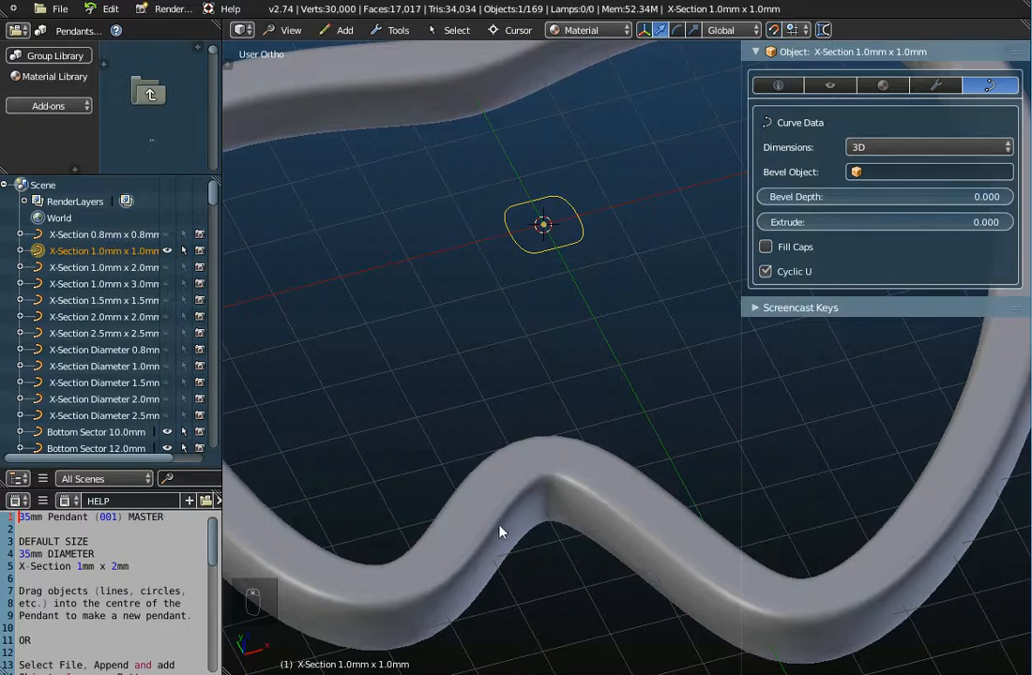
pyautogui.scroll(-5, 507, 520)
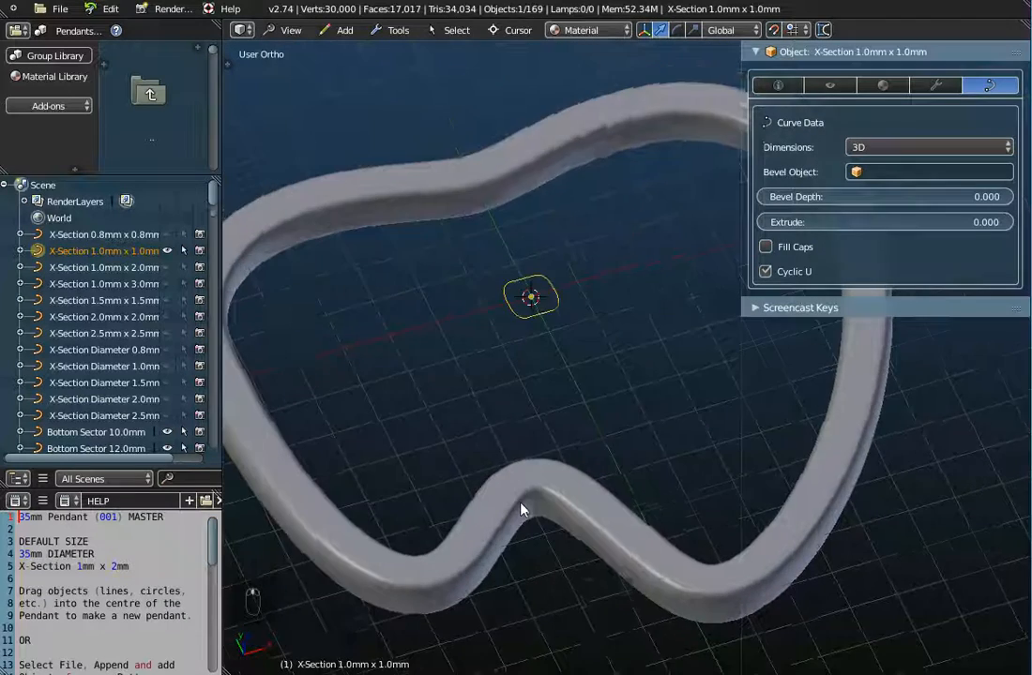
pyautogui.keyDown('shift'); pyautogui.moveTo(537, 500); pyautogui.dragTo(500, 435, button='middle'); pyautogui.keyUp('shift')
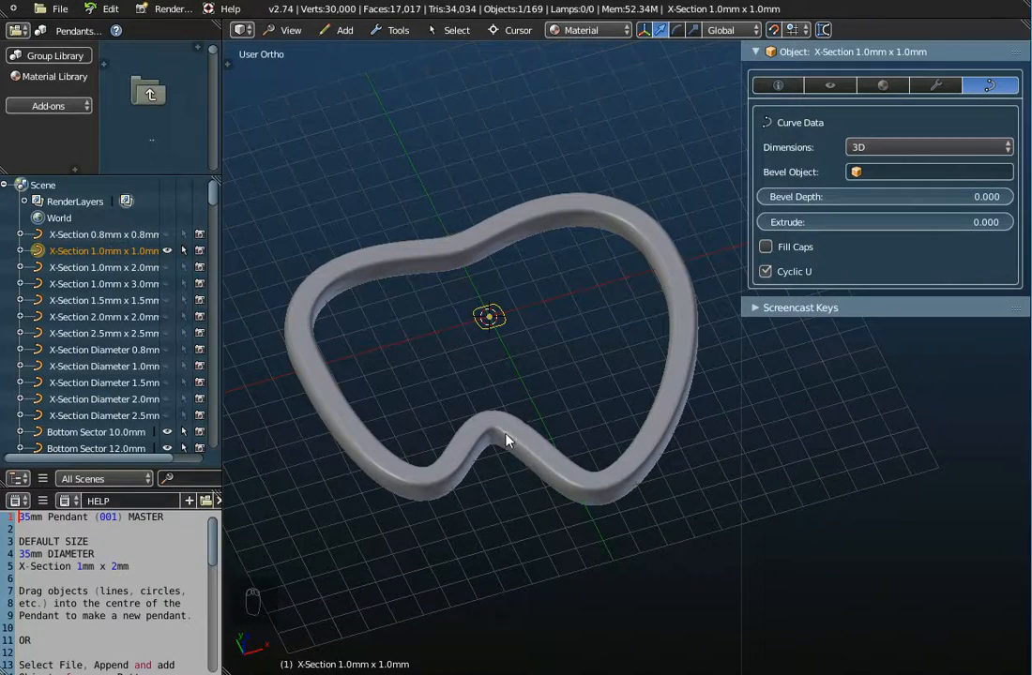
# Select the pendant outline curve, turn off Cyclic U, and inspect its two open ends.
pyautogui.rightClick(503, 437)
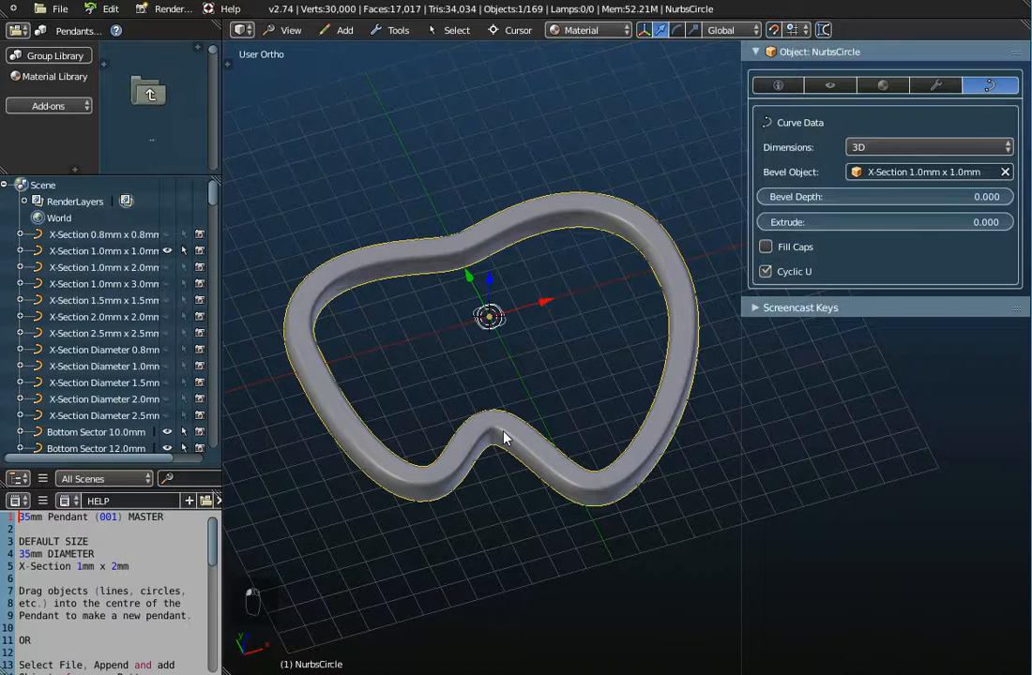
pyautogui.click(768, 274)
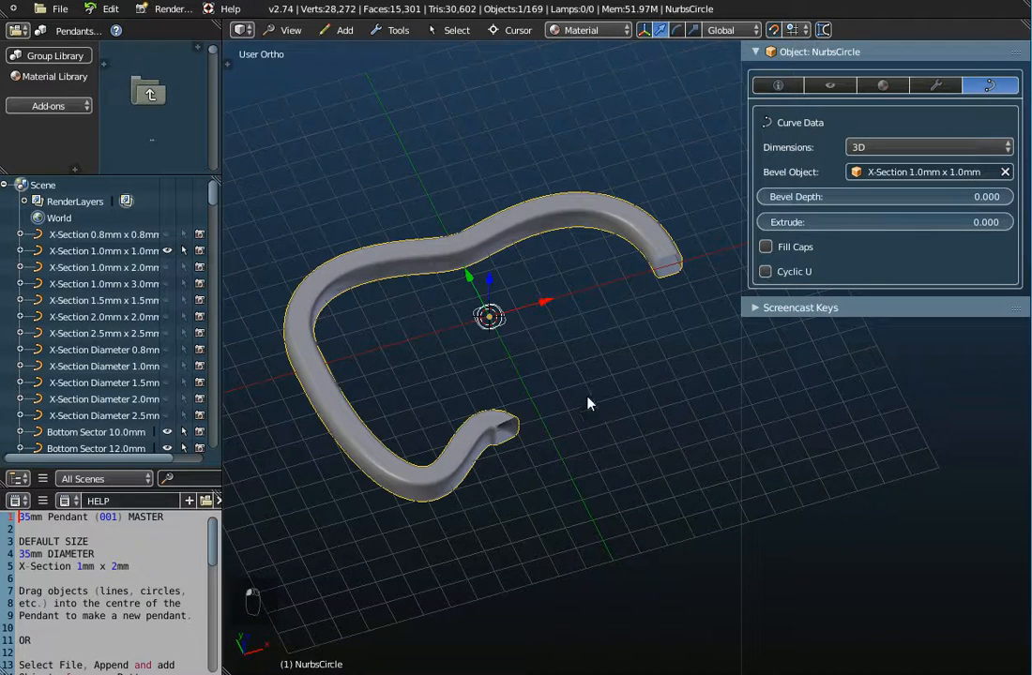
pyautogui.moveTo(560, 425); pyautogui.dragTo(541, 409, button='middle')
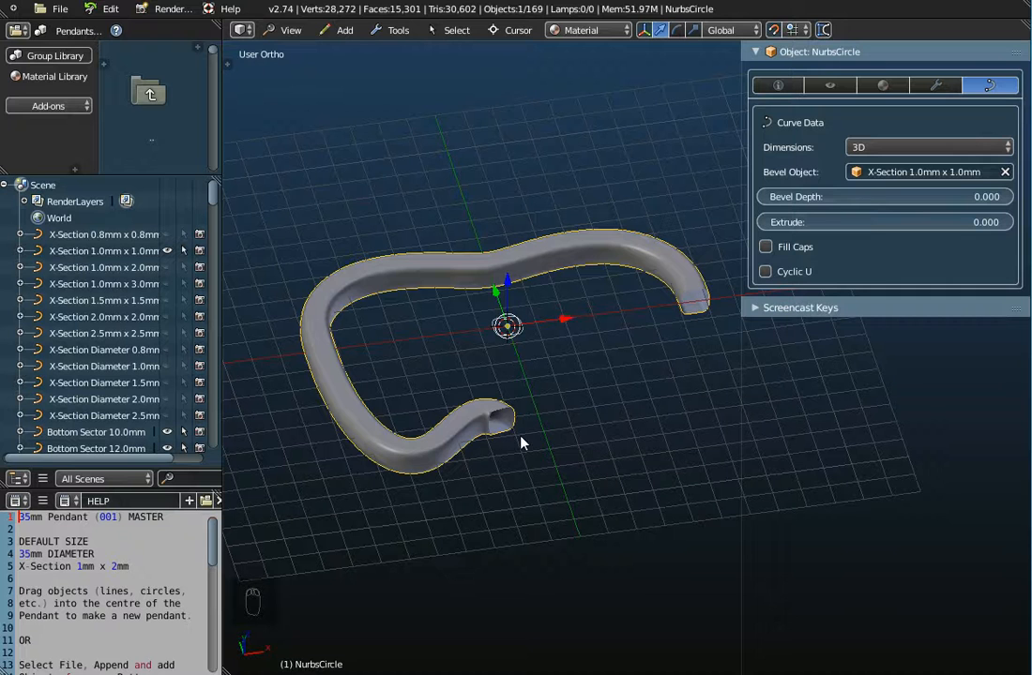
pyautogui.moveTo(682, 343); pyautogui.dragTo(677, 293, button='middle')
pyautogui.scroll(3, 677, 360)
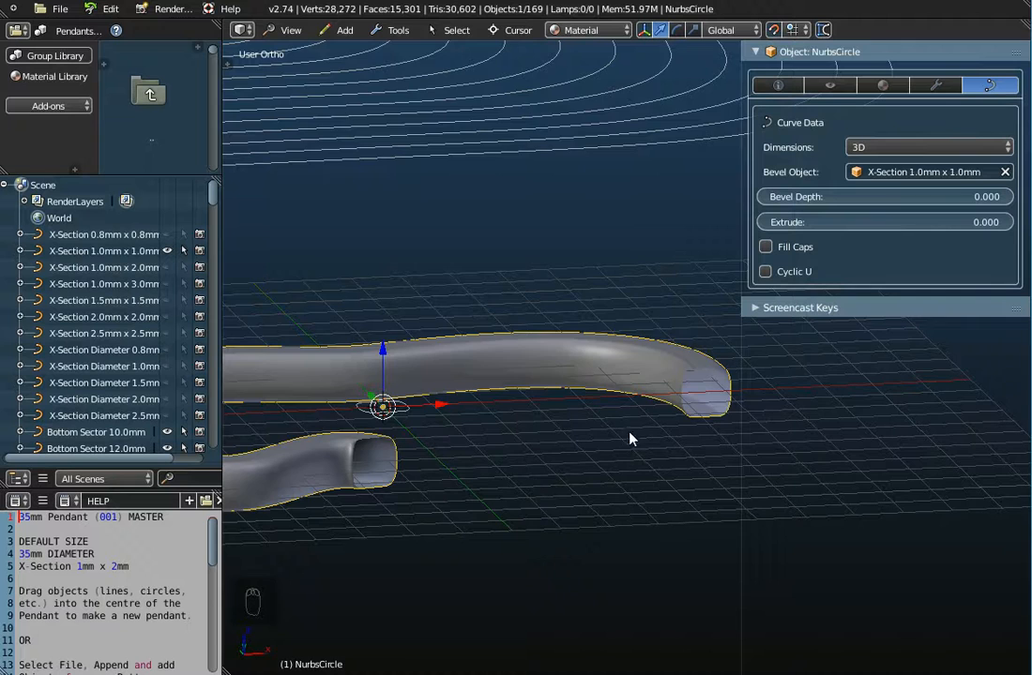
pyautogui.moveTo(629, 433); pyautogui.dragTo(626, 481, button='middle')
pyautogui.scroll(-3, 626, 481)
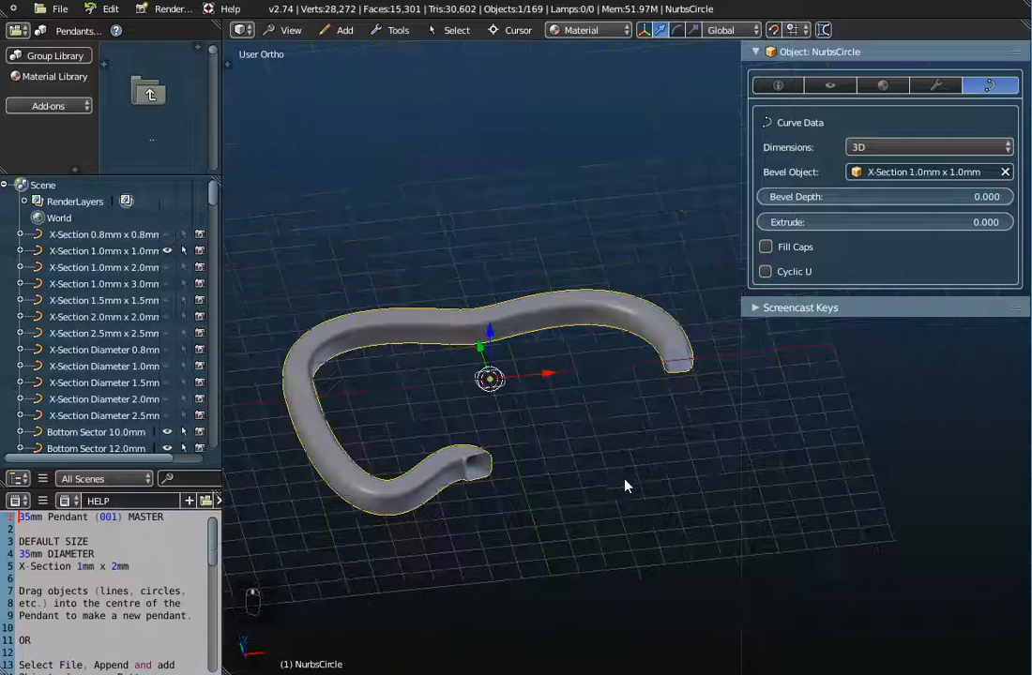
# Turn Cyclic U on and off again for the pendant outline and examine the inside of its open end up close.
pyautogui.click(765, 272)
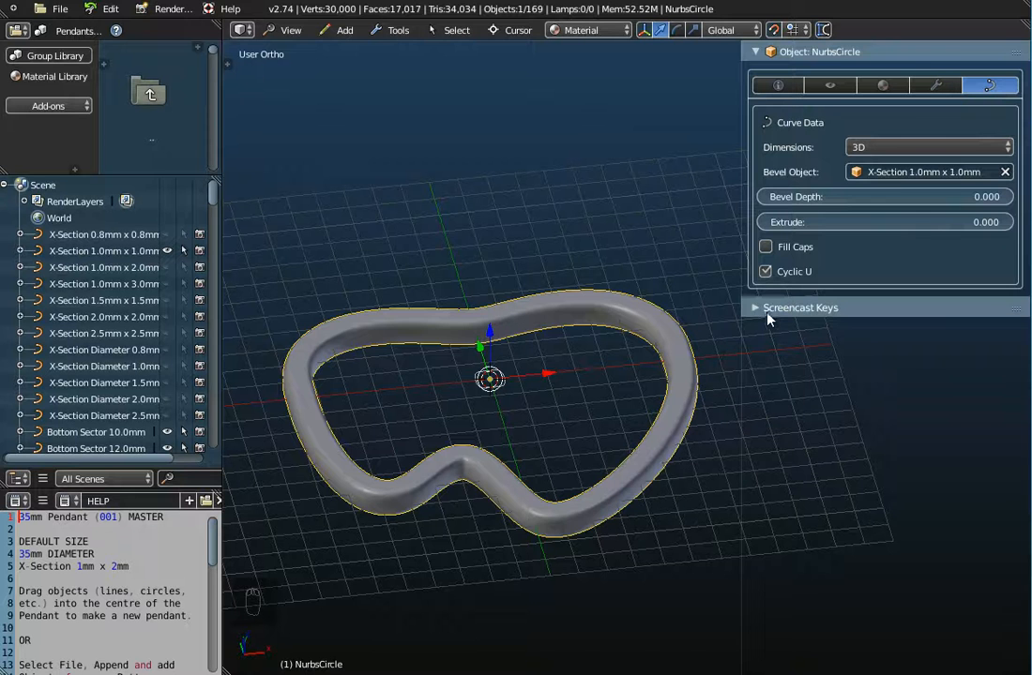
pyautogui.click(765, 271)
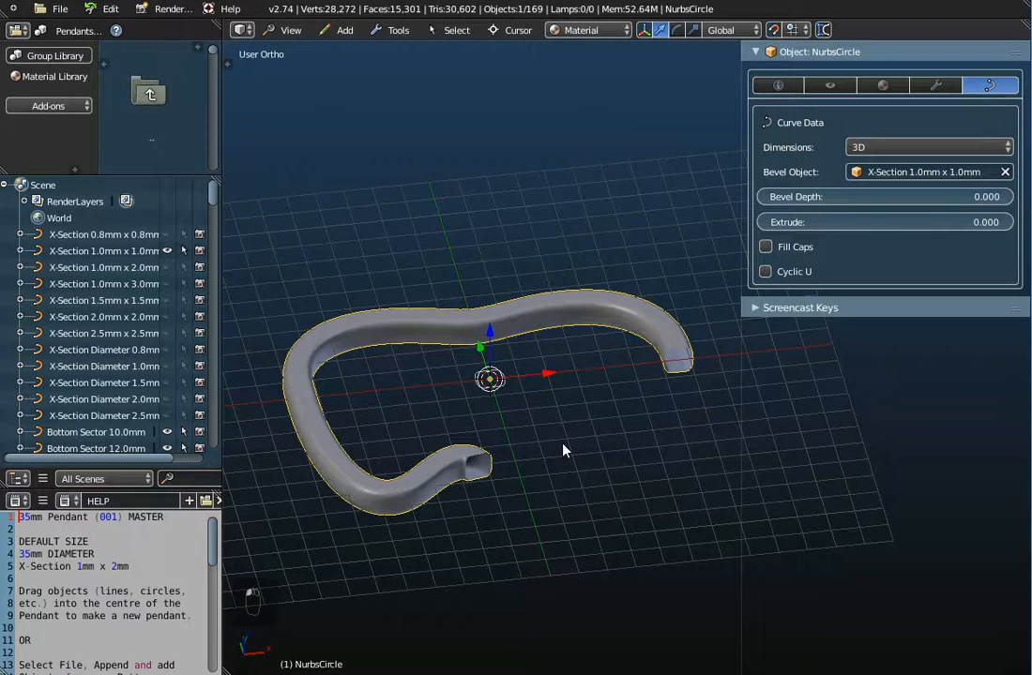
pyautogui.scroll(4, 480, 488)
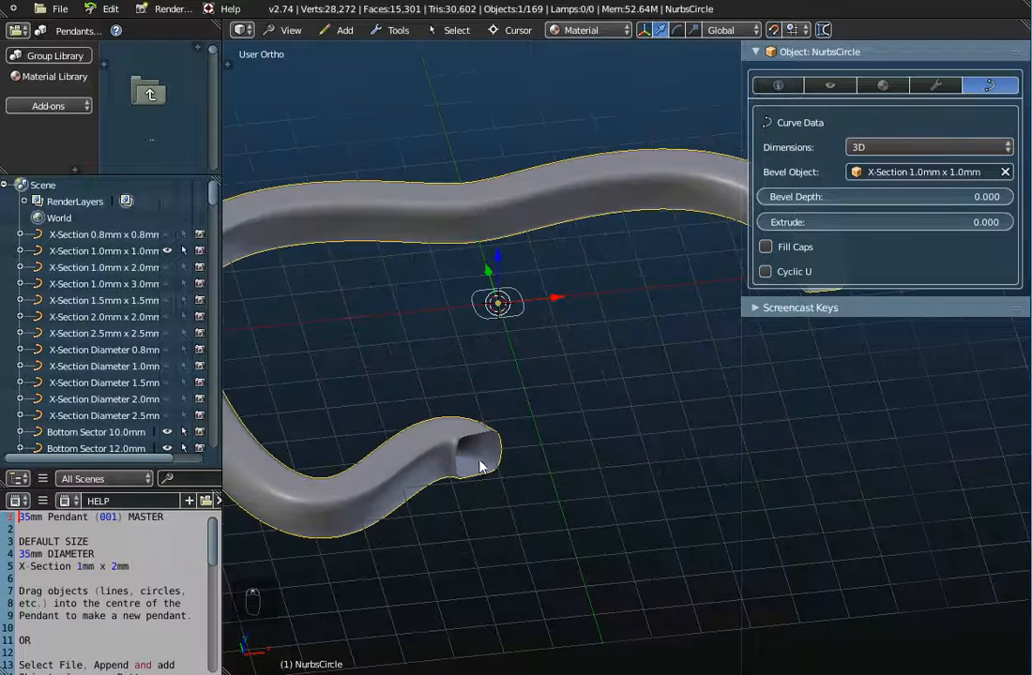
pyautogui.scroll(3, 479, 461)
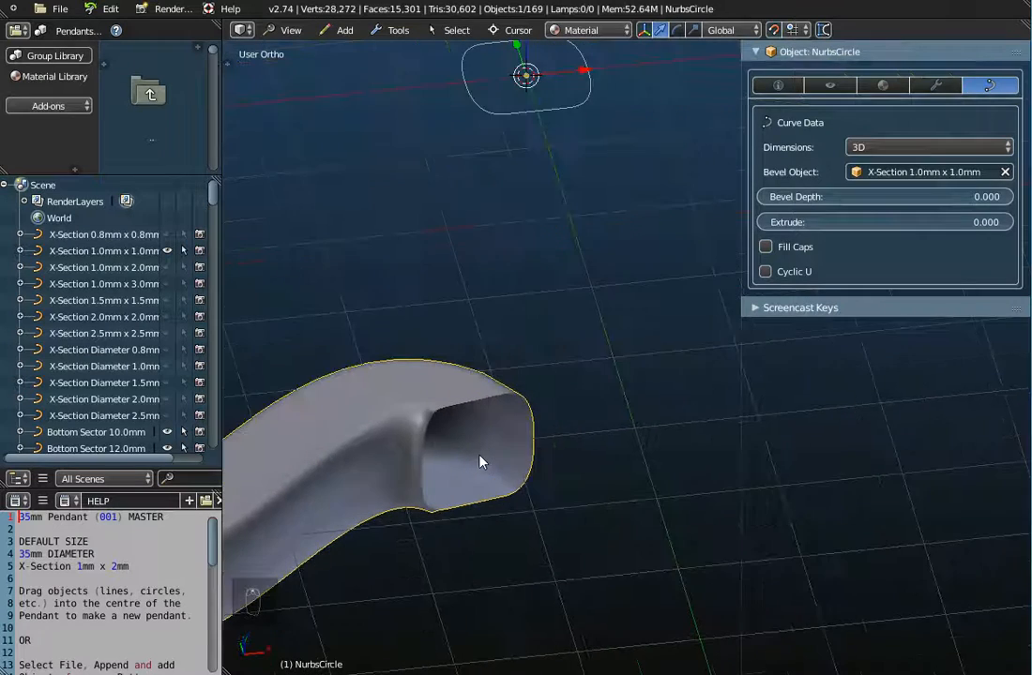
pyautogui.moveTo(479, 453); pyautogui.dragTo(453, 489, button='middle')
pyautogui.scroll(-3, 466, 497)
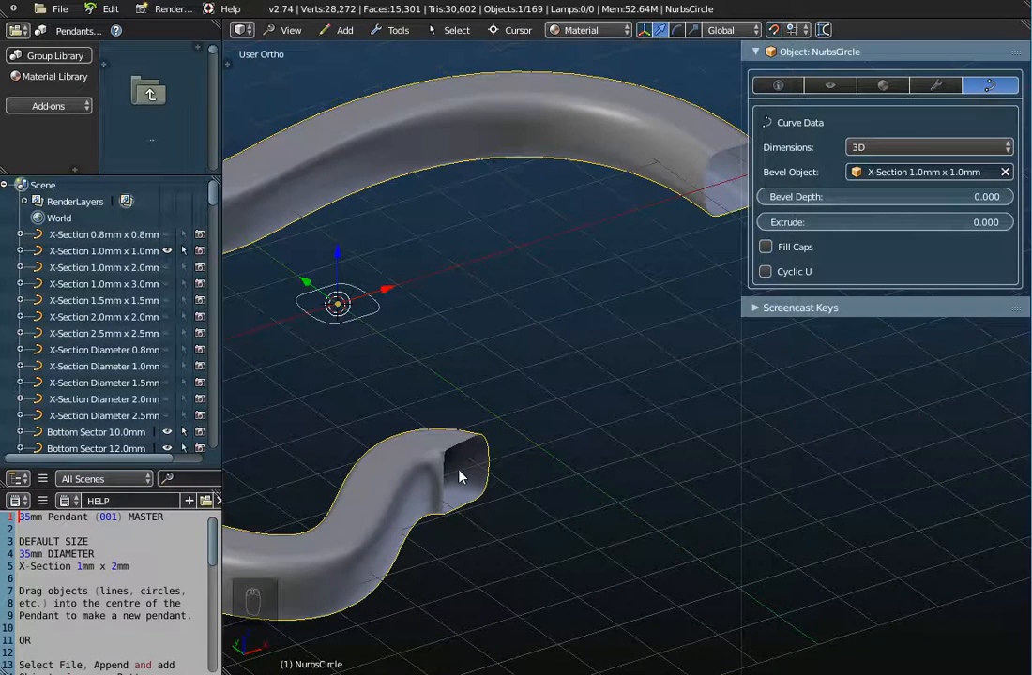
pyautogui.scroll(4, 460, 467)
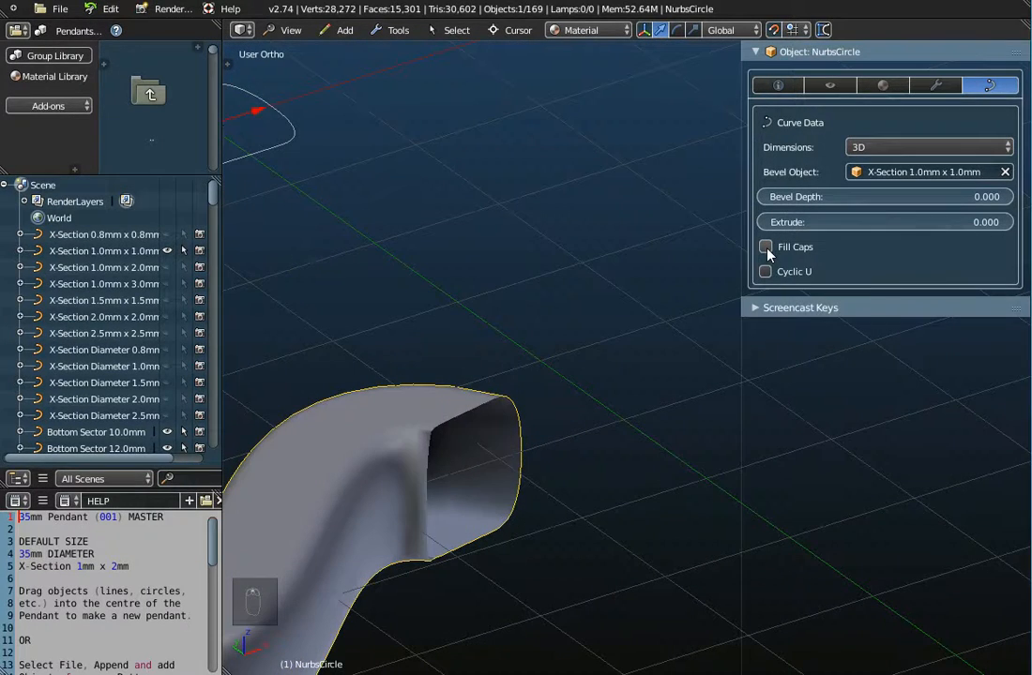
# Enable Fill Caps on the open pendant outline and inspect both ends.
pyautogui.click(765, 247)
pyautogui.scroll(-3, 487, 474)
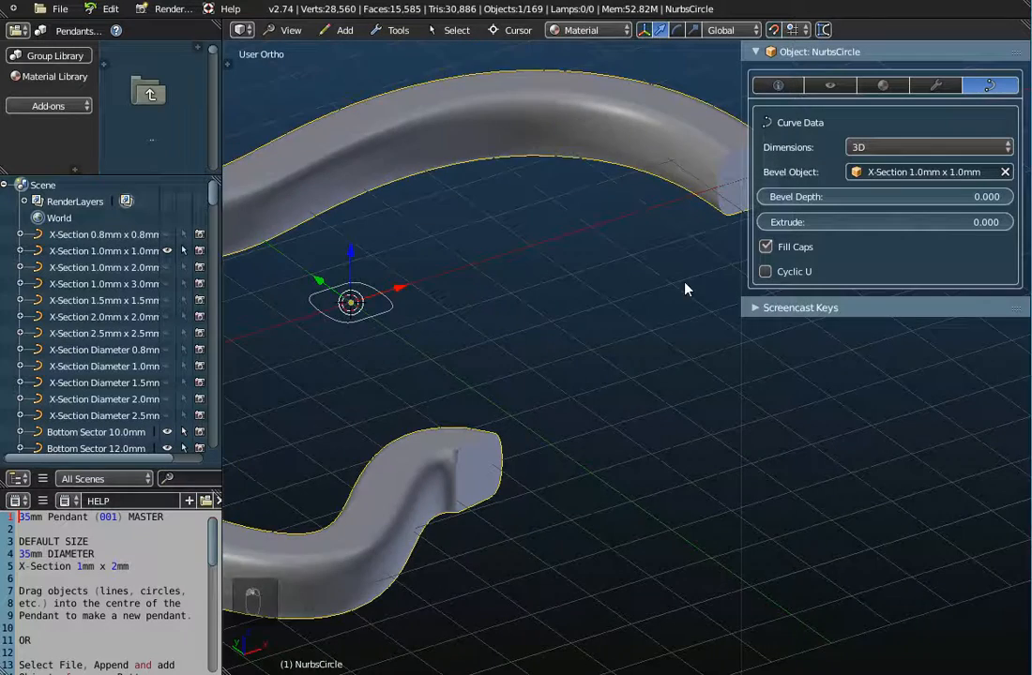
pyautogui.scroll(5, 617, 234)
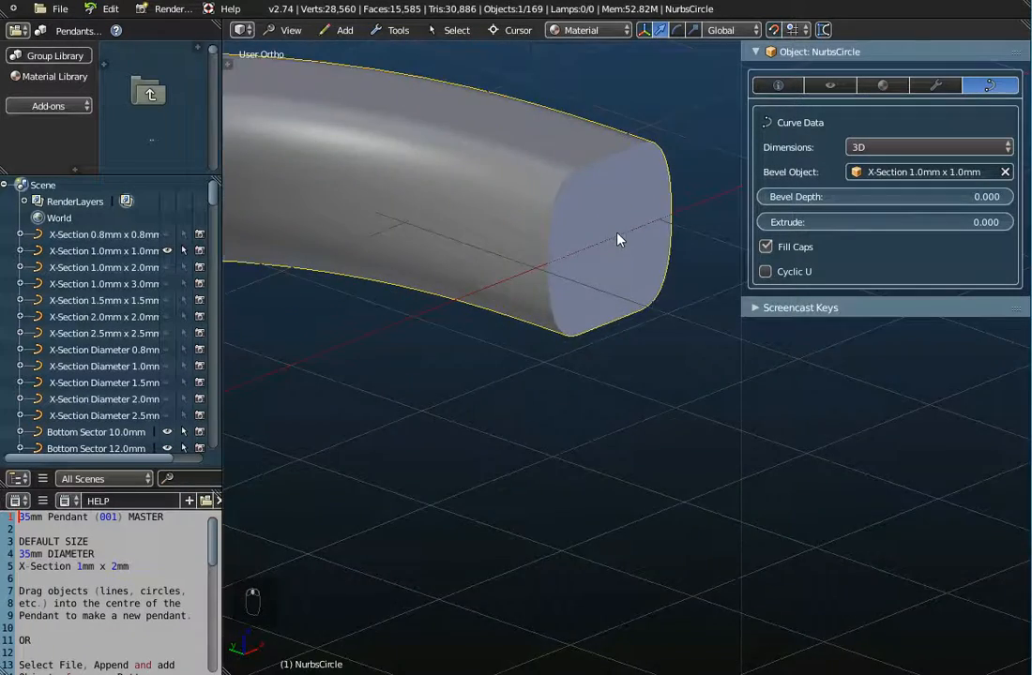
pyautogui.scroll(-6, 617, 236)
pyautogui.moveTo(621, 275); pyautogui.dragTo(682, 323, button='middle')
# Disable Fill Caps, re-enable Cyclic U on the pendant outline, and view the closed shape from several angles.
pyautogui.click(766, 247)
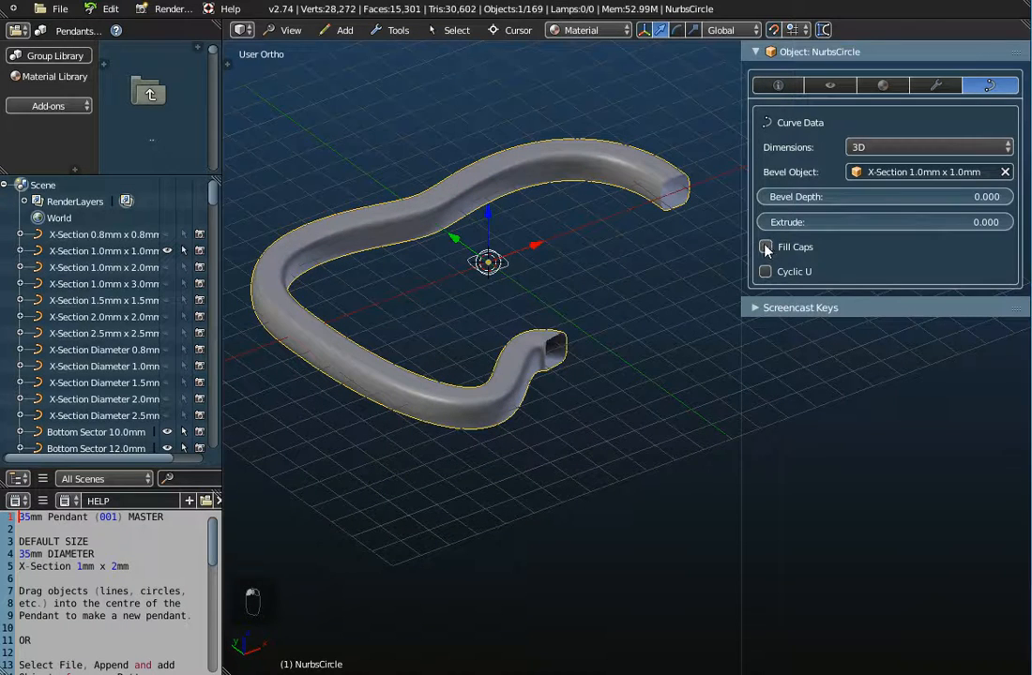
pyautogui.click(765, 271)
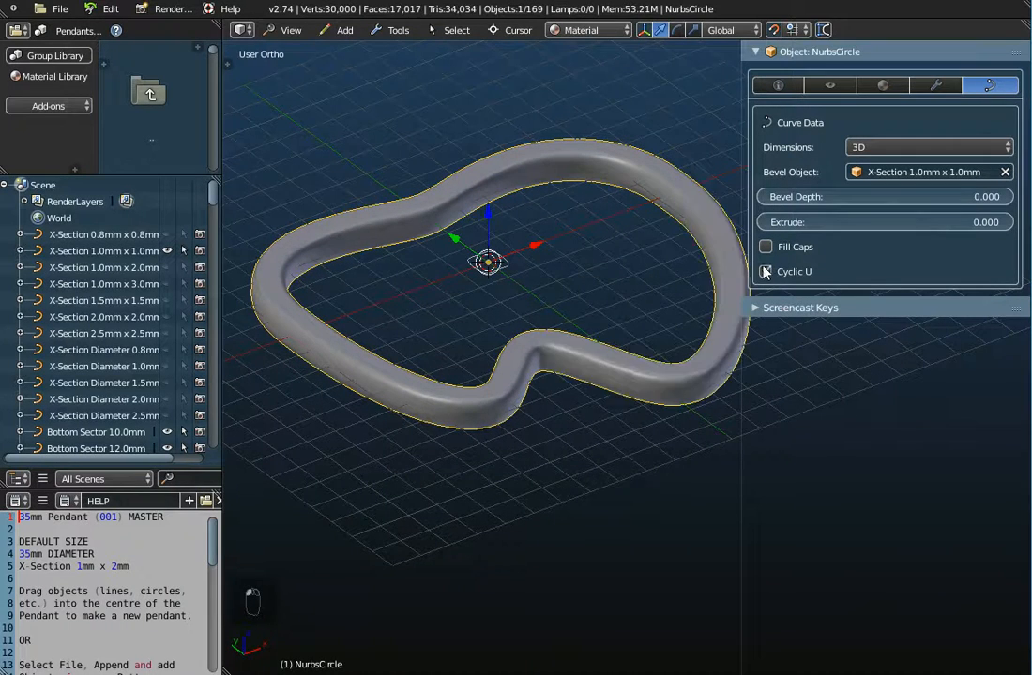
pyautogui.moveTo(614, 391); pyautogui.dragTo(666, 296, button='middle')
pyautogui.scroll(-3, 629, 461)
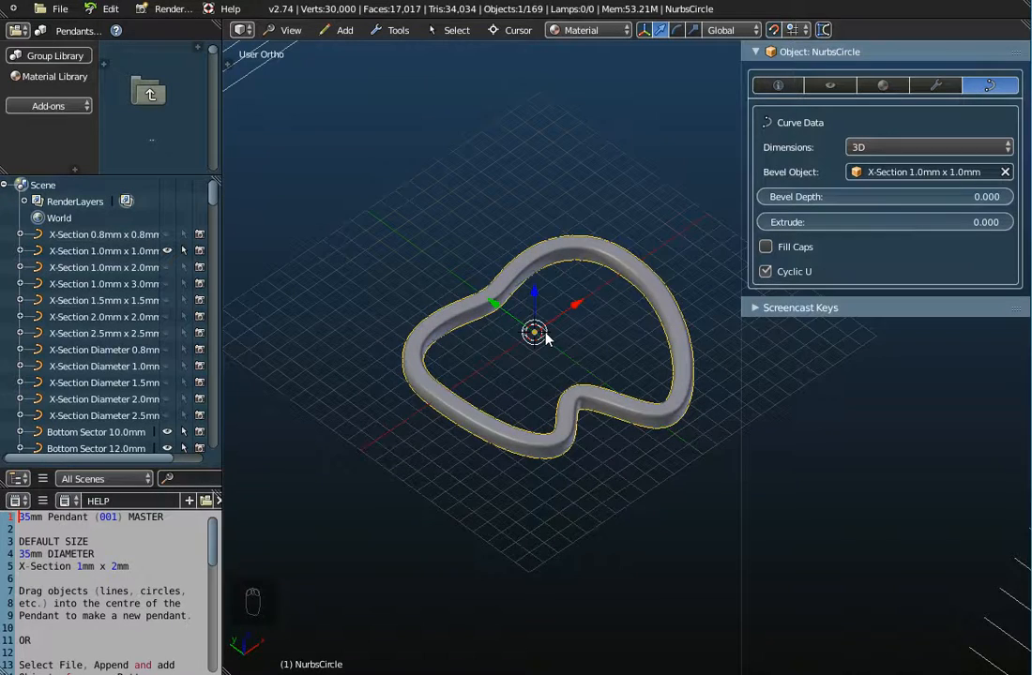
pyautogui.moveTo(581, 408); pyautogui.dragTo(547, 343, button='middle')
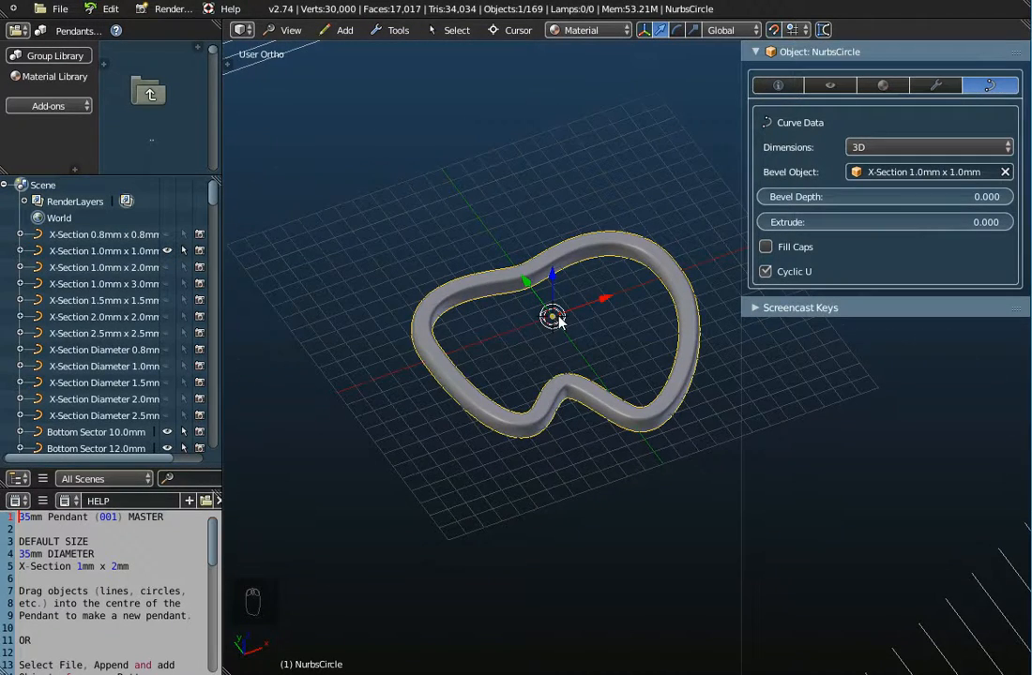
pyautogui.scroll(4, 552, 317)
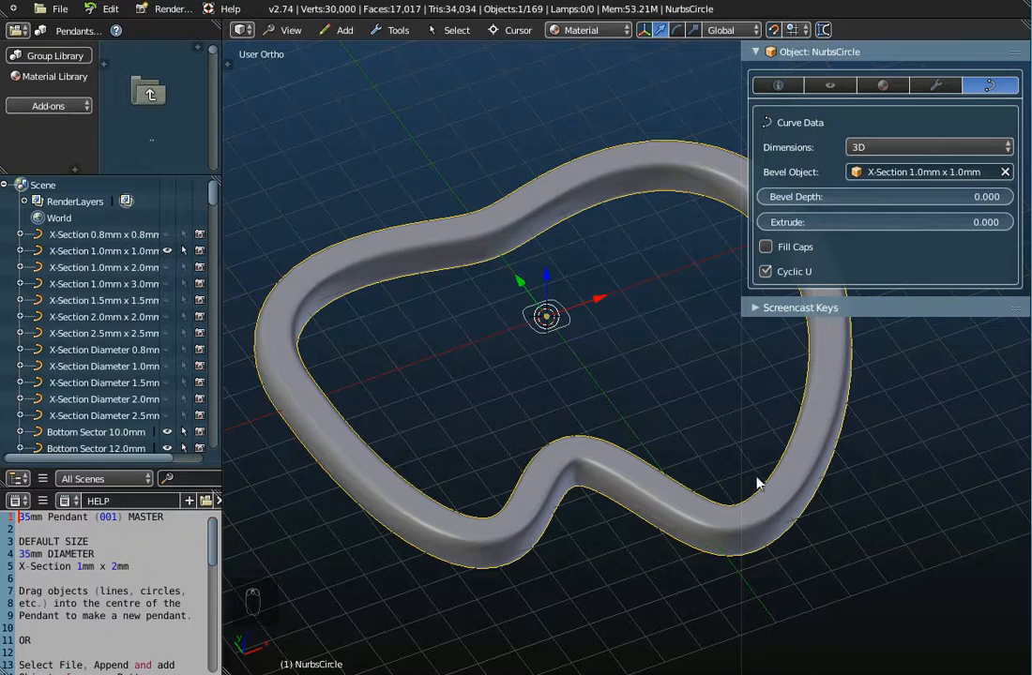
pyautogui.scroll(-2, 648, 491)
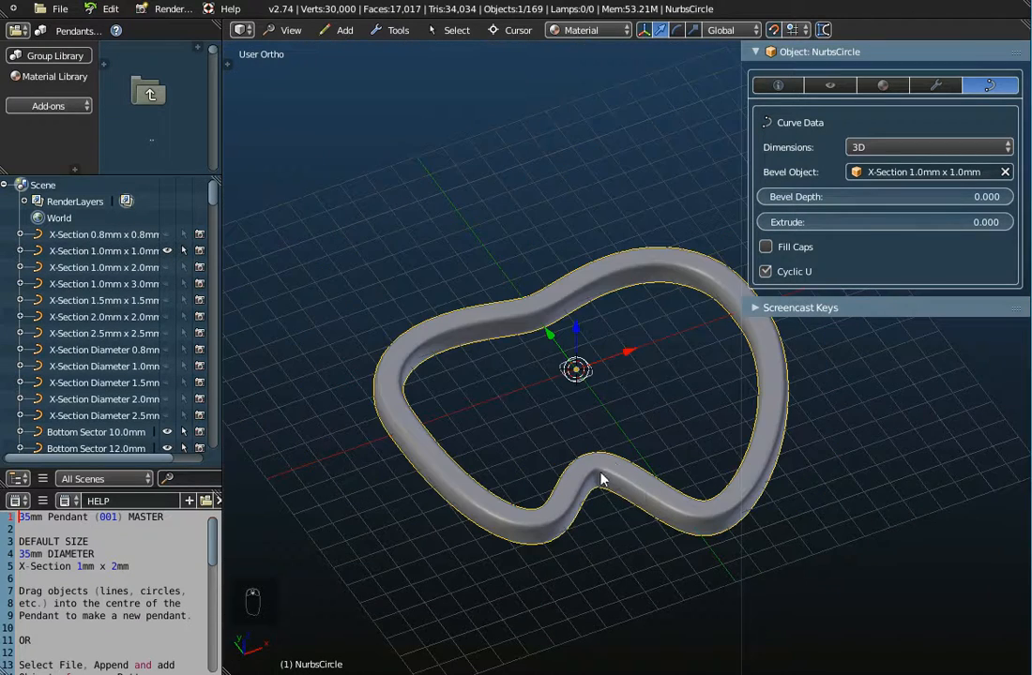
pyautogui.scroll(-3, 610, 478)
pyautogui.moveTo(610, 476); pyautogui.dragTo(684, 456, button='middle')
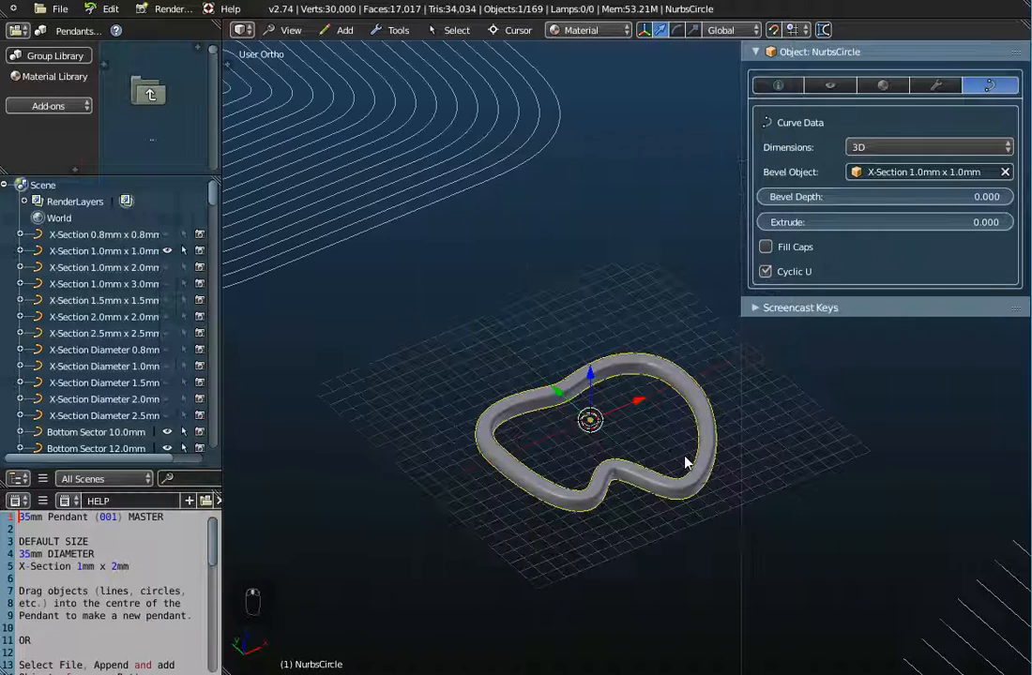
# Start a new file by reloading the start-up file.
pyautogui.click(55, 9)
pyautogui.click(58, 20)
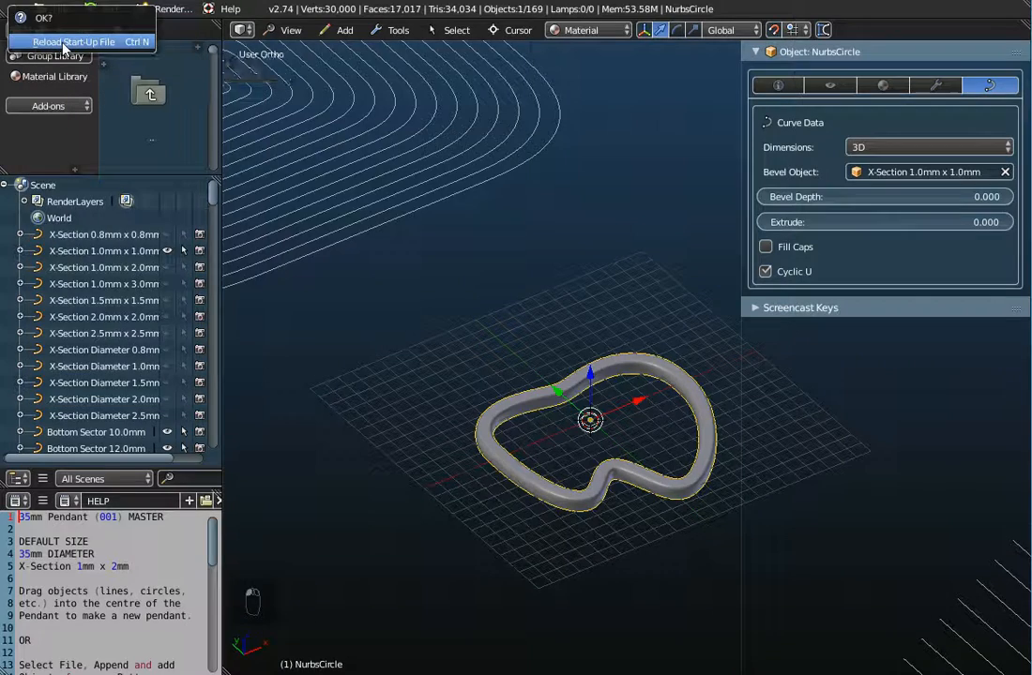
pyautogui.click(62, 40)
# Browse the bracelet models in the group library and return to the start of the list.
pyautogui.scroll(-4, 463, 252)
pyautogui.scroll(-5, 315, 230)
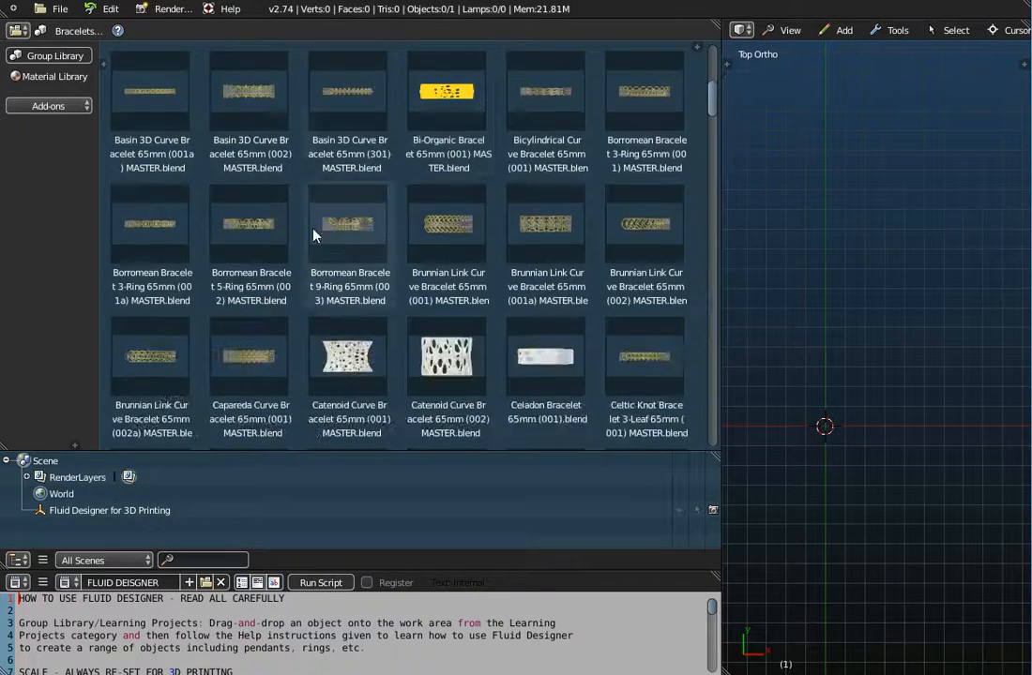
pyautogui.scroll(-8, 255, 212)
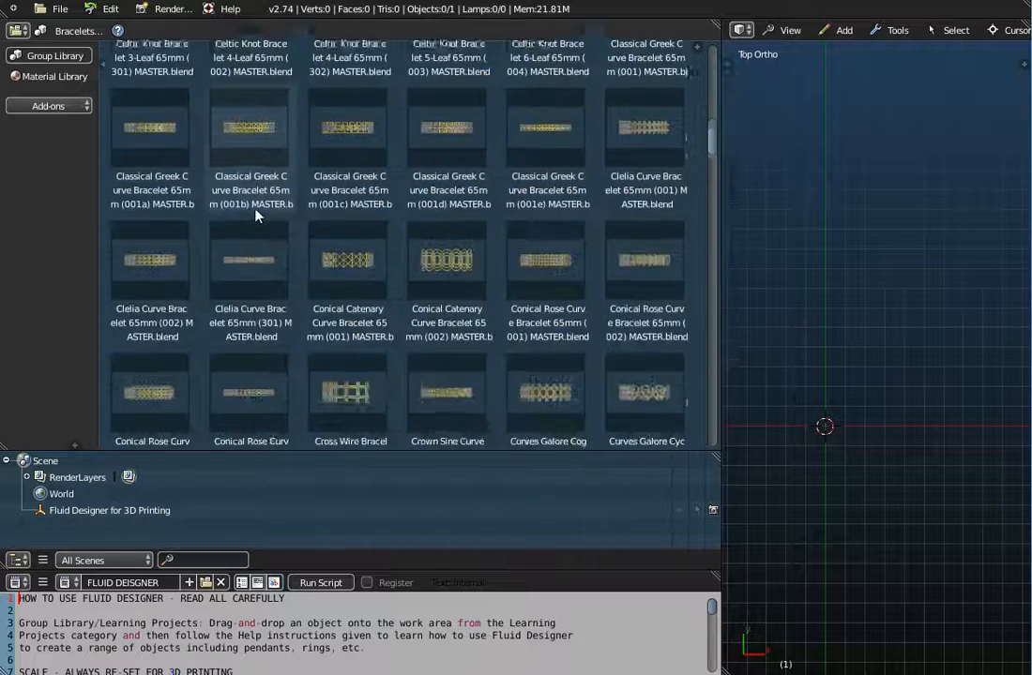
pyautogui.scroll(-2, 259, 217)
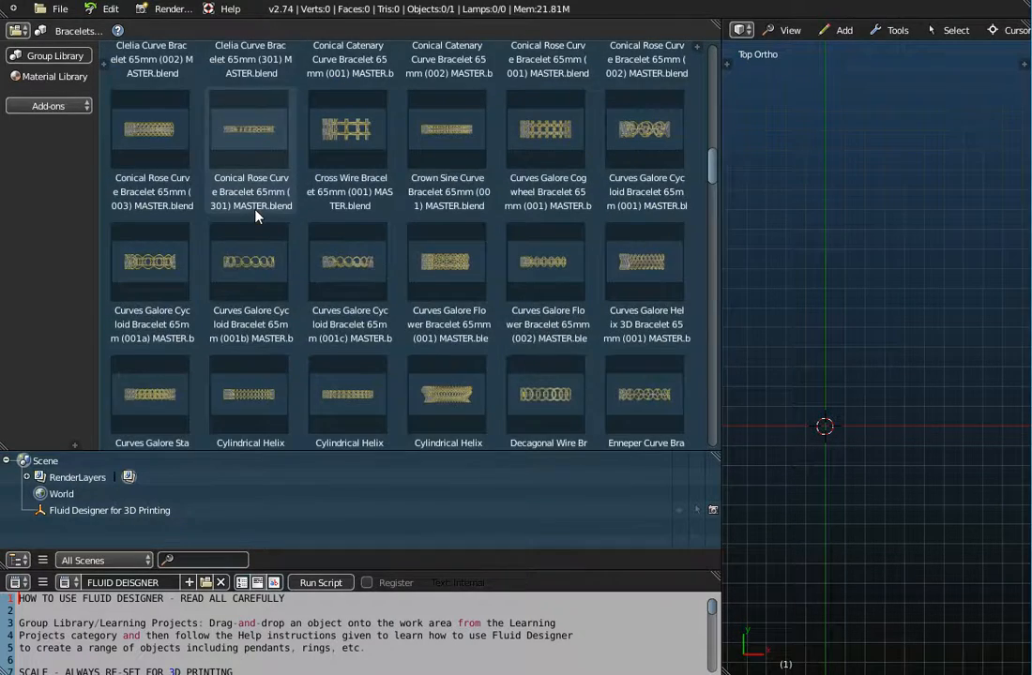
pyautogui.scroll(4, 258, 216)
pyautogui.scroll(8, 259, 216)
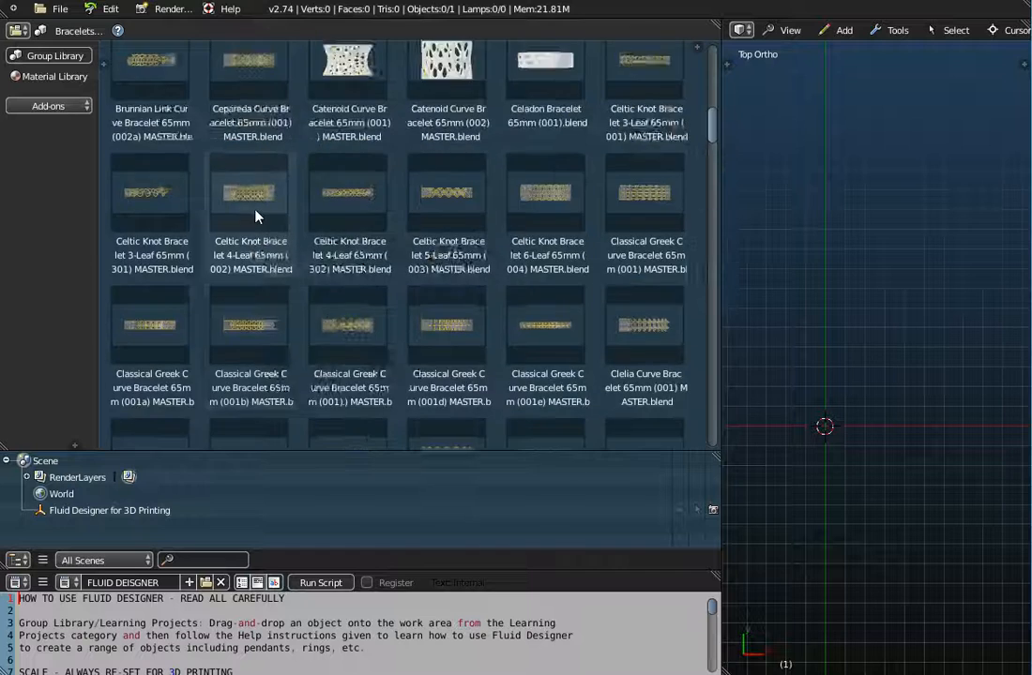
pyautogui.scroll(7, 255, 217)
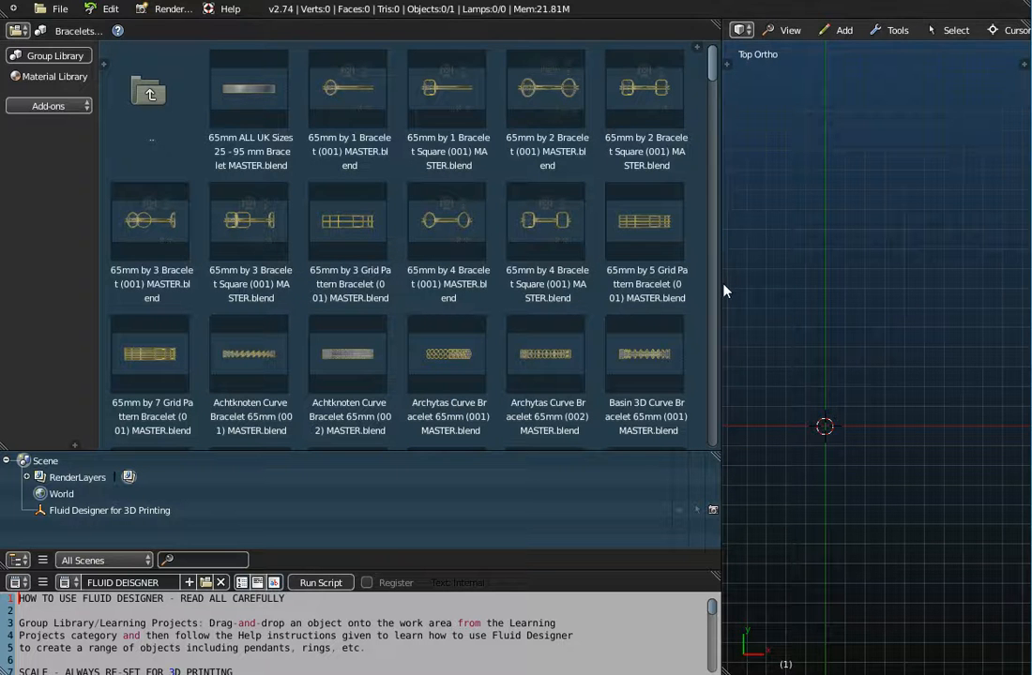
# Narrow the library area to enlarge the 3D view, and reveal the tool shelf with its operator settings.
pyautogui.moveTo(724, 286); pyautogui.dragTo(474, 286)
pyautogui.moveTo(267, 268); pyautogui.dragTo(264, 268)
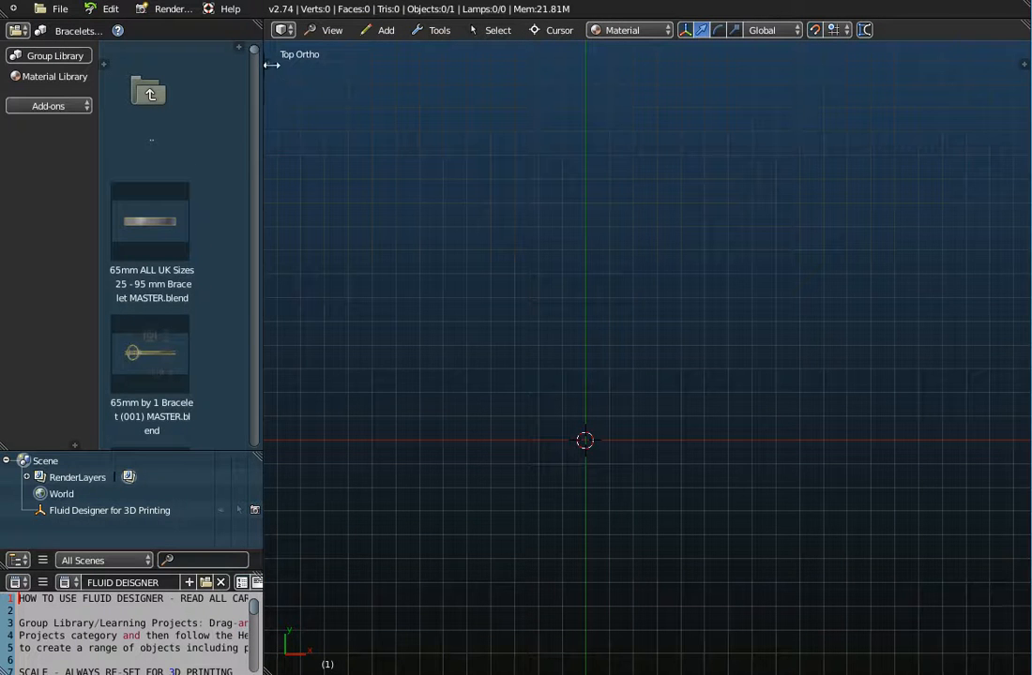
pyautogui.moveTo(271, 65); pyautogui.dragTo(376, 199)
pyautogui.moveTo(343, 500); pyautogui.dragTo(349, 330)
# Add a NURBS path curve and move it 4 units along the Y axis.
pyautogui.click(386, 30)
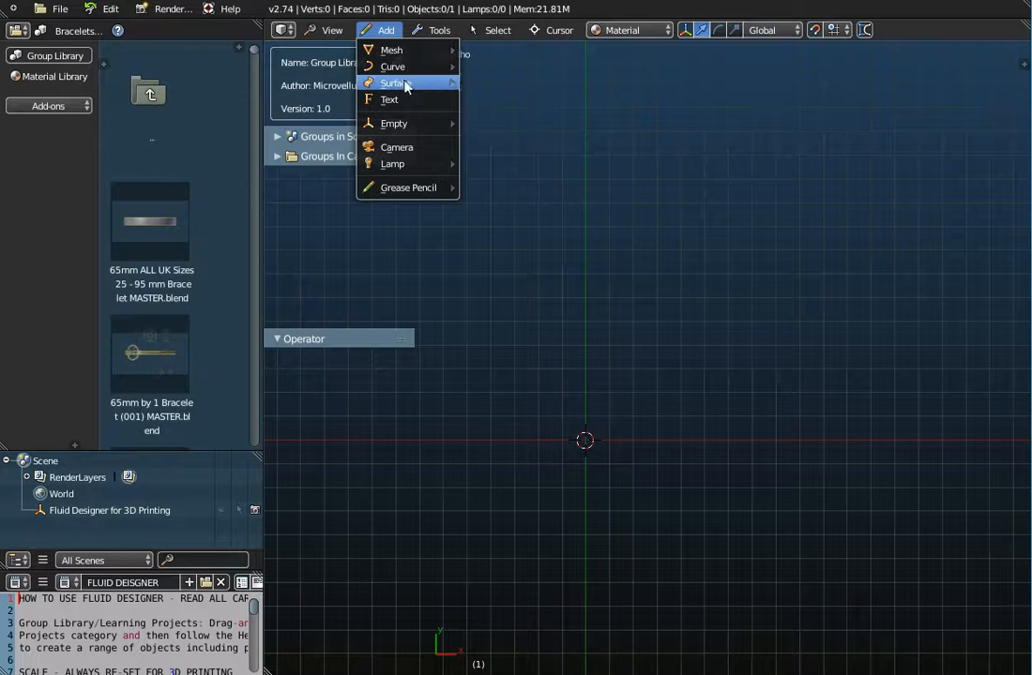
pyautogui.moveTo(405, 66)
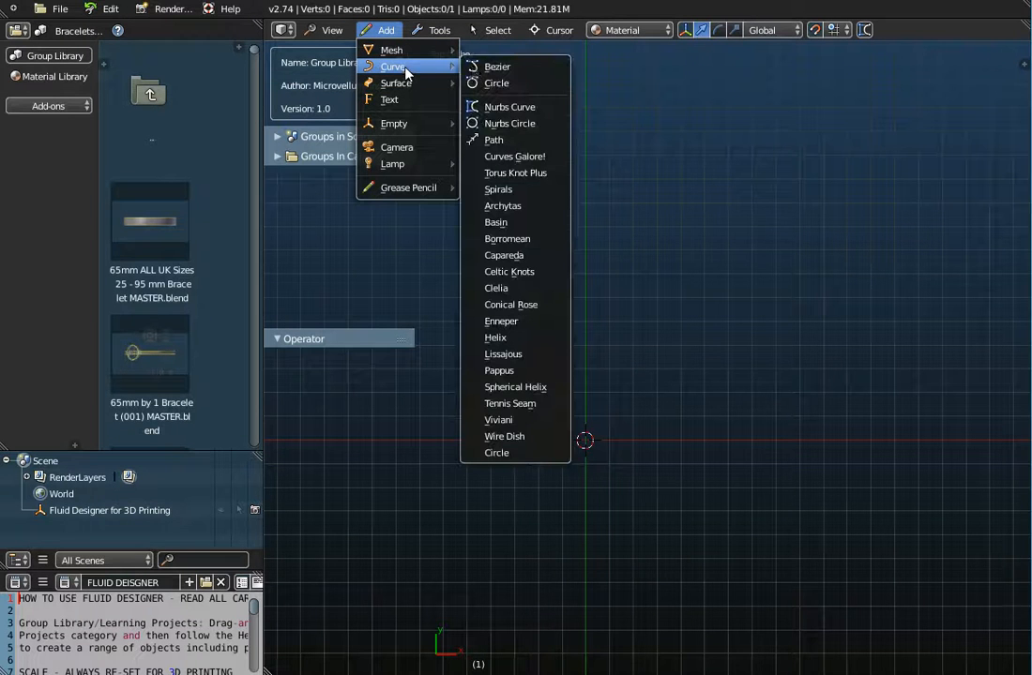
pyautogui.click(495, 139)
pyautogui.keyDown('ctrl'); pyautogui.moveTo(585, 384); pyautogui.dragTo(599, 299); pyautogui.keyUp('ctrl')
pyautogui.scroll(4, 585, 376)
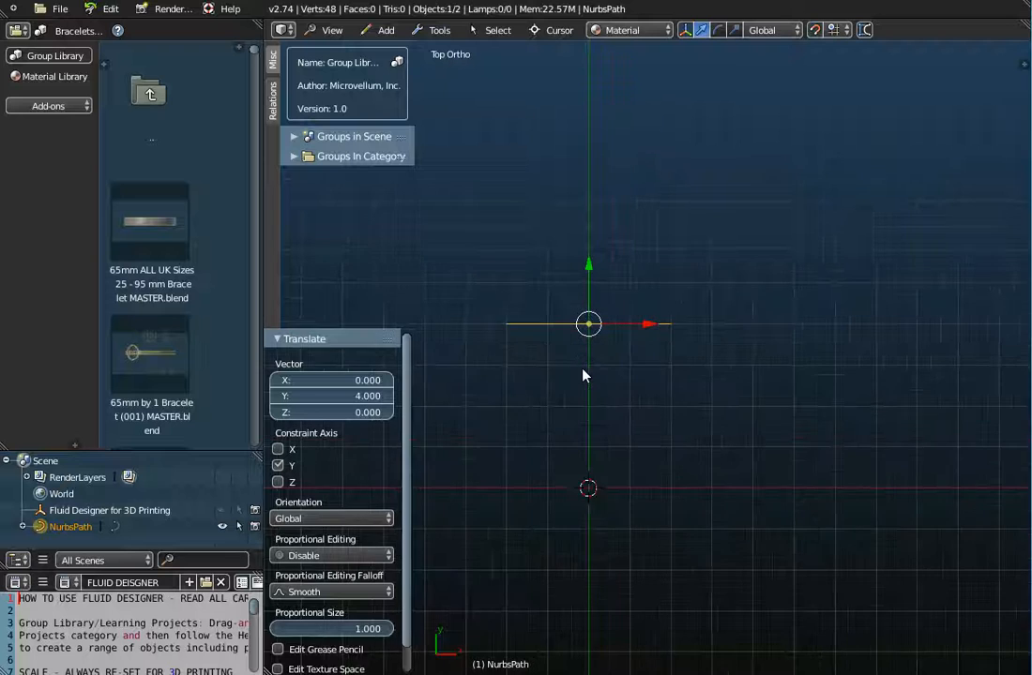
pyautogui.moveTo(582, 371); pyautogui.dragTo(585, 338, button='middle')
pyautogui.scroll(4, 583, 334)
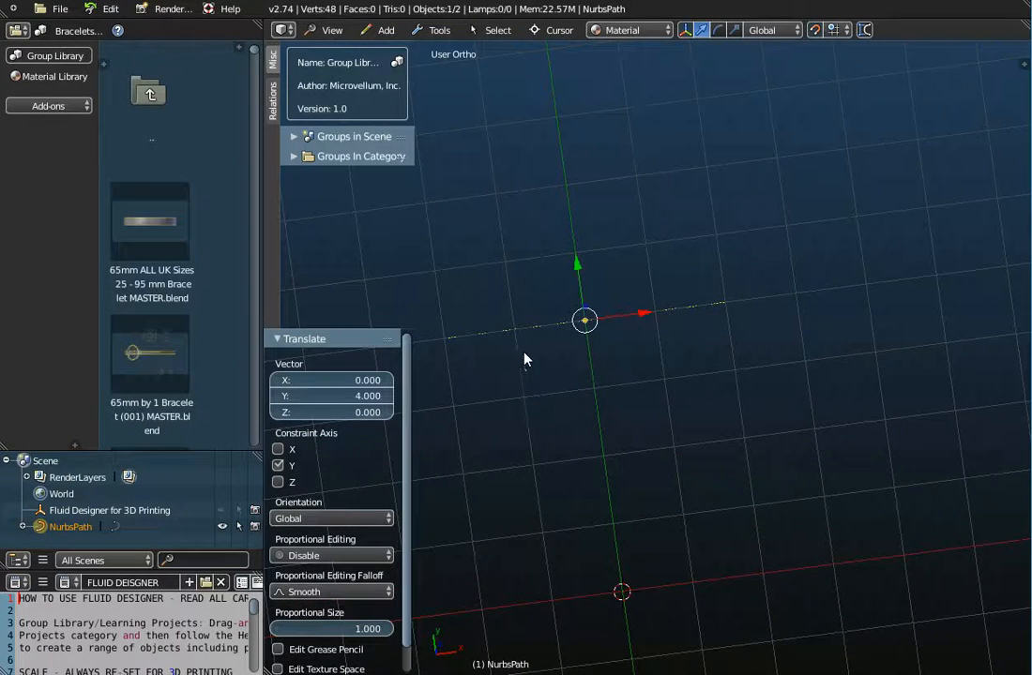
# Enter Edit Mode on the NURBS path and select its end and inner control points one at a time.
pyautogui.press('Tab')
pyautogui.keyDown('shift'); pyautogui.moveTo(502, 333); pyautogui.dragTo(544, 333, button='middle'); pyautogui.keyUp('shift')
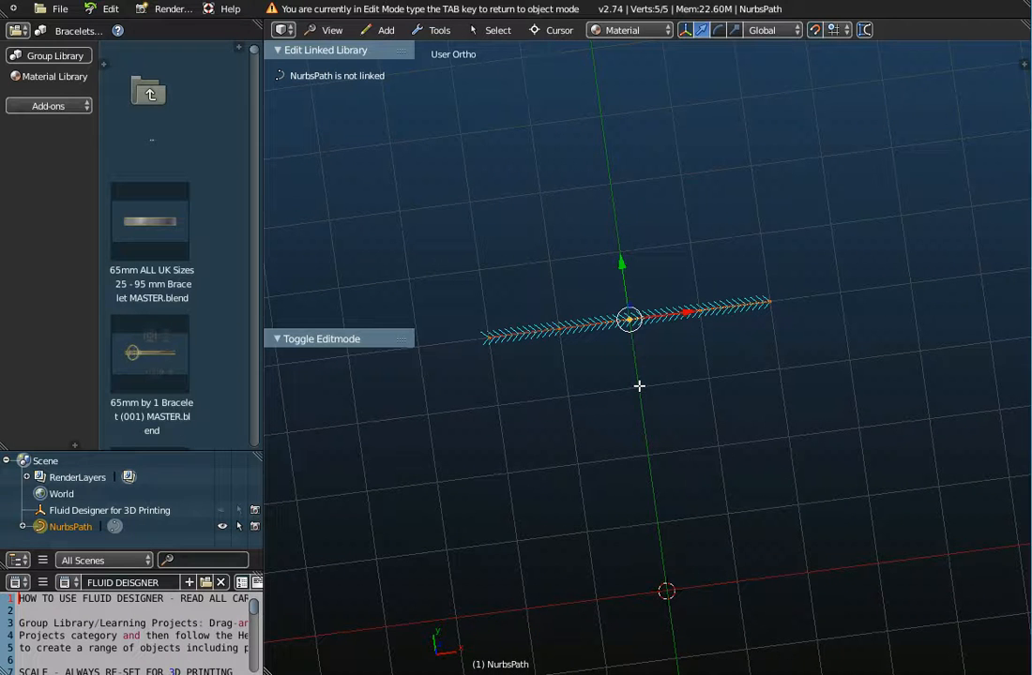
pyautogui.rightClick(489, 333)
pyautogui.rightClick(762, 298)
pyautogui.rightClick(692, 304)
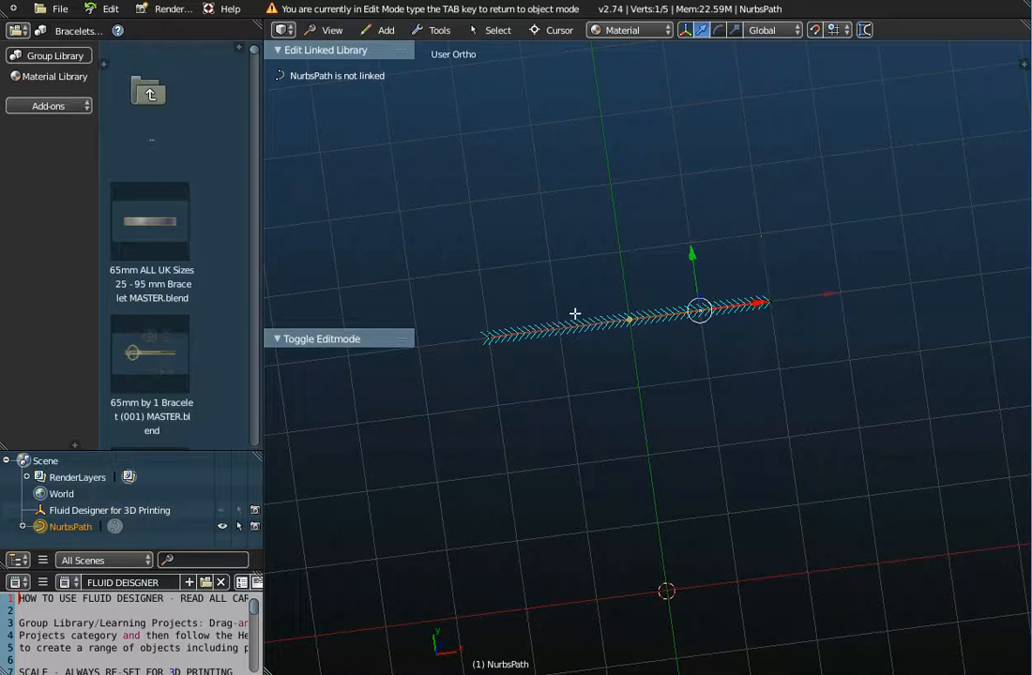
pyautogui.scroll(-3, 594, 397)
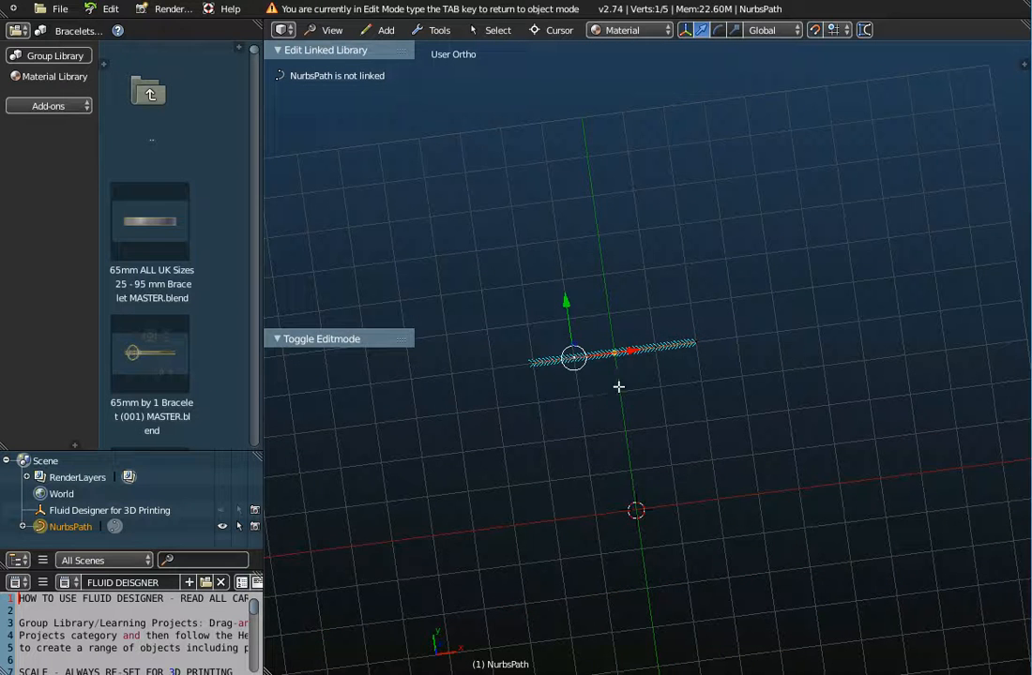
pyautogui.scroll(6, 608, 343)
# Select the path's control points from the middle out to both ends, then return to Object Mode.
pyautogui.rightClick(615, 379)
pyautogui.rightClick(735, 362)
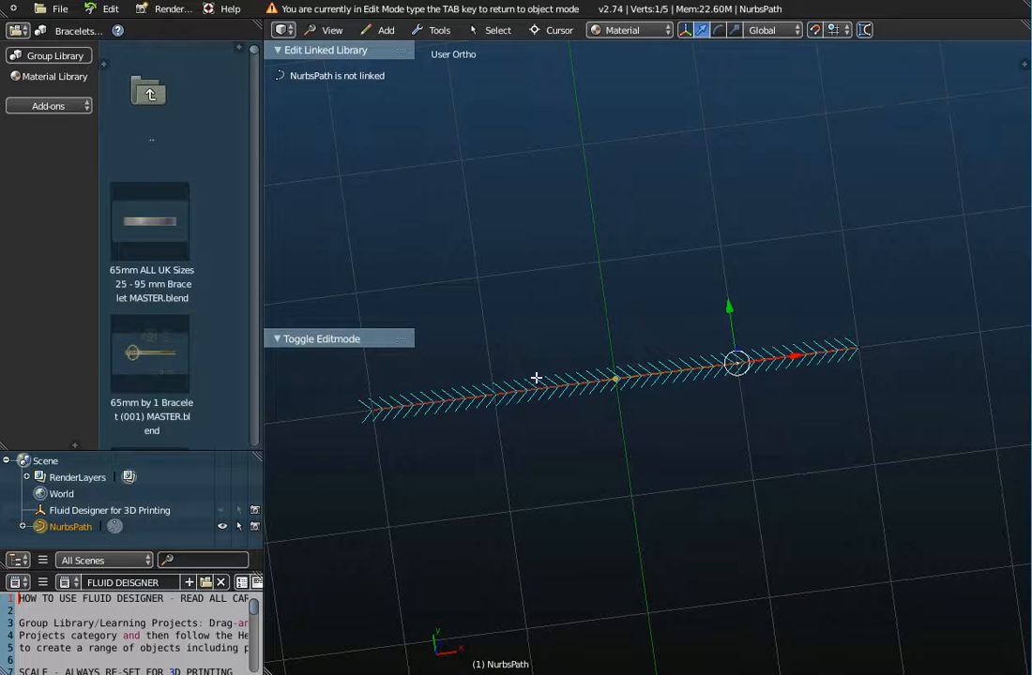
pyautogui.rightClick(488, 394)
pyautogui.rightClick(372, 408)
pyautogui.rightClick(855, 349)
pyautogui.scroll(-3, 702, 405)
pyautogui.keyDown('shift'); pyautogui.scroll(-2, 713, 394); pyautogui.keyUp('shift')
pyautogui.scroll(-3, 705, 386)
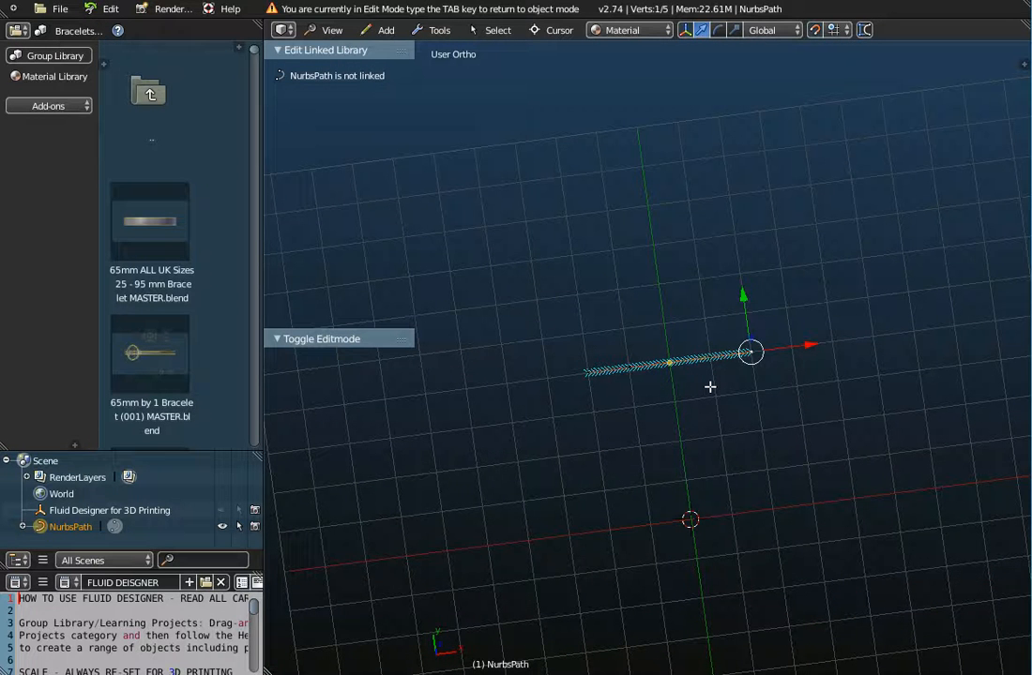
pyautogui.press('Tab')
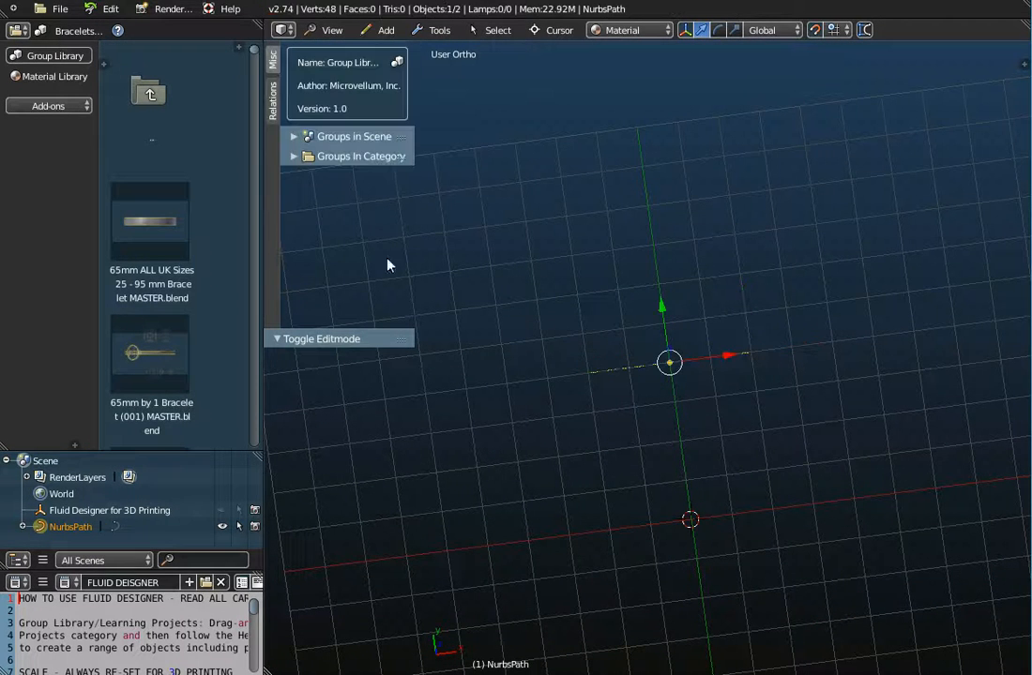
# Load the Wire Connector 2.0mm Diameter Hole model from the 3D Templates - Connectors category into the 3D view.
pyautogui.keyDown('ctrl'); pyautogui.scroll(1, 73, 36); pyautogui.keyUp('ctrl')
pyautogui.click(73, 36)
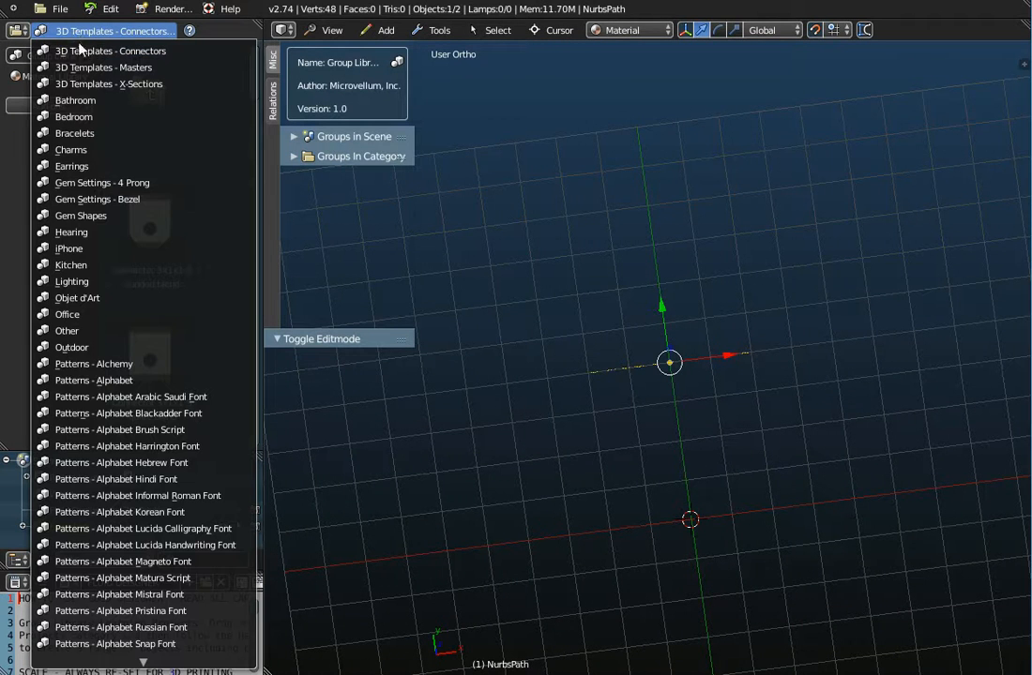
pyautogui.click(69, 45)
pyautogui.scroll(-6, 194, 228)
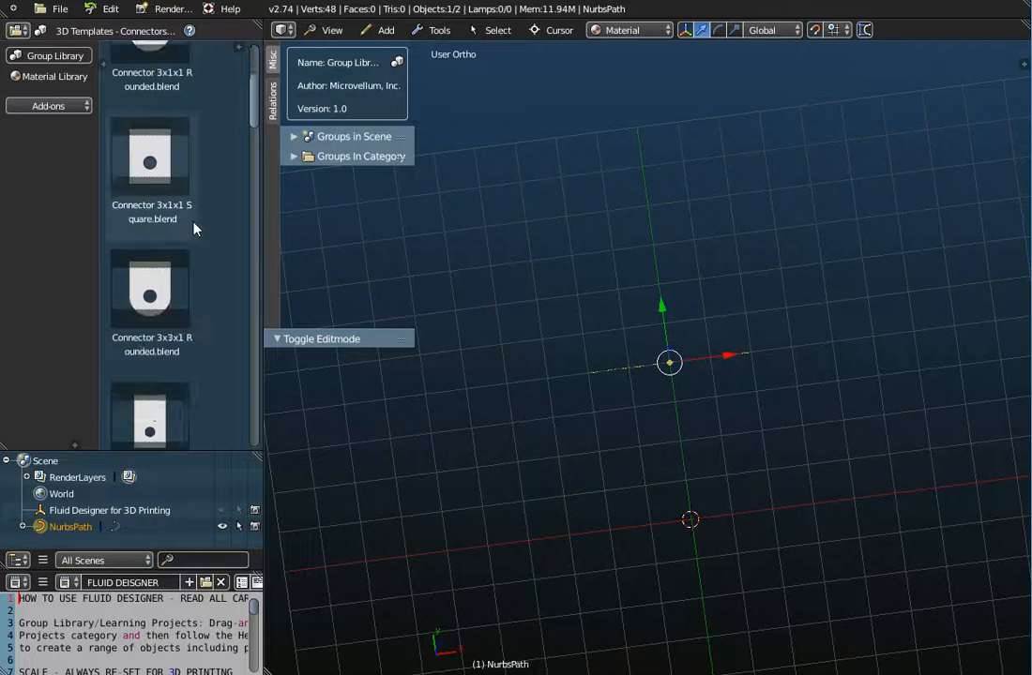
pyautogui.scroll(-5, 195, 228)
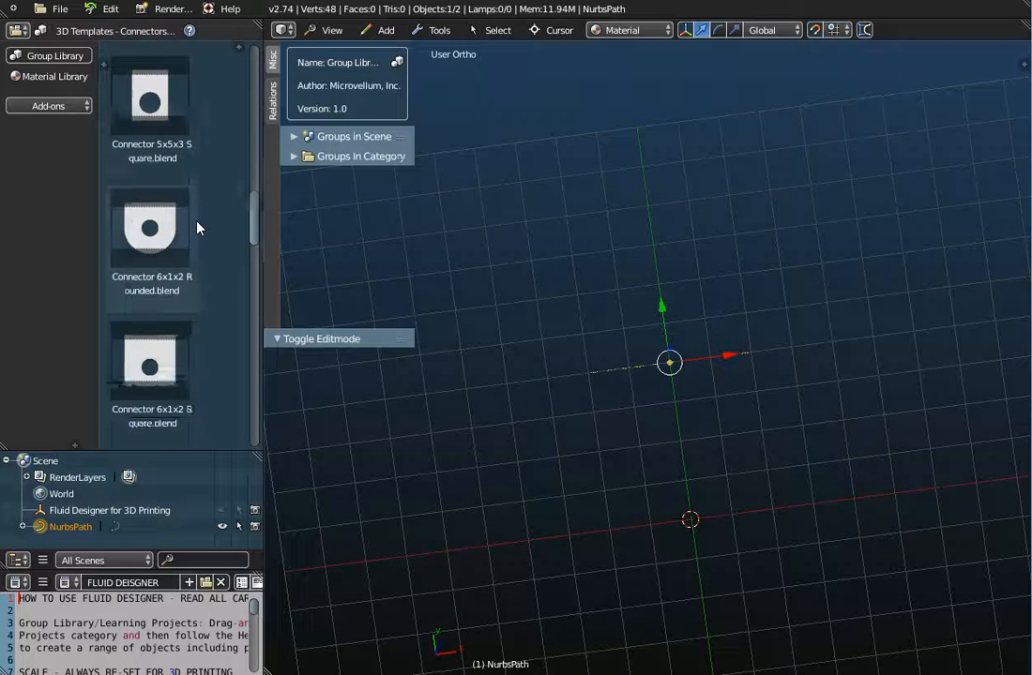
pyautogui.scroll(-5, 197, 225)
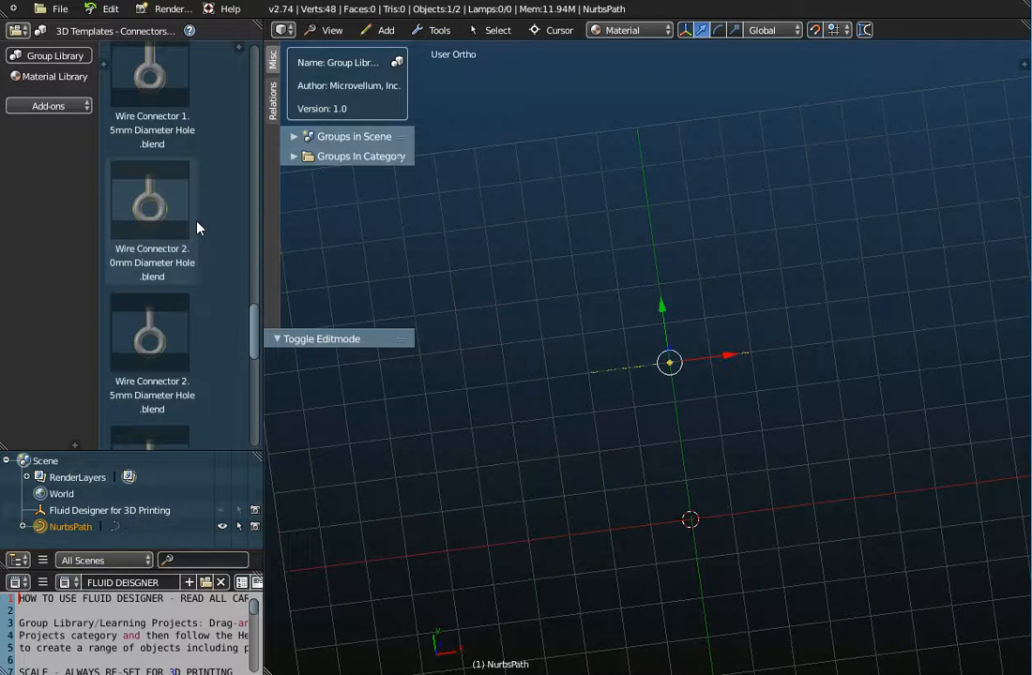
pyautogui.moveTo(187, 211); pyautogui.dragTo(563, 386)
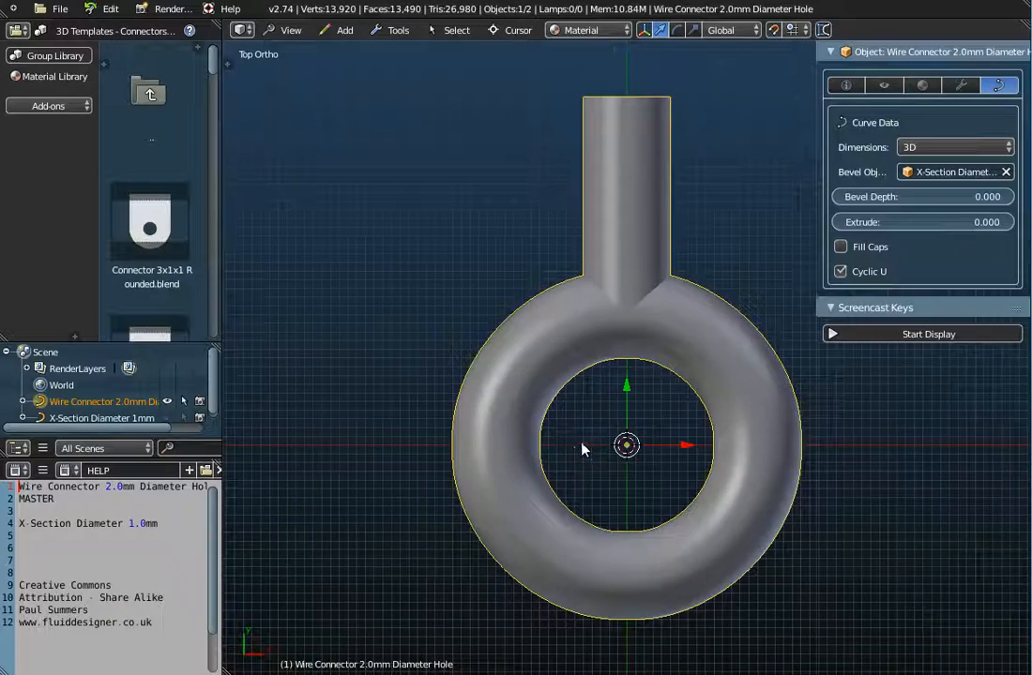
# Clear the wire connector's bevel object and show its bare ring and stem curves in Edit Mode.
pyautogui.scroll(-3, 609, 430)
pyautogui.moveTo(617, 432); pyautogui.dragTo(661, 349, button='middle')
pyautogui.moveTo(668, 405); pyautogui.dragTo(451, 416, button='middle')
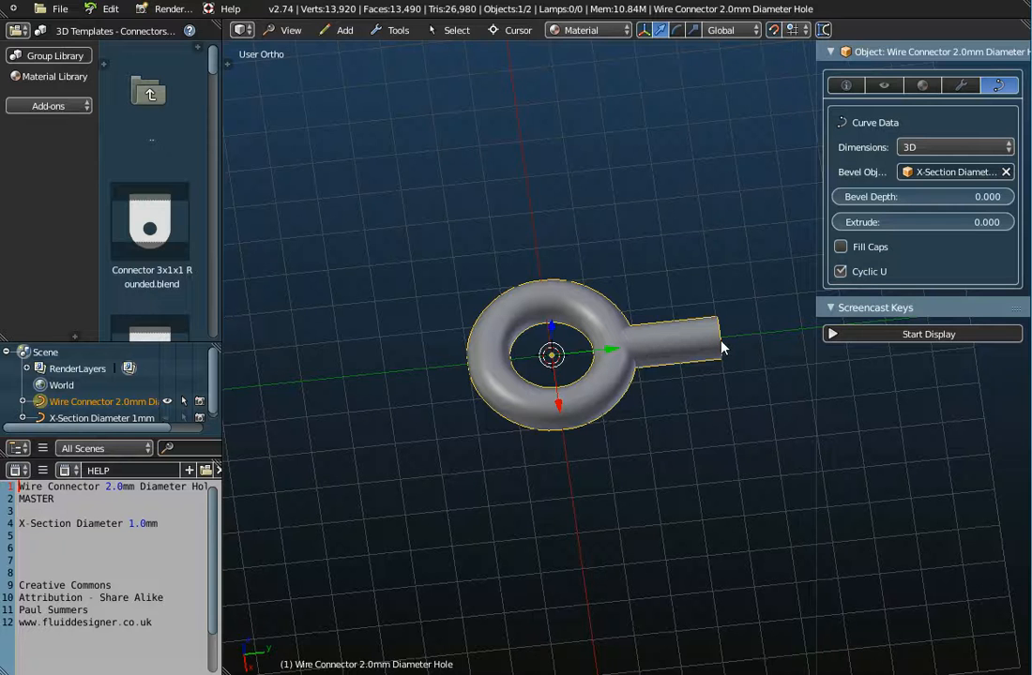
pyautogui.click(1006, 172)
pyautogui.scroll(5, 674, 361)
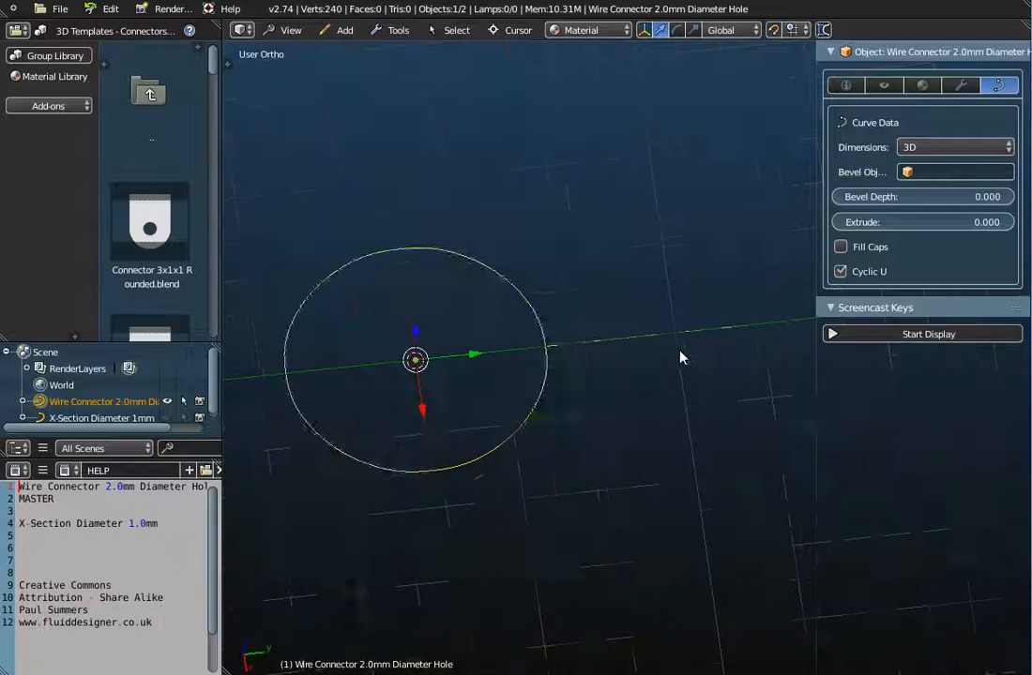
pyautogui.press('Tab')
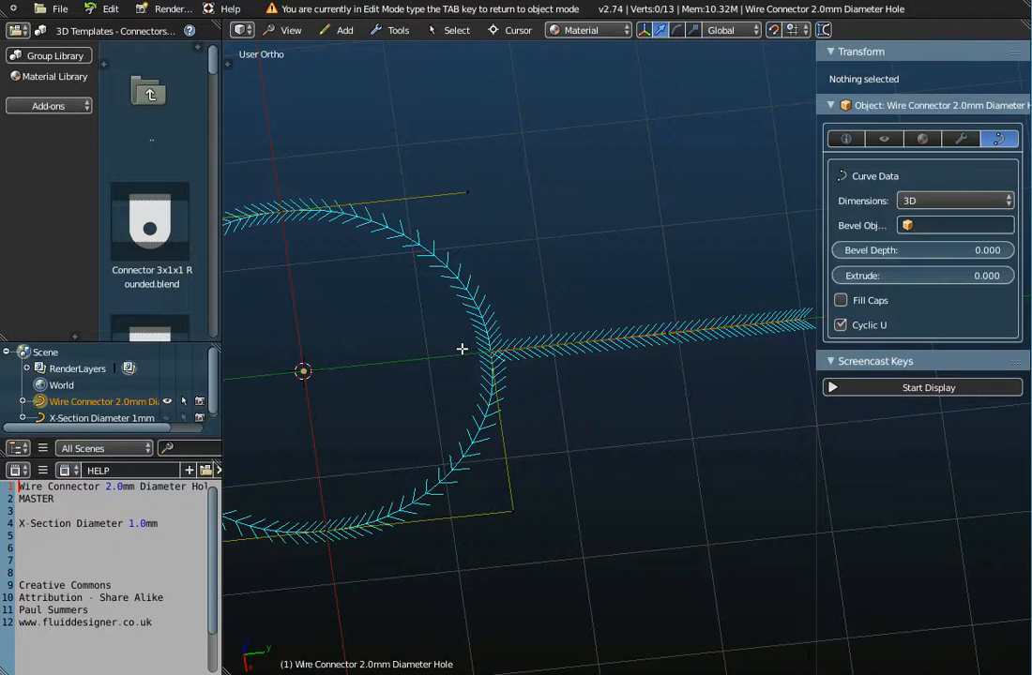
pyautogui.scroll(-3, 462, 349)
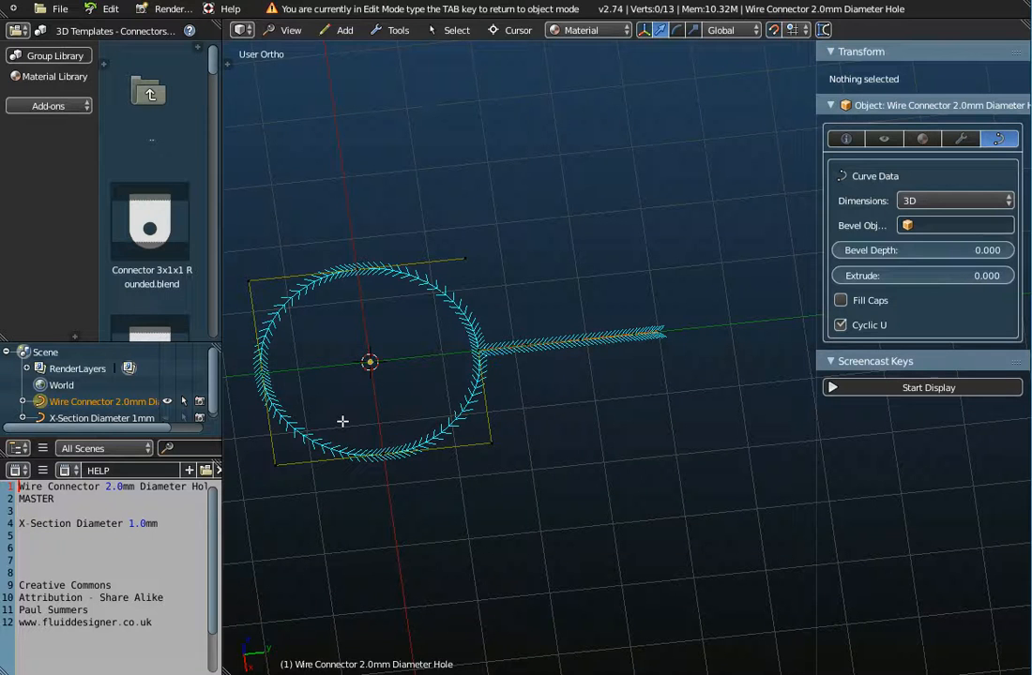
# Turn Cyclic U off and on again for the connector, then reassign X-Section Diameter 1mm as its bevel object.
pyautogui.click(840, 325)
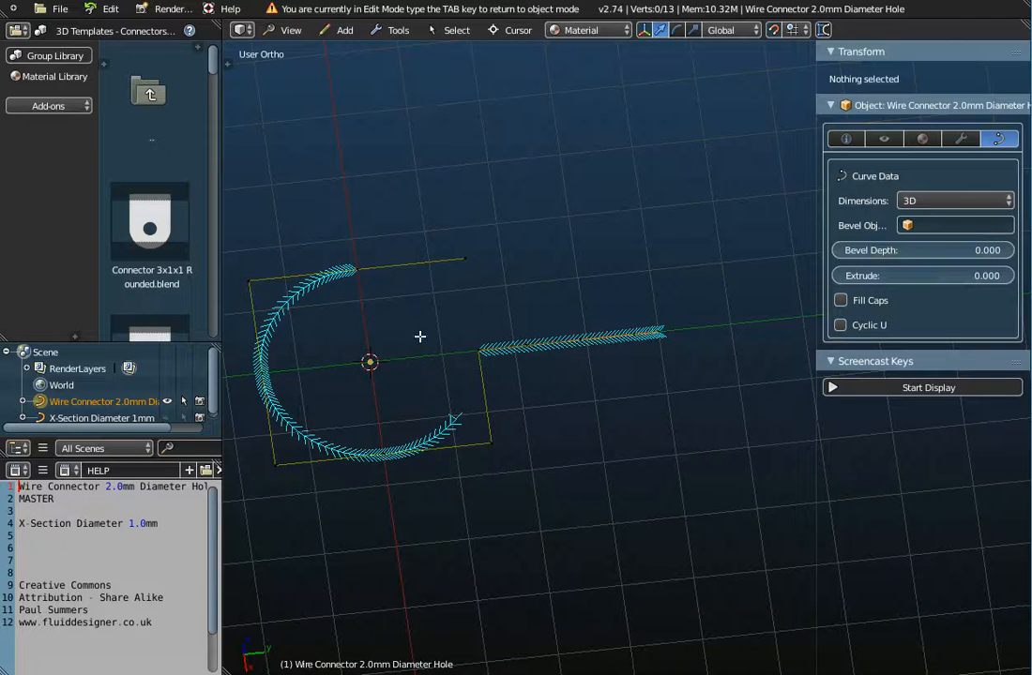
pyautogui.click(840, 326)
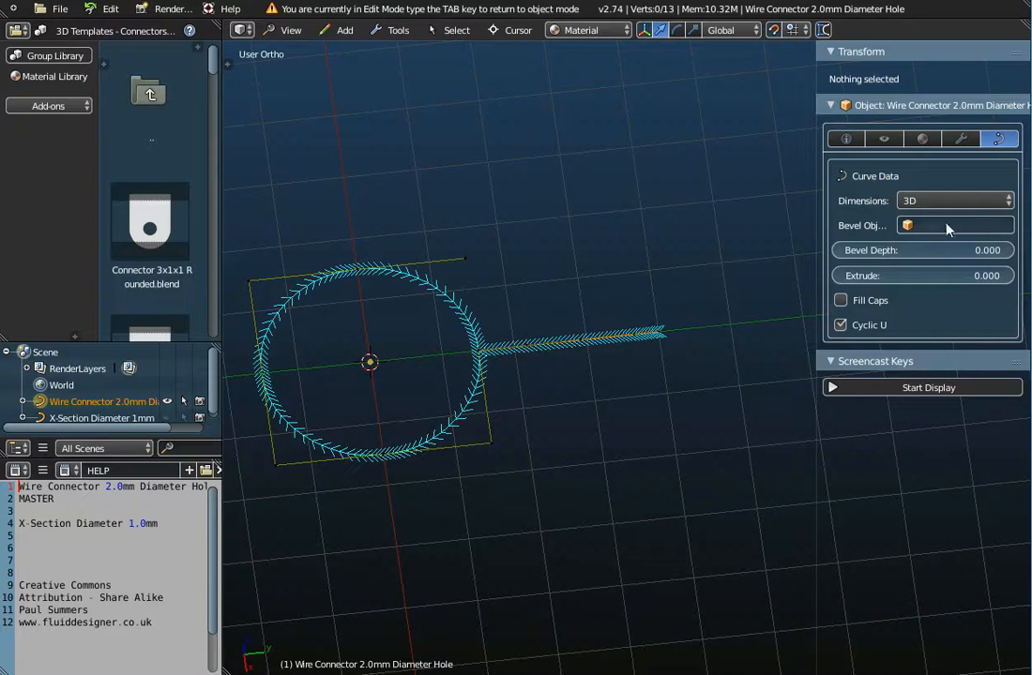
pyautogui.click(902, 225)
pyautogui.click(767, 216)
pyautogui.moveTo(479, 369); pyautogui.dragTo(572, 312, button='middle')
pyautogui.scroll(5, 663, 362)
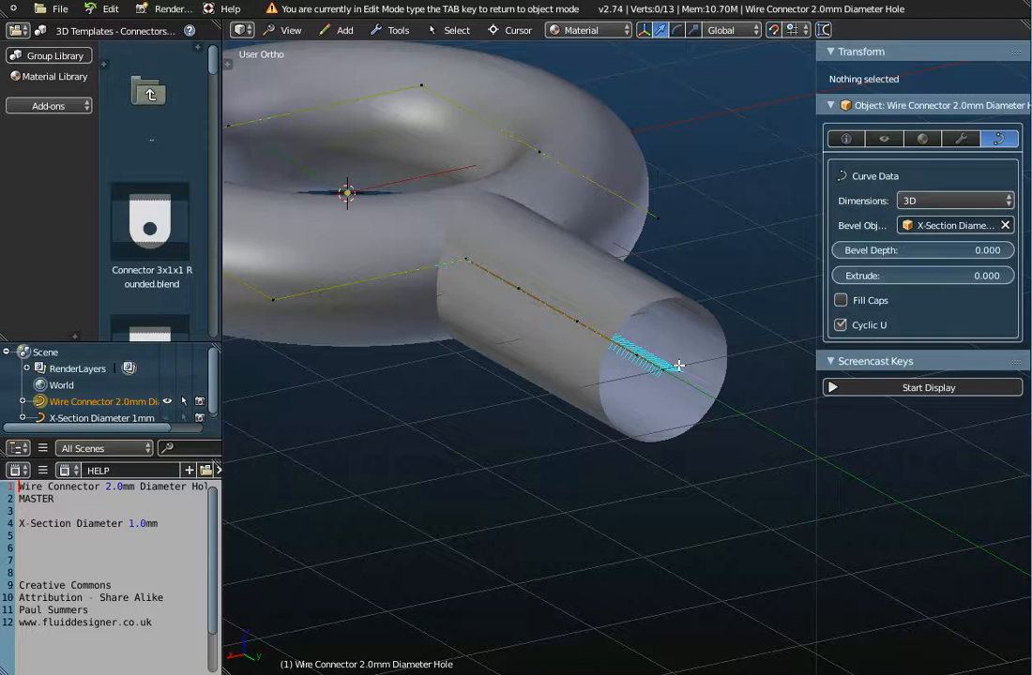
# Toggle Fill Caps to compare the connector's open and capped stem end, leave it enabled, and inspect the whole shape.
pyautogui.click(841, 300)
pyautogui.click(840, 300)
pyautogui.moveTo(692, 385); pyautogui.dragTo(715, 348, button='middle')
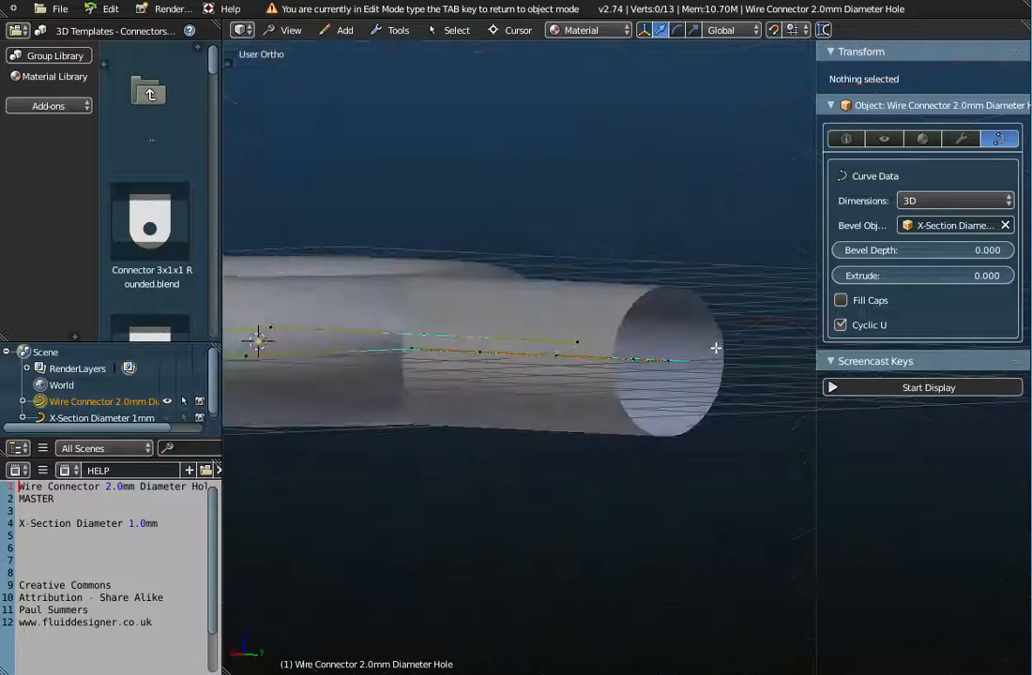
pyautogui.click(840, 301)
pyautogui.moveTo(525, 315); pyautogui.dragTo(610, 396, button='middle')
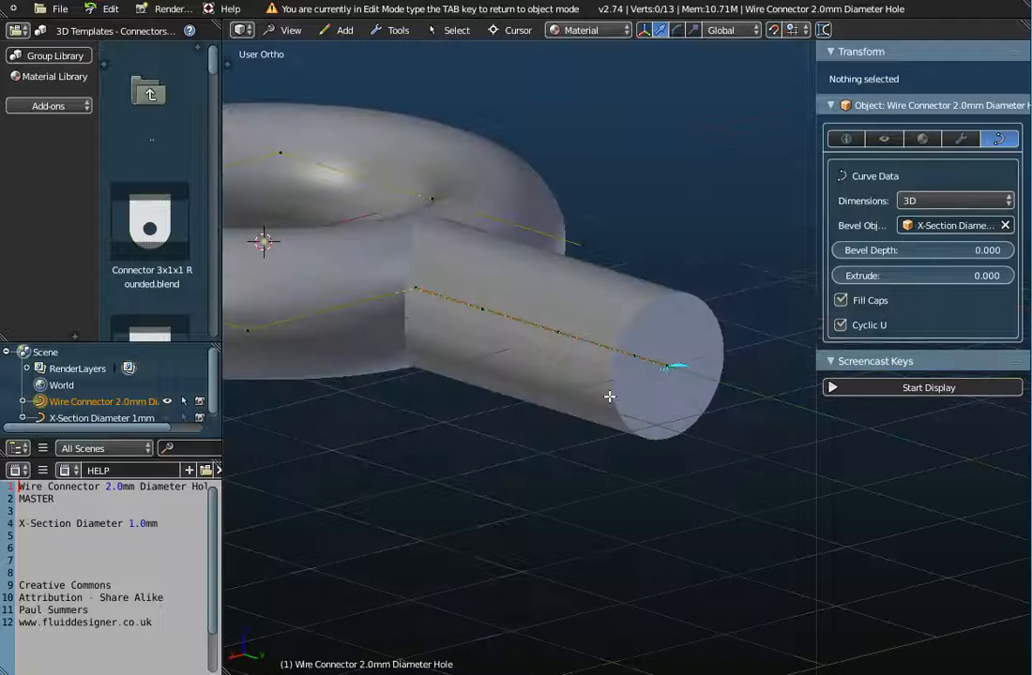
pyautogui.scroll(-3, 611, 396)
pyautogui.moveTo(481, 313); pyautogui.dragTo(635, 421, button='middle')
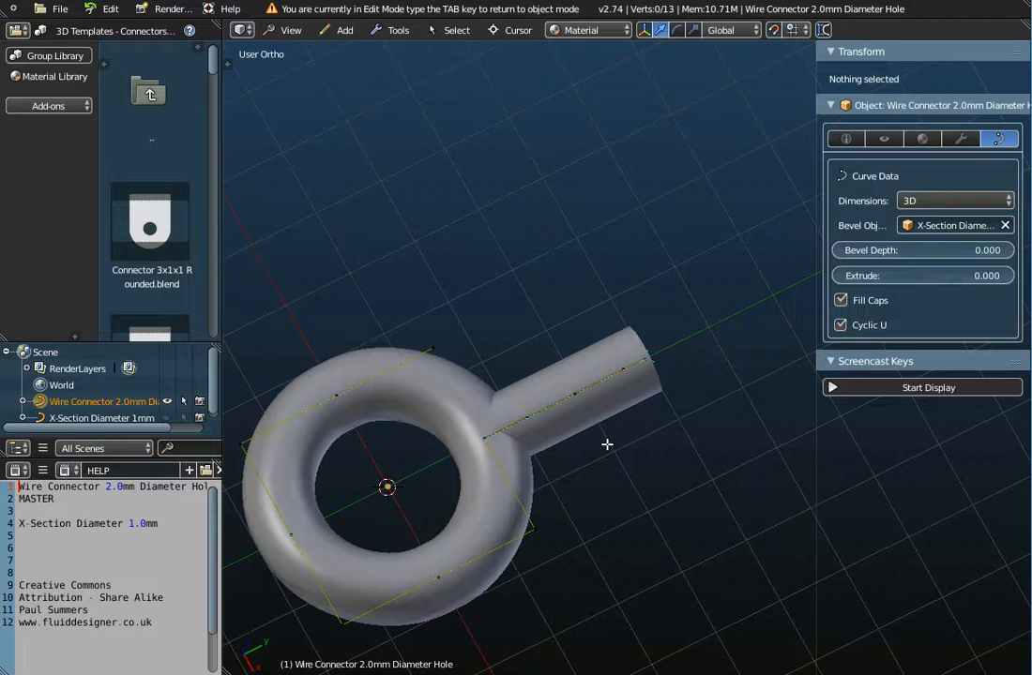
pyautogui.scroll(-3, 606, 444)
pyautogui.moveTo(606, 442); pyautogui.dragTo(530, 435, button='middle')
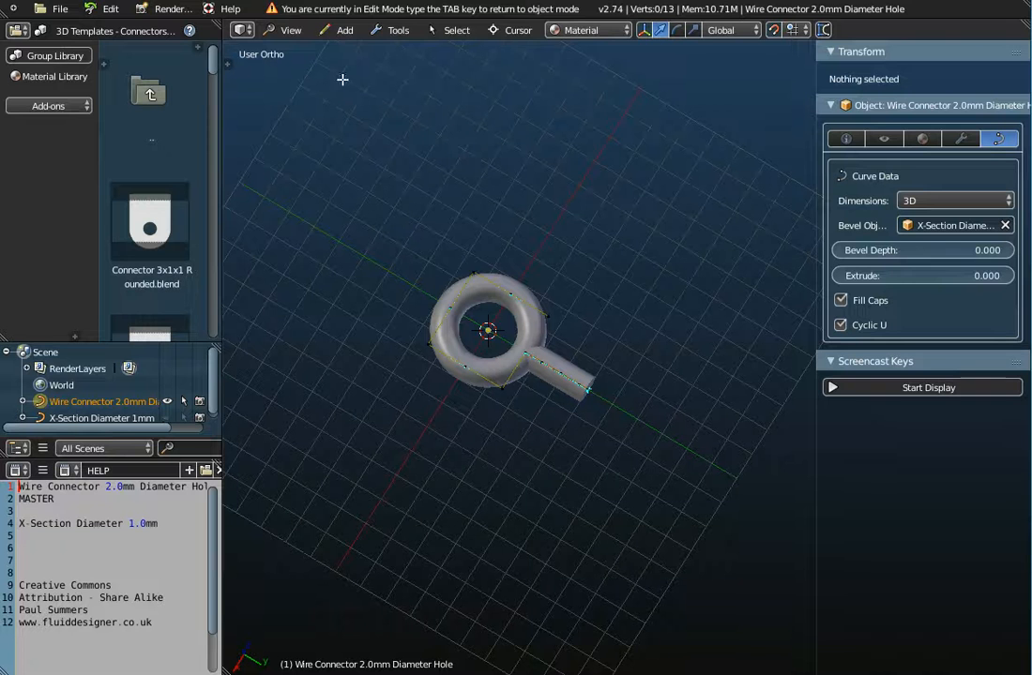
# Start a new file by reloading the start-up file, and enlarge the 3D view over the library area.
pyautogui.click(54, 8)
pyautogui.click(66, 30)
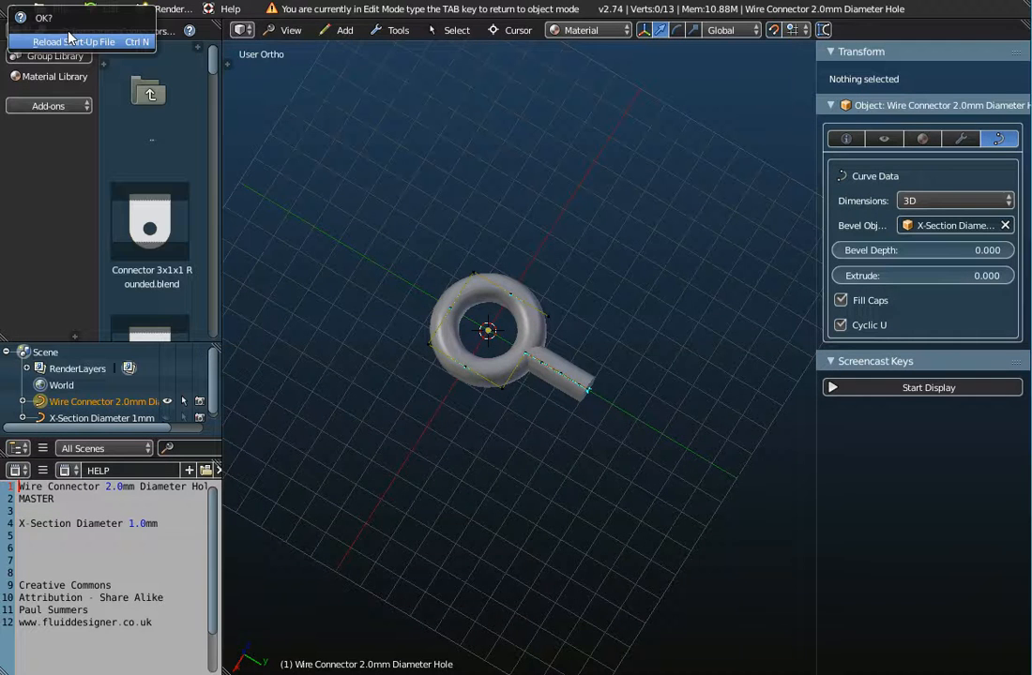
pyautogui.click(68, 42)
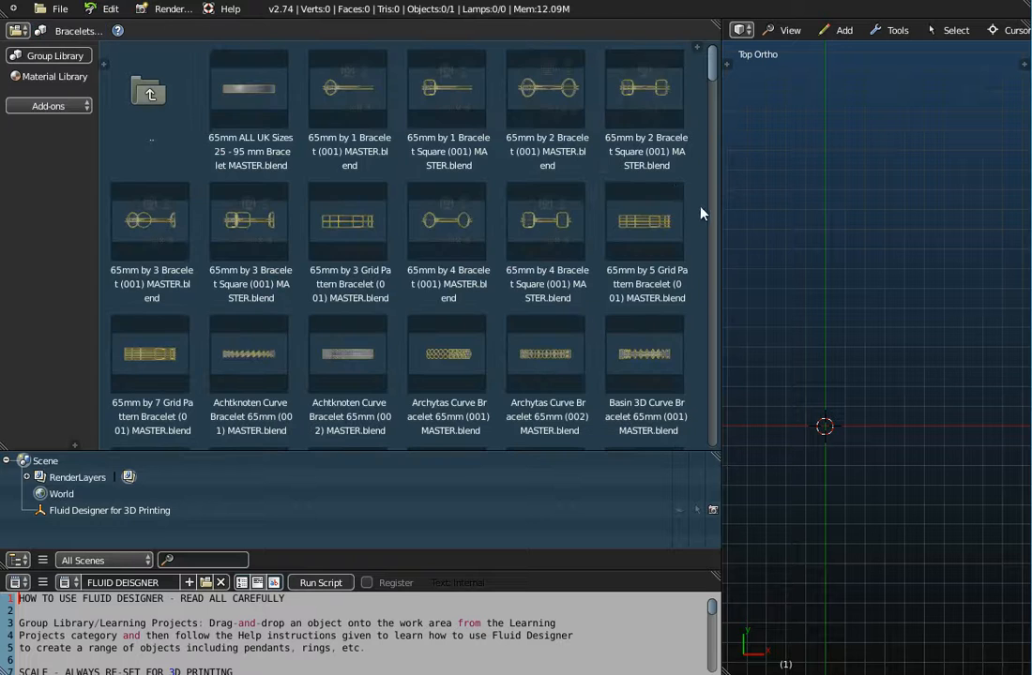
pyautogui.moveTo(722, 228); pyautogui.dragTo(248, 178)
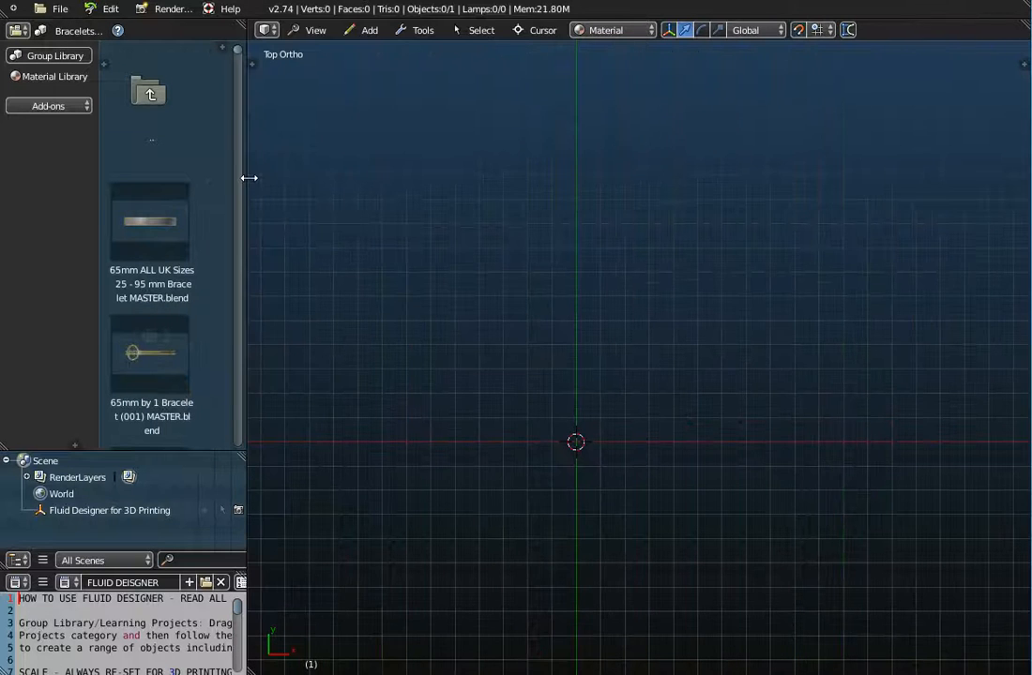
# Add a Torus Knot Plus curve at the origin and show its object properties beside the 3D view.
pyautogui.click(254, 64)
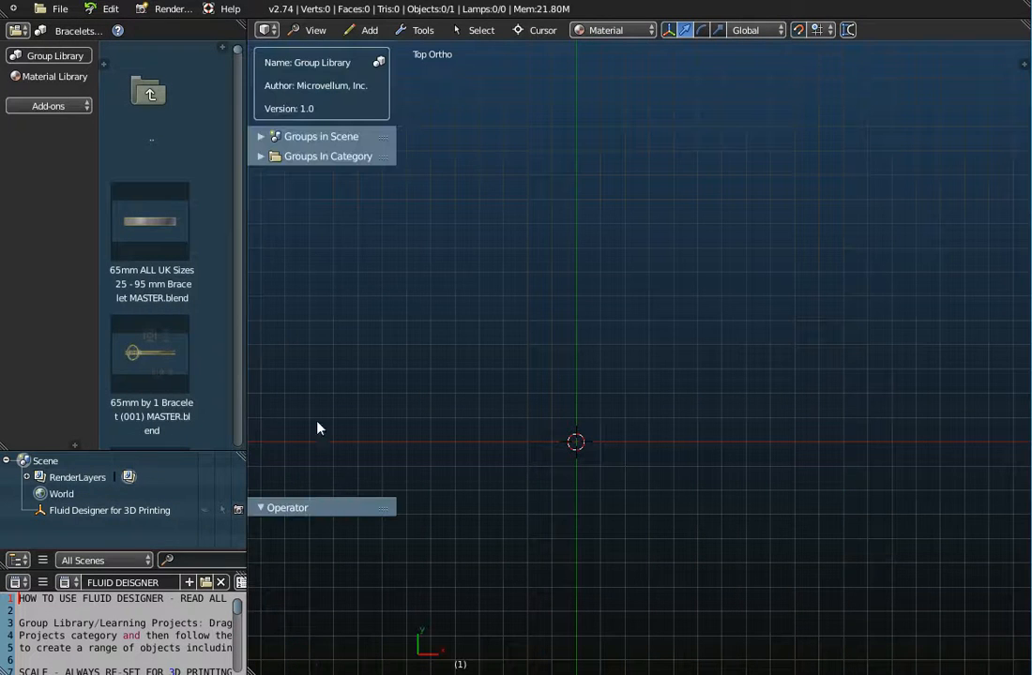
pyautogui.moveTo(317, 498); pyautogui.dragTo(315, 360)
pyautogui.click(369, 30)
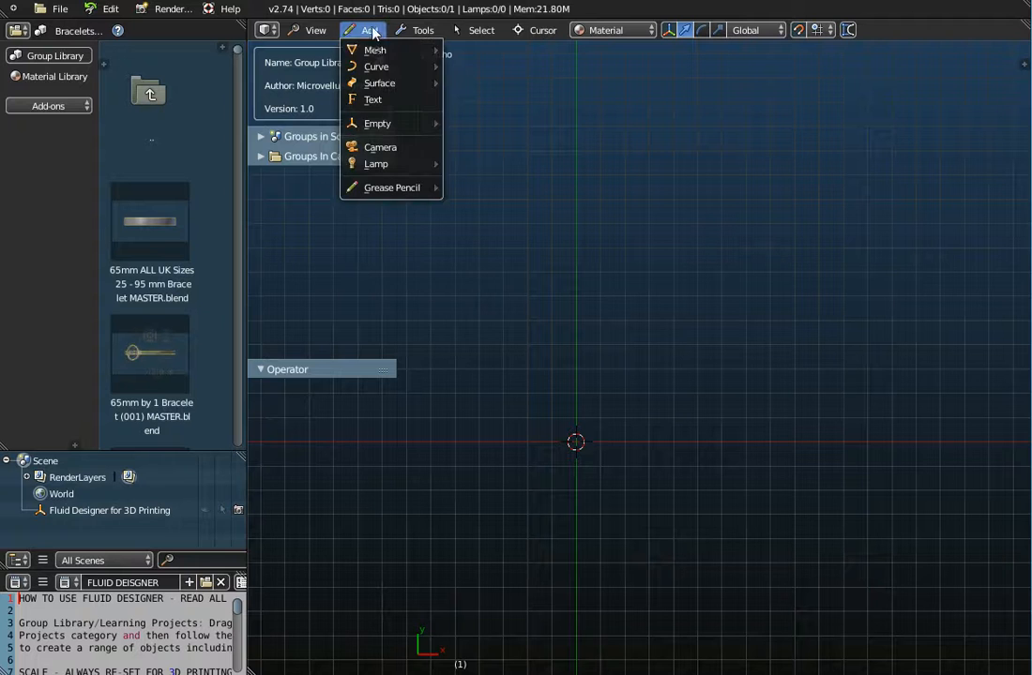
pyautogui.moveTo(437, 68)
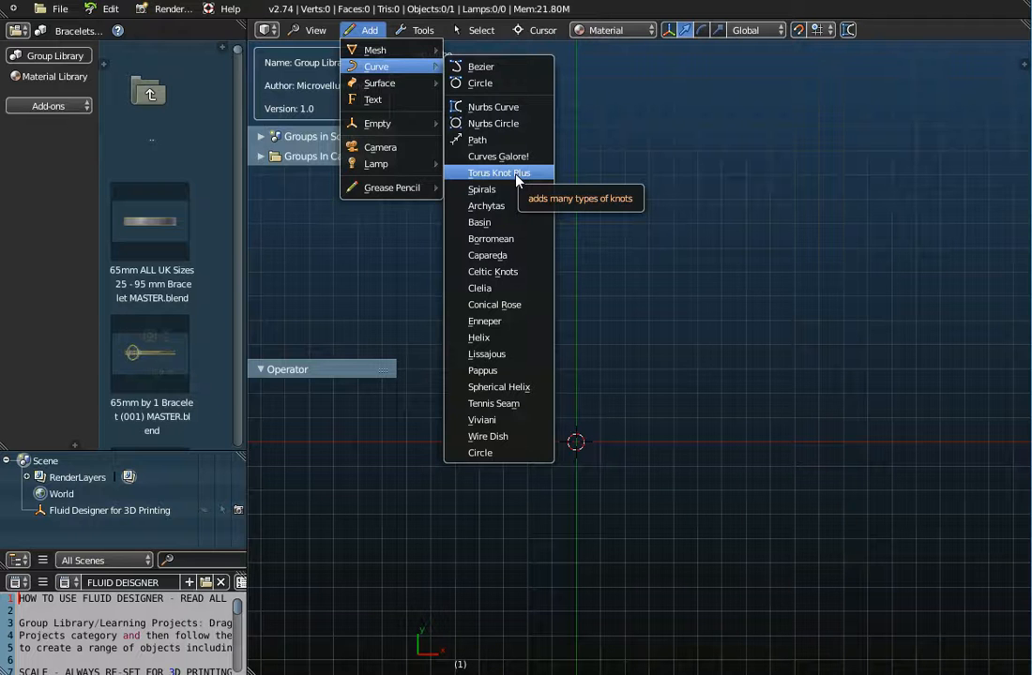
pyautogui.click(517, 174)
pyautogui.moveTo(592, 456); pyautogui.dragTo(620, 447, button='middle')
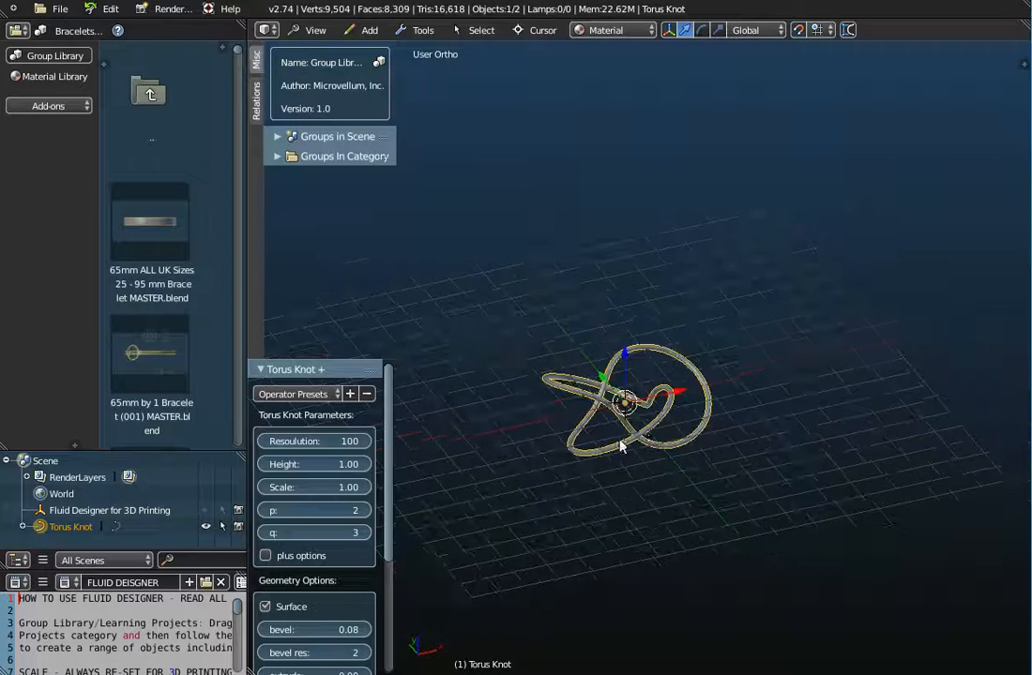
pyautogui.press('n')
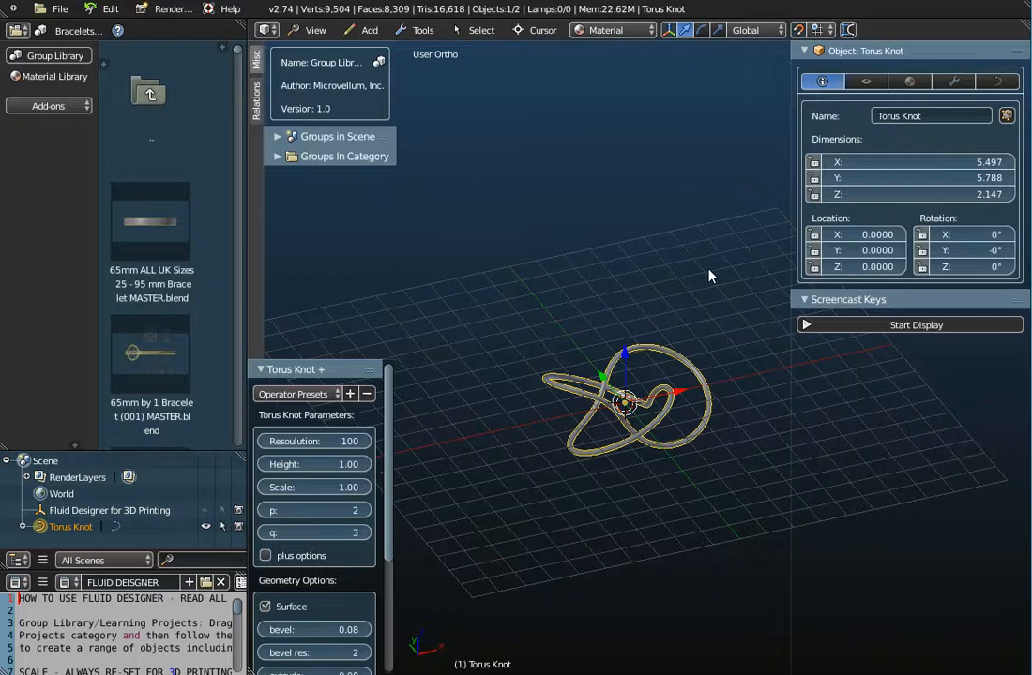
# Set the torus knot's bevel to 0.5 and inspect the thickened knot from several angles.
pyautogui.scroll(-2, 710, 274)
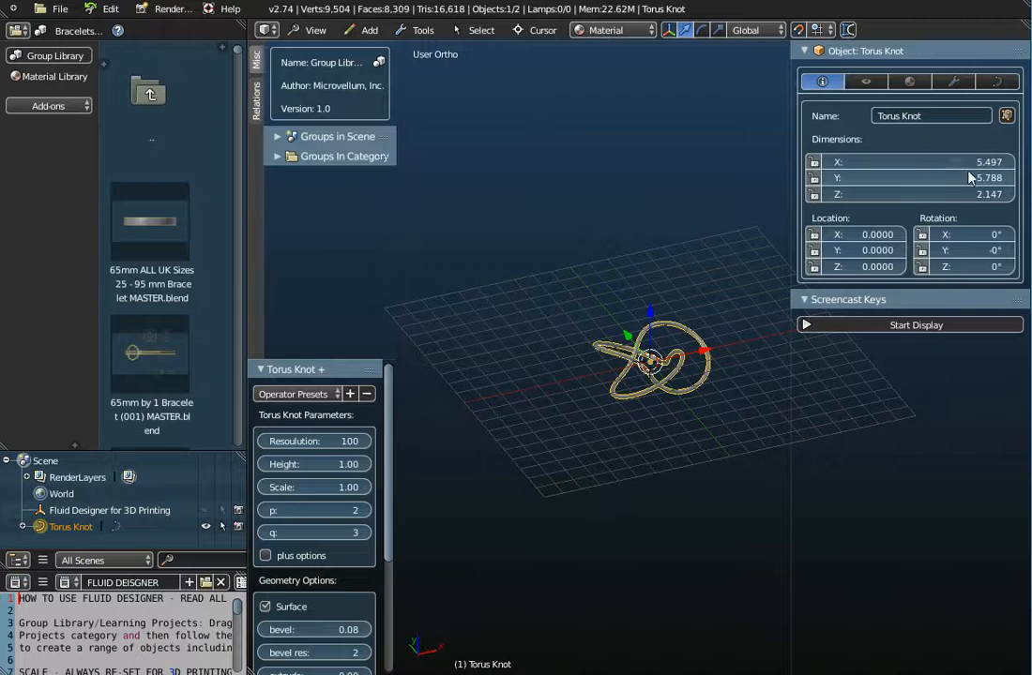
pyautogui.scroll(-1, 704, 376)
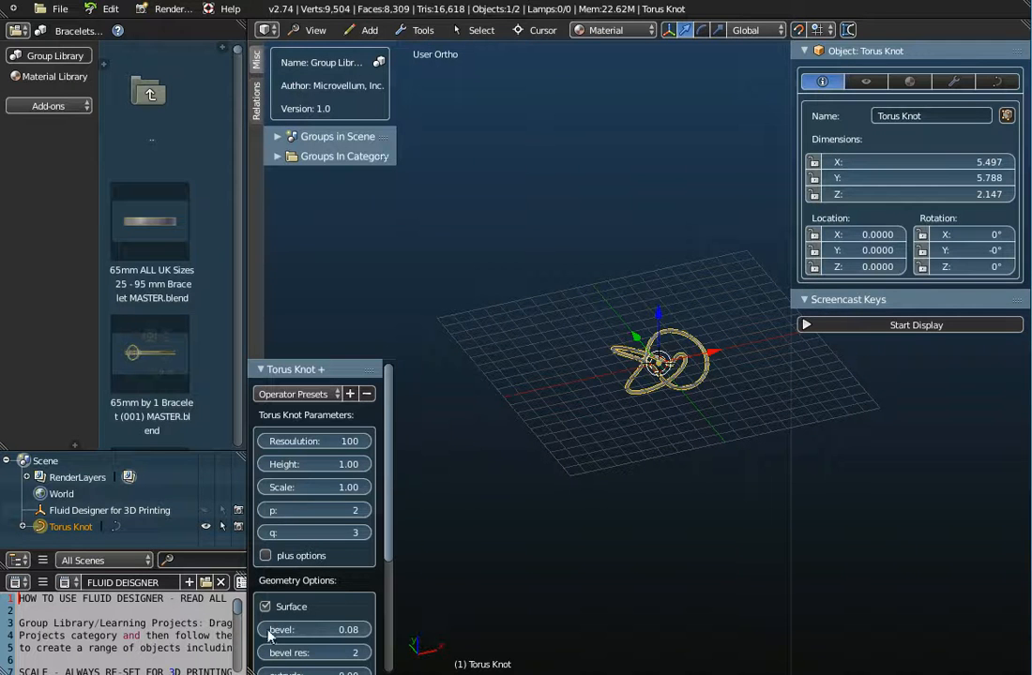
pyautogui.click(330, 635)
pyautogui.write('0.5')
pyautogui.press('Return')
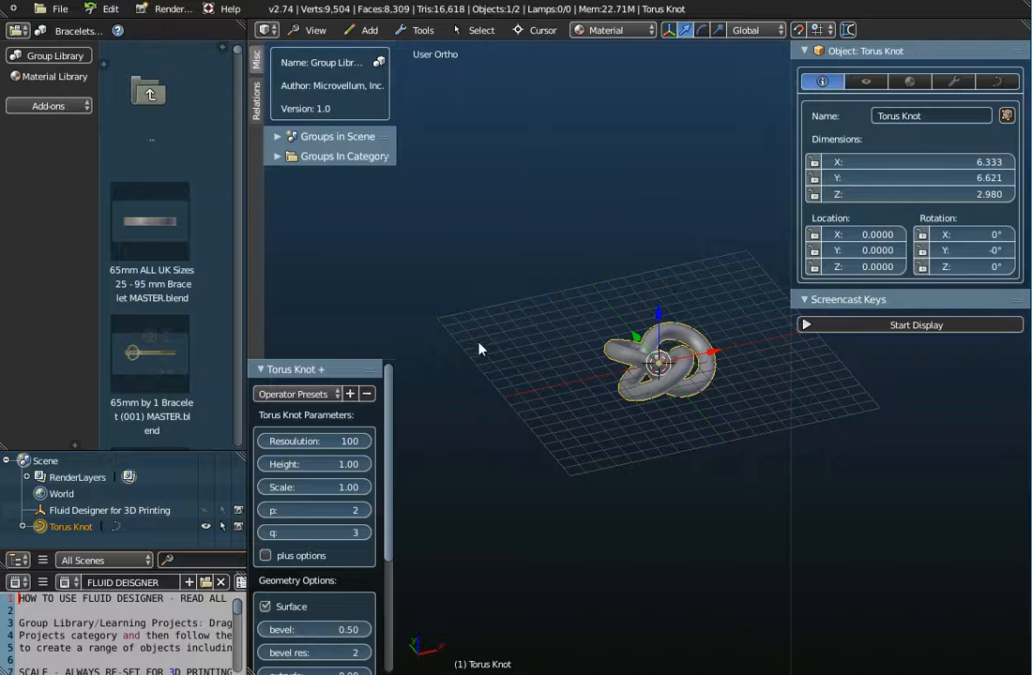
pyautogui.scroll(5, 560, 516)
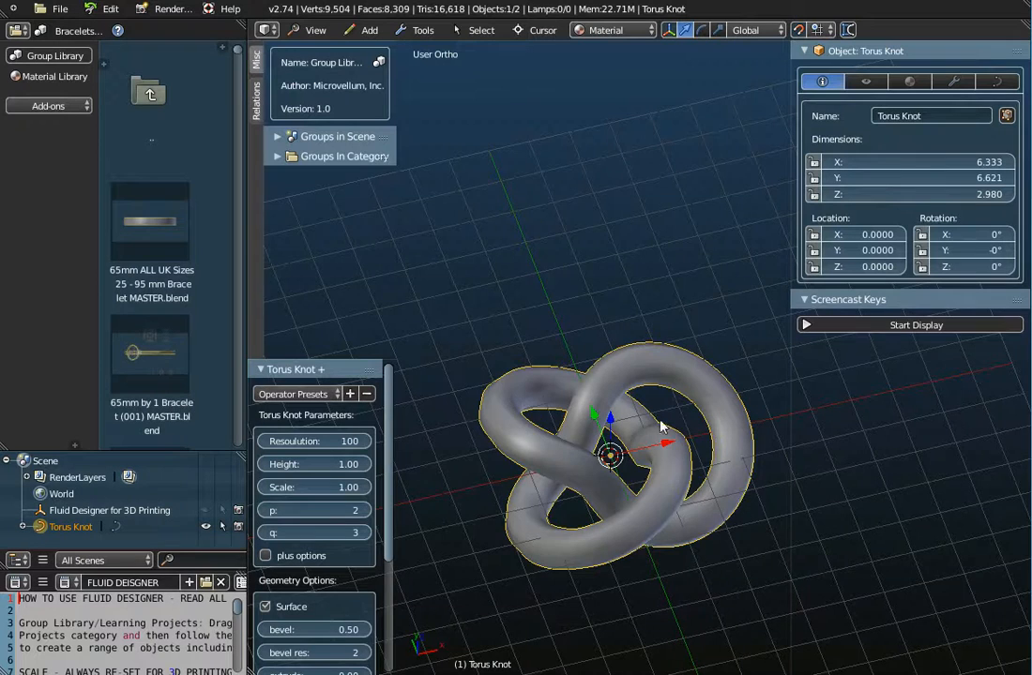
pyautogui.scroll(-2, 661, 432)
pyautogui.moveTo(657, 439); pyautogui.dragTo(591, 481, button='middle')
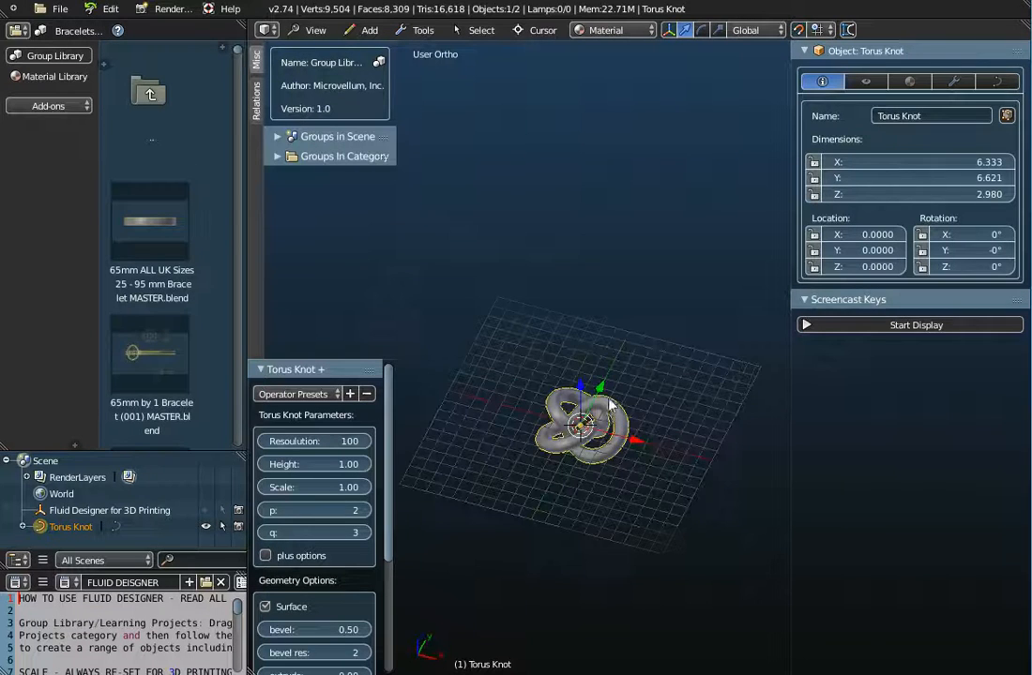
pyautogui.scroll(3, 601, 441)
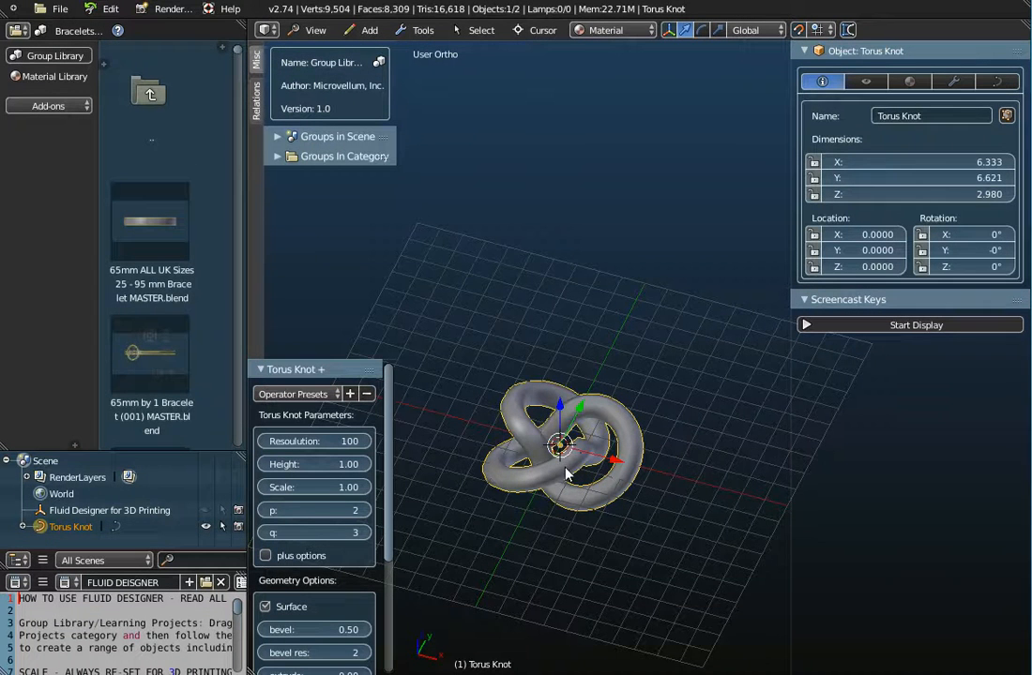
pyautogui.moveTo(632, 508); pyautogui.dragTo(636, 418, button='middle')
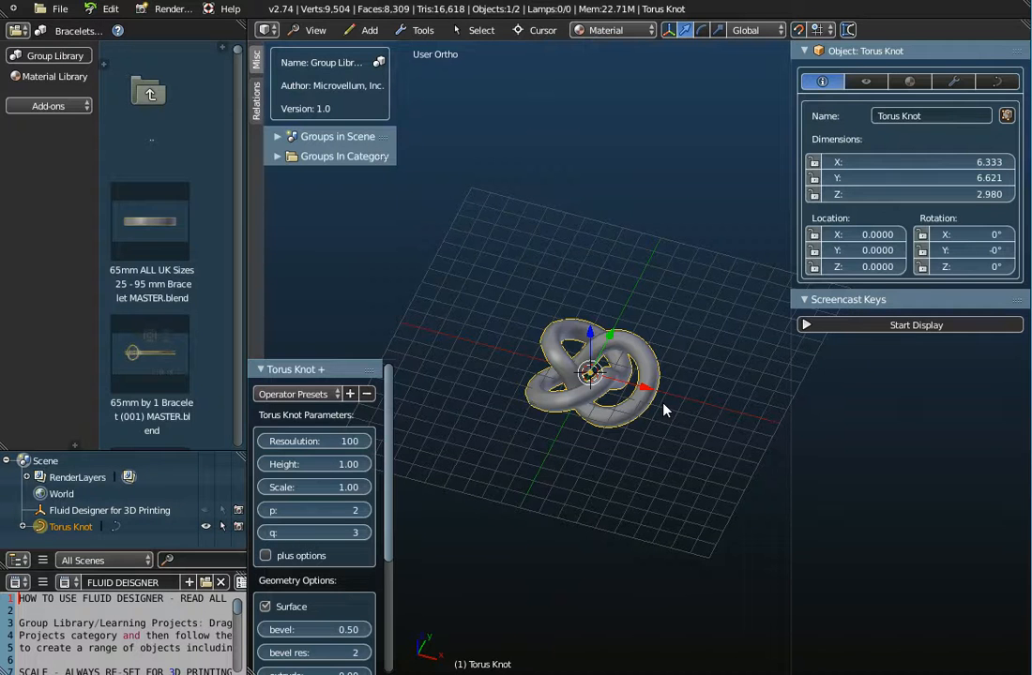
# Append every X-Section object except Default Object - Curve Path from Rectangular X-Sections 1.0mm - 3.0mm MASTER.blend in 3D Templates - Masters.
pyautogui.click(60, 12)
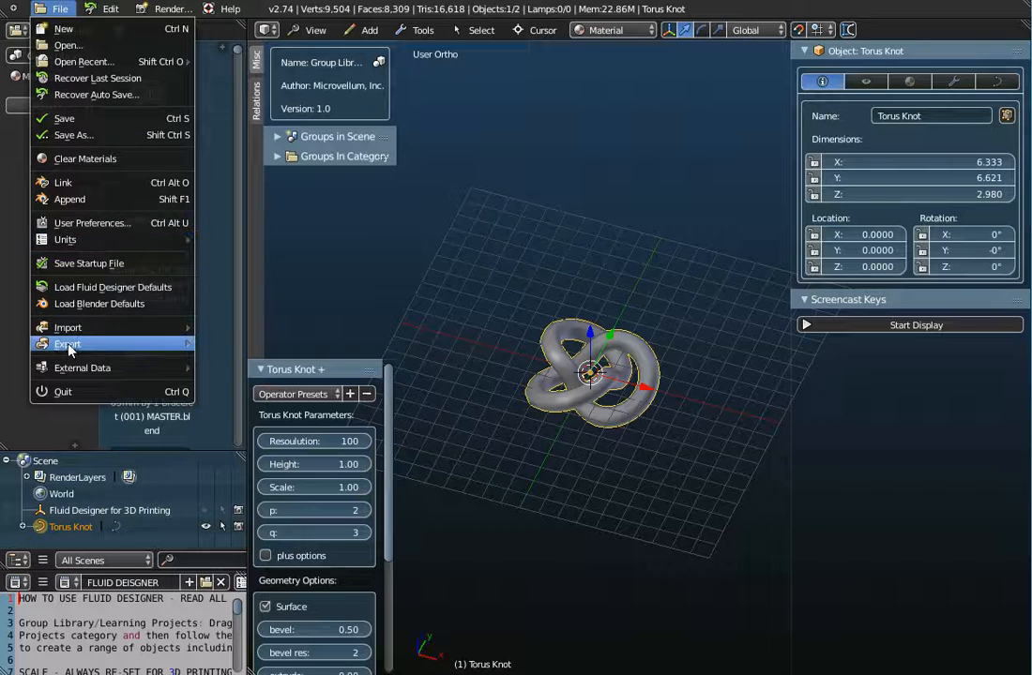
pyautogui.click(78, 199)
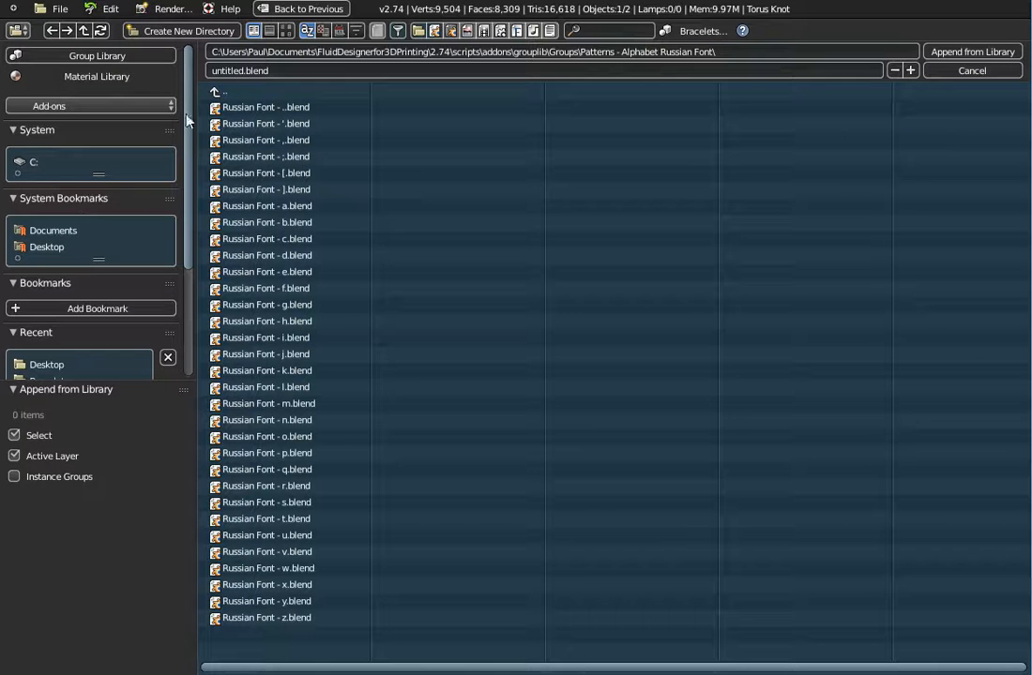
pyautogui.click(215, 92)
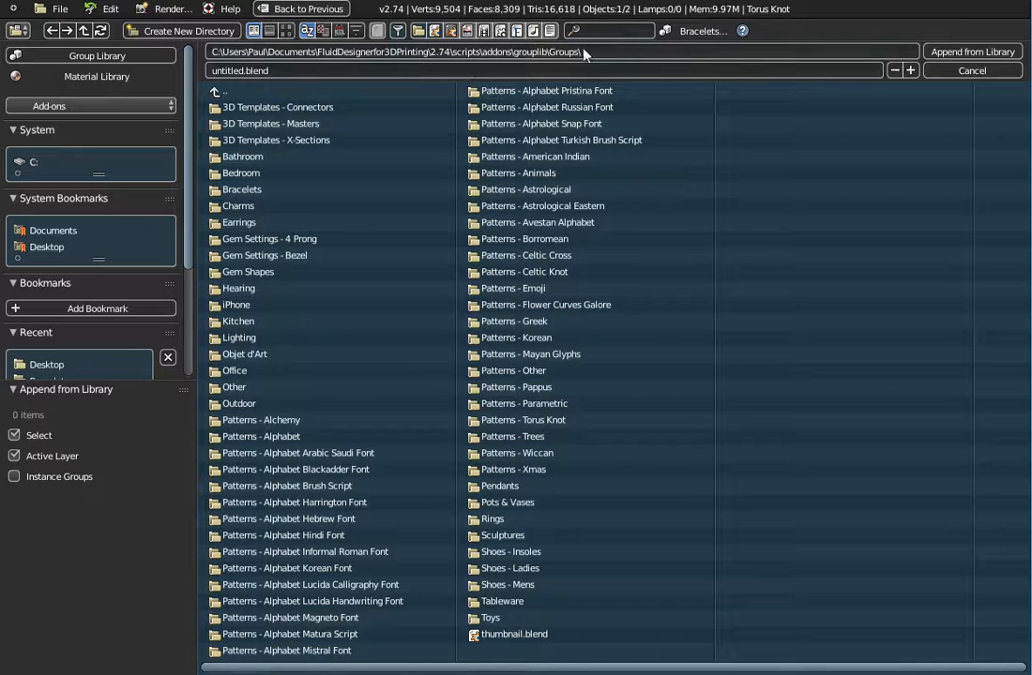
pyautogui.click(255, 127)
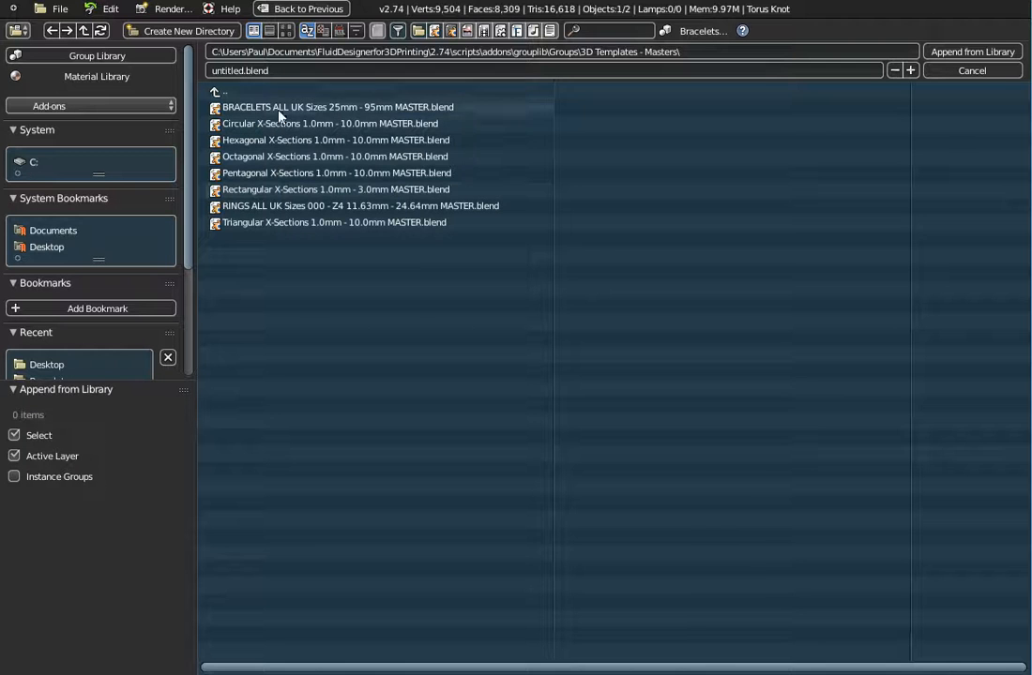
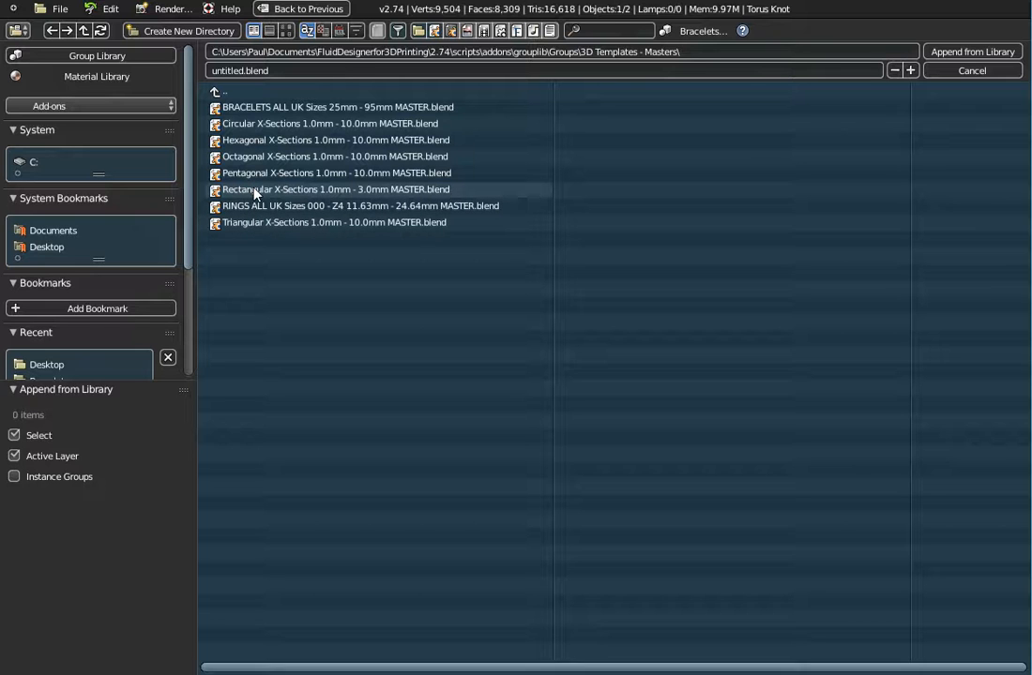
pyautogui.click(255, 191)
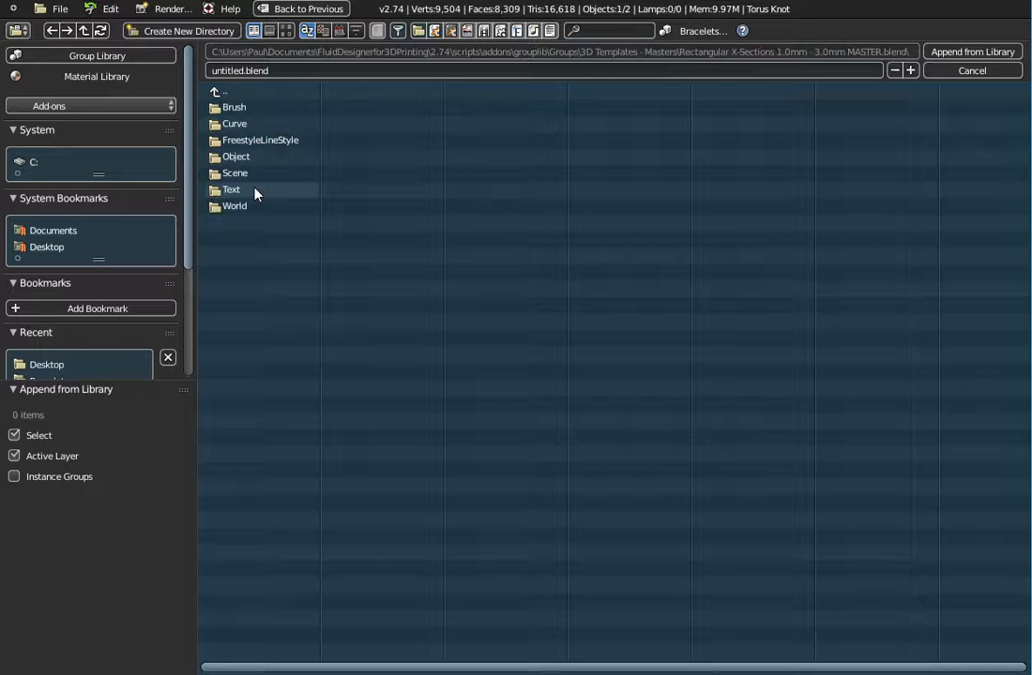
pyautogui.click(246, 157)
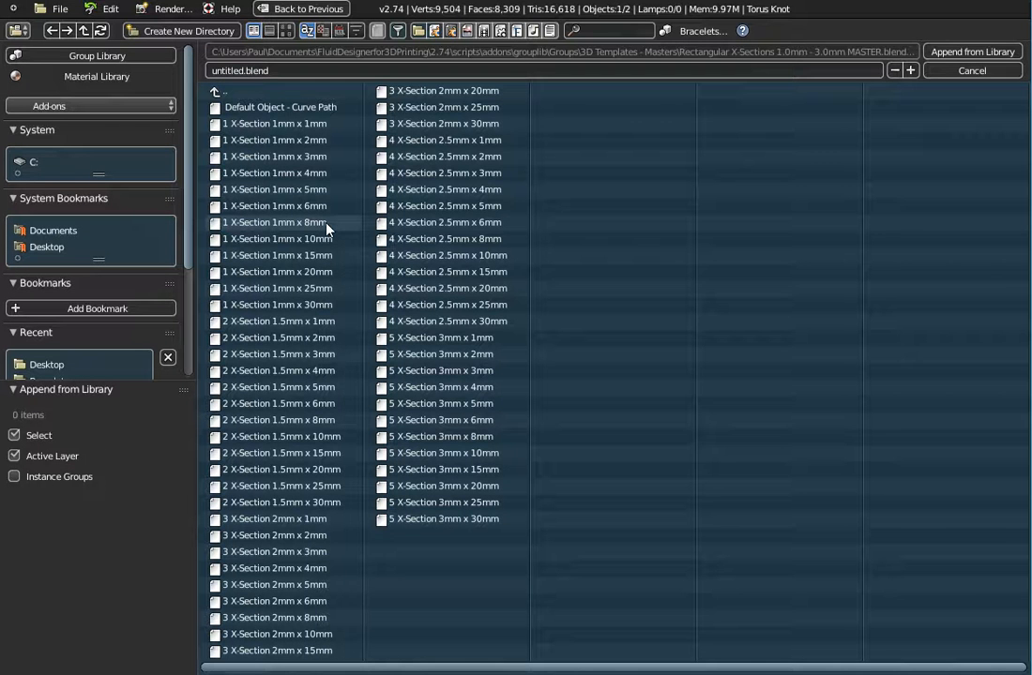
pyautogui.press('a')
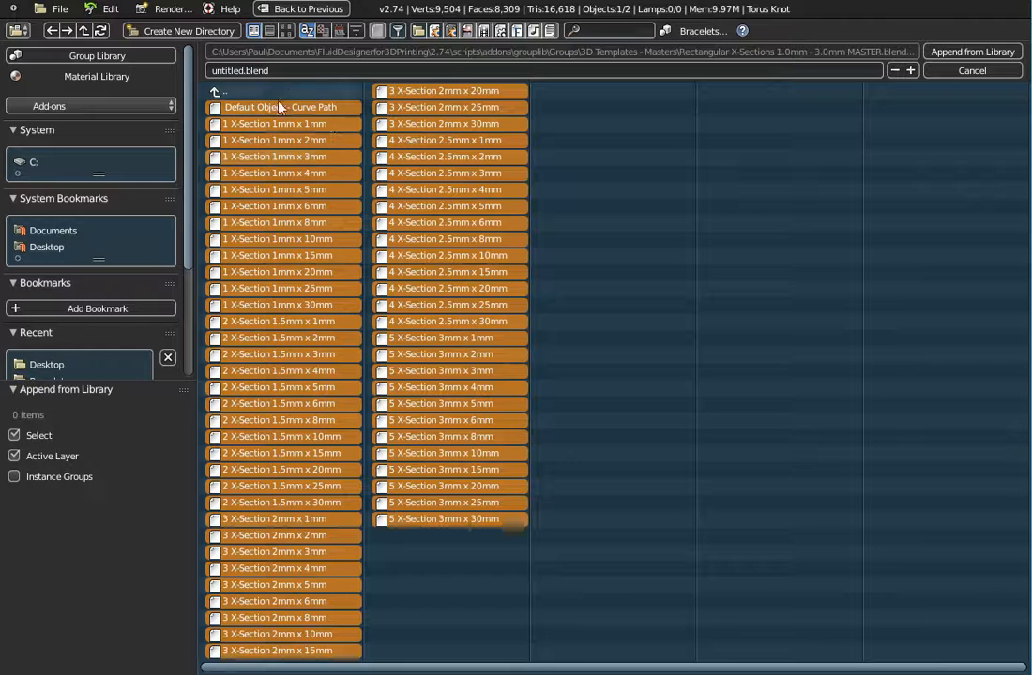
pyautogui.keyDown('shift'); pyautogui.click(240, 107); pyautogui.keyUp('shift')
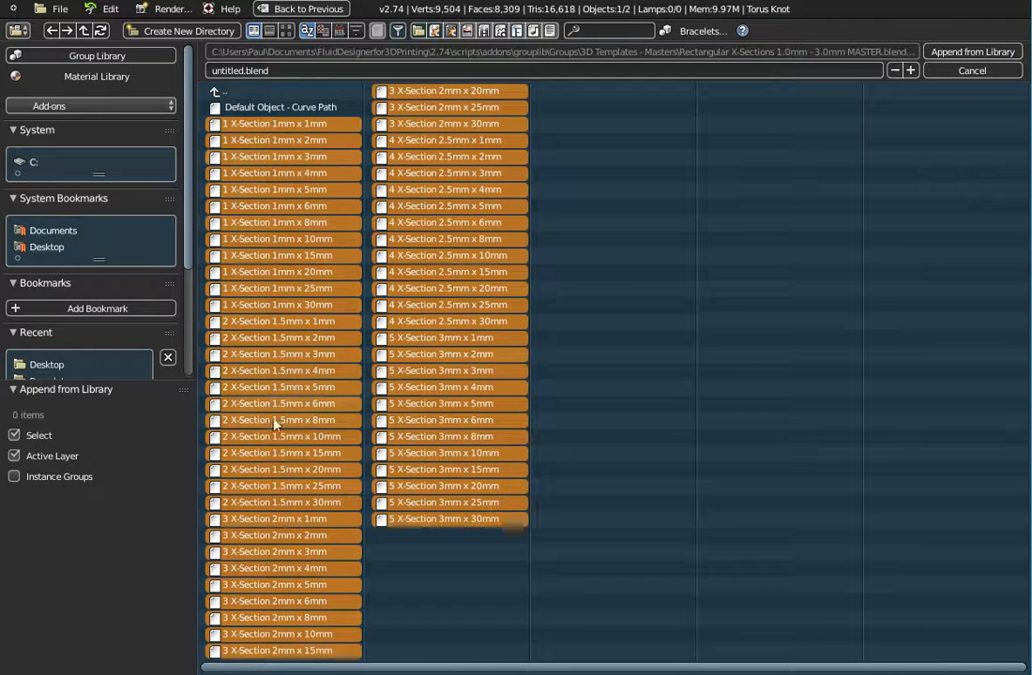
pyautogui.click(970, 53)
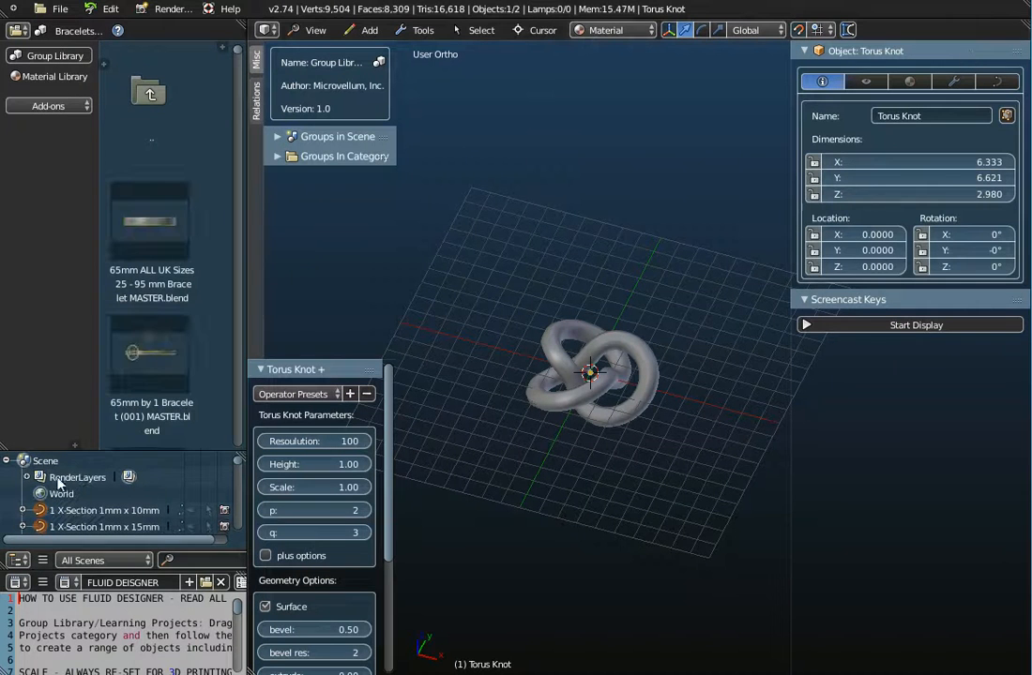
# Enlarge the Outliner to review the appended cross-sections, and select only the Torus Knot.
pyautogui.moveTo(212, 449); pyautogui.dragTo(213, 110)
pyautogui.scroll(-5, 142, 331)
pyautogui.scroll(-12, 143, 330)
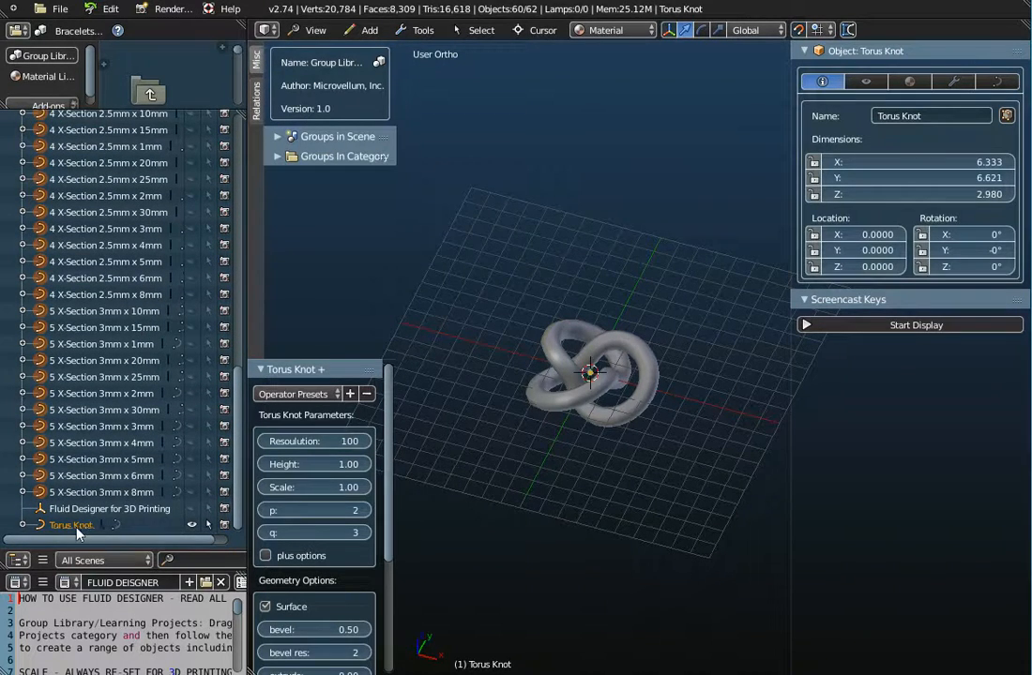
pyautogui.click(74, 527)
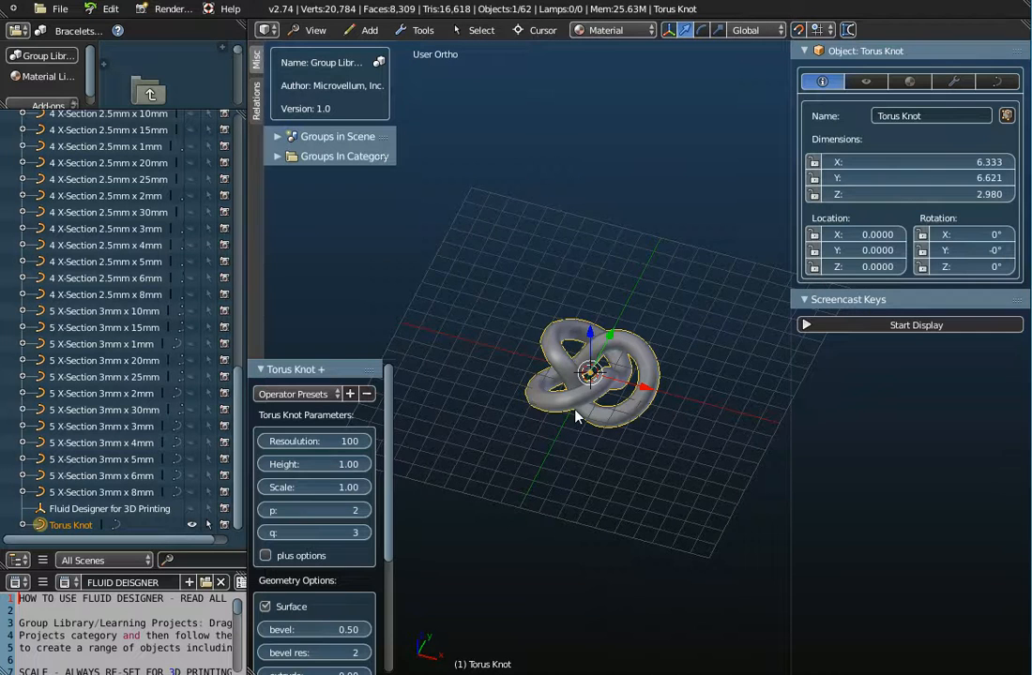
pyautogui.moveTo(607, 430); pyautogui.dragTo(631, 425, button='middle')
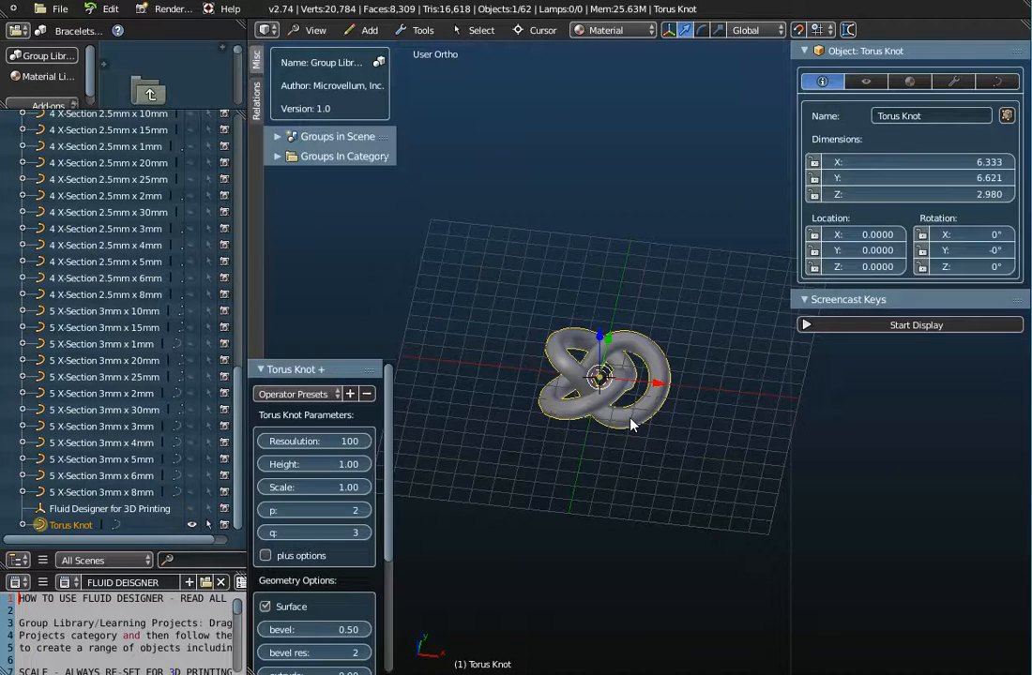
pyautogui.moveTo(237, 441); pyautogui.dragTo(248, 157)
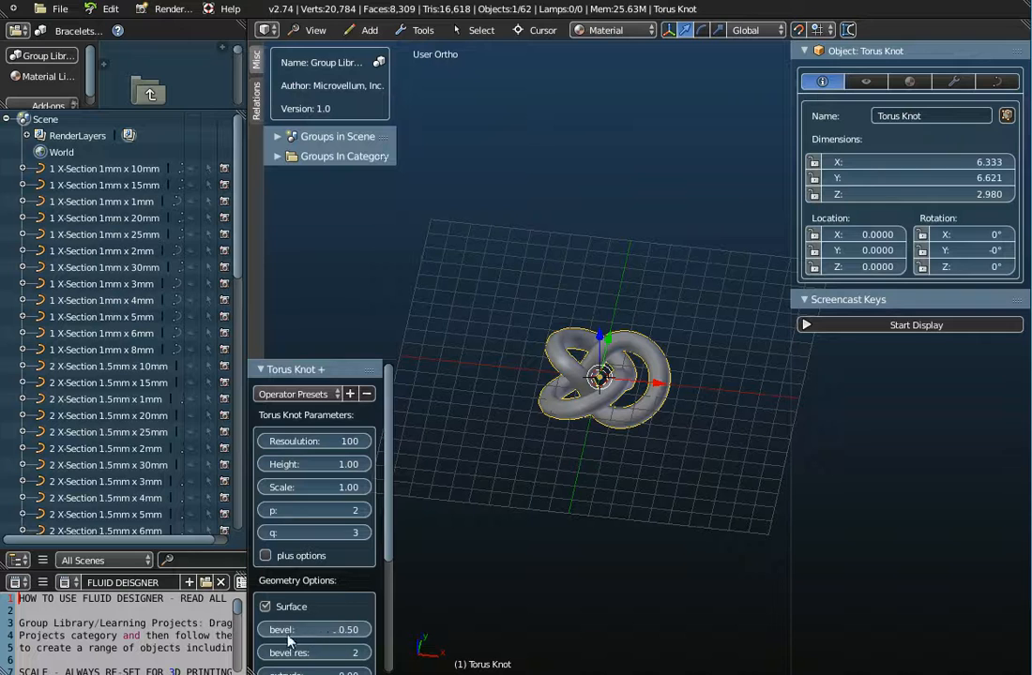
# Set the torus knot's bevel to 0 to leave a bare curve.
pyautogui.click(338, 630)
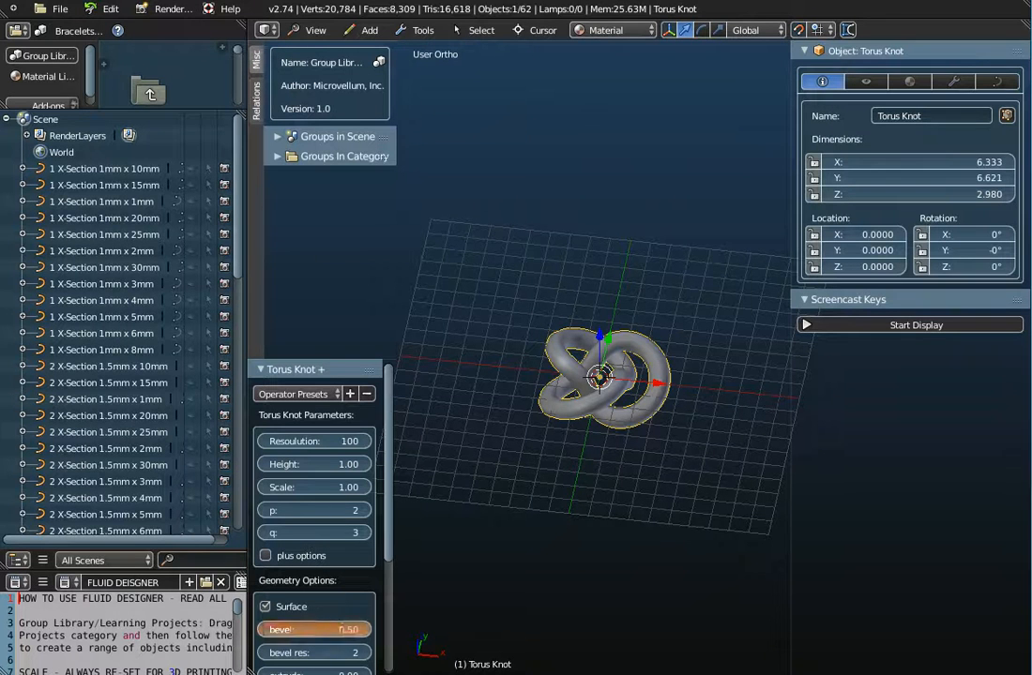
pyautogui.write('0')
pyautogui.press('Return')
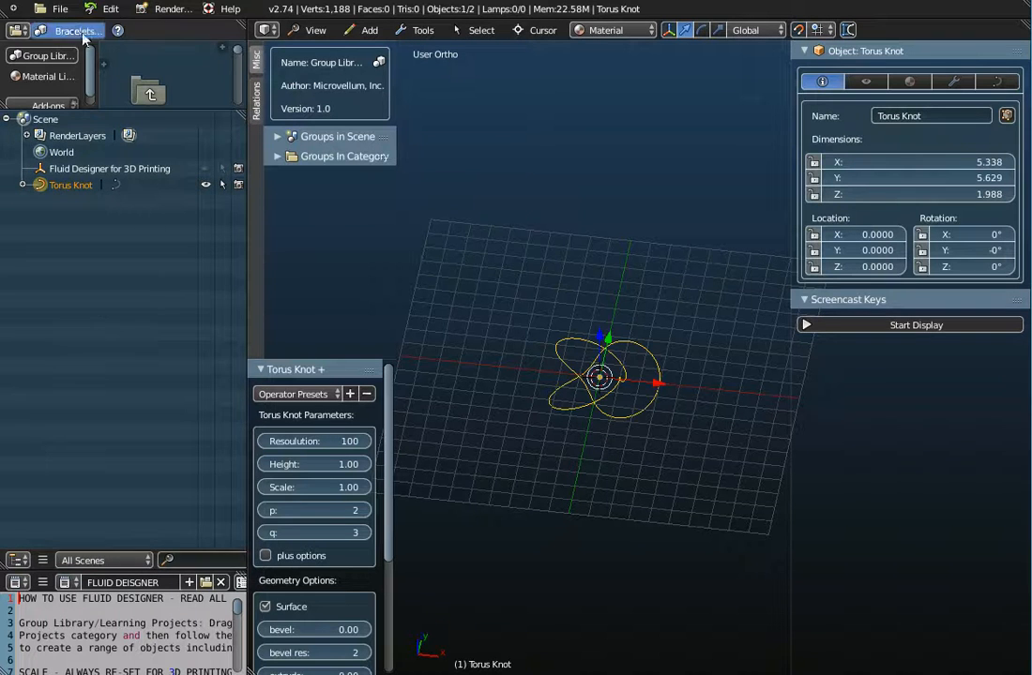
# Append all the rectangular X-Section objects again, leaving out Default Object - Curve Path.
pyautogui.click(58, 9)
pyautogui.click(90, 201)
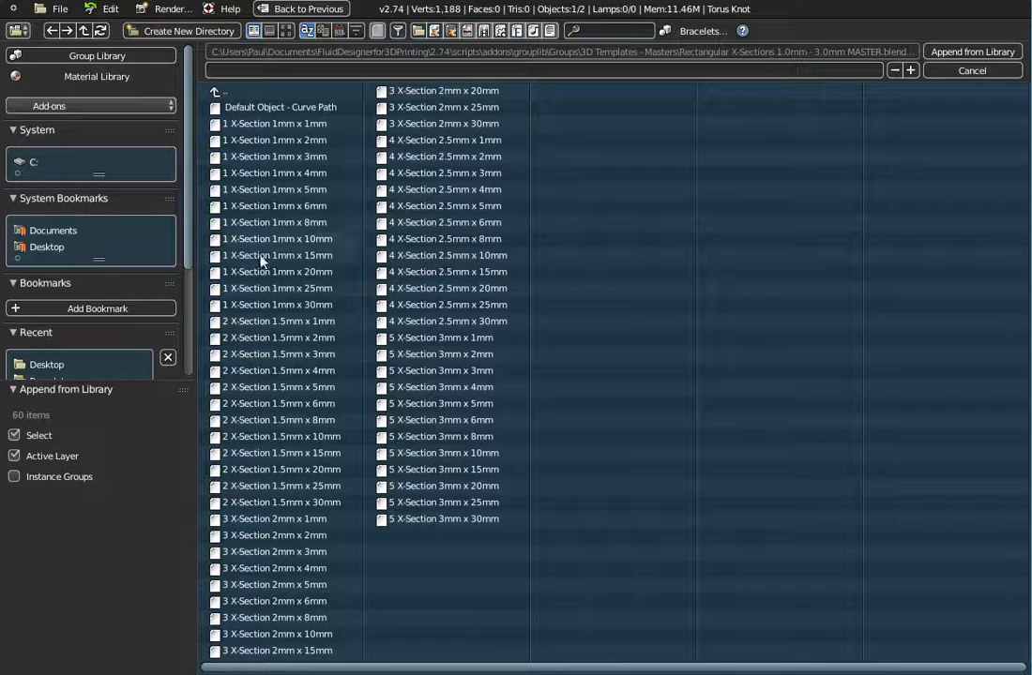
pyautogui.press('a')
pyautogui.keyDown('shift'); pyautogui.click(262, 109); pyautogui.keyUp('shift')
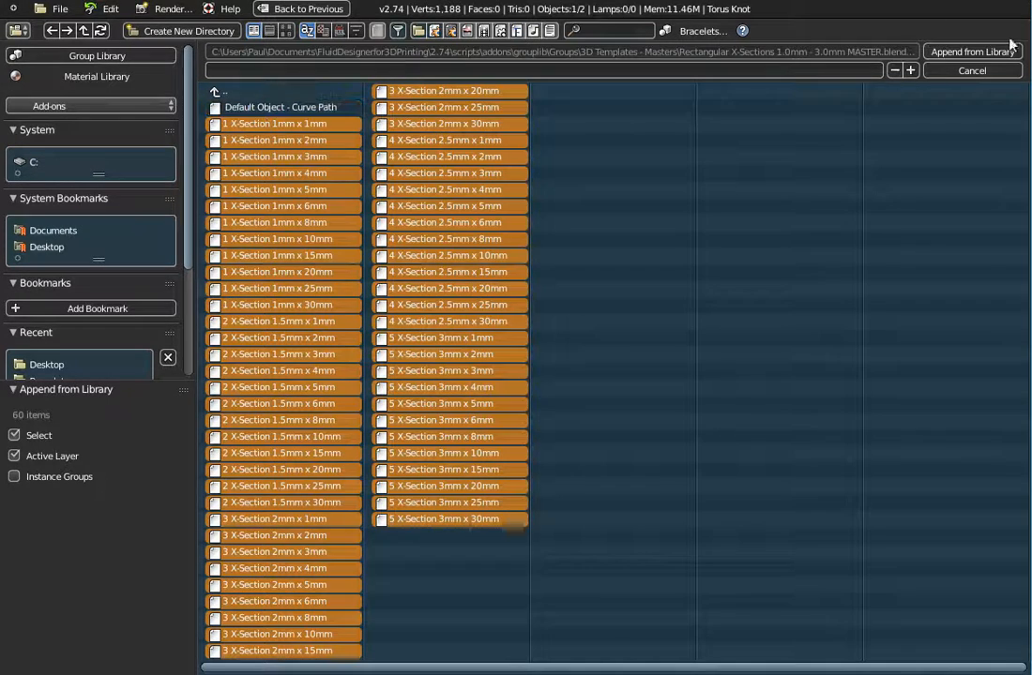
pyautogui.click(972, 52)
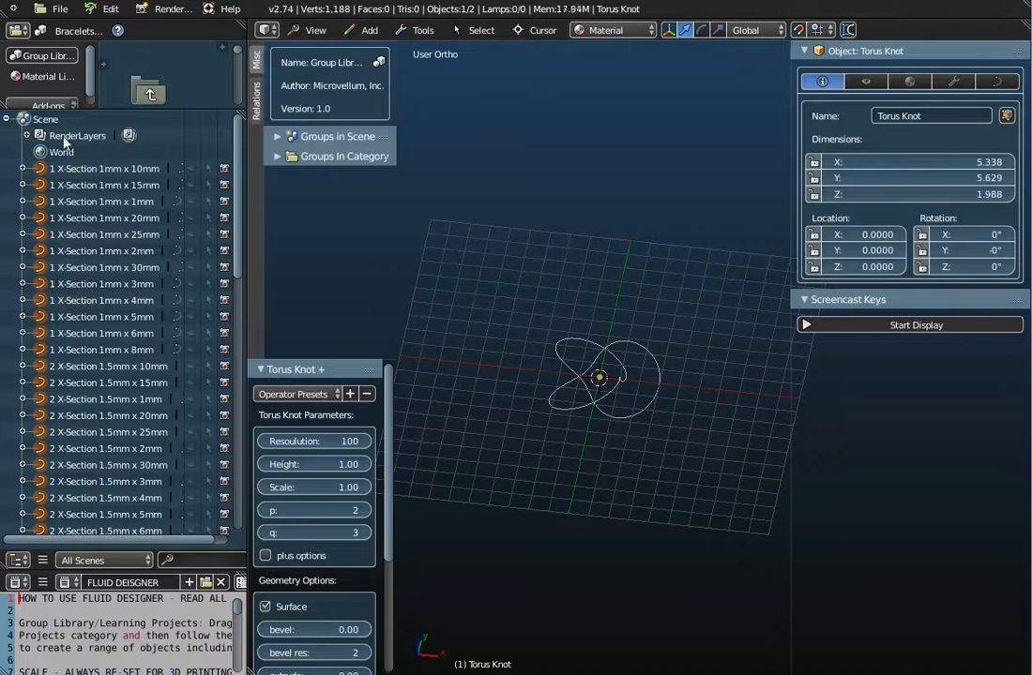
# Save the scene to the Desktop as untitled.blend.
pyautogui.click(56, 8)
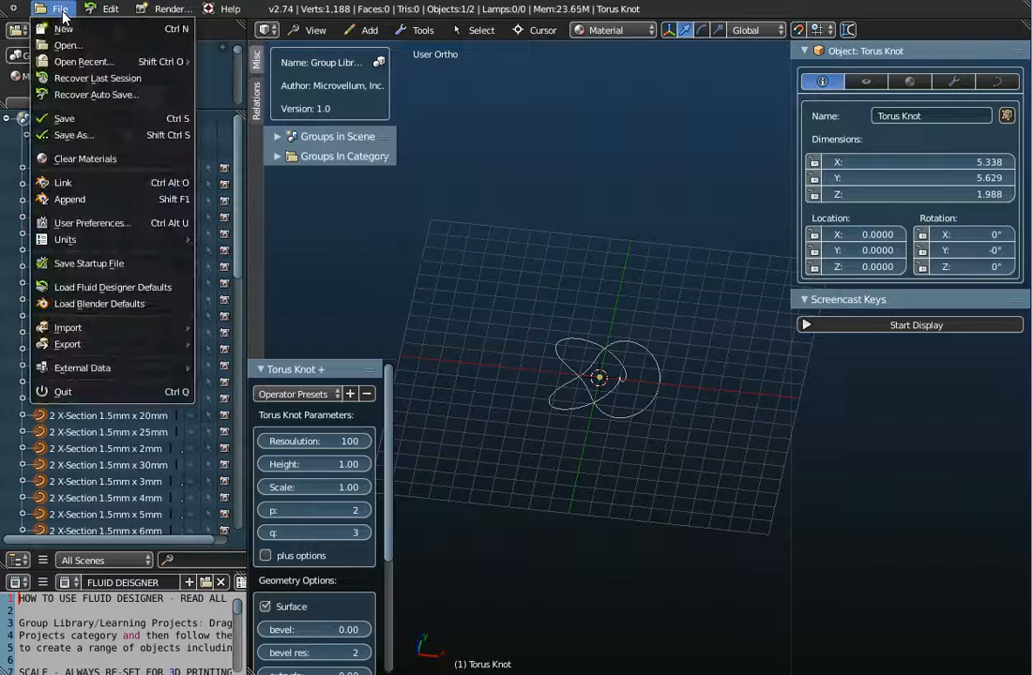
pyautogui.click(63, 134)
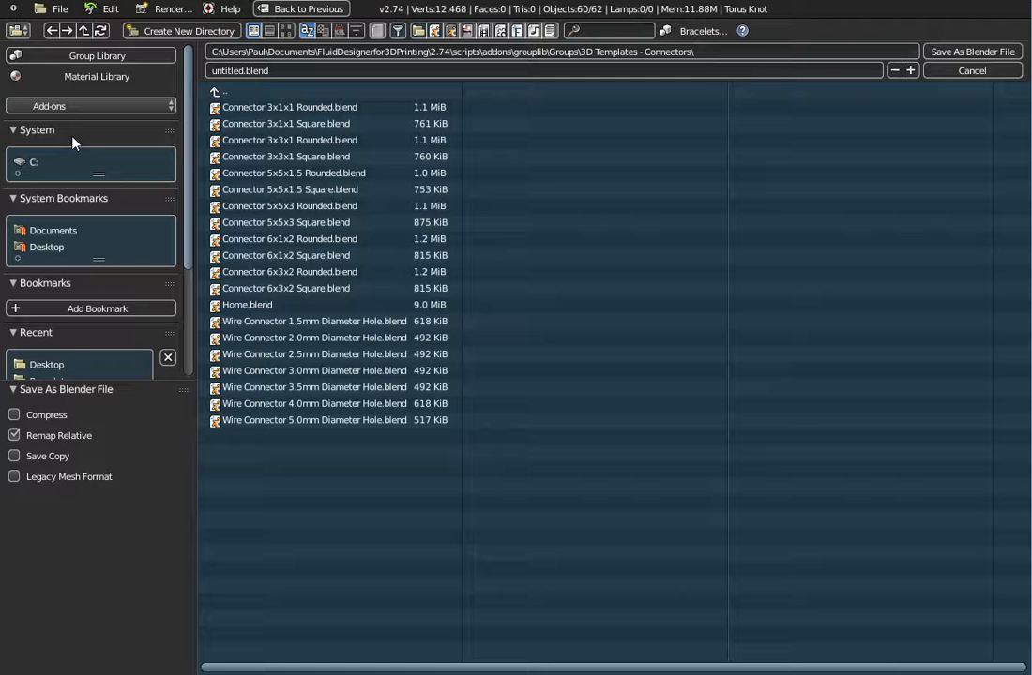
pyautogui.click(49, 247)
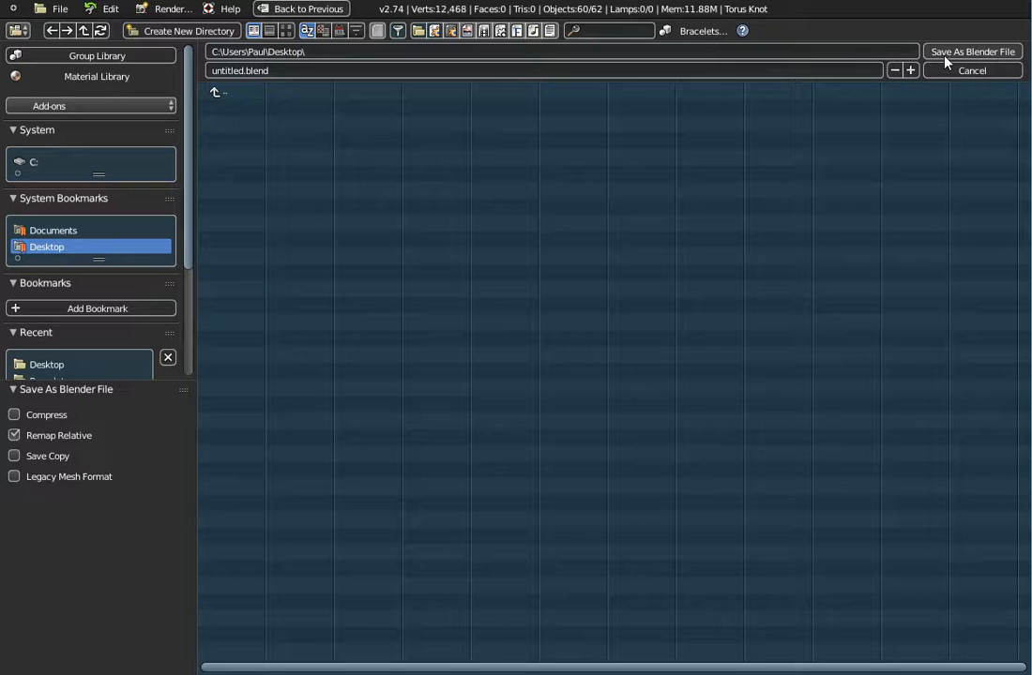
pyautogui.click(943, 54)
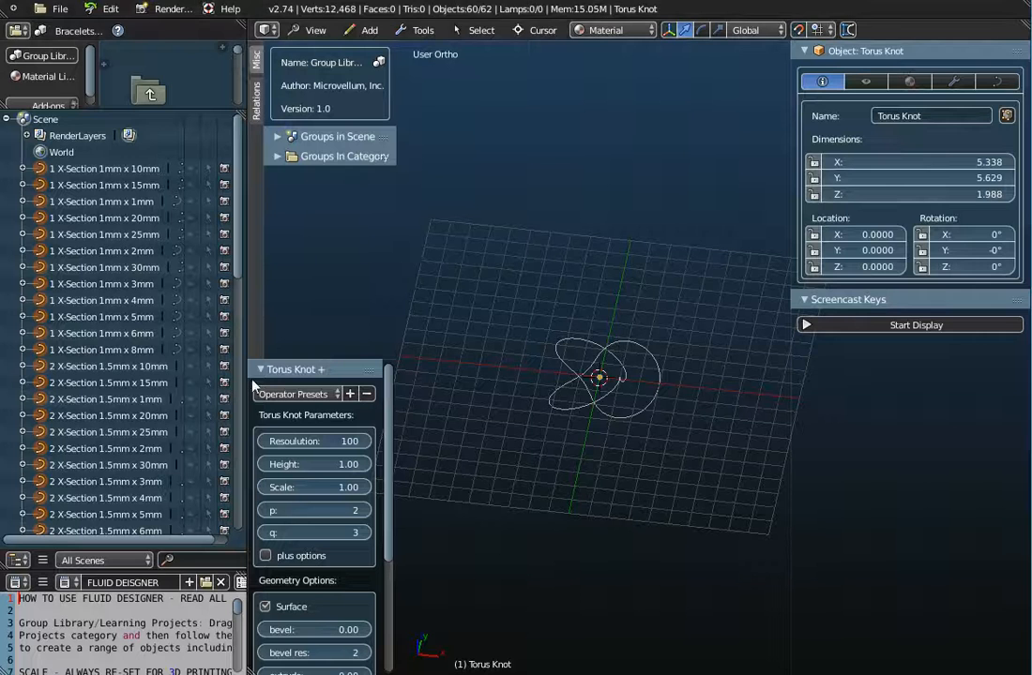
# Select only the Torus Knot in the Outliner, leaving all the cross-sections deselected.
pyautogui.scroll(-5, 161, 298)
pyautogui.scroll(-8, 161, 299)
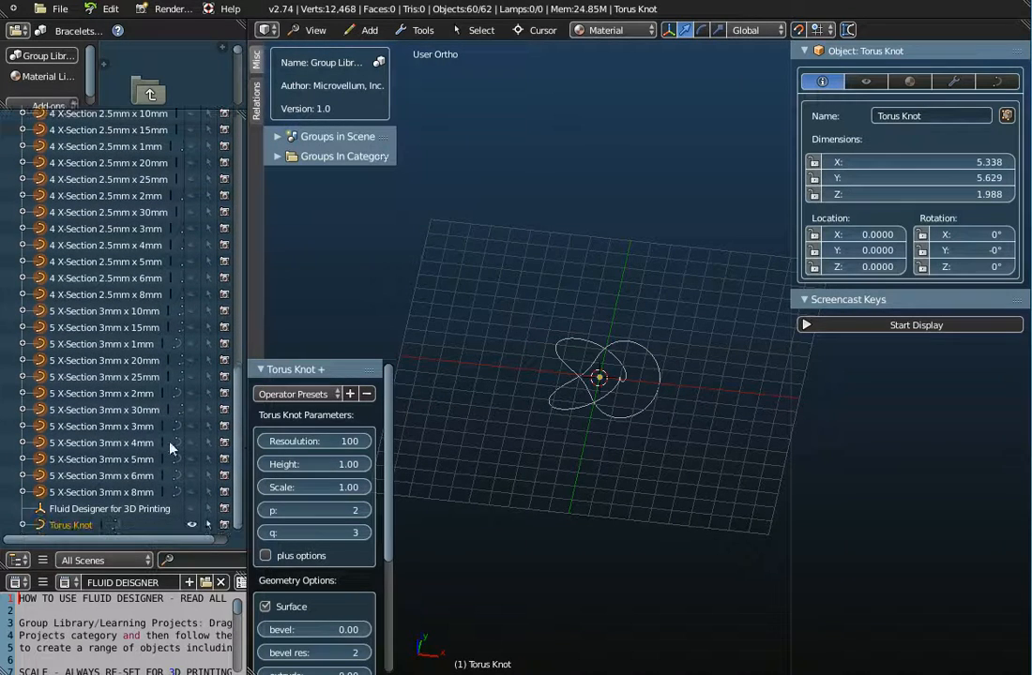
pyautogui.click(81, 528)
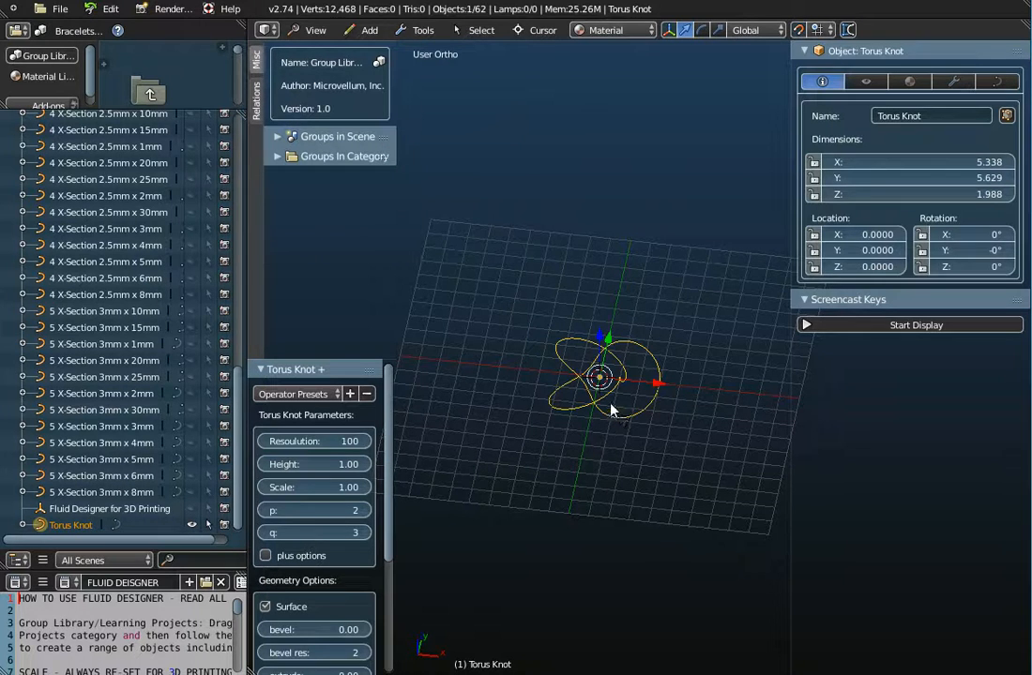
# Examine several control points along the torus knot in Edit Mode, including those around its joining end, and return to Object Mode.
pyautogui.press('Tab')
pyautogui.scroll(10, 610, 410)
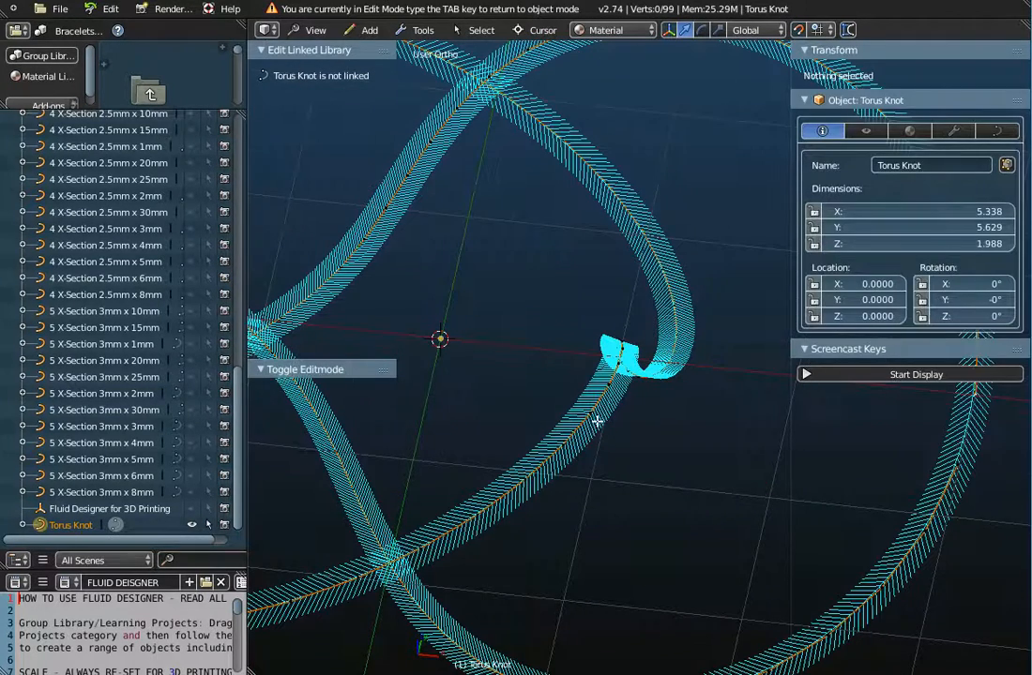
pyautogui.rightClick(592, 417)
pyautogui.rightClick(528, 474)
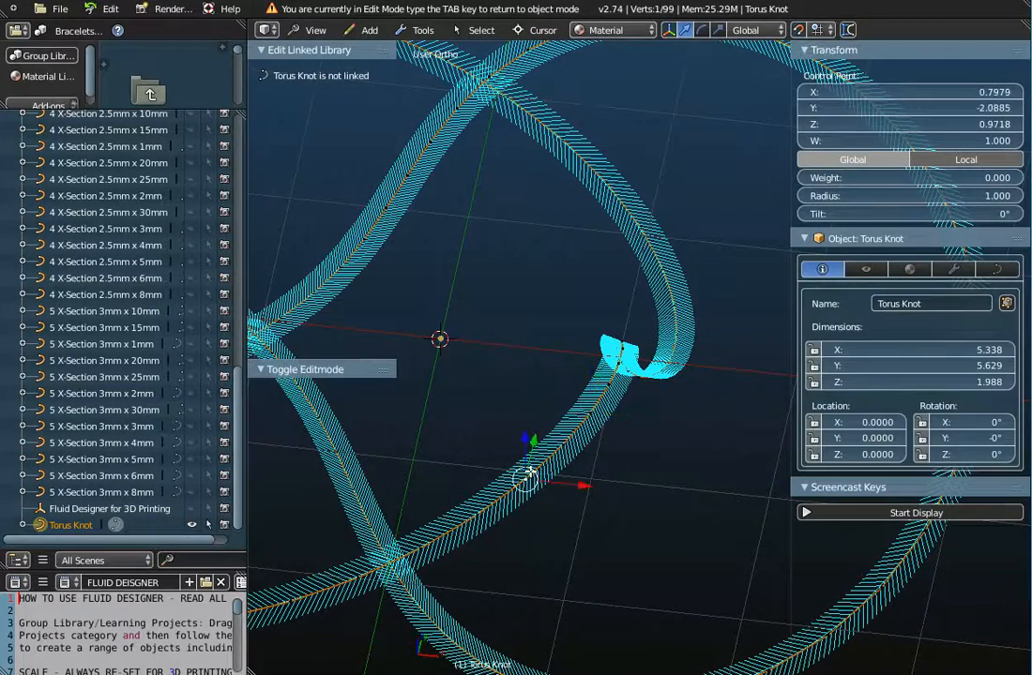
pyautogui.scroll(-4, 528, 474)
pyautogui.moveTo(528, 473)
pyautogui.mouseDown(button='middle')
pyautogui.moveTo(571, 420)
pyautogui.moveTo(522, 472)
pyautogui.moveTo(535, 466)
pyautogui.mouseUp(button='middle')
pyautogui.scroll(-2, 536, 466)
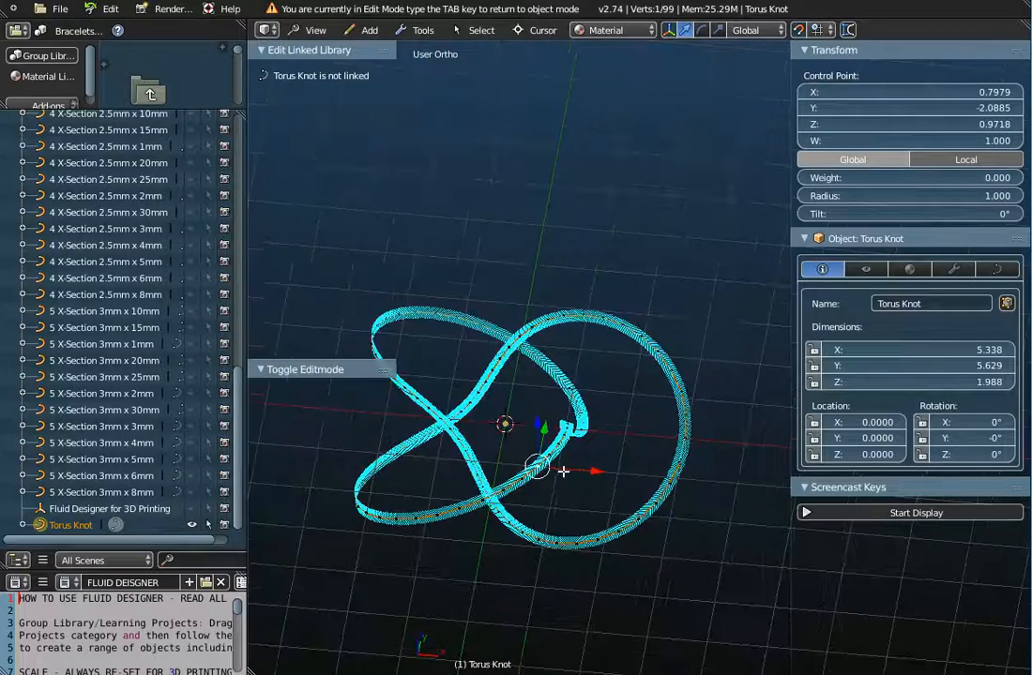
pyautogui.scroll(5, 549, 455)
pyautogui.scroll(3, 537, 448)
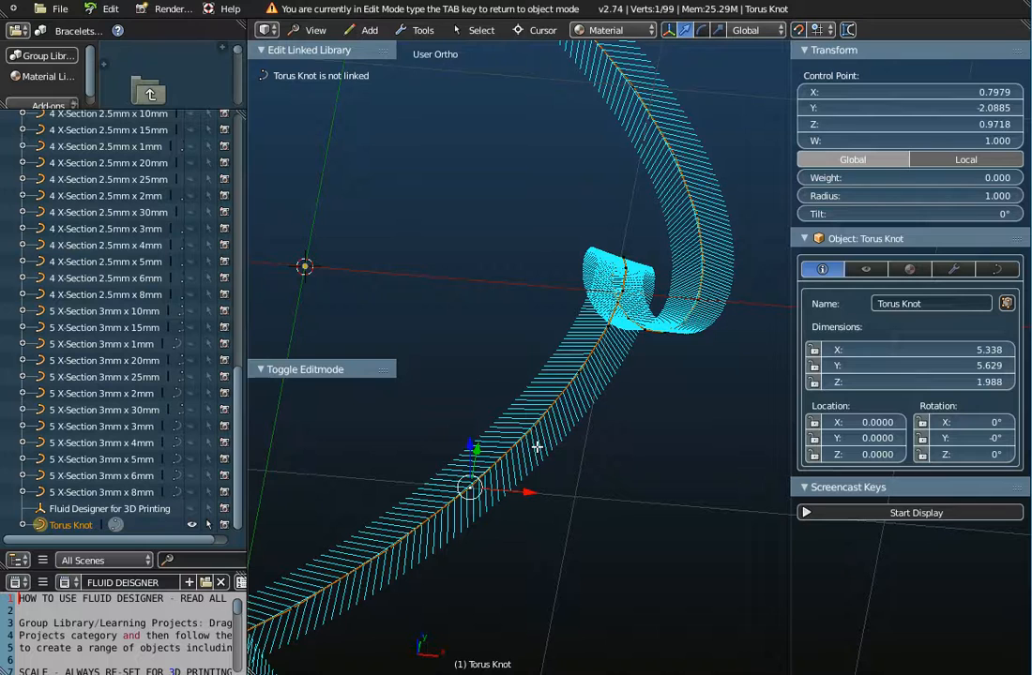
pyautogui.rightClick(537, 431)
pyautogui.rightClick(581, 372)
pyautogui.rightClick(616, 294)
pyautogui.rightClick(677, 243)
pyautogui.scroll(-6, 694, 293)
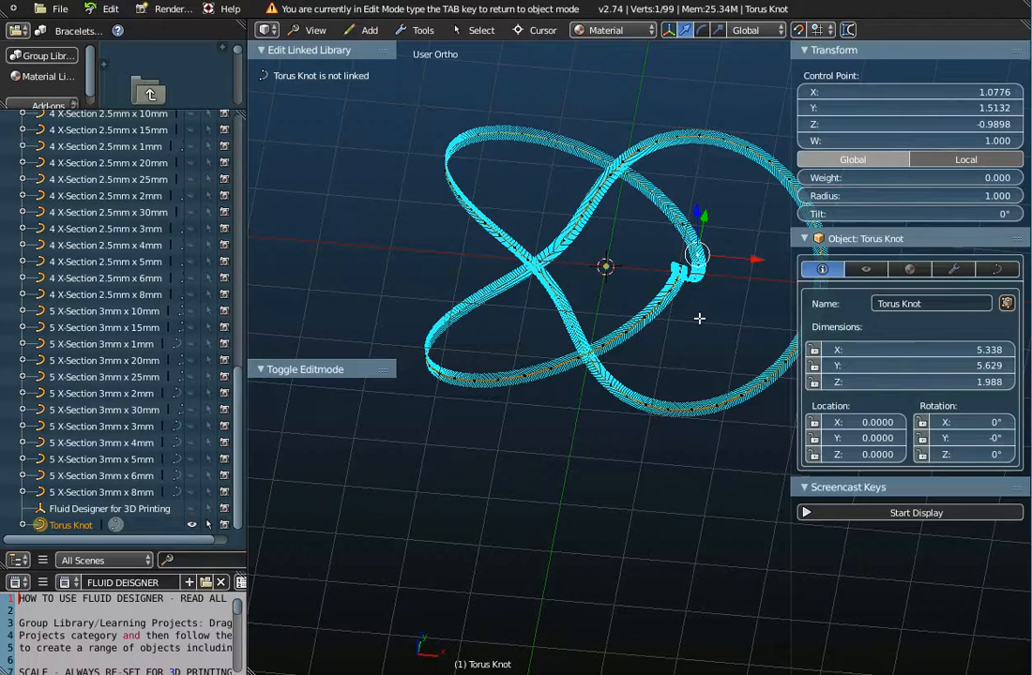
pyautogui.press('Tab')
# Assign 1 X-Section 1mm x 1mm as the torus knot's bevel object.
pyautogui.moveTo(698, 362); pyautogui.dragTo(656, 398, button='middle')
pyautogui.click(996, 81)
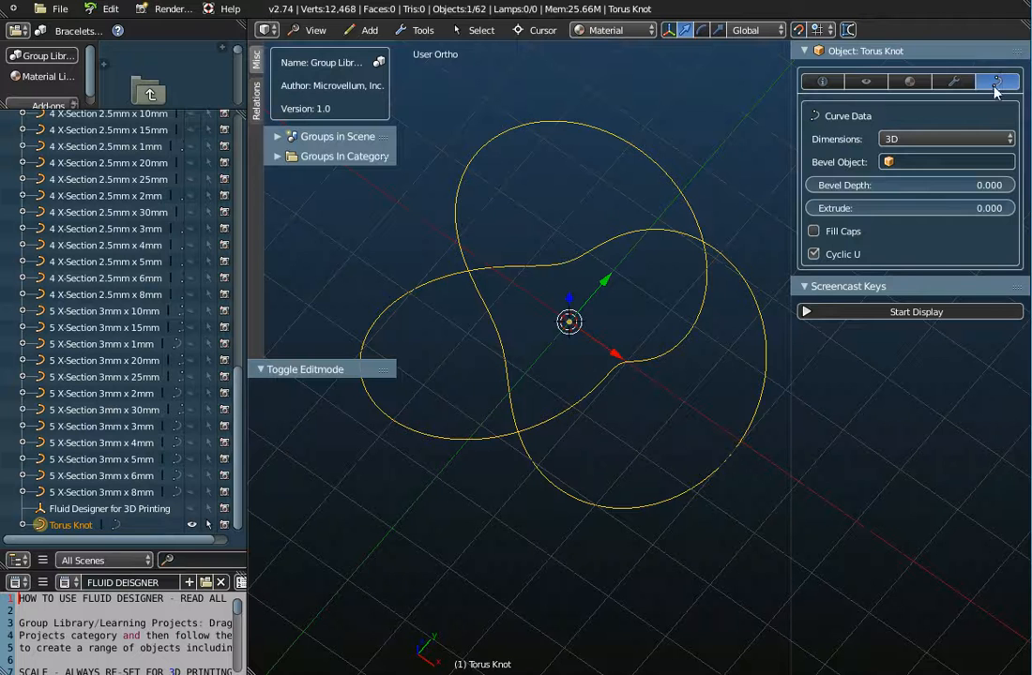
pyautogui.click(928, 161)
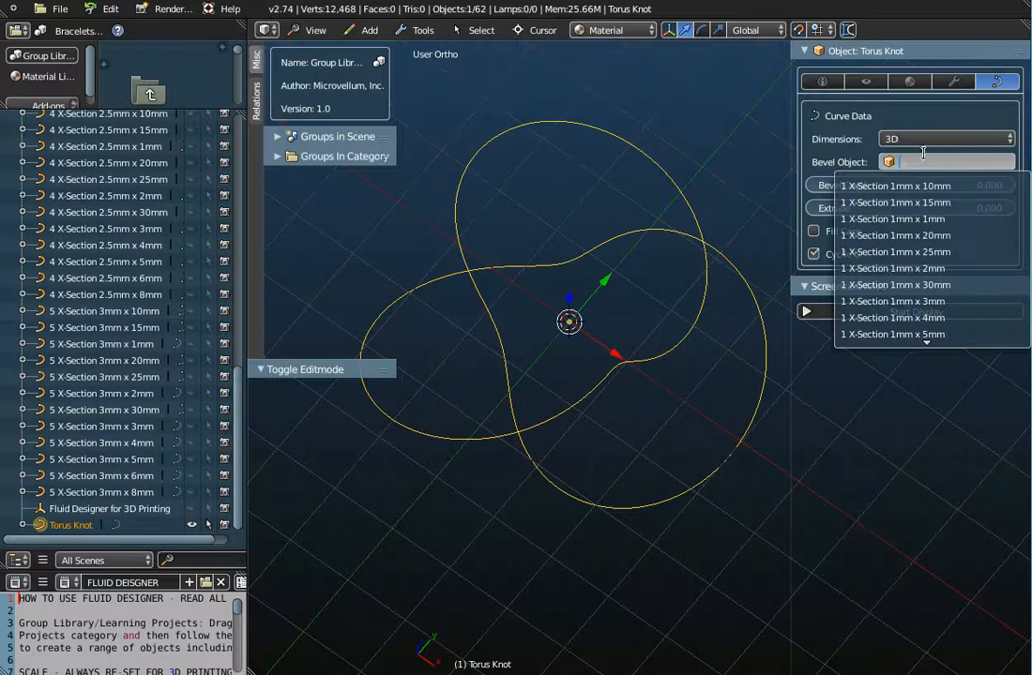
pyautogui.click(908, 218)
pyautogui.moveTo(569, 318); pyautogui.dragTo(616, 350, button='middle')
pyautogui.scroll(2, 599, 285)
pyautogui.scroll(-3, 599, 285)
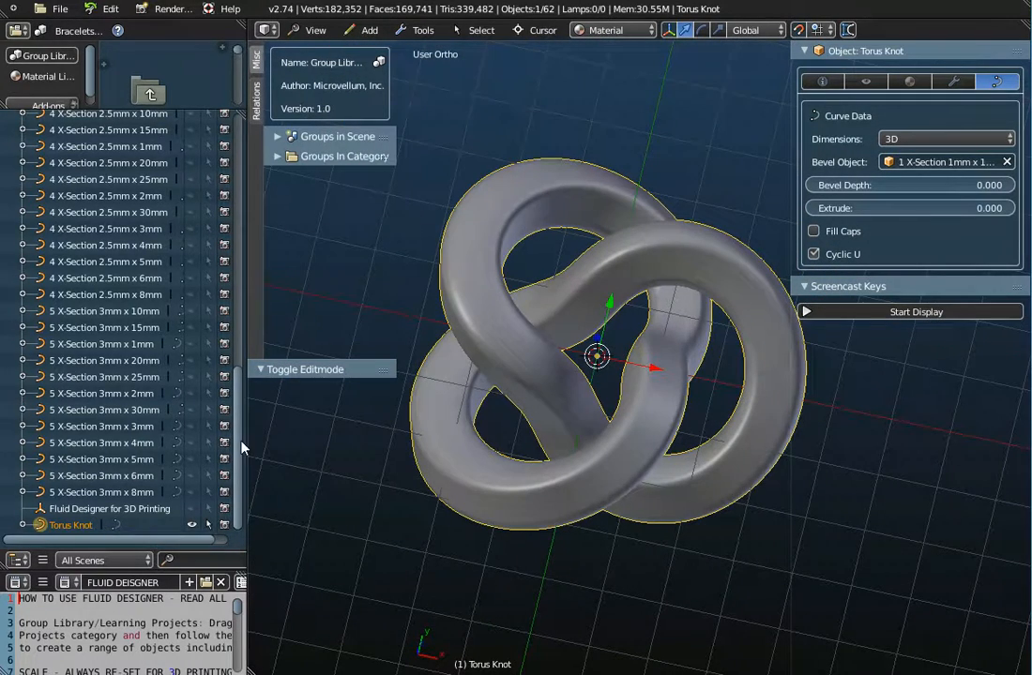
# Move the torus knot -5 units along the X axis, away from the origin.
pyautogui.scroll(15, 239, 437)
pyautogui.scroll(-3, 629, 481)
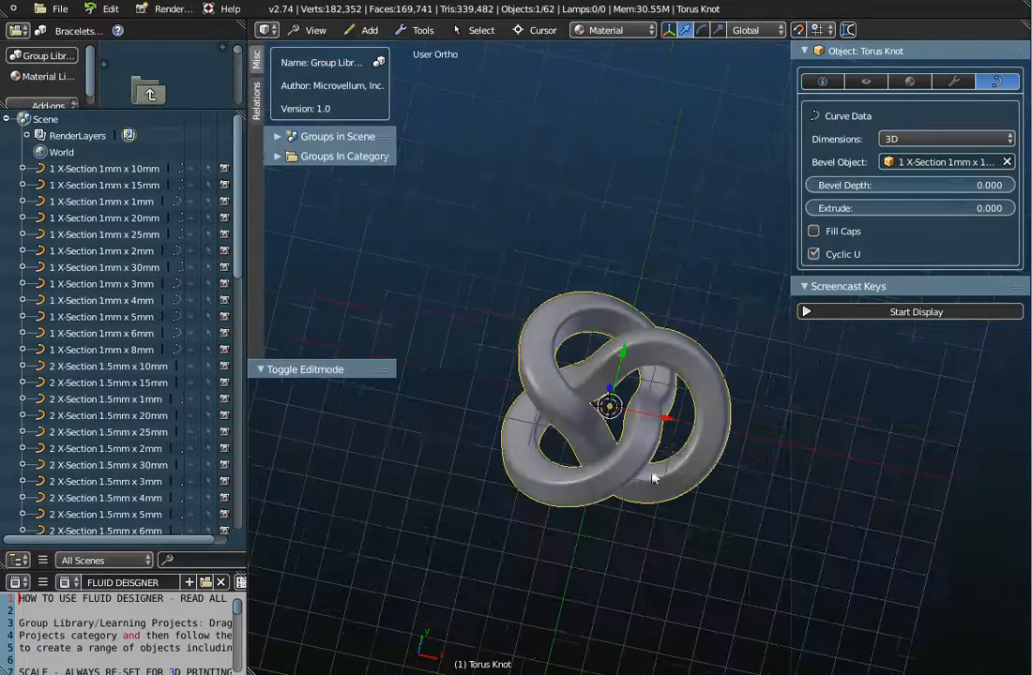
pyautogui.moveTo(670, 427); pyautogui.dragTo(502, 375)
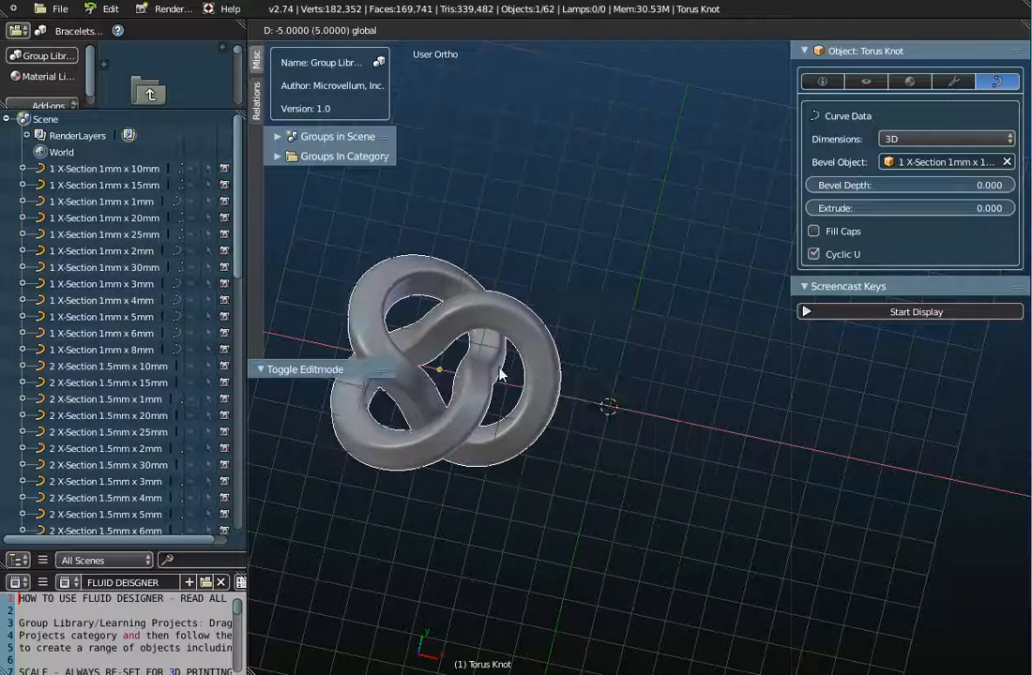
# Make 1 X-Section 1mm x 1mm visible and selectable, and select it at the origin.
pyautogui.click(98, 202)
pyautogui.click(191, 202)
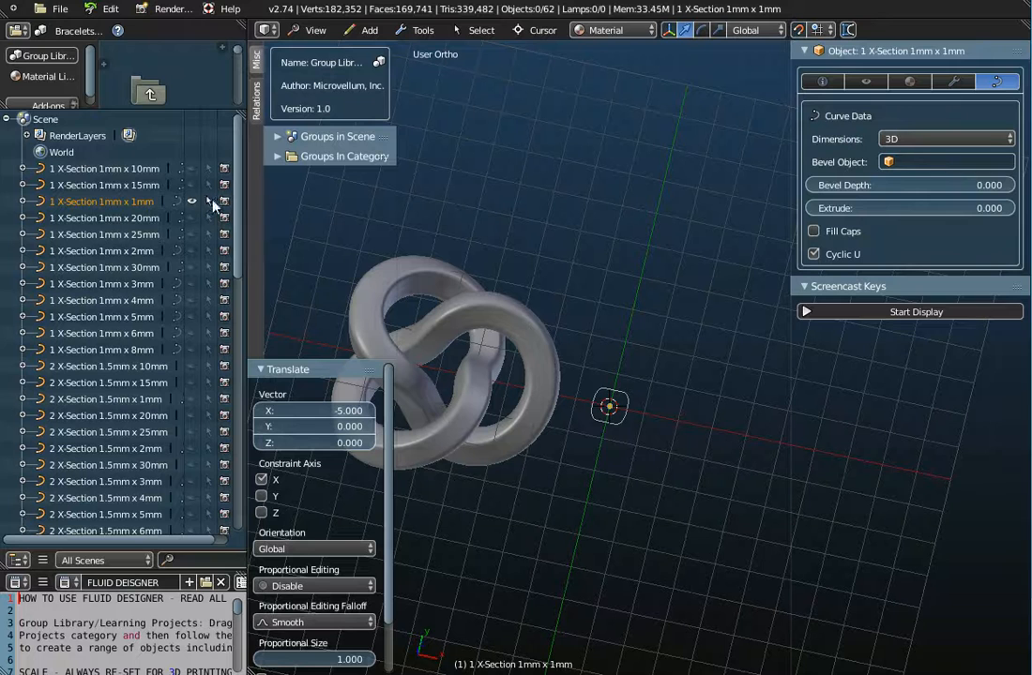
pyautogui.rightClick(609, 405)
pyautogui.scroll(4, 614, 406)
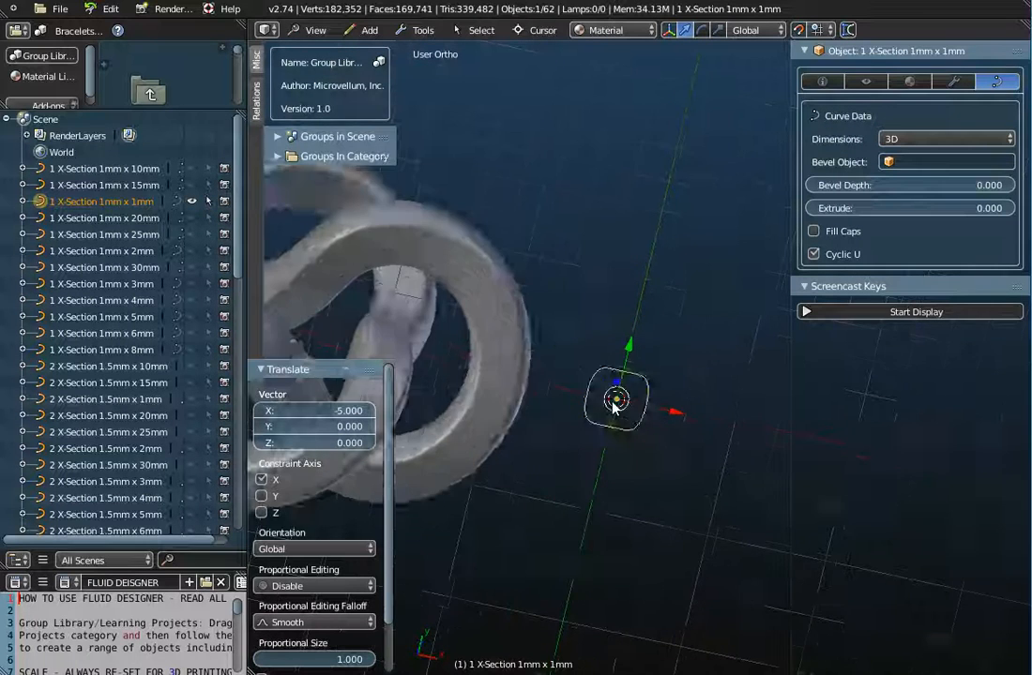
pyautogui.scroll(5, 616, 405)
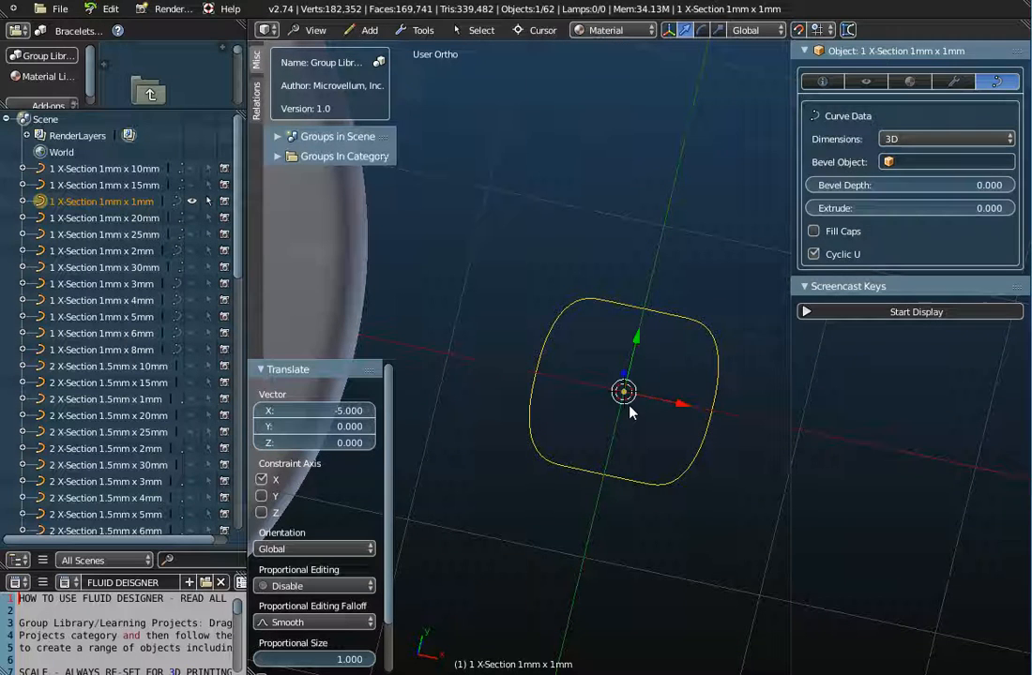
# Examine the control points on the 1mm x 1mm cross-section's top and bottom edges in Edit Mode, and return to Object Mode.
pyautogui.press('Tab')
pyautogui.rightClick(600, 299)
pyautogui.rightClick(689, 317)
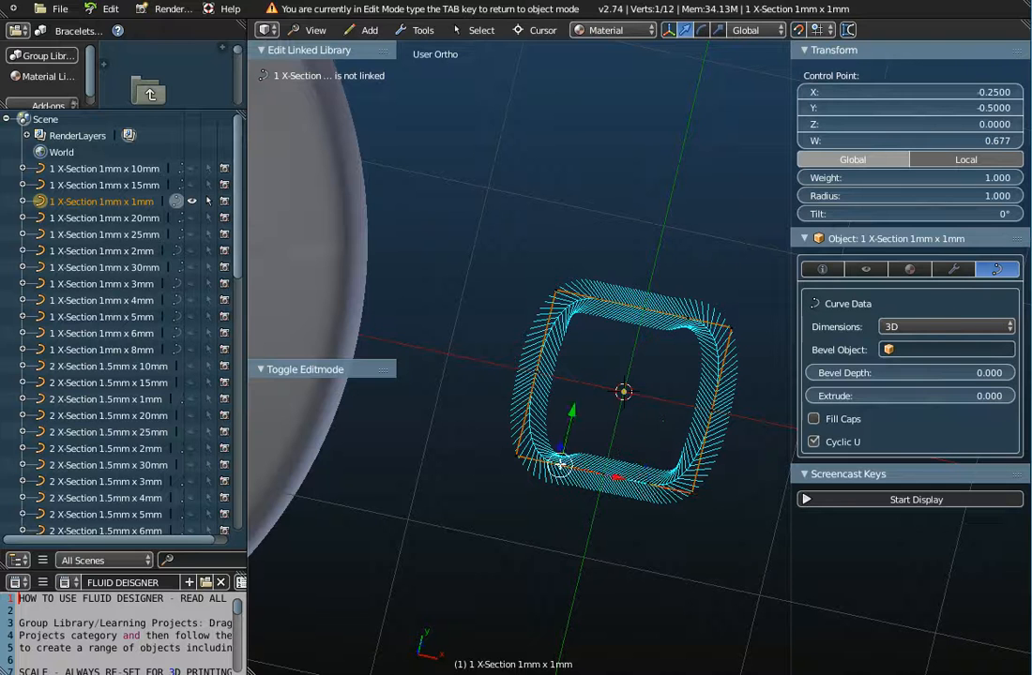
pyautogui.rightClick(654, 478)
pyautogui.rightClick(686, 317)
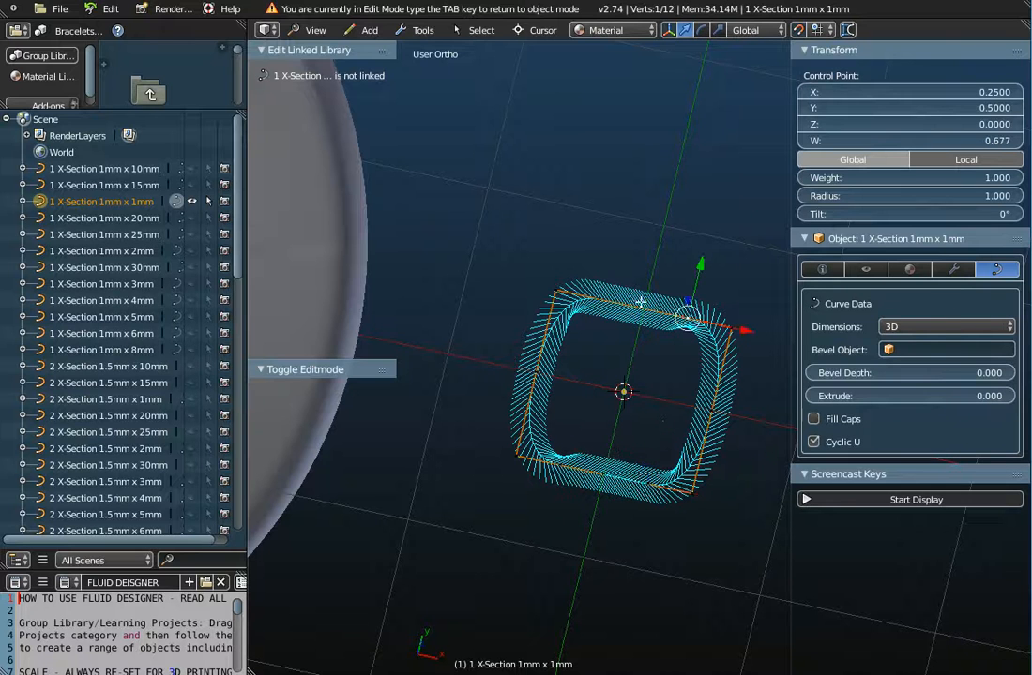
pyautogui.rightClick(561, 462)
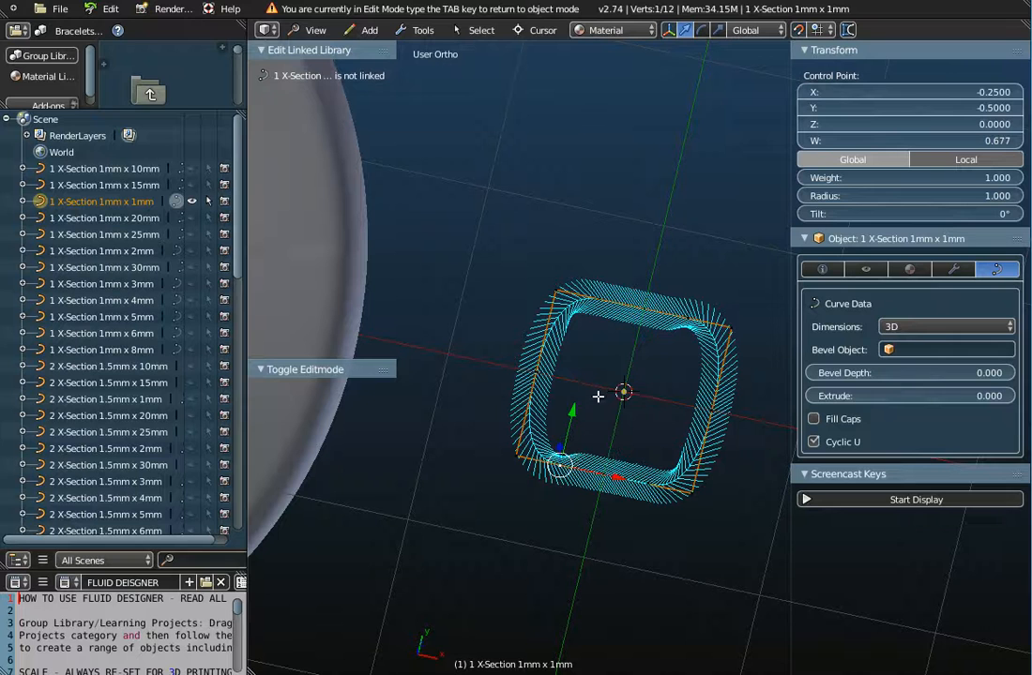
pyautogui.press('w')
pyautogui.press('Tab')
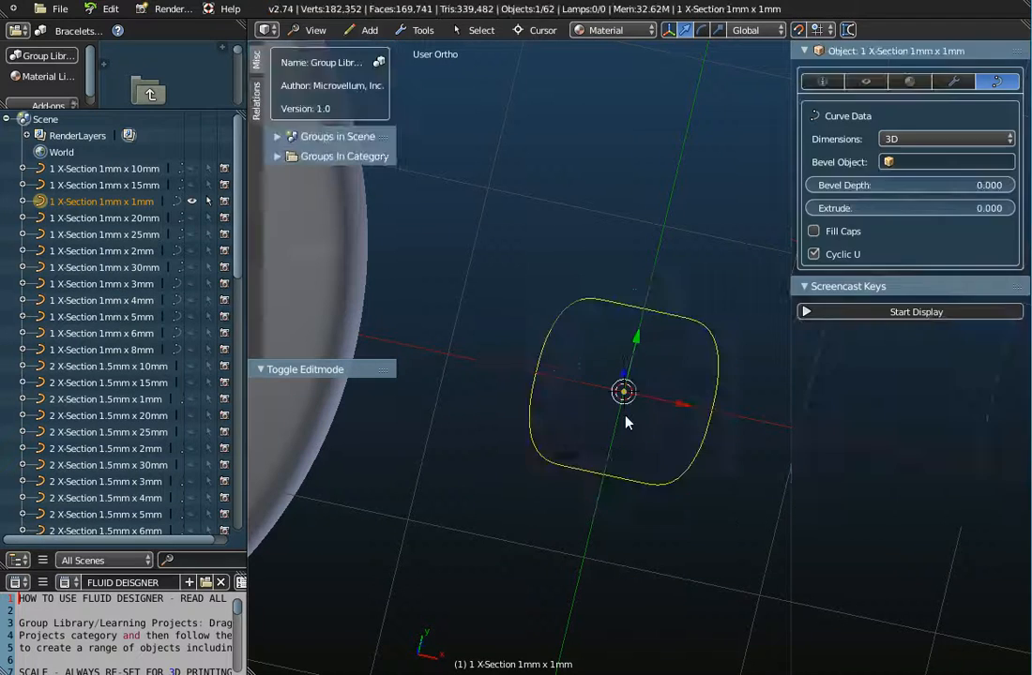
# Select the torus knot and view it from several angles beside its square cross-section.
pyautogui.scroll(-5, 627, 421)
pyautogui.scroll(-3, 634, 451)
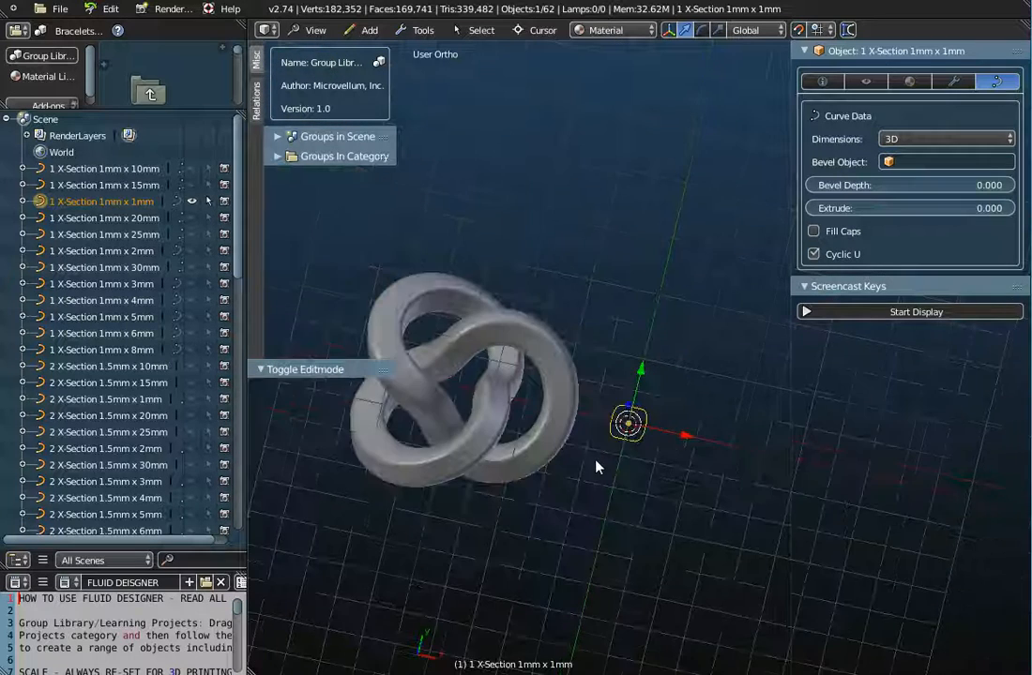
pyautogui.moveTo(598, 467); pyautogui.dragTo(654, 393, button='middle')
pyautogui.moveTo(487, 364); pyautogui.dragTo(546, 421, button='middle')
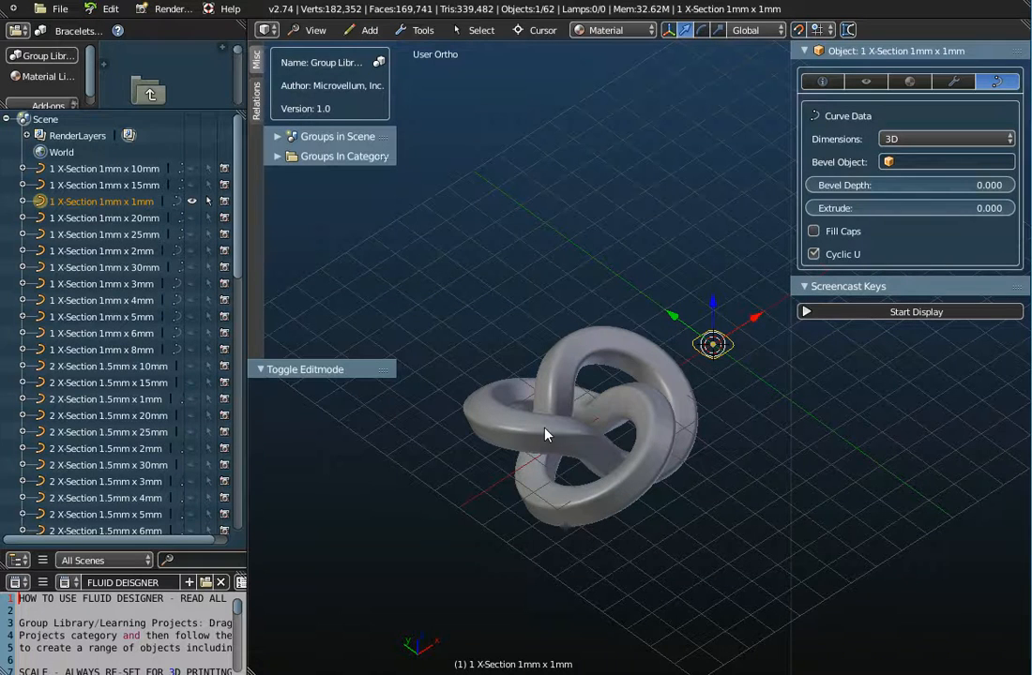
pyautogui.rightClick(610, 461)
pyautogui.moveTo(608, 445); pyautogui.dragTo(455, 312, button='middle')
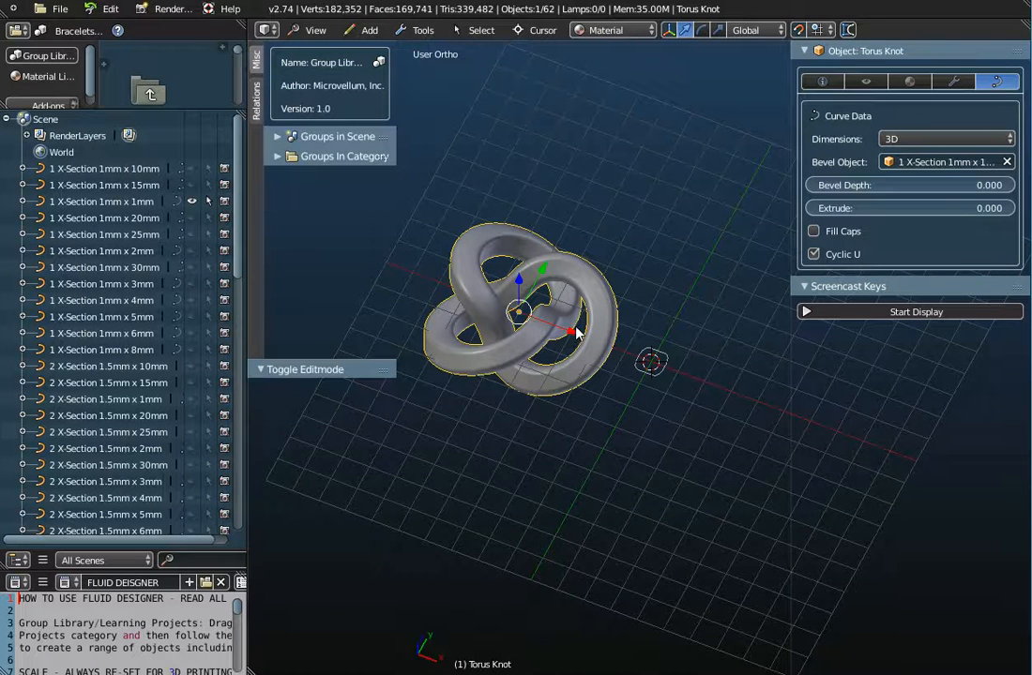
# Start a new scene by reloading the start-up file.
pyautogui.click(59, 8)
pyautogui.click(65, 41)
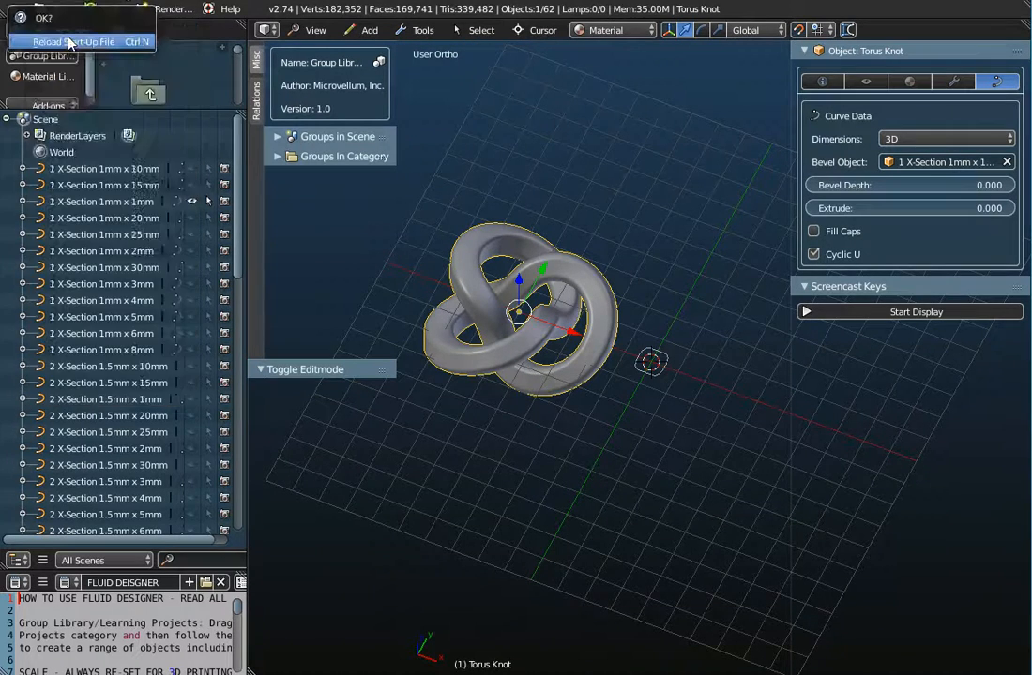
pyautogui.click(68, 42)
# Add Celtic Knot Bracelet 4-Leaf 65mm (302) MASTER.blend from the Bracelets library to the work area.
pyautogui.scroll(-5, 375, 260)
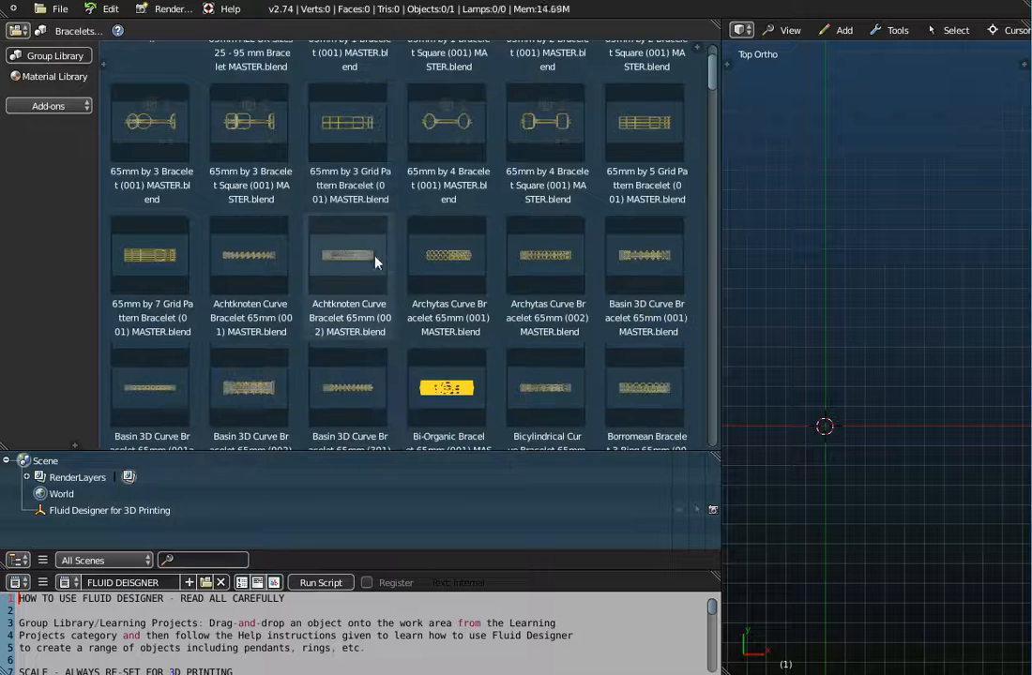
pyautogui.scroll(-3, 502, 286)
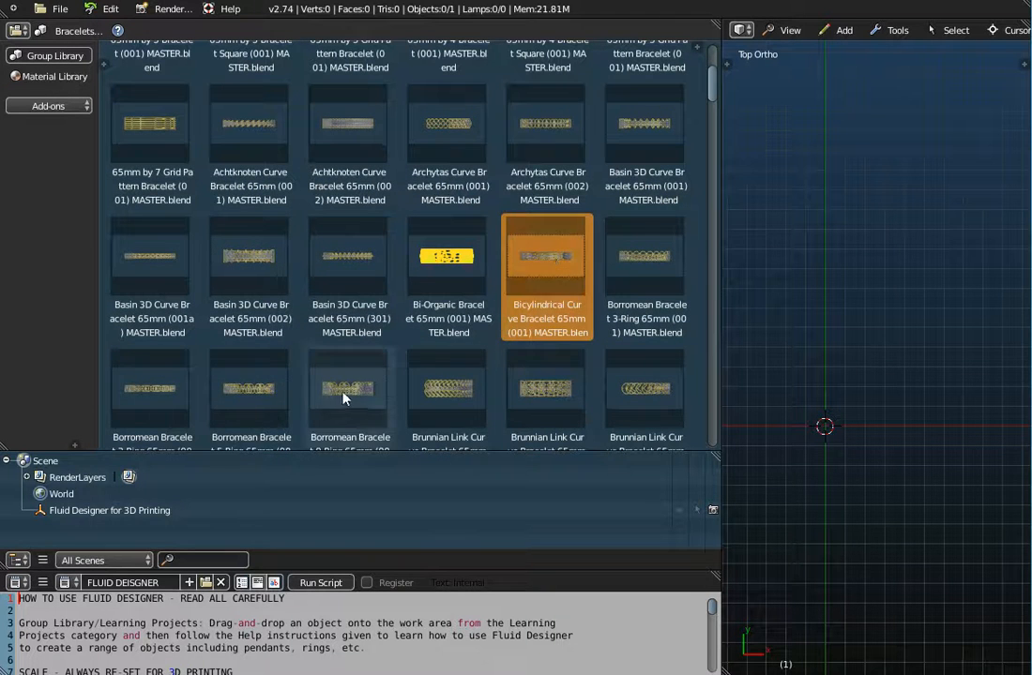
pyautogui.scroll(-5, 154, 387)
pyautogui.scroll(-7, 154, 387)
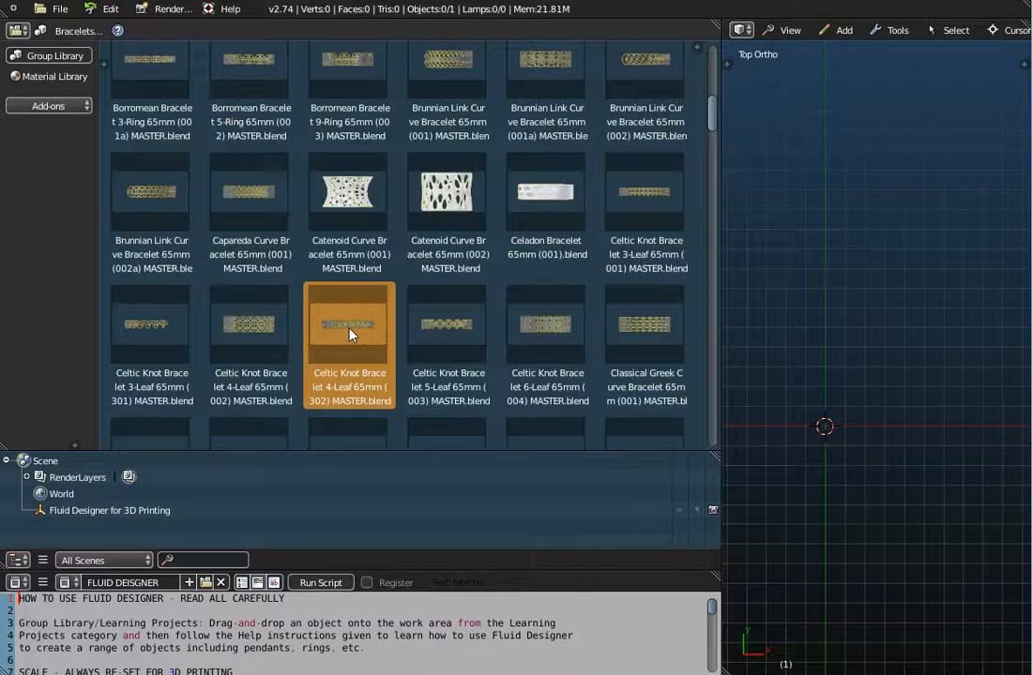
pyautogui.moveTo(352, 335); pyautogui.dragTo(750, 329)
# Remove the Curve, Set the Rows and Set the Columns modifiers from the Celtic knot bracelet.
pyautogui.moveTo(626, 300); pyautogui.dragTo(628, 373, button='middle')
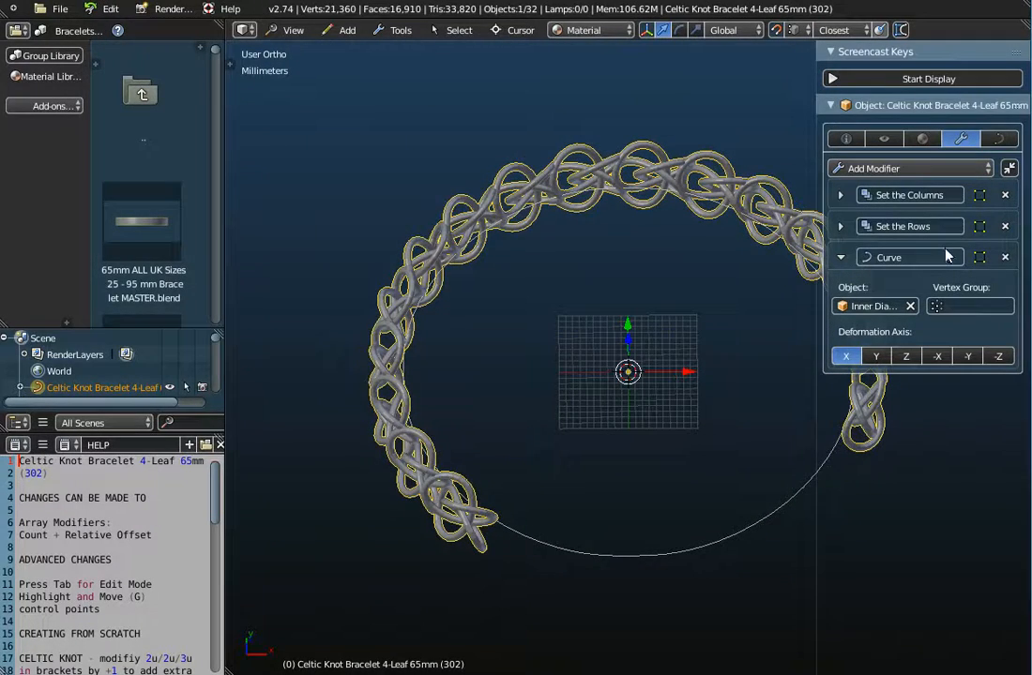
pyautogui.click(1005, 257)
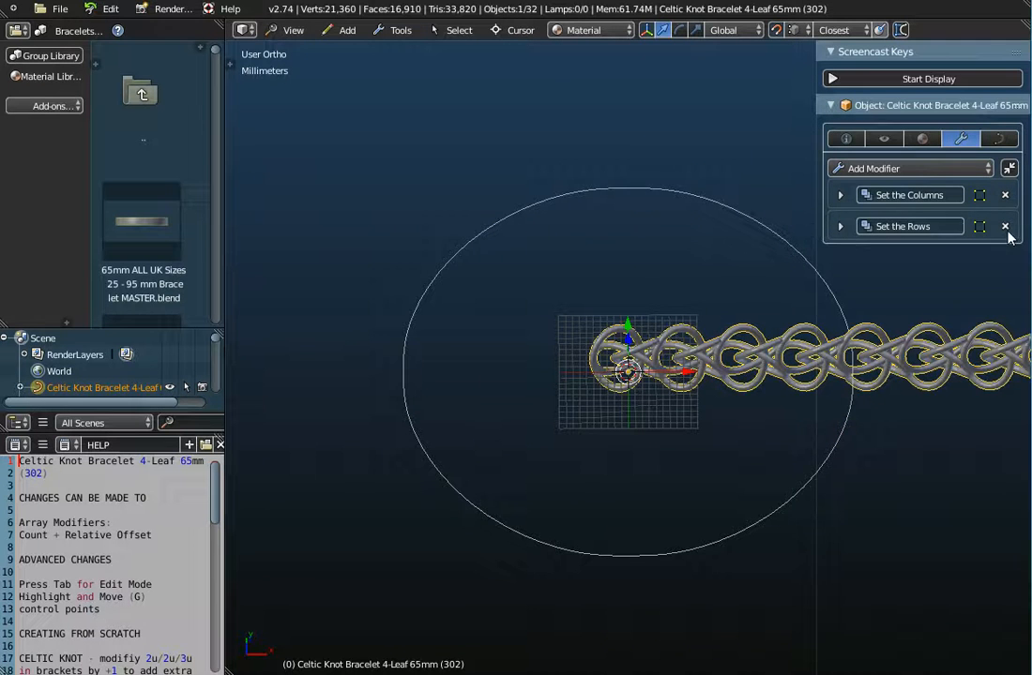
pyautogui.click(1005, 226)
pyautogui.click(1004, 197)
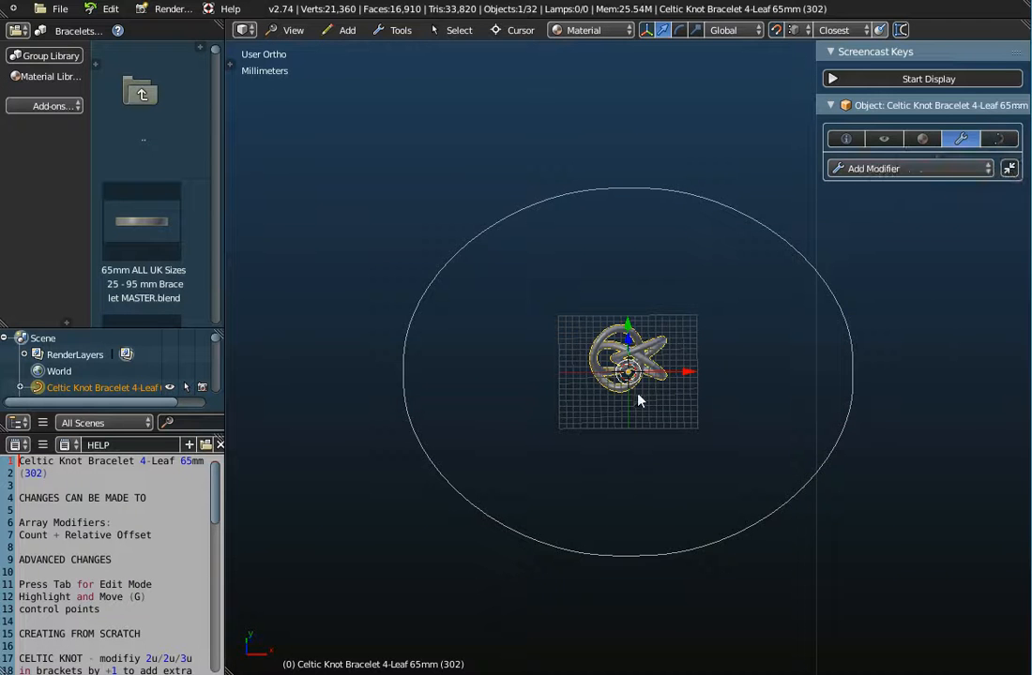
# Clear the Celtic knot's bevel object to leave a bare curve.
pyautogui.scroll(3, 638, 394)
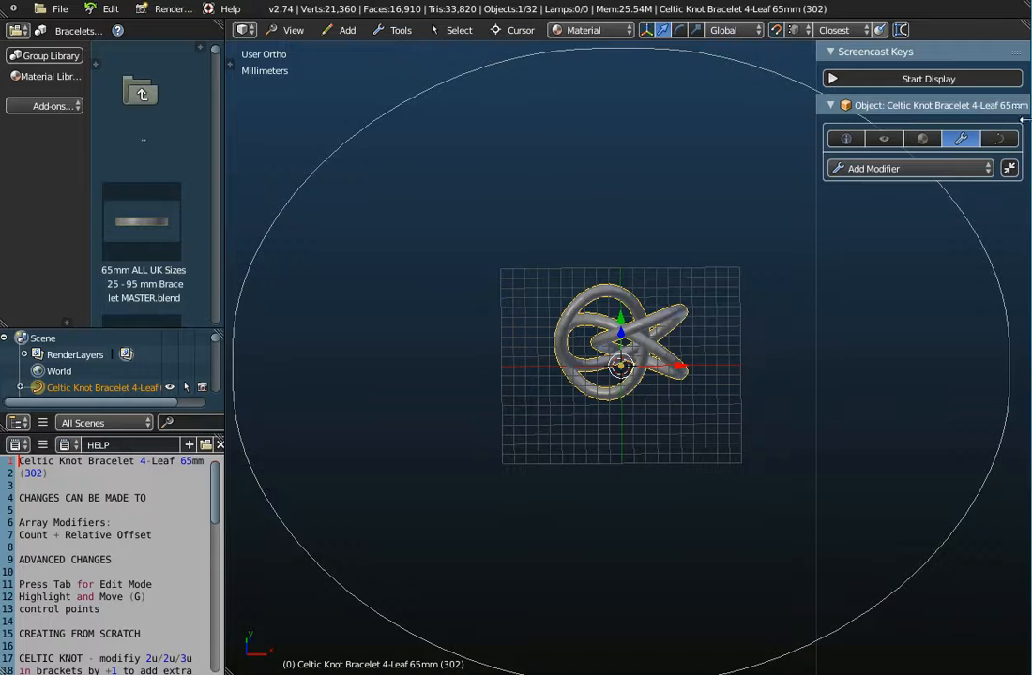
pyautogui.click(1000, 139)
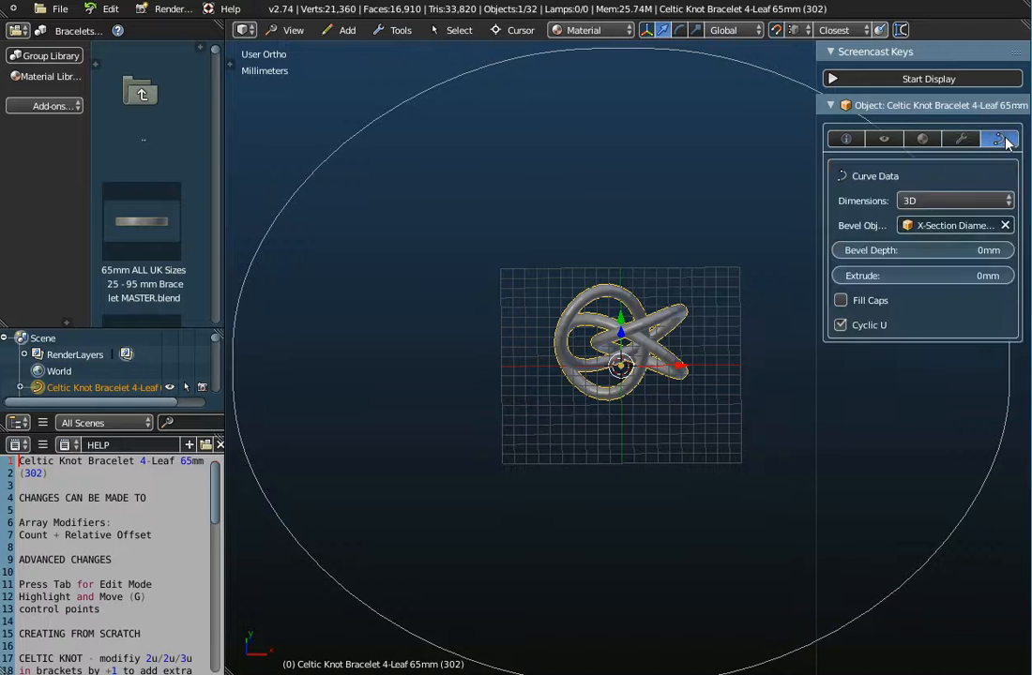
pyautogui.click(1005, 226)
# Examine a control point on the bare Celtic knot curve in Edit Mode, return to Object Mode and view the curve obliquely.
pyautogui.scroll(5, 634, 366)
pyautogui.press('Tab')
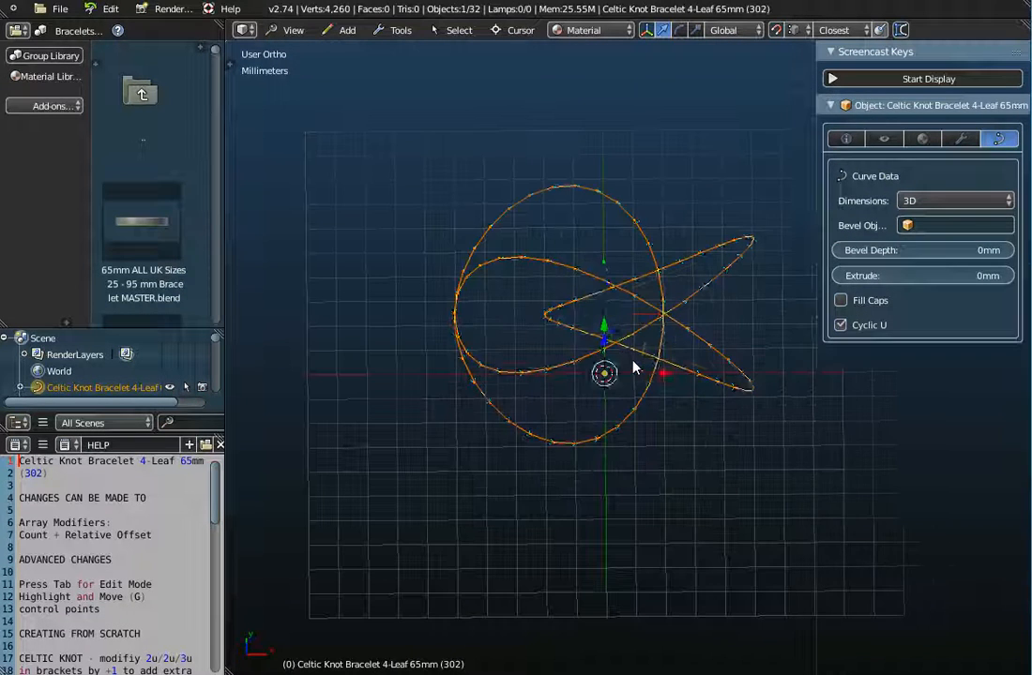
pyautogui.rightClick(542, 375)
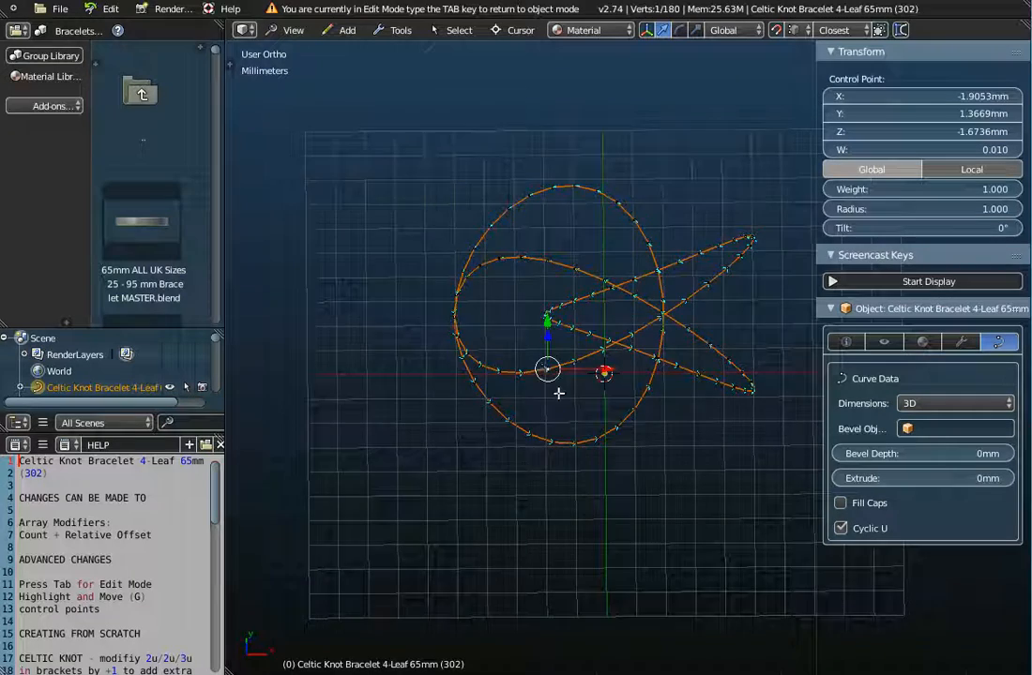
pyautogui.scroll(6, 553, 377)
pyautogui.moveTo(576, 312); pyautogui.dragTo(590, 382, button='middle')
pyautogui.scroll(-6, 590, 381)
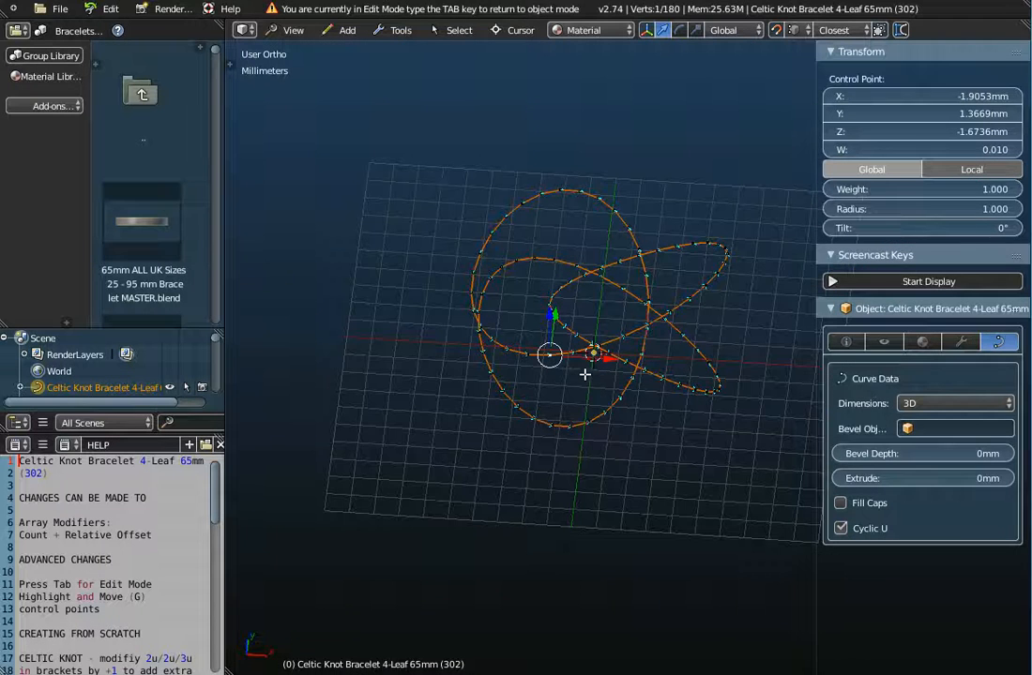
pyautogui.press('Tab')
pyautogui.moveTo(580, 391); pyautogui.dragTo(575, 425, button='middle')
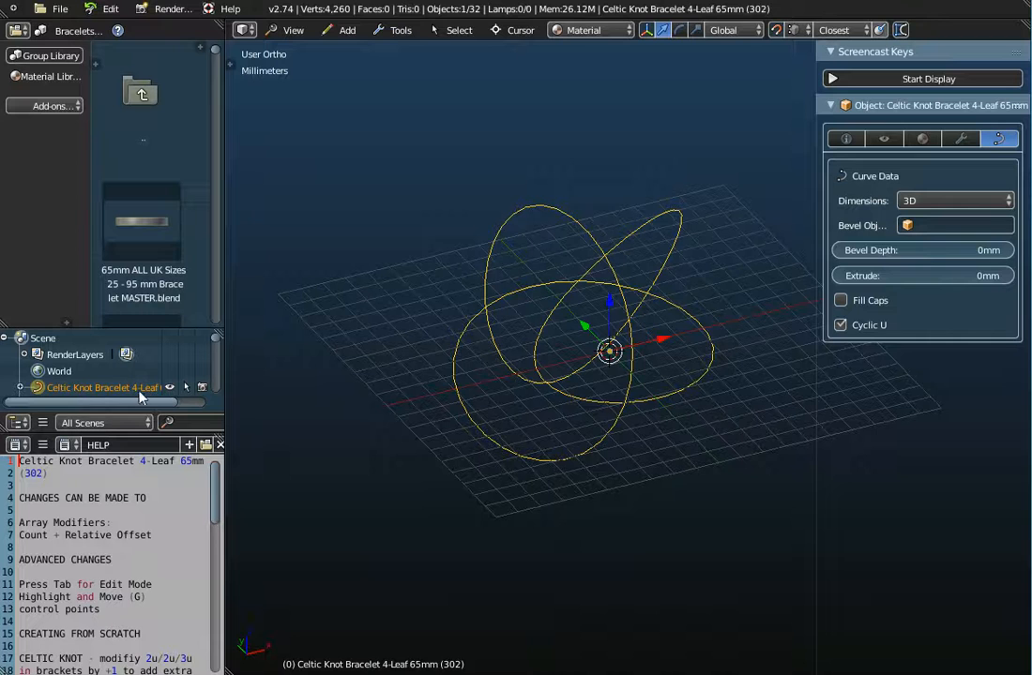
# Set the Celtic knot's bevel object to X-Section 1.0mm x 1.0mm and orbit around the beveled knot.
pyautogui.moveTo(522, 386); pyautogui.dragTo(485, 364, button='middle')
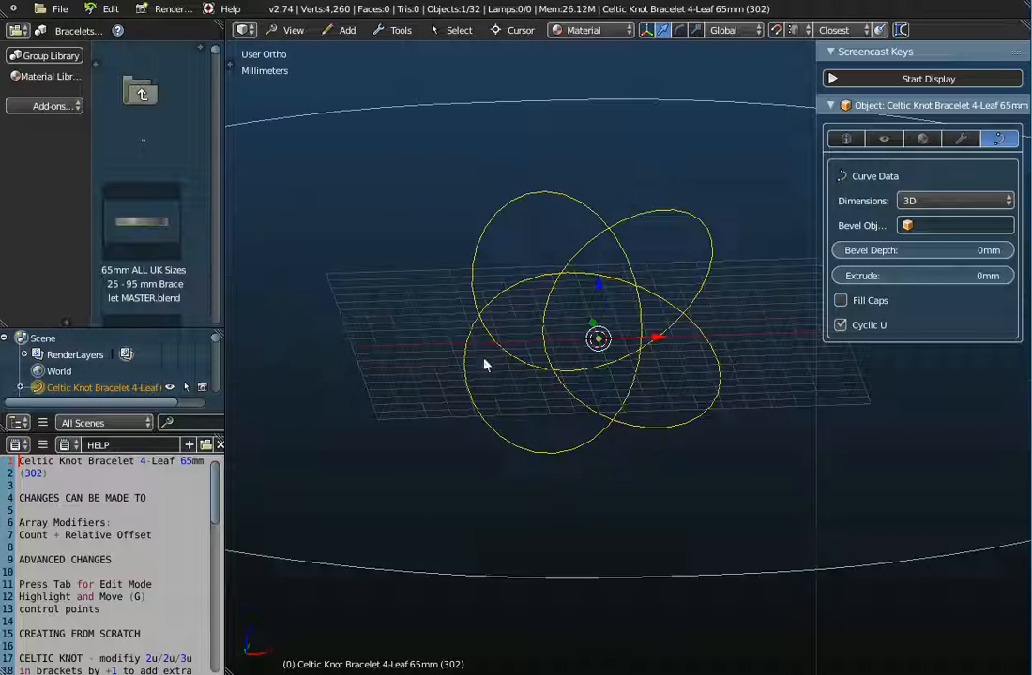
pyautogui.click(957, 226)
pyautogui.click(921, 285)
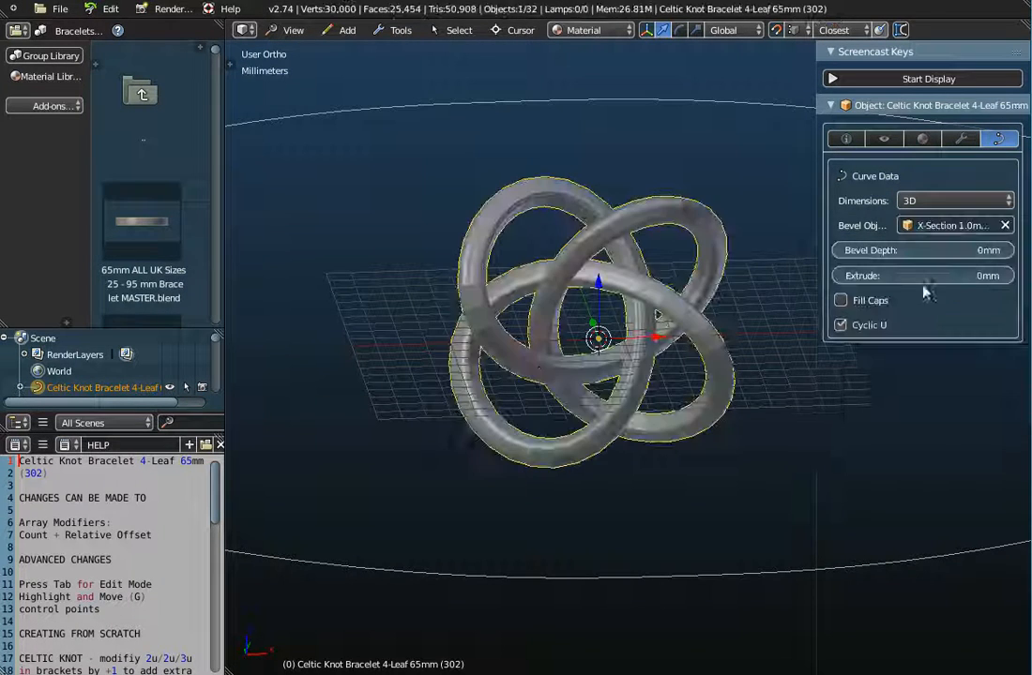
pyautogui.moveTo(536, 376); pyautogui.dragTo(603, 422, button='middle')
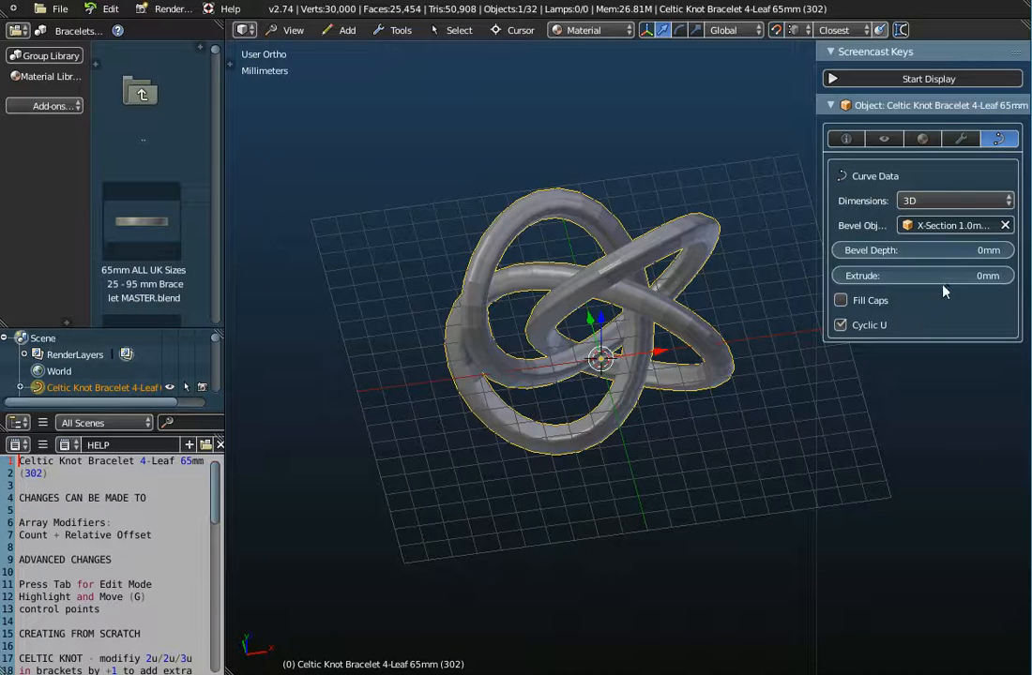
# Replace the Celtic knot's bevel object with a round X-Section Diameter profile.
pyautogui.click(954, 225)
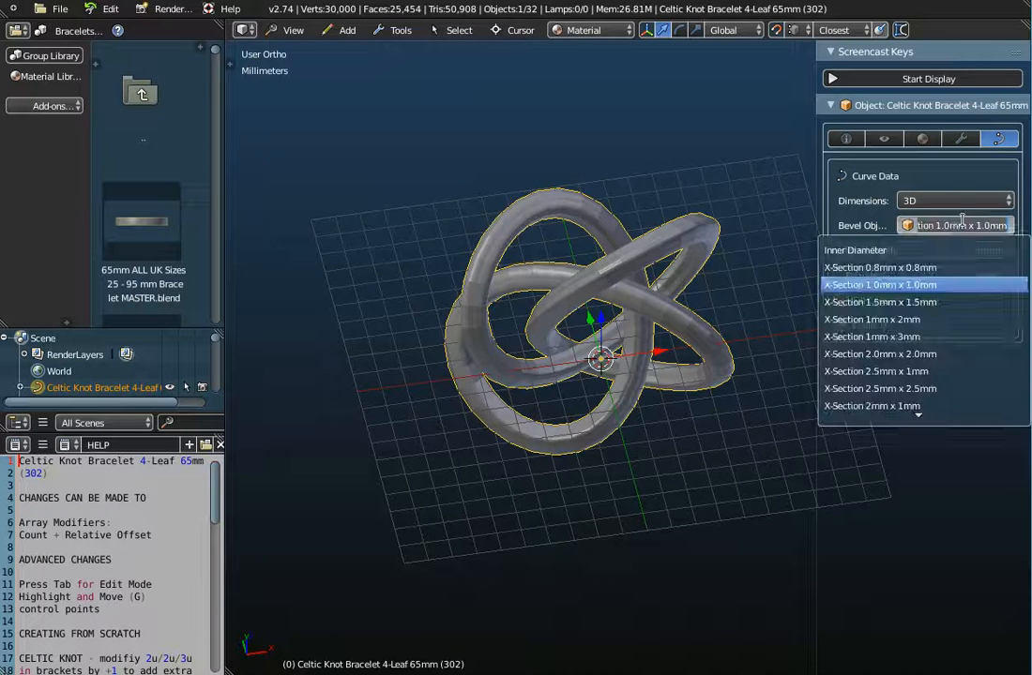
pyautogui.scroll(-5, 936, 388)
pyautogui.click(929, 406)
pyautogui.moveTo(534, 345); pyautogui.dragTo(527, 479, button='middle')
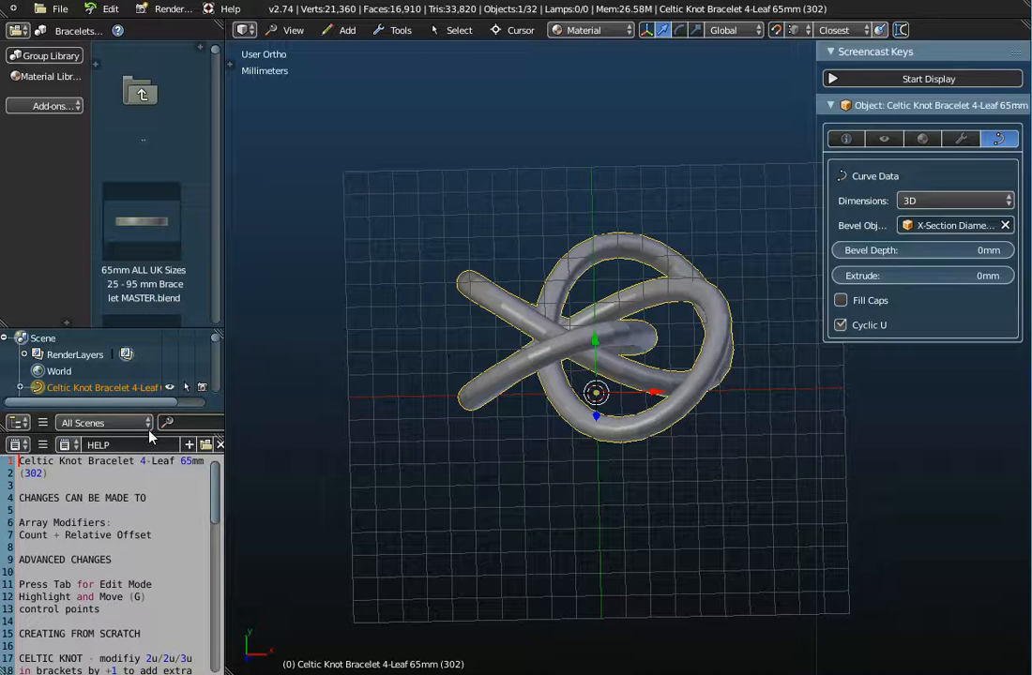
# Enlarge the outliner, then unhide and select the X-Section Diameter 1.0mm curve.
pyautogui.moveTo(149, 436); pyautogui.dragTo(150, 591)
pyautogui.scroll(-2, 153, 507)
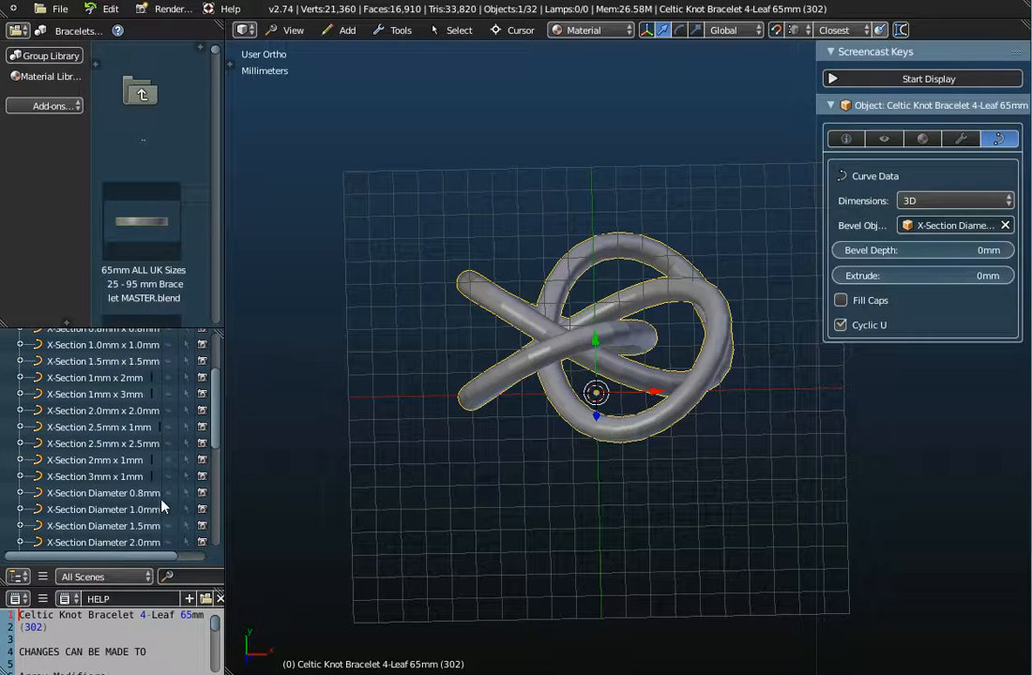
pyautogui.click(141, 511)
pyautogui.click(170, 509)
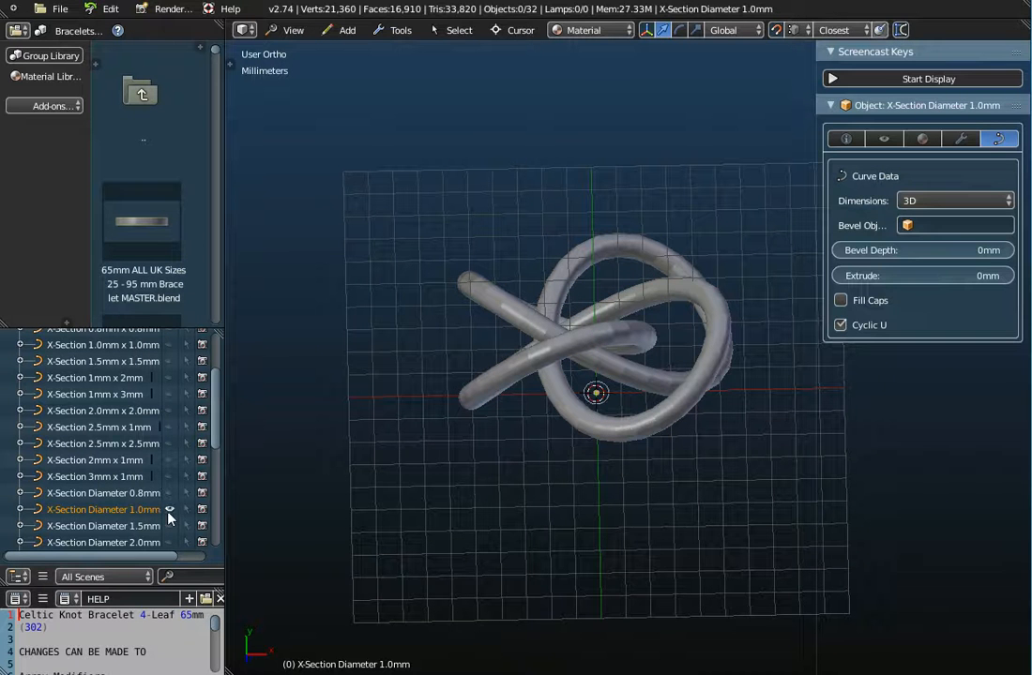
pyautogui.click(132, 509)
# Examine the 1.0mm circular cross-section at the origin and compare it with the knot's tube.
pyautogui.moveTo(437, 424); pyautogui.dragTo(580, 504, button='middle')
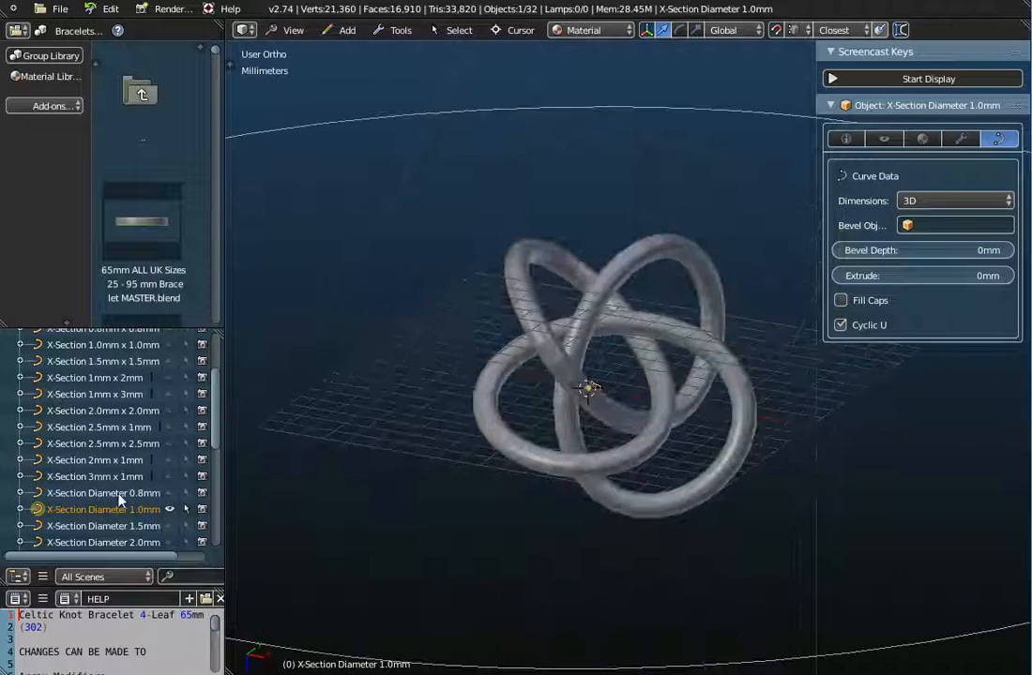
pyautogui.scroll(4, 618, 403)
pyautogui.moveTo(617, 403); pyautogui.dragTo(559, 392, button='middle')
pyautogui.scroll(6, 563, 385)
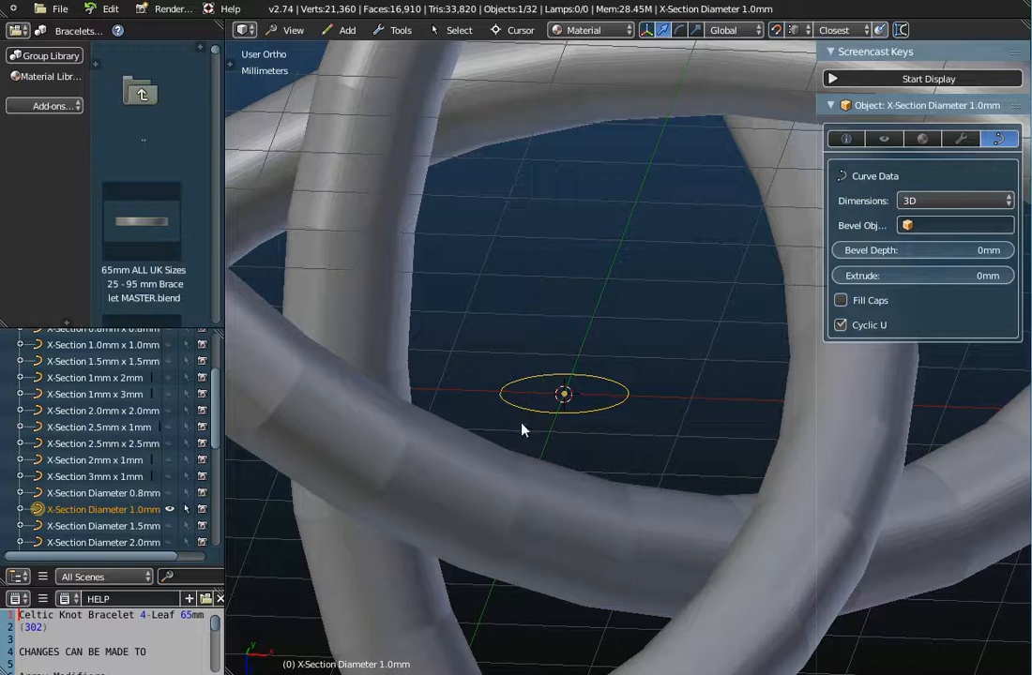
pyautogui.scroll(-6, 450, 477)
pyautogui.moveTo(454, 476); pyautogui.dragTo(517, 441, button='middle')
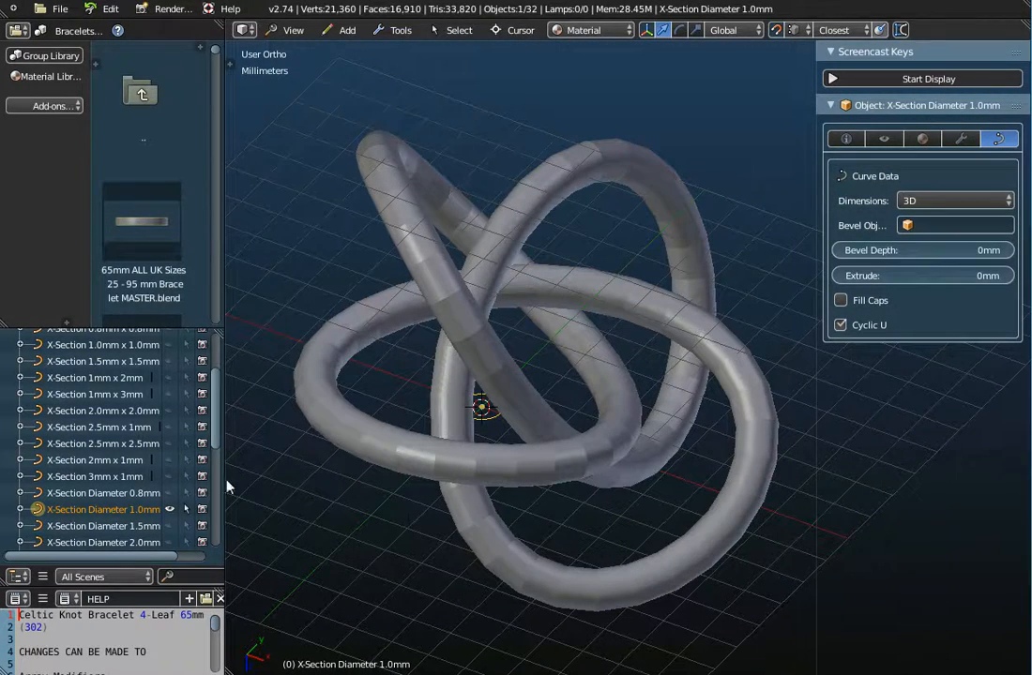
# Select the Celtic Knot Bracelet curve again and inspect its beveled tube from several angles.
pyautogui.scroll(-3, 202, 404)
pyautogui.scroll(8, 211, 389)
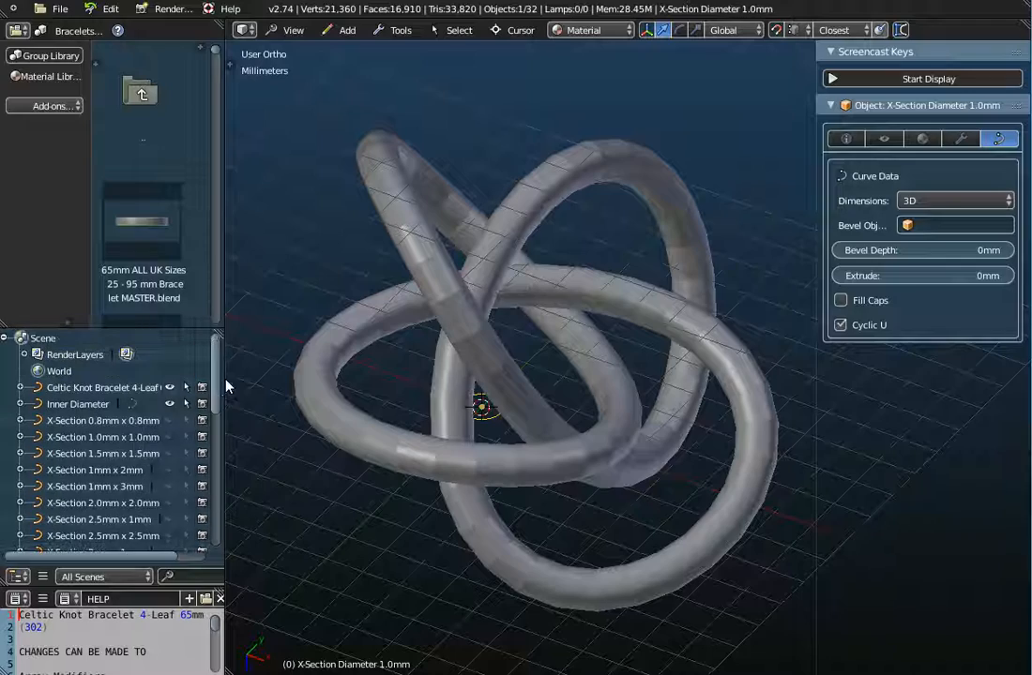
pyautogui.click(120, 395)
pyautogui.moveTo(445, 371); pyautogui.dragTo(461, 504, button='middle')
pyautogui.moveTo(486, 445); pyautogui.dragTo(438, 370, button='middle')
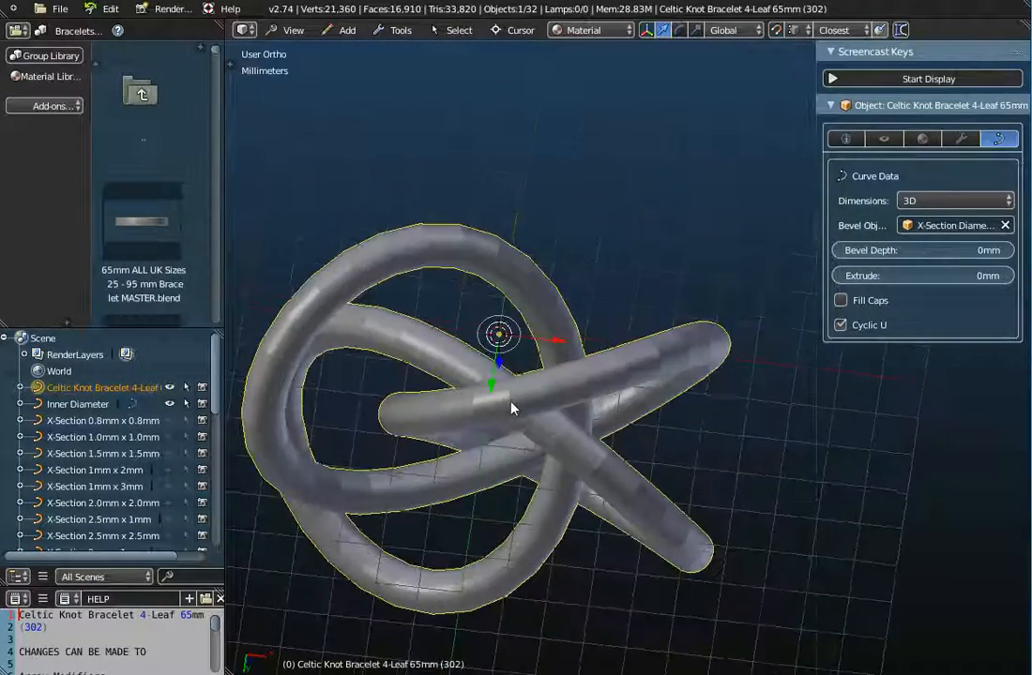
pyautogui.moveTo(528, 453); pyautogui.dragTo(520, 379, button='middle')
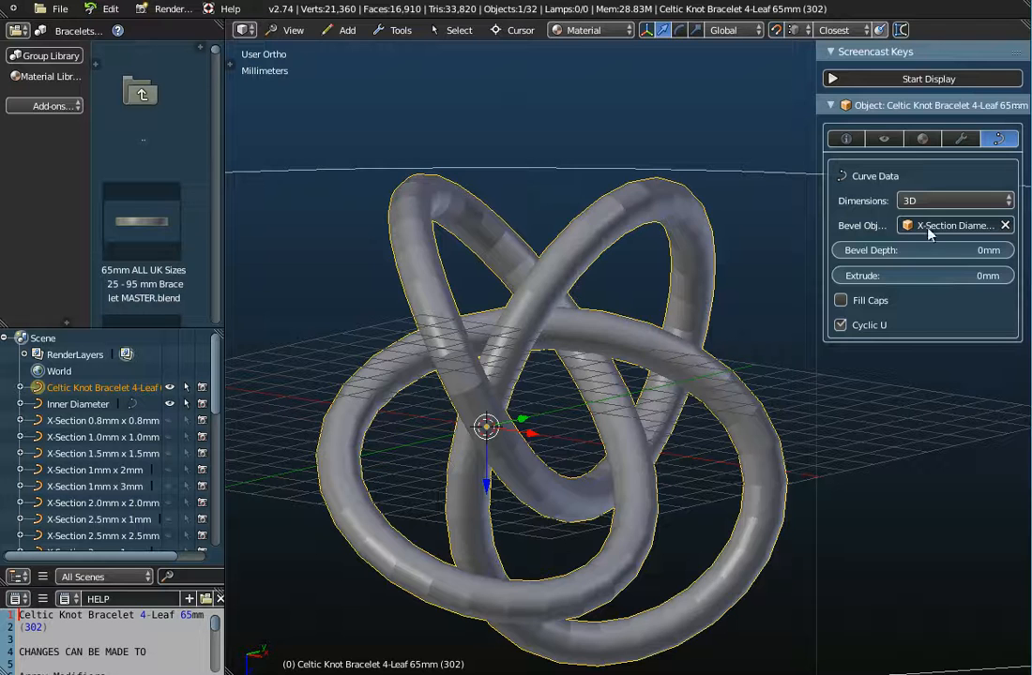
# Clear the Celtic knot's bevel object and show the bare curve's control points in Edit Mode.
pyautogui.click(1005, 225)
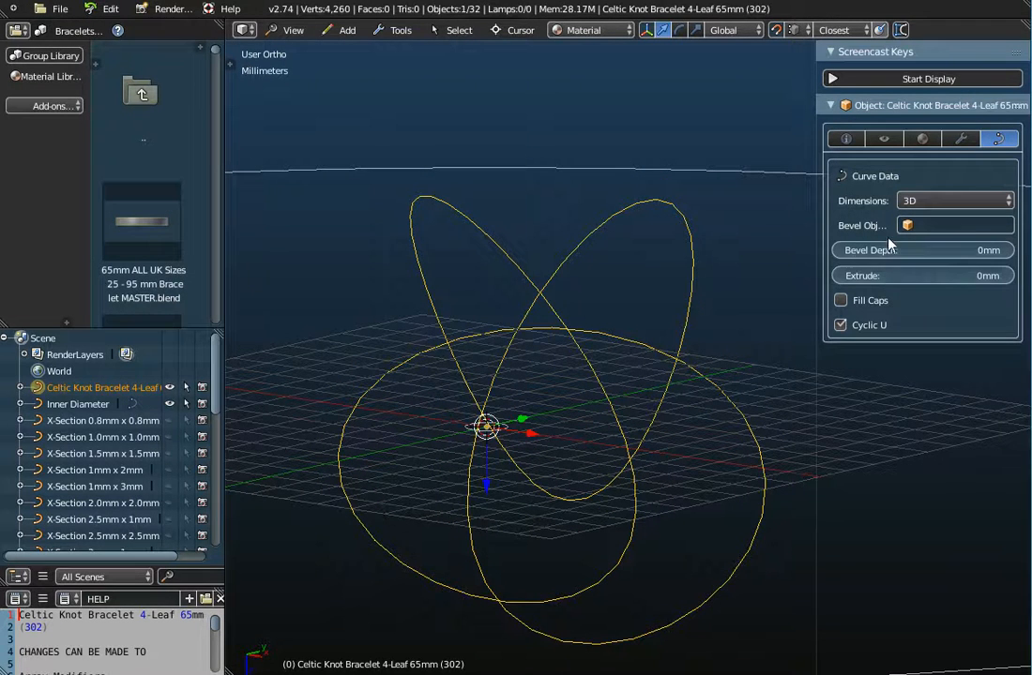
pyautogui.press('Tab')
pyautogui.moveTo(591, 423); pyautogui.dragTo(401, 423, button='middle')
# Start a new file, discarding the Celtic knot scene.
pyautogui.click(60, 13)
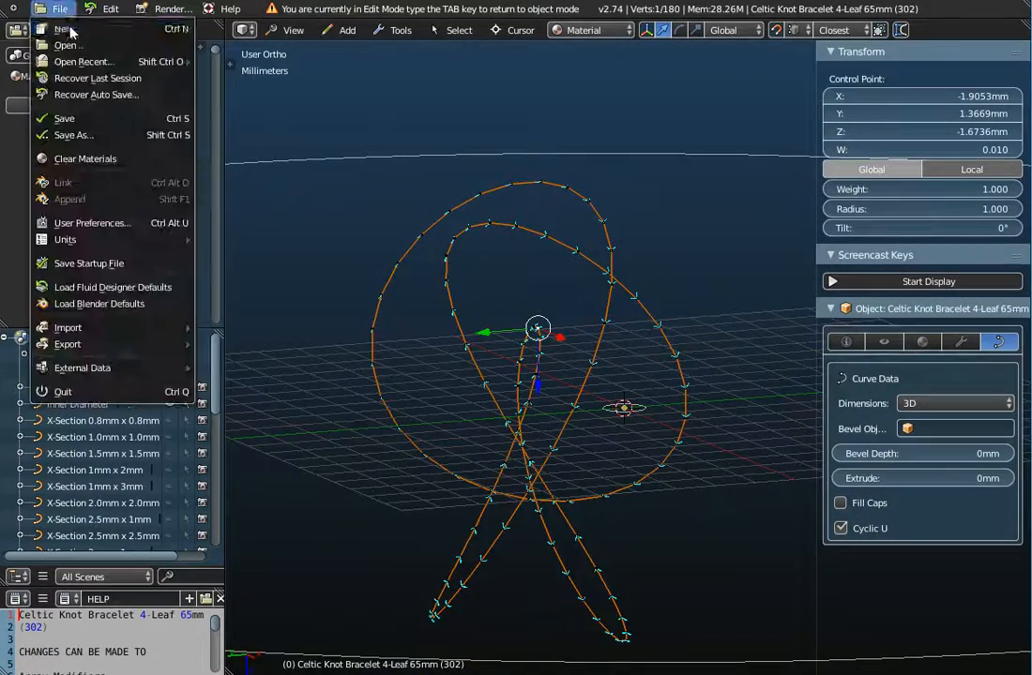
pyautogui.click(70, 36)
pyautogui.click(71, 42)
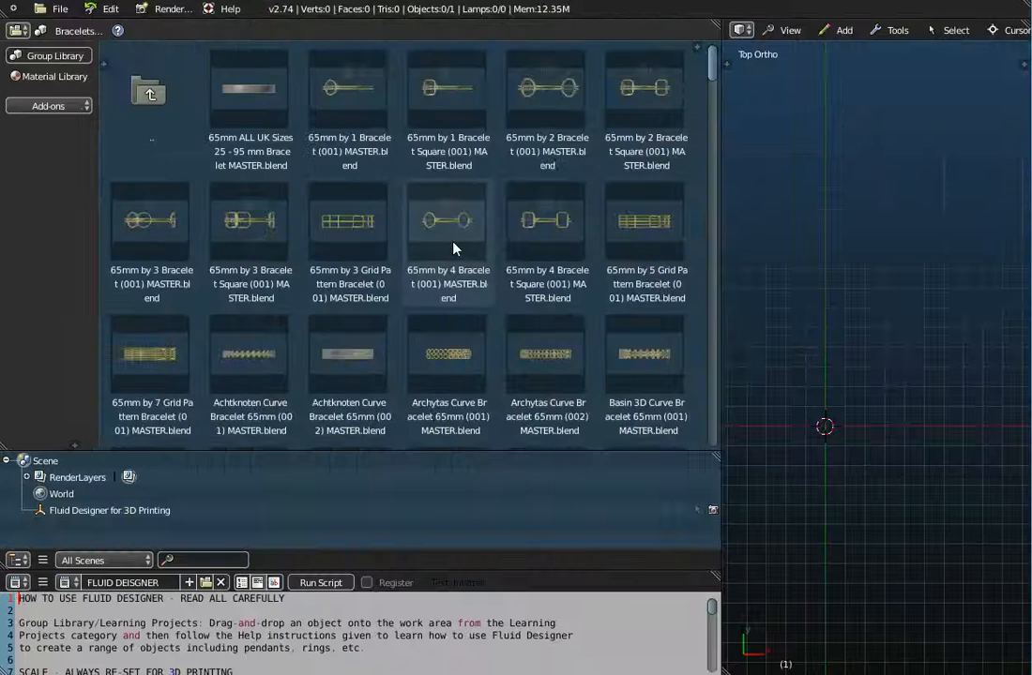
# Browse the Bracelets library to find a bracelet for the next demonstration.
pyautogui.scroll(-4, 457, 247)
pyautogui.scroll(-5, 469, 246)
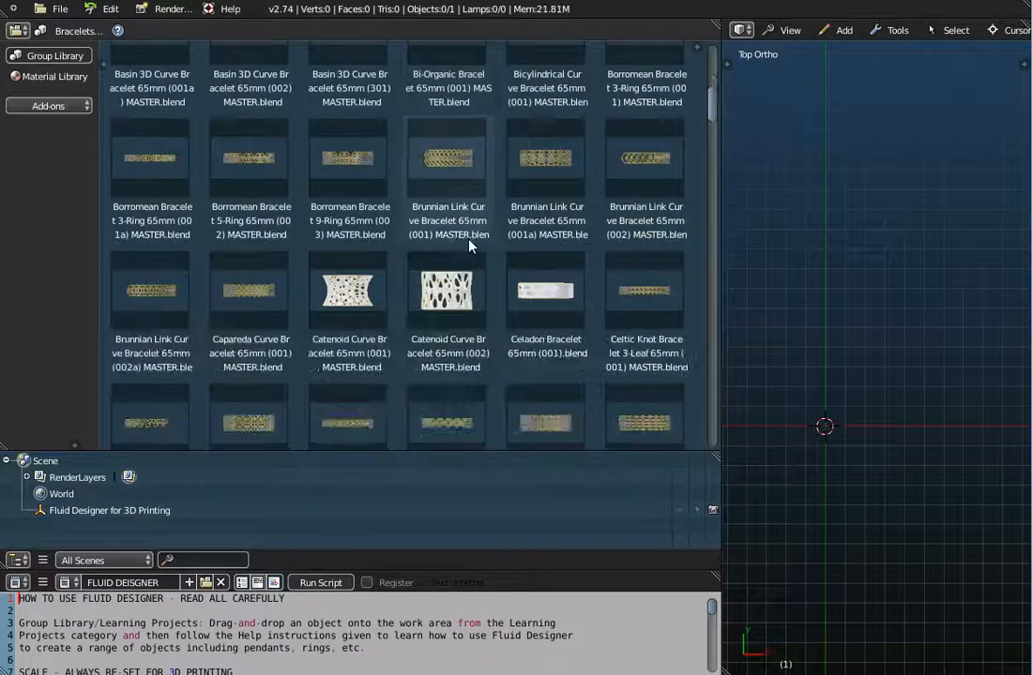
pyautogui.scroll(3, 472, 240)
pyautogui.scroll(2, 472, 239)
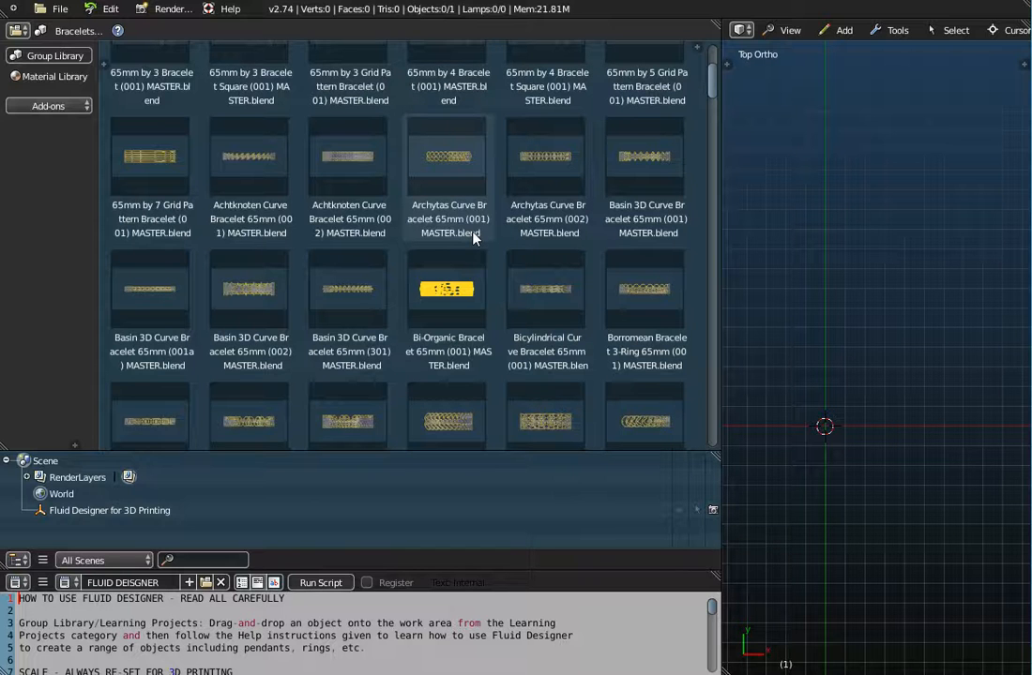
pyautogui.scroll(3, 473, 237)
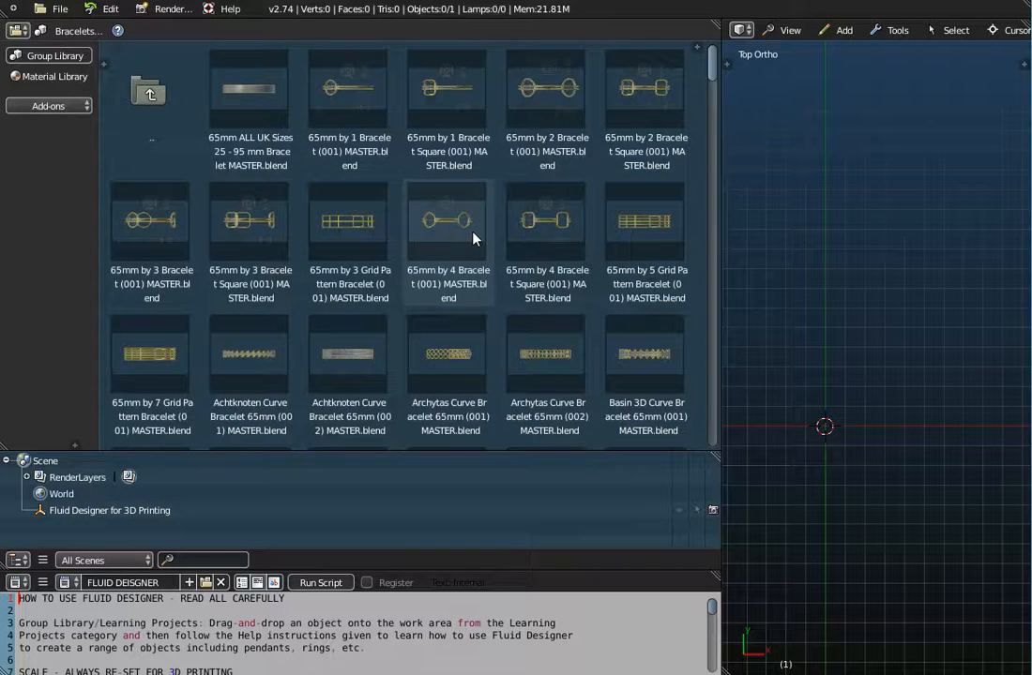
pyautogui.scroll(-5, 436, 214)
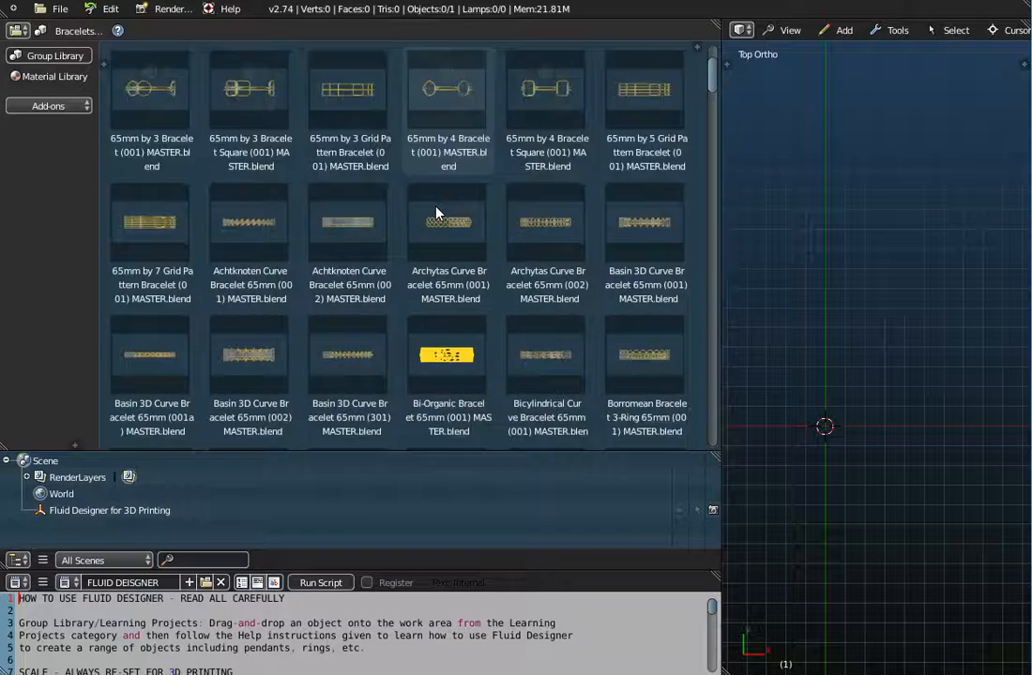
pyautogui.scroll(-8, 436, 214)
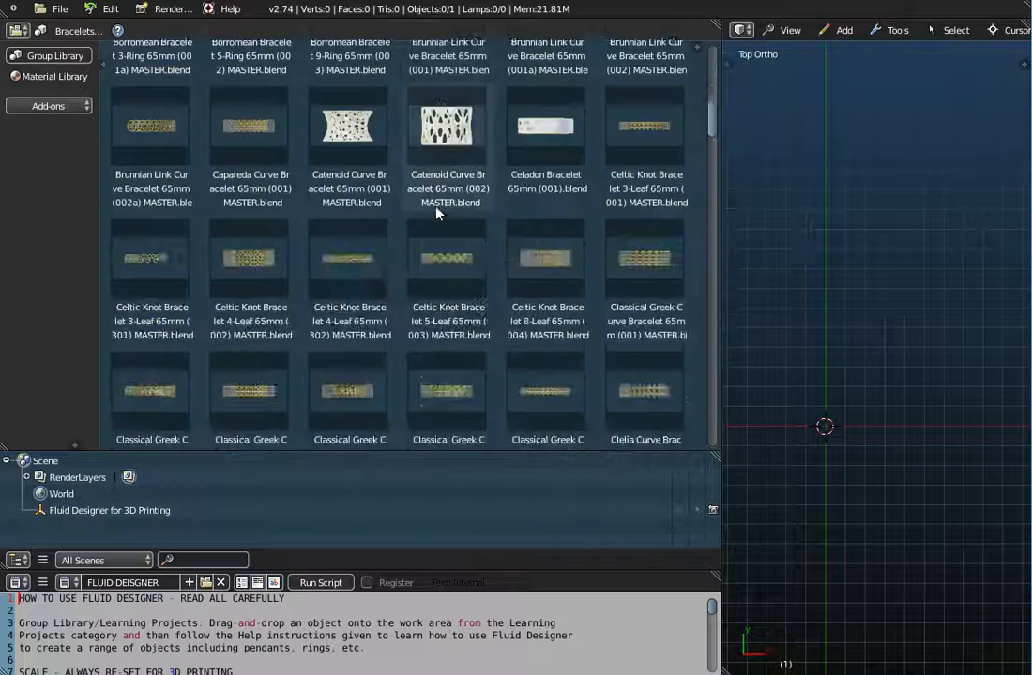
pyautogui.scroll(1, 436, 214)
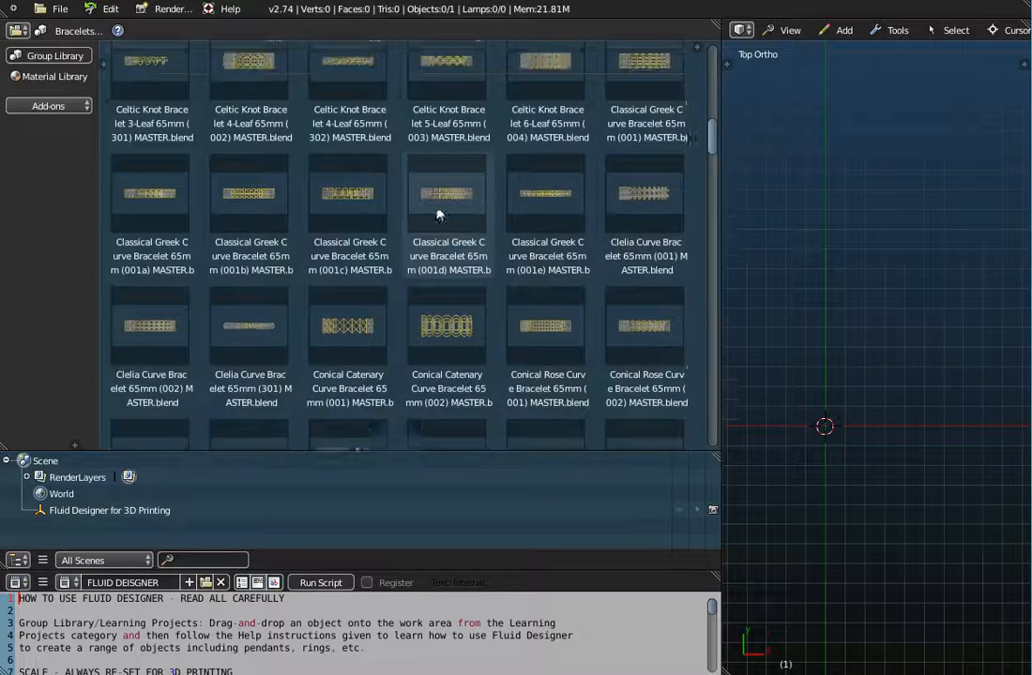
pyautogui.scroll(-3, 437, 214)
pyautogui.scroll(-2, 438, 214)
pyautogui.scroll(8, 436, 214)
pyautogui.scroll(10, 446, 195)
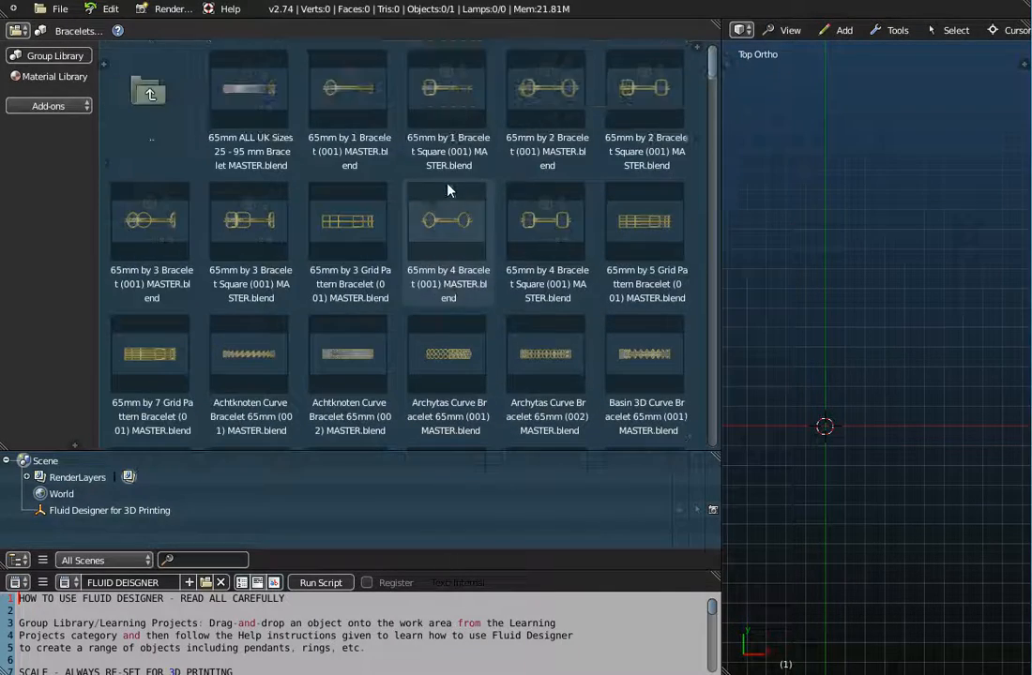
# Add 65mm ALL UK Sizes 25 - 95 mm Bracelet MASTER.blend from the Bracelets library to the work area.
pyautogui.moveTo(212, 77); pyautogui.dragTo(755, 289)
pyautogui.moveTo(686, 350); pyautogui.dragTo(564, 379, button='middle')
pyautogui.scroll(-4, 589, 375)
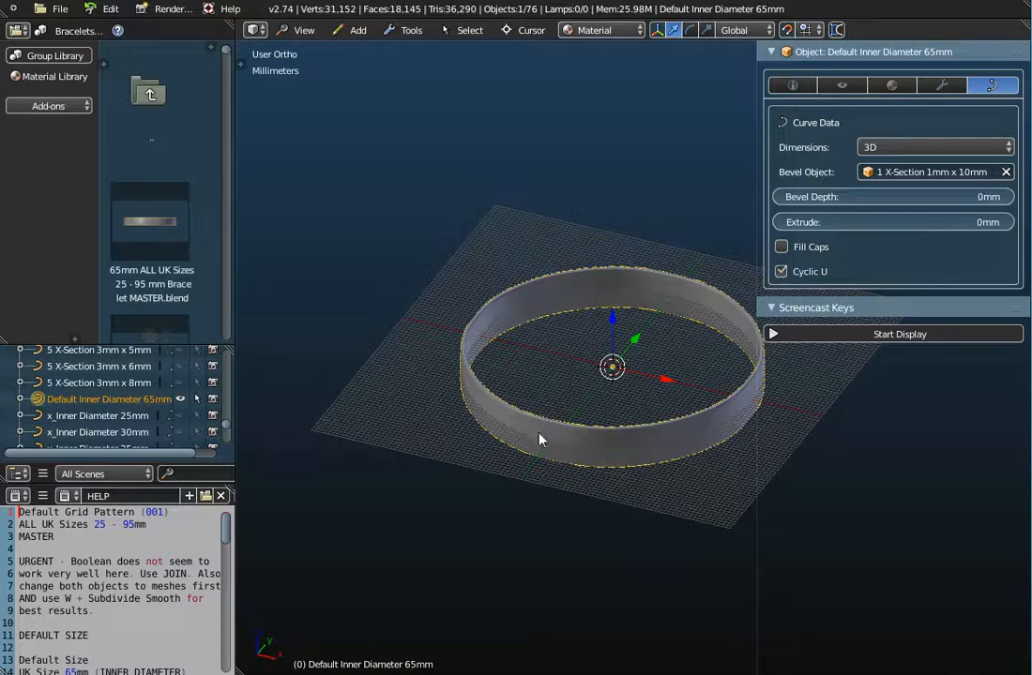
pyautogui.moveTo(519, 434); pyautogui.dragTo(625, 400, button='middle')
# Enter Edit Mode on the Default Inner Diameter 65mm curve and select its control point on the positive Y axis.
pyautogui.press('Tab')
pyautogui.moveTo(679, 301); pyautogui.dragTo(641, 332, button='middle')
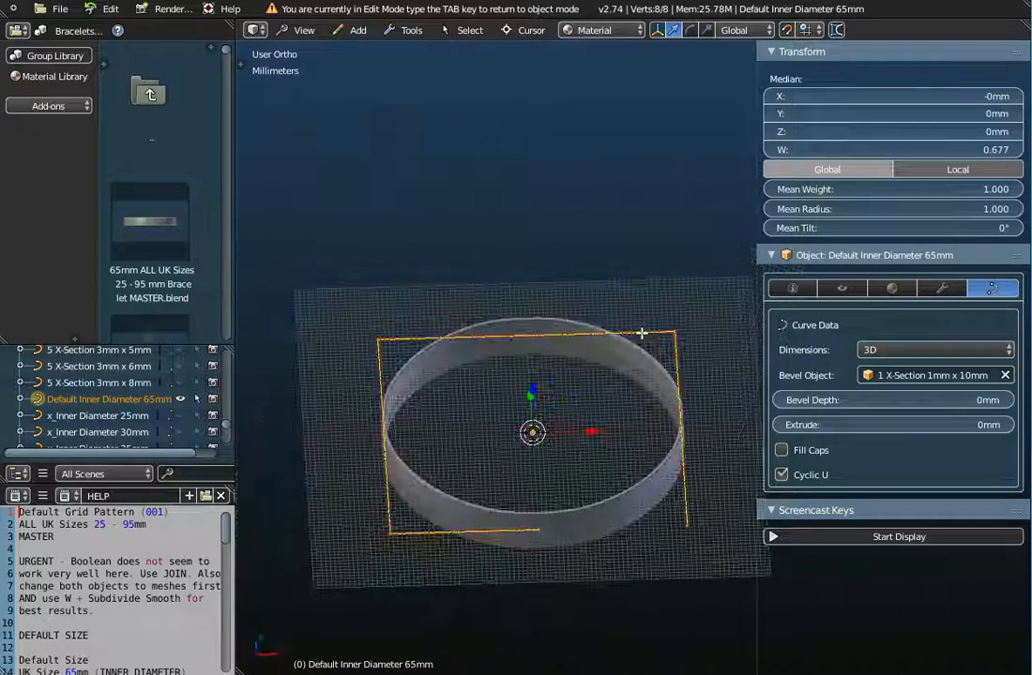
pyautogui.rightClick(531, 334)
pyautogui.moveTo(543, 424); pyautogui.dragTo(542, 579, button='middle')
pyautogui.moveTo(524, 260); pyautogui.dragTo(514, 291, button='middle')
pyautogui.moveTo(527, 361); pyautogui.dragTo(561, 219, button='middle')
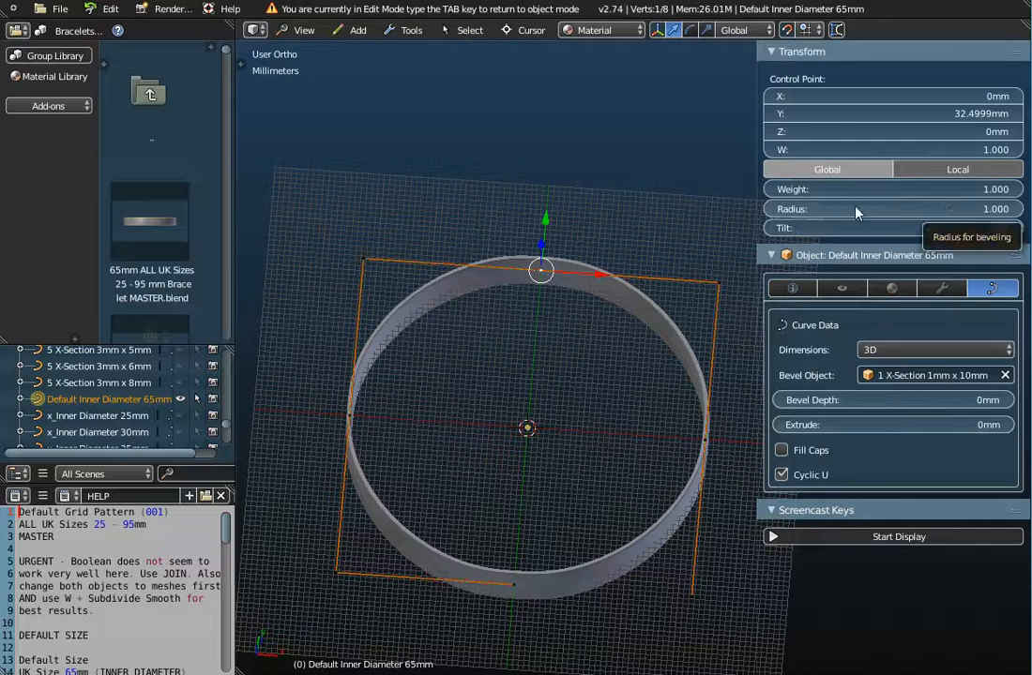
# Increase the selected control point's radius to 4.470 and inspect the widened band from the side and above.
pyautogui.moveTo(808, 209); pyautogui.dragTo(1022, 209)
pyautogui.moveTo(511, 307); pyautogui.dragTo(528, 272, button='middle')
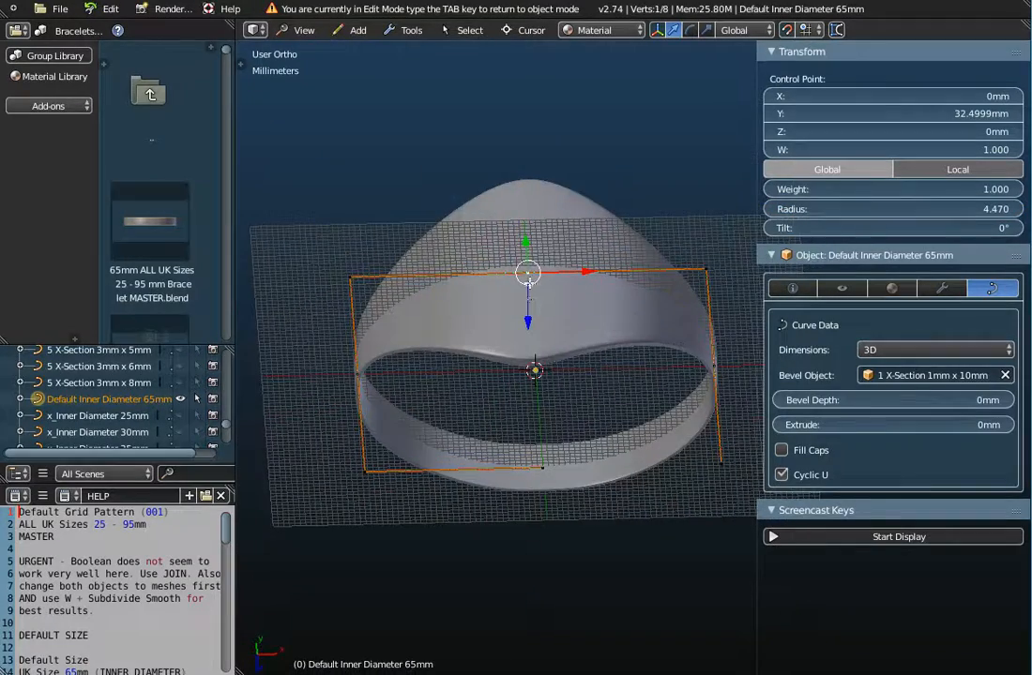
pyautogui.moveTo(511, 213); pyautogui.dragTo(575, 300, button='middle')
pyautogui.moveTo(551, 251); pyautogui.dragTo(577, 160, button='middle')
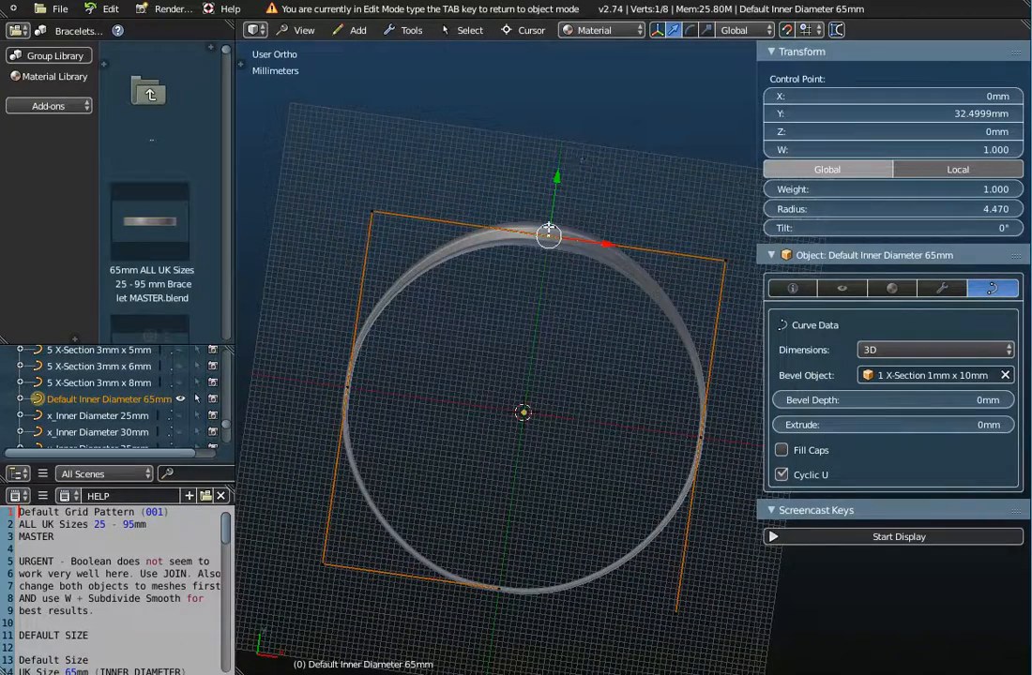
pyautogui.scroll(5, 549, 230)
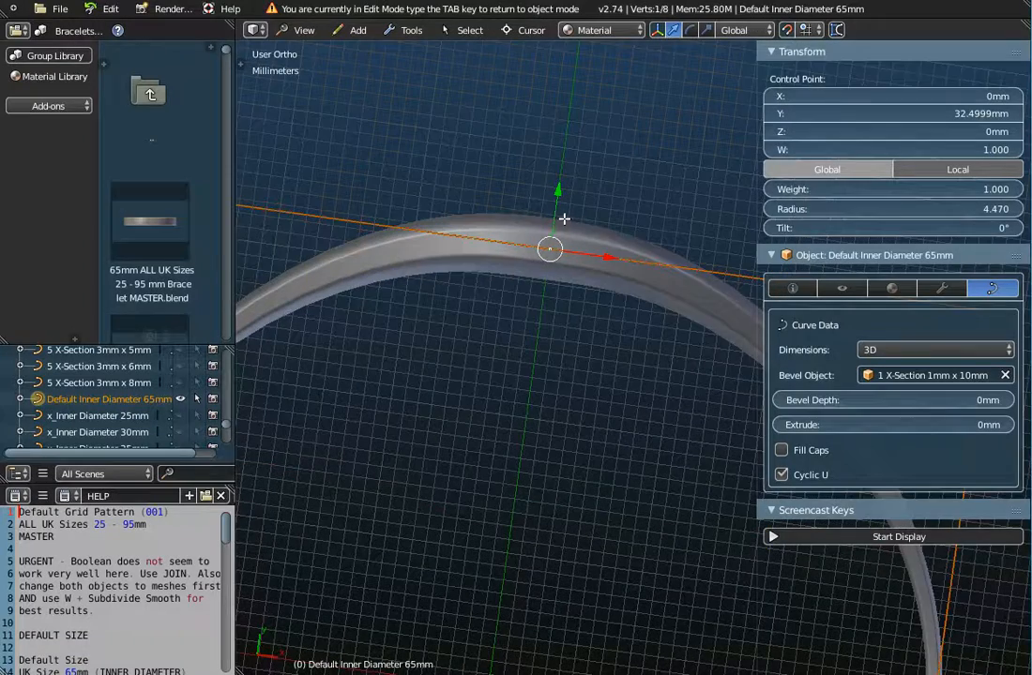
pyautogui.moveTo(569, 205); pyautogui.dragTo(594, 218, button='middle')
pyautogui.scroll(-5, 584, 282)
# Set the selected control point's radius to 1.000 and check the evened-out band.
pyautogui.moveTo(931, 211); pyautogui.dragTo(863, 211)
pyautogui.click(926, 207)
pyautogui.write('2')
pyautogui.press('Return')
pyautogui.moveTo(463, 419); pyautogui.dragTo(460, 376, button='middle')
pyautogui.scroll(8, 557, 309)
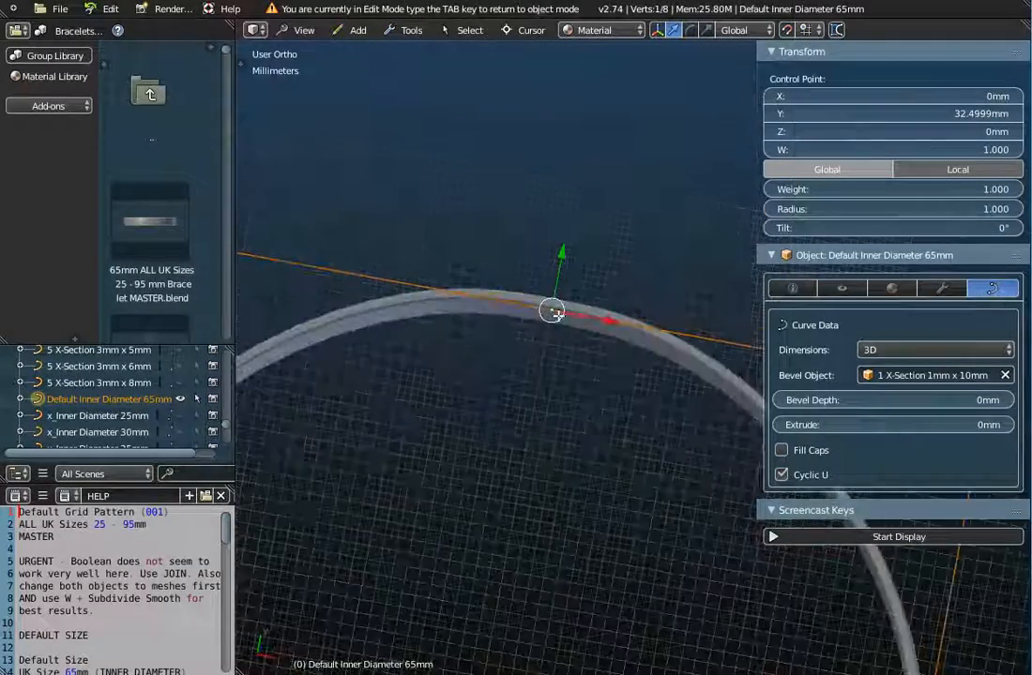
pyautogui.scroll(-6, 557, 310)
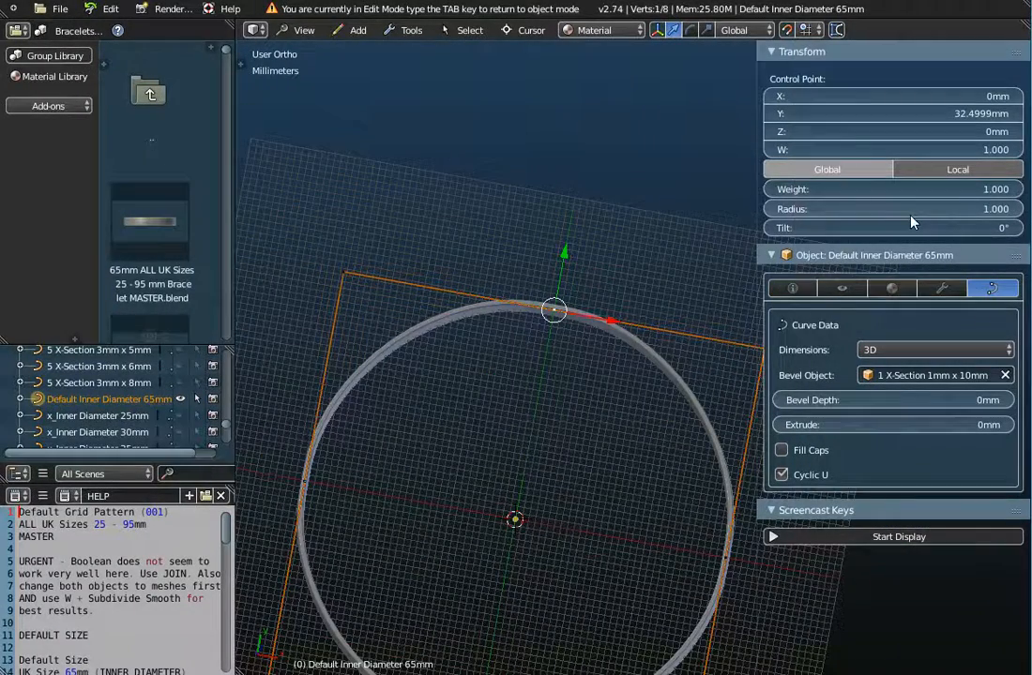
pyautogui.moveTo(382, 527); pyautogui.dragTo(376, 415, button='middle')
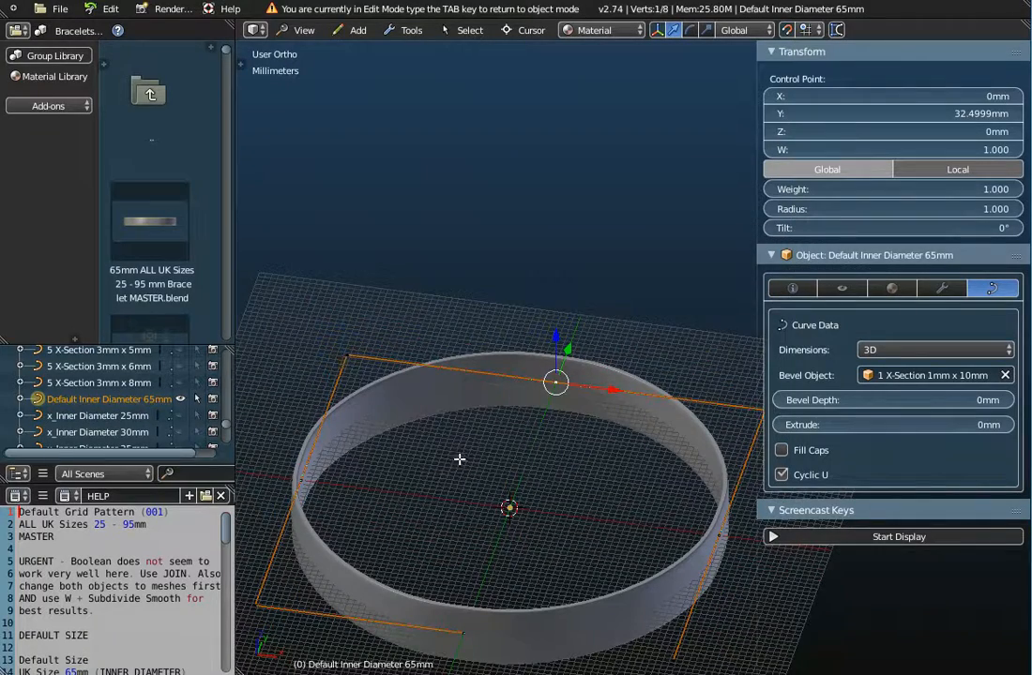
# Vary the selected control point's tilt in both directions, ending at -22°, and inspect the twisted band.
pyautogui.moveTo(466, 453); pyautogui.dragTo(425, 523, button='middle')
pyautogui.moveTo(890, 228); pyautogui.dragTo(931, 228)
pyautogui.moveTo(484, 389); pyautogui.dragTo(527, 164, button='middle')
pyautogui.moveTo(941, 230); pyautogui.dragTo(904, 230)
pyautogui.moveTo(591, 380); pyautogui.dragTo(615, 461, button='middle')
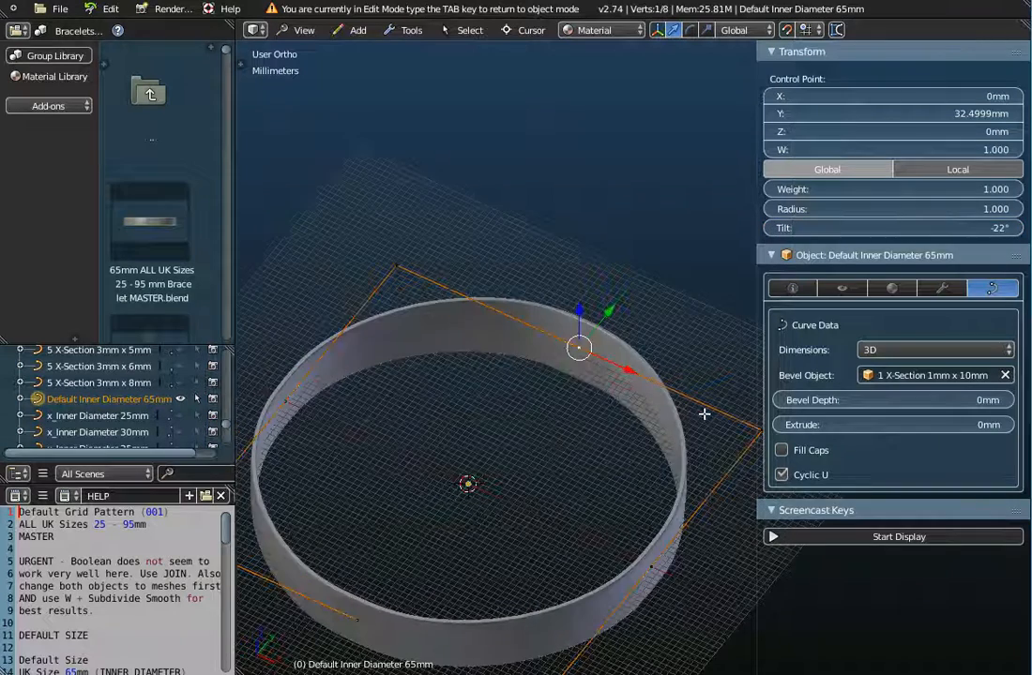
# Set the selected control point's tilt to 0° and deselect all control points.
pyautogui.click(931, 230)
pyautogui.write('0')
pyautogui.press('Return')
pyautogui.moveTo(497, 364); pyautogui.dragTo(536, 365, button='middle')
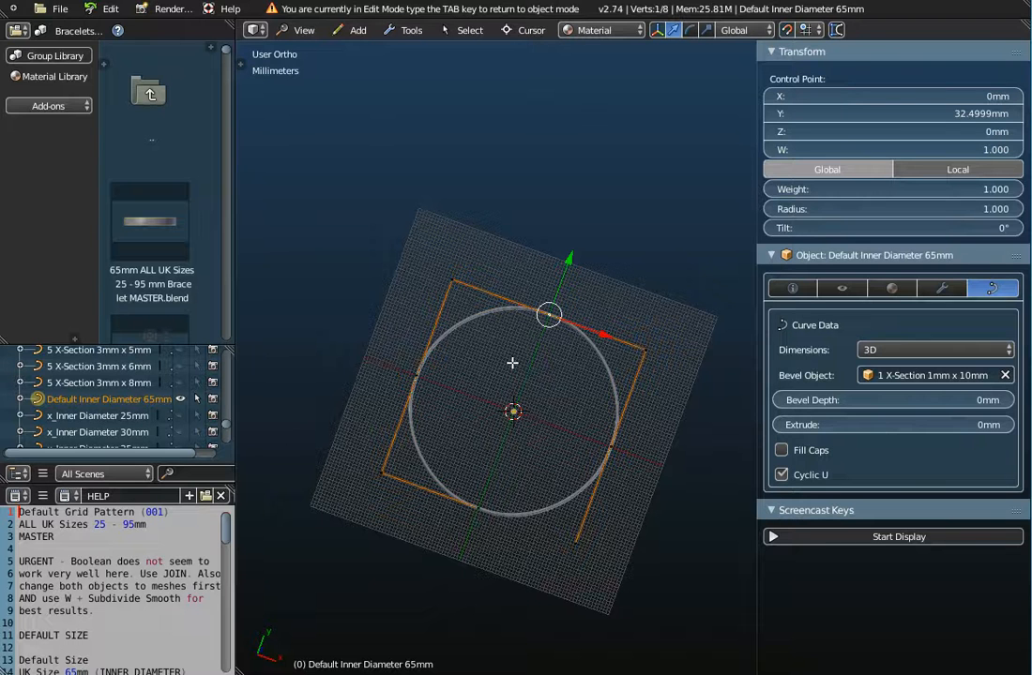
pyautogui.press('a')
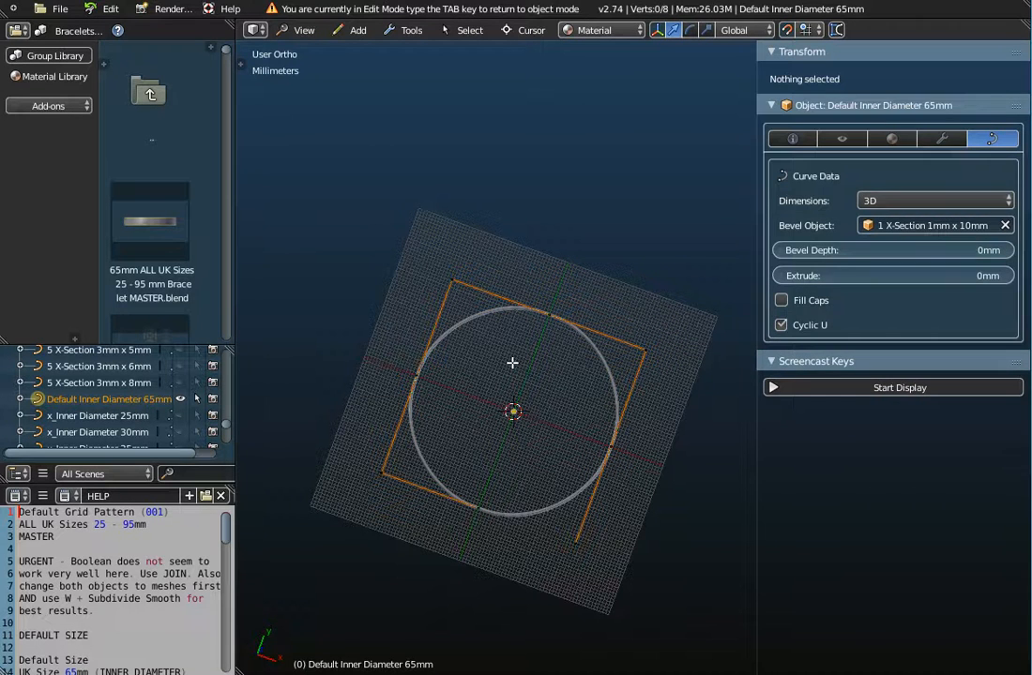
# Select all control points of the bracelet curve and subdivide its segments once.
pyautogui.press('a')
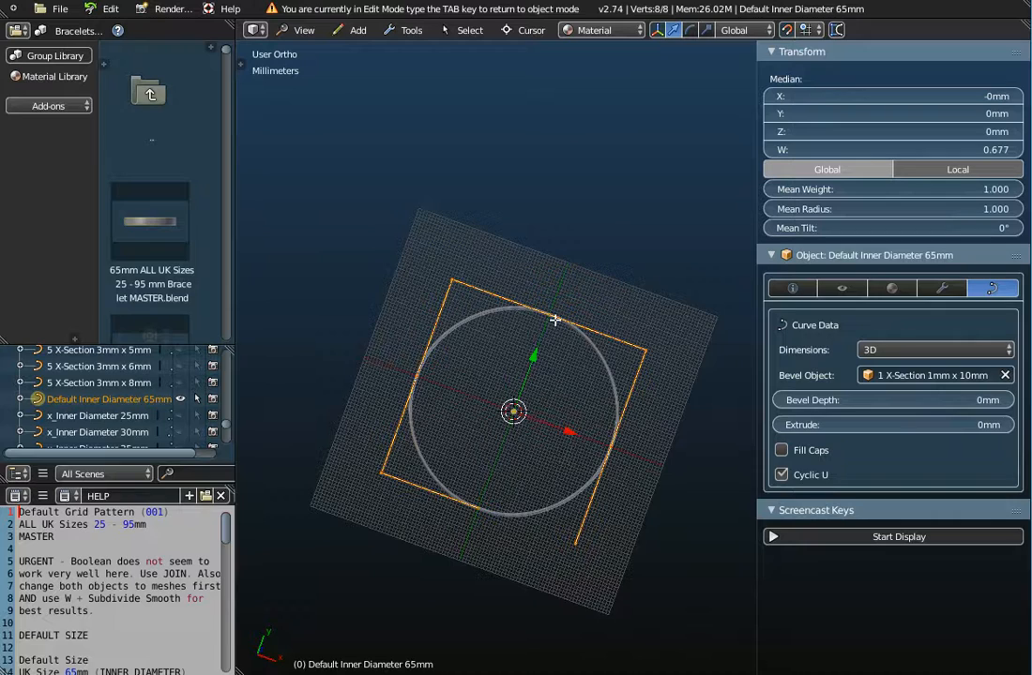
pyautogui.scroll(4, 553, 330)
pyautogui.scroll(-4, 546, 324)
pyautogui.press('w')
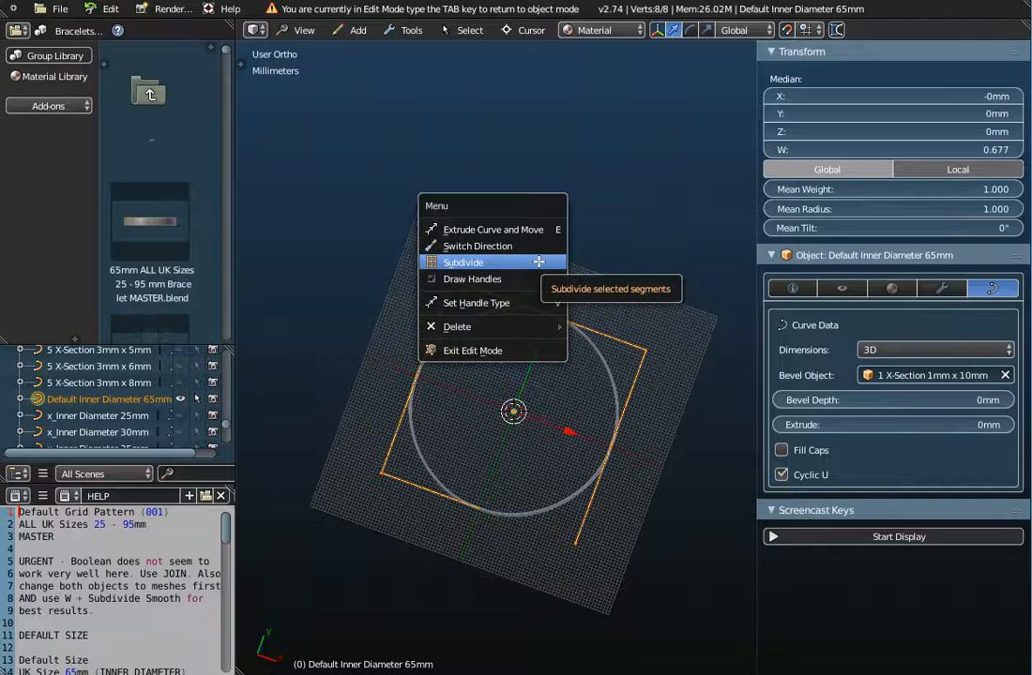
pyautogui.click(539, 262)
pyautogui.moveTo(564, 434); pyautogui.dragTo(556, 532, button='middle')
pyautogui.moveTo(556, 482); pyautogui.dragTo(531, 468, button='middle')
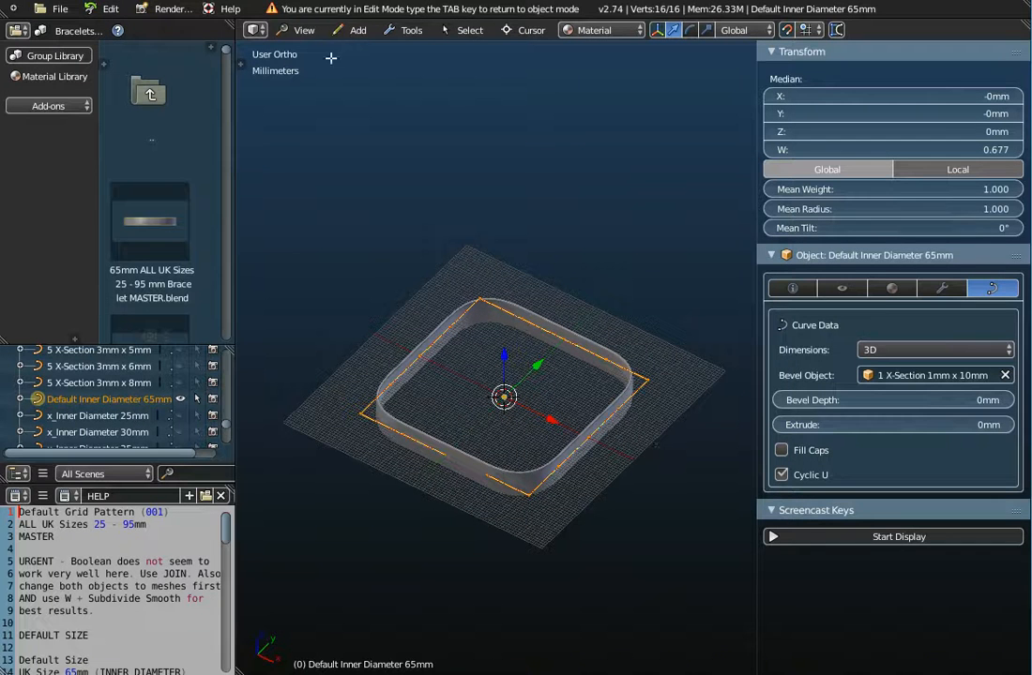
# Turn off the viewport's grid floor and look over the subdivided band from several angles.
pyautogui.click(302, 30)
pyautogui.moveTo(394, 293)
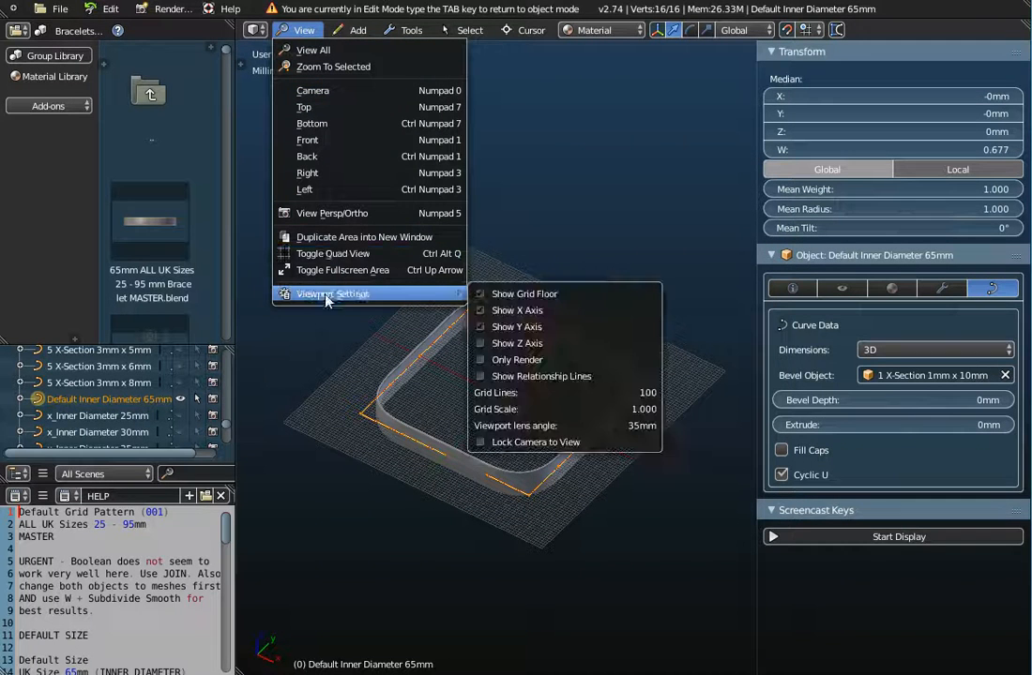
pyautogui.click(476, 302)
pyautogui.moveTo(465, 361); pyautogui.dragTo(562, 497, button='middle')
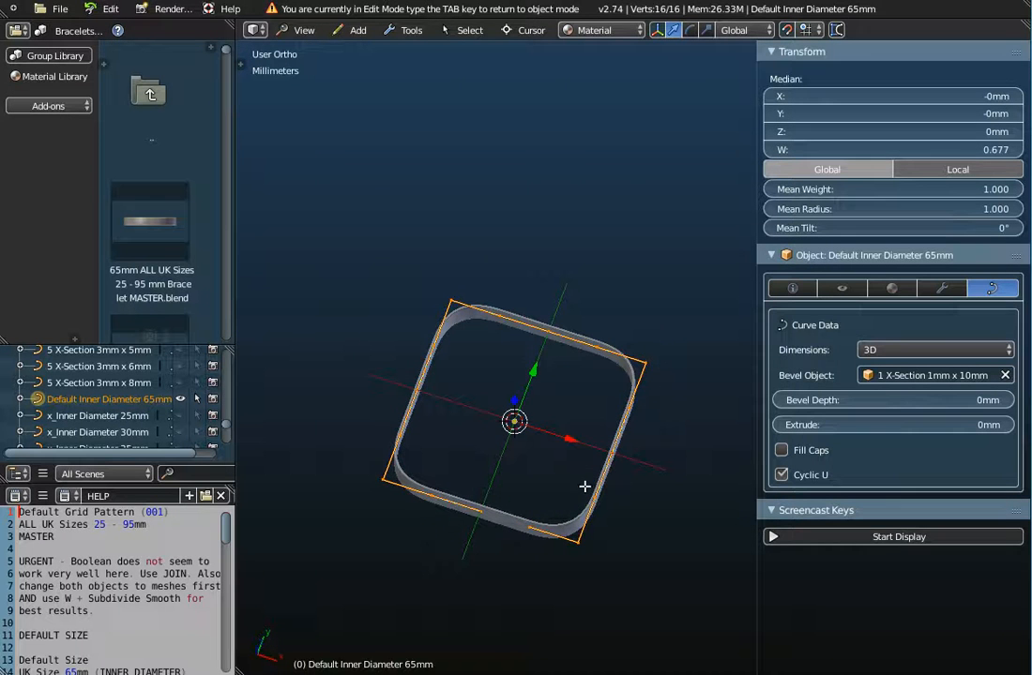
pyautogui.moveTo(500, 392); pyautogui.dragTo(545, 335, button='middle')
pyautogui.moveTo(573, 428); pyautogui.dragTo(552, 442, button='middle')
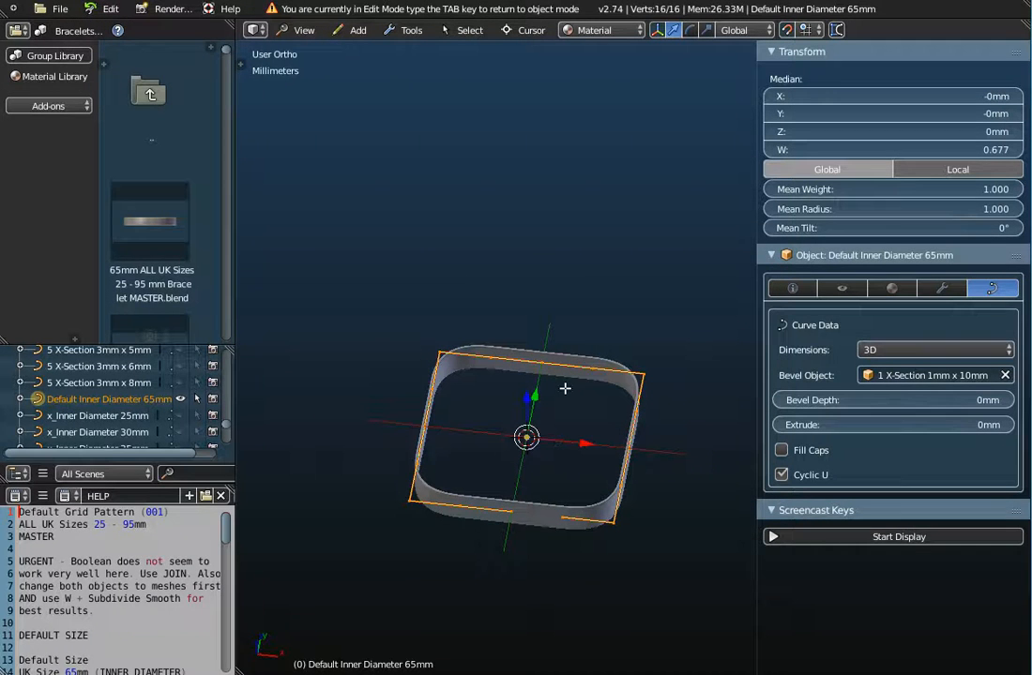
# Subdivide all of the curve's segments again and leave edit mode to inspect the bracelet's shape.
pyautogui.press('w')
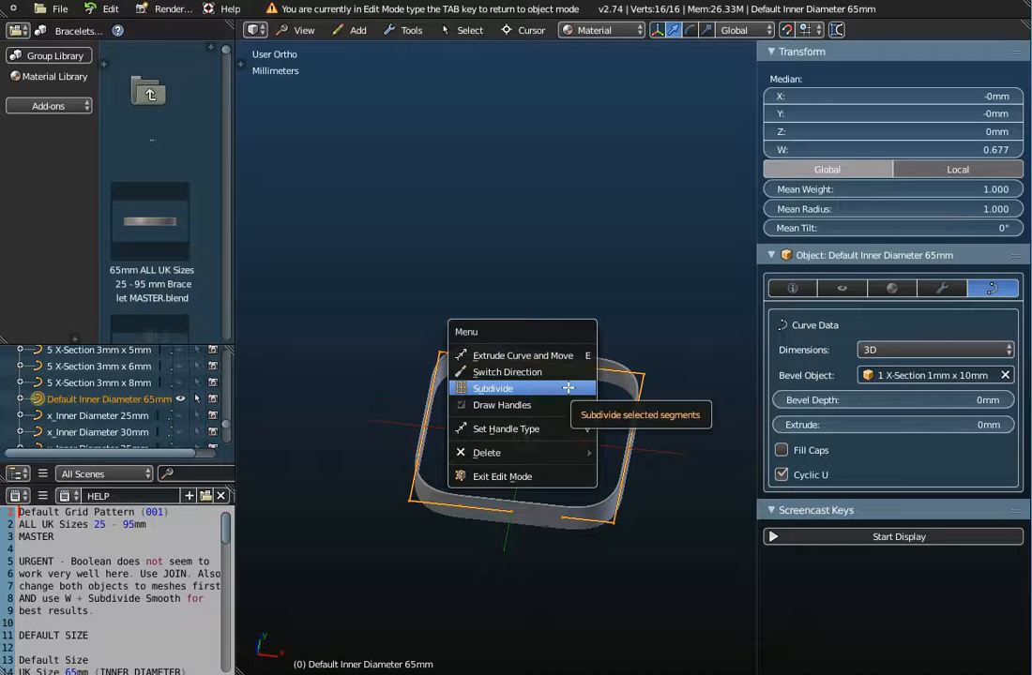
pyautogui.click(567, 387)
pyautogui.moveTo(566, 451); pyautogui.dragTo(547, 501, button='middle')
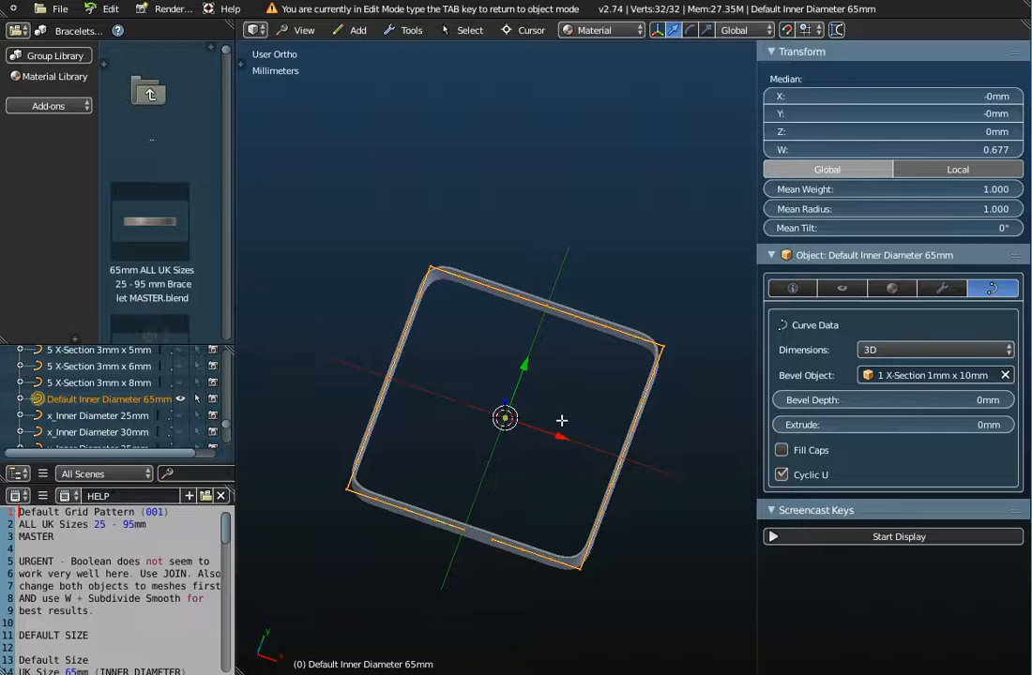
pyautogui.press('Tab')
pyautogui.moveTo(559, 412)
pyautogui.mouseDown(button='middle')
pyautogui.moveTo(562, 422)
pyautogui.moveTo(565, 397)
pyautogui.mouseUp(button='middle')
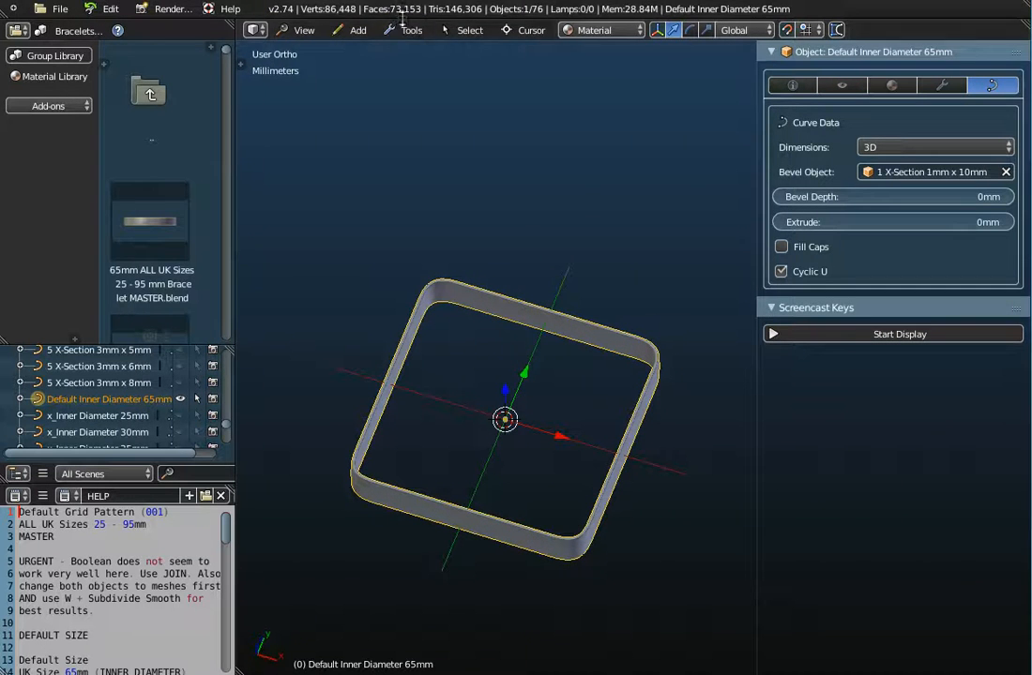
pyautogui.scroll(4, 536, 369)
pyautogui.scroll(-3, 536, 369)
pyautogui.moveTo(535, 374); pyautogui.dragTo(534, 509, button='middle')
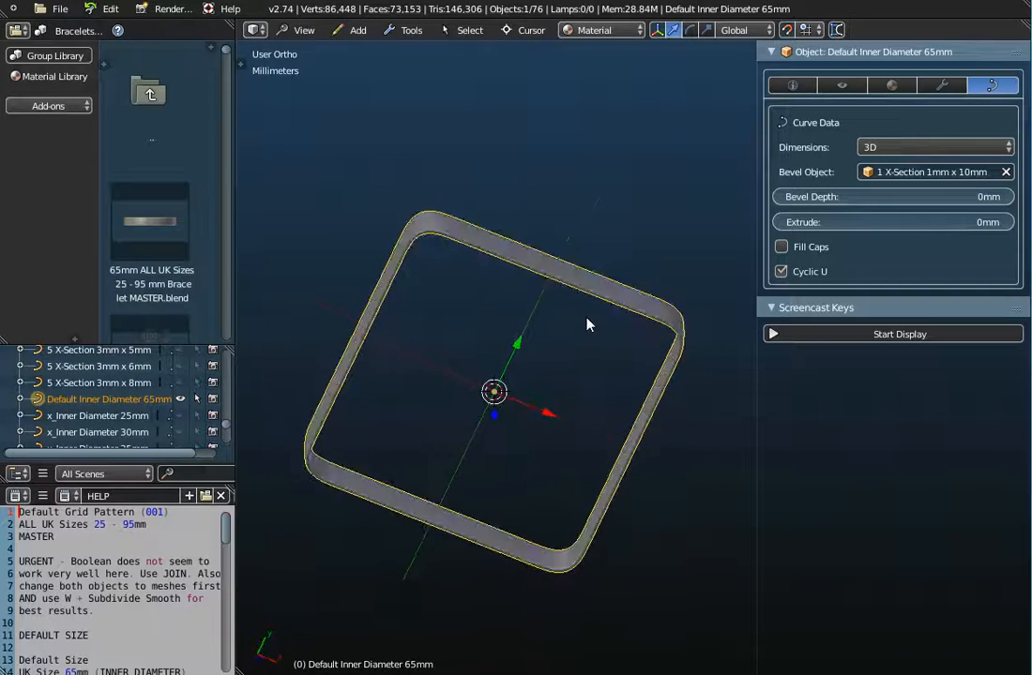
# In edit mode, select the control point in the middle of the +Y side and increase its radius to 4.380.
pyautogui.press('Tab')
pyautogui.rightClick(563, 263)
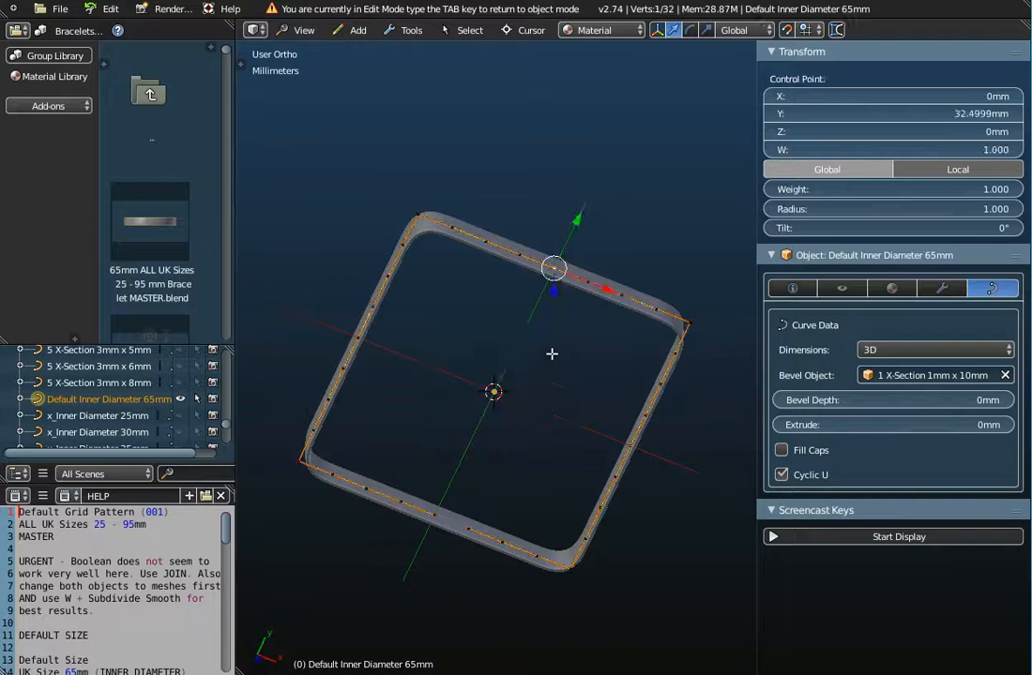
pyautogui.moveTo(569, 347); pyautogui.dragTo(586, 394, button='middle')
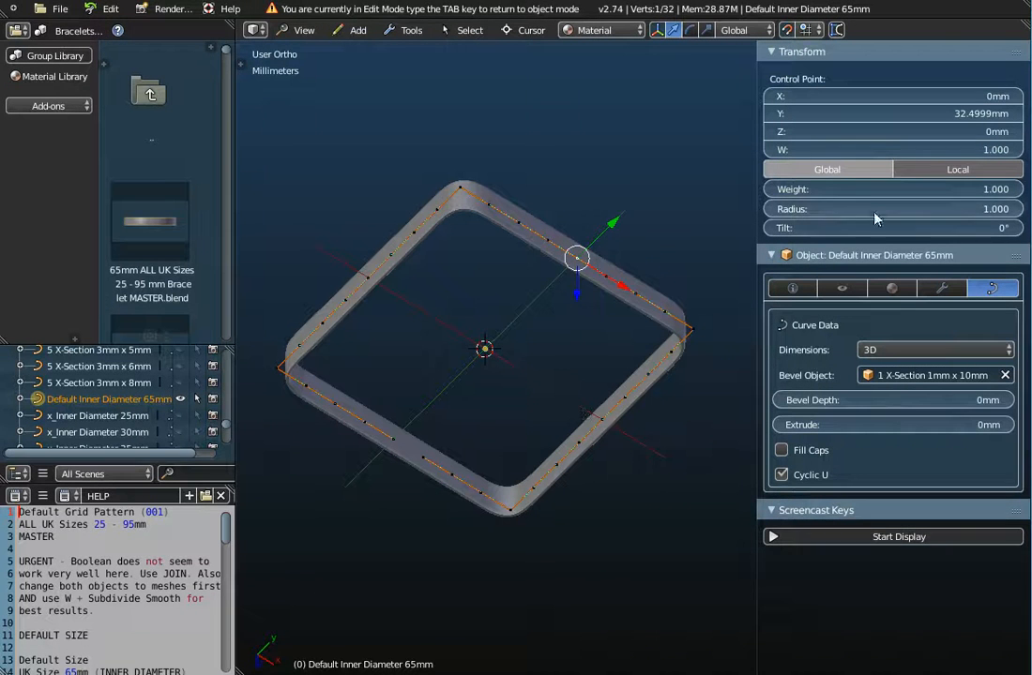
pyautogui.moveTo(867, 211); pyautogui.dragTo(1030, 211)
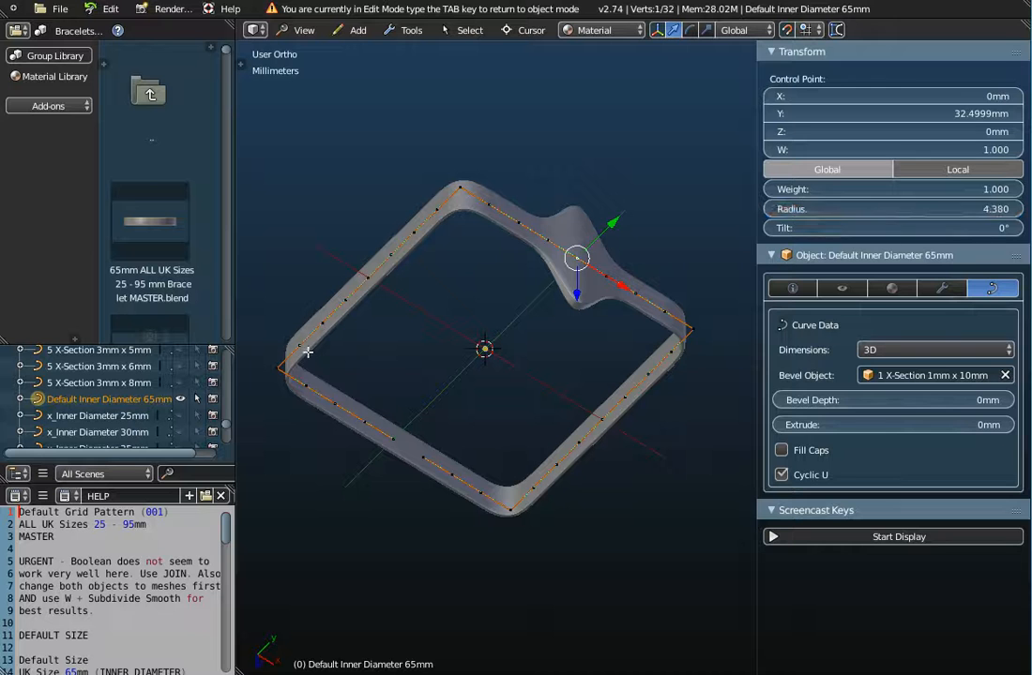
# Select the control point in the middle of the -X side and increase its radius to 3.770.
pyautogui.rightClick(366, 279)
pyautogui.moveTo(826, 208); pyautogui.dragTo(888, 208)
pyautogui.moveTo(412, 354); pyautogui.dragTo(410, 233, button='middle')
pyautogui.scroll(4, 353, 295)
pyautogui.moveTo(384, 291); pyautogui.dragTo(417, 337, button='middle')
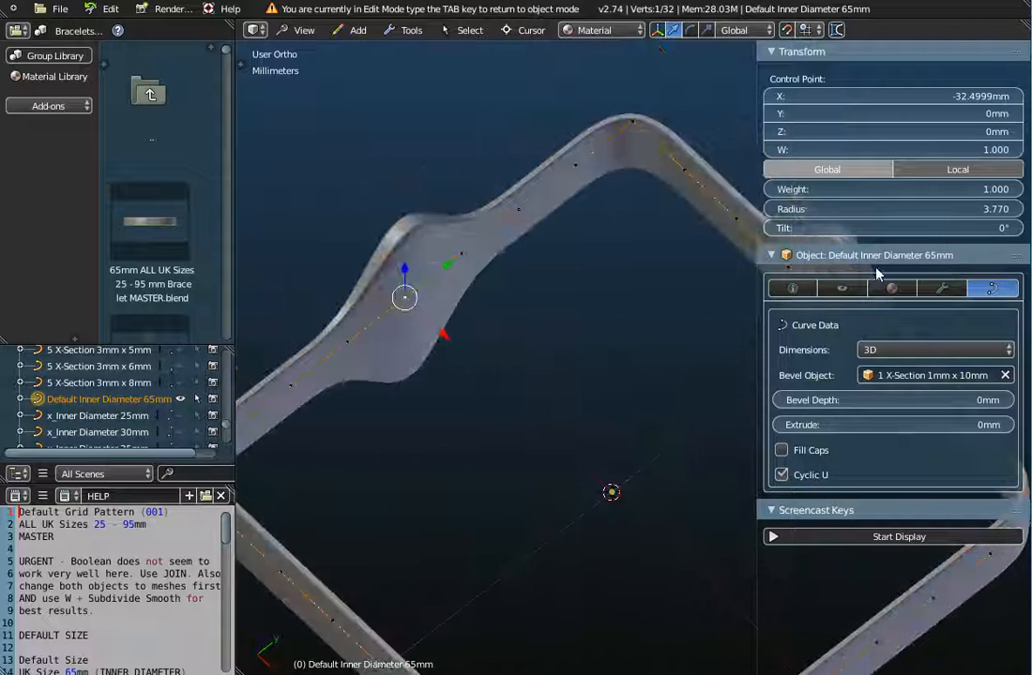
# Set the selected control point's tilt to 119° and leave edit mode to inspect the twisted band.
pyautogui.moveTo(900, 227); pyautogui.dragTo(979, 228)
pyautogui.scroll(-4, 587, 356)
pyautogui.moveTo(587, 357); pyautogui.dragTo(617, 318, button='middle')
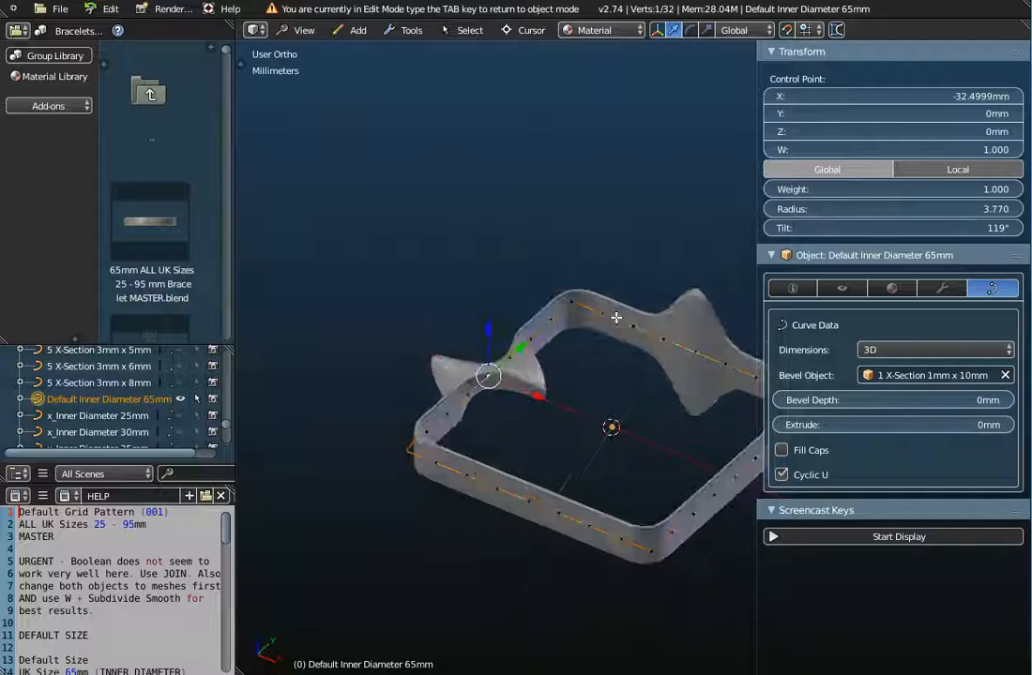
pyautogui.press('Tab')
pyautogui.moveTo(594, 364); pyautogui.dragTo(519, 383, button='middle')
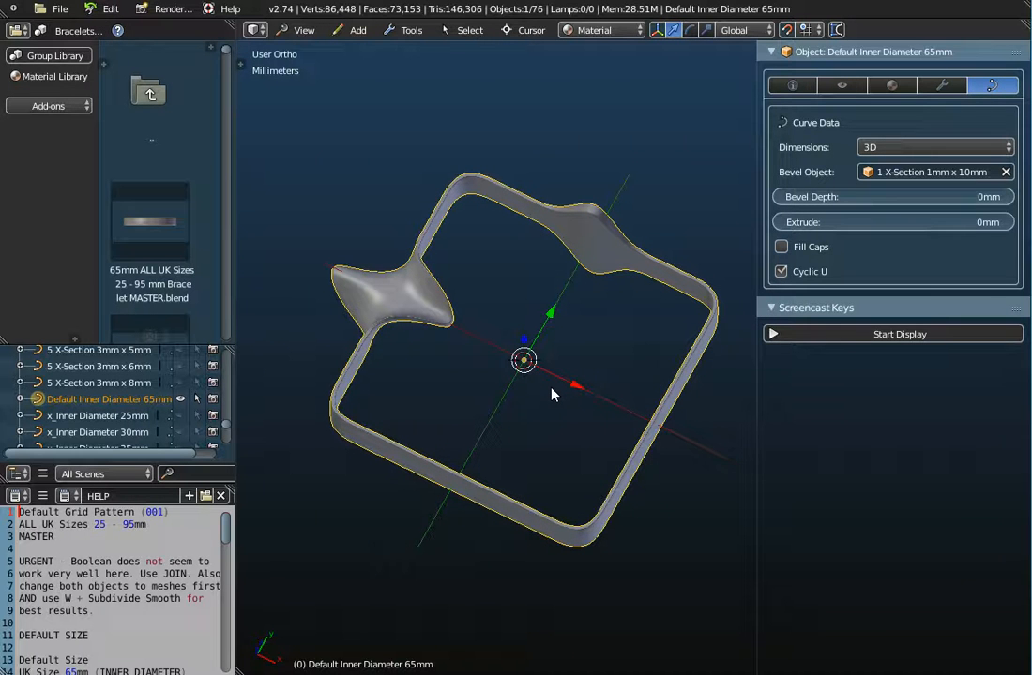